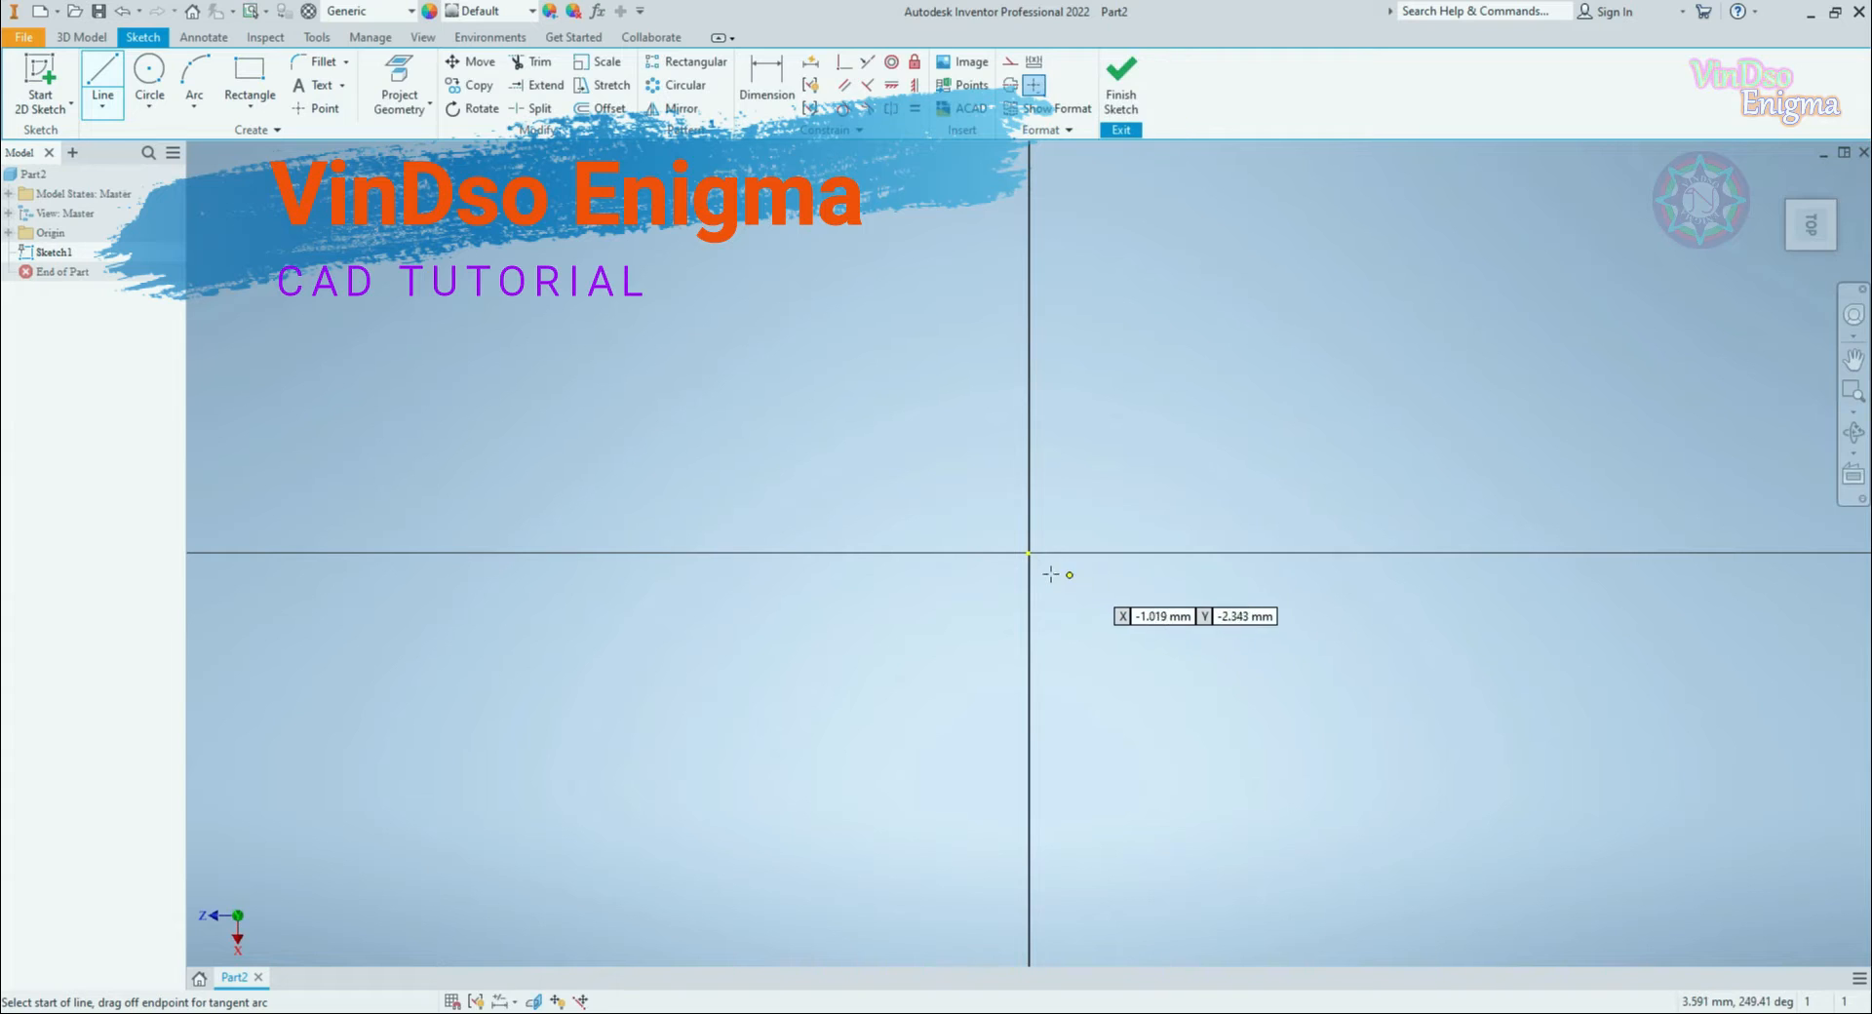
Step: Draw a vertical line upward from the sketch origin
left_click(1027, 551)
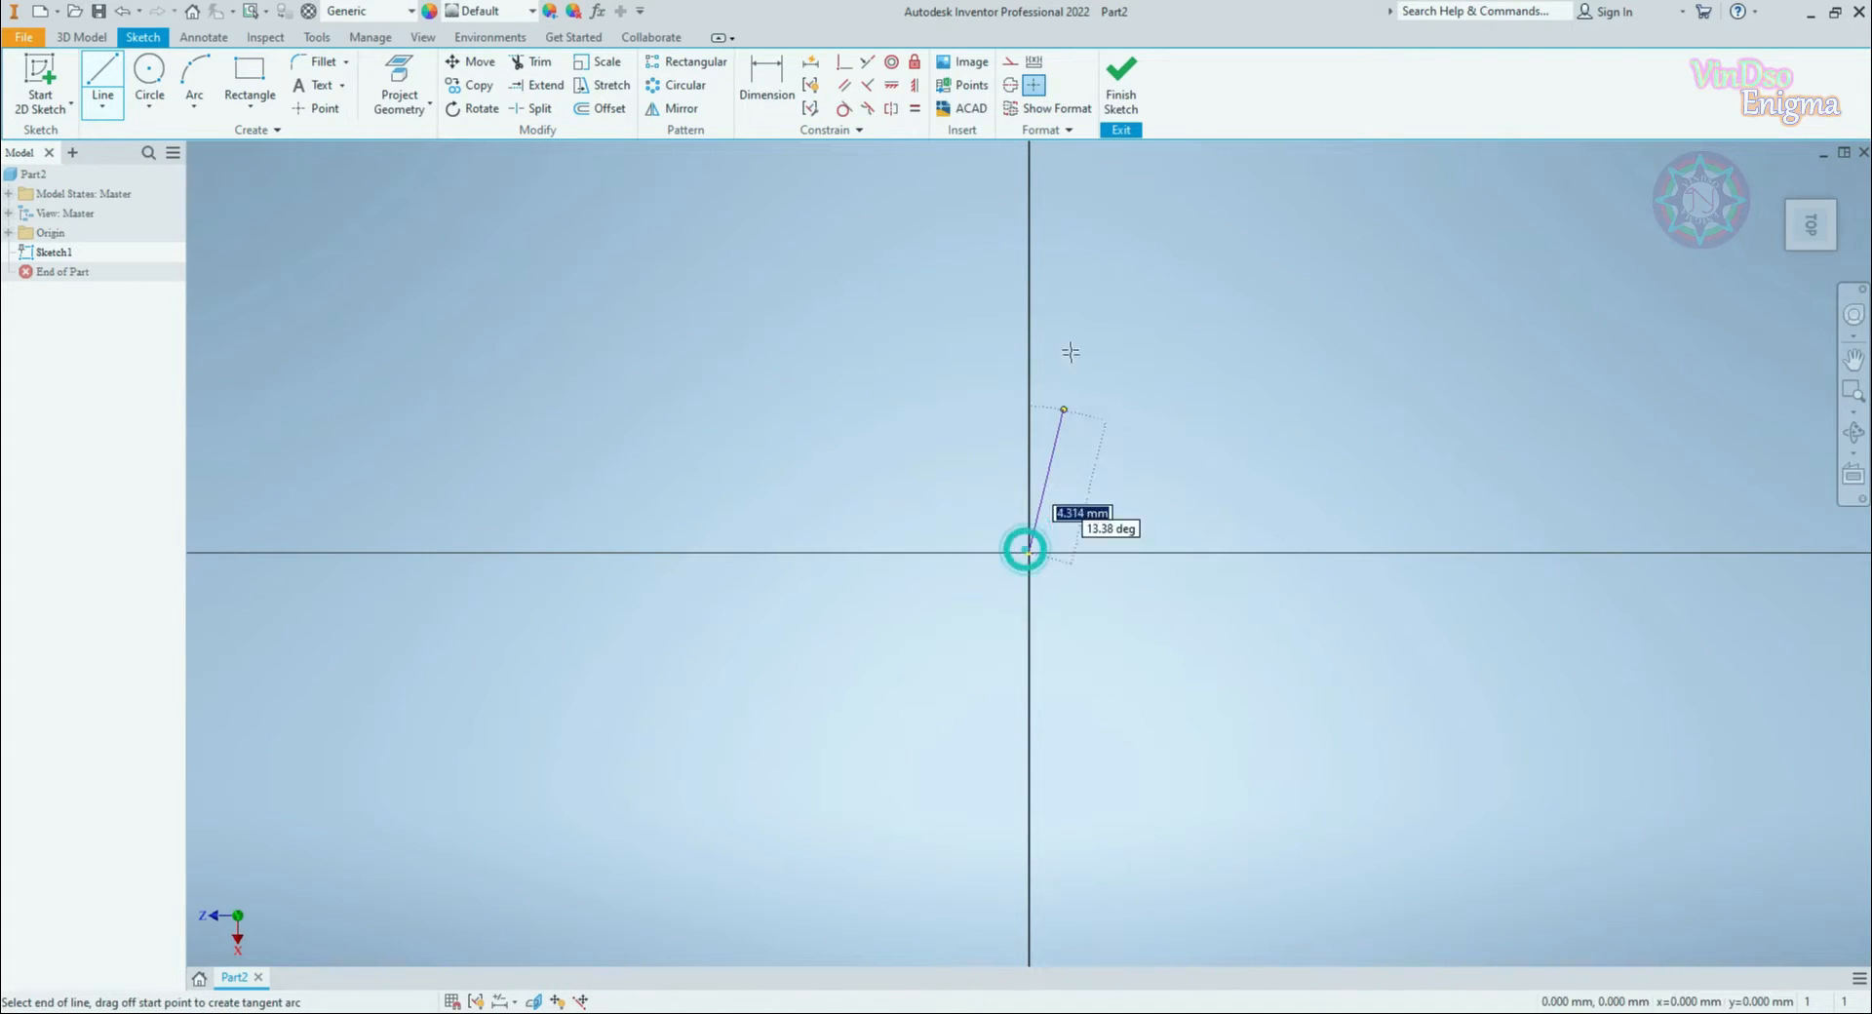
left_click(1028, 246)
right_click(811, 323)
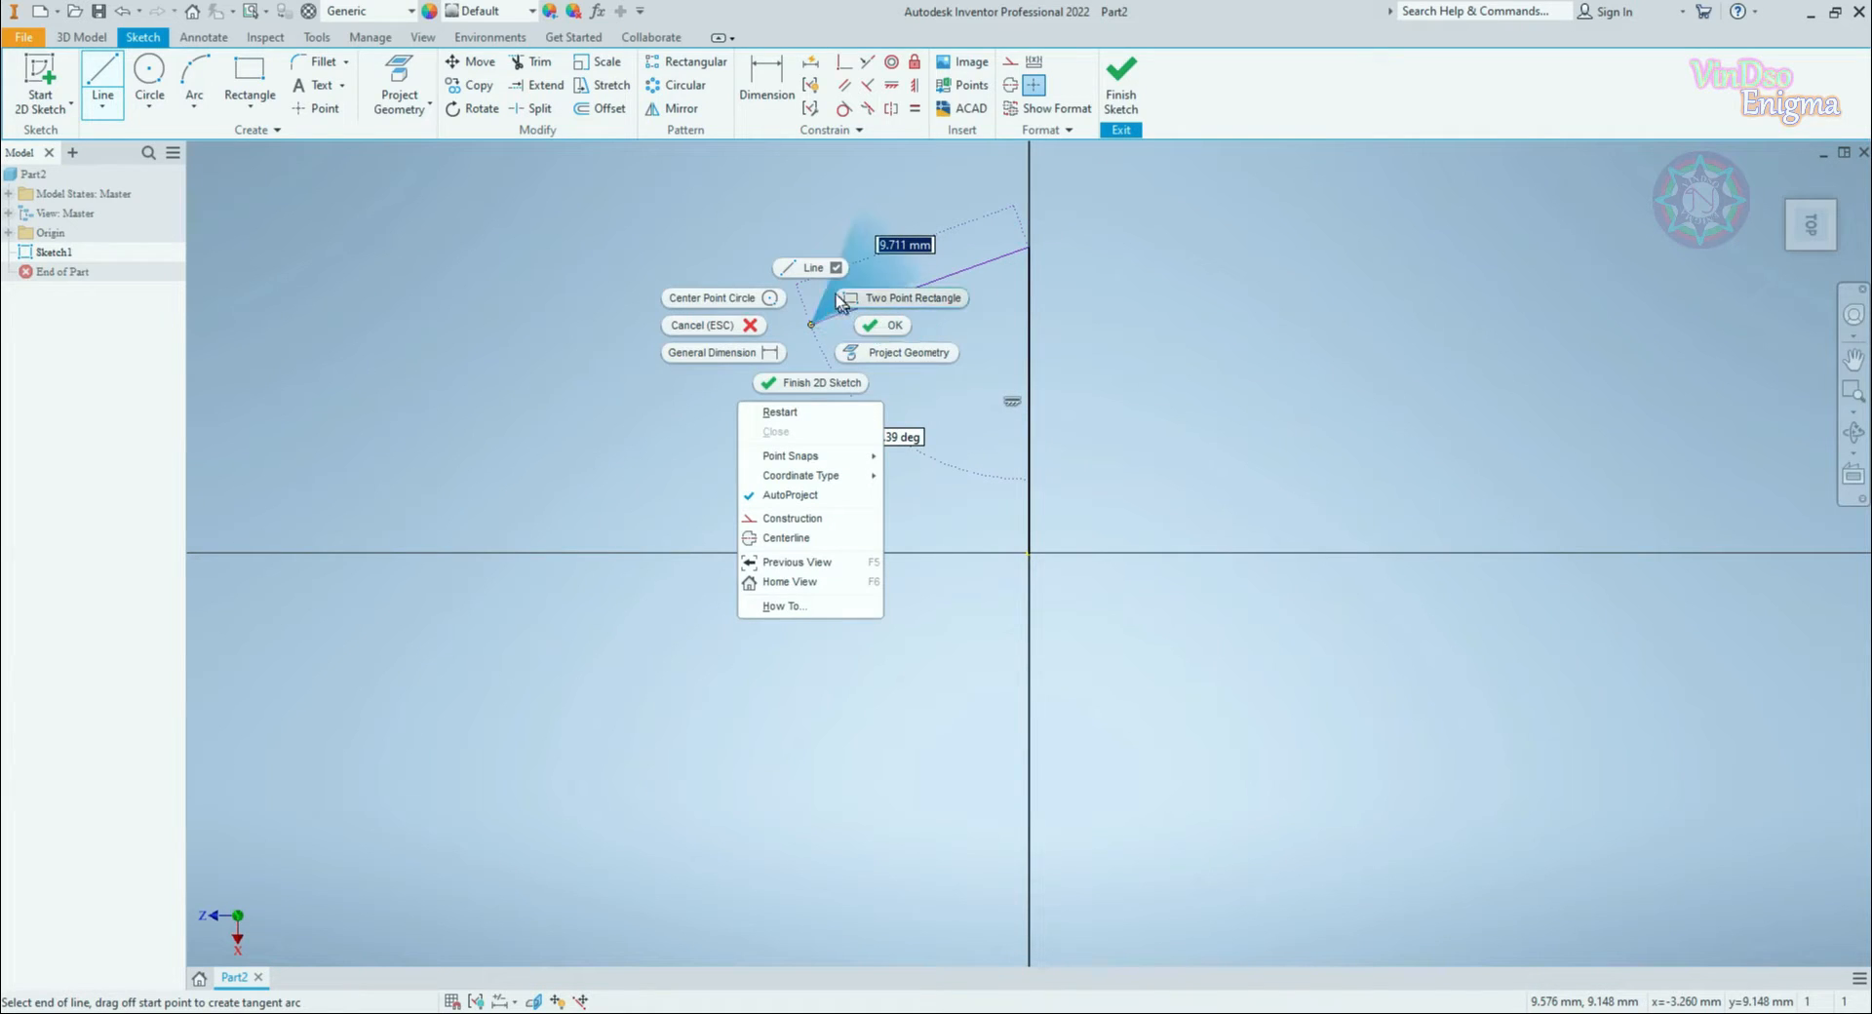
left_click(813, 267)
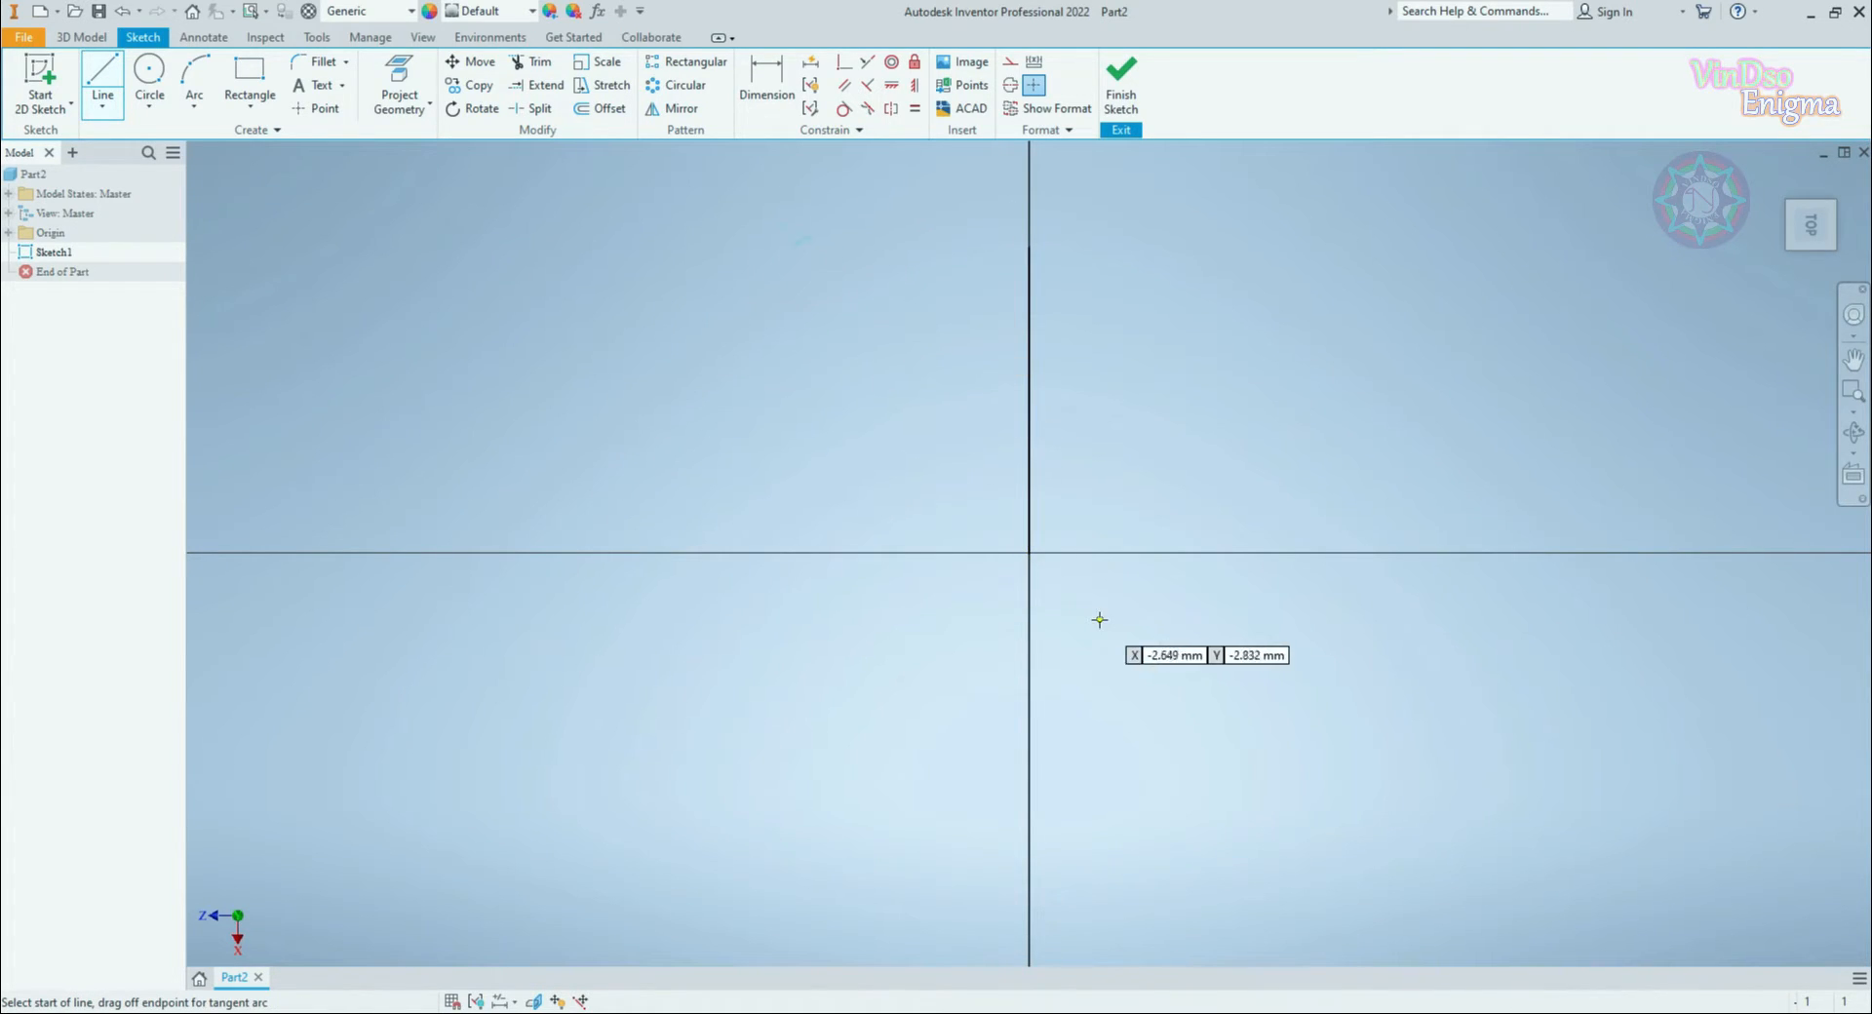
Step: Draw a horizontal line about 16 mm long rightward from the origin and convert both sketch lines to construction geometry
left_click(1024, 552)
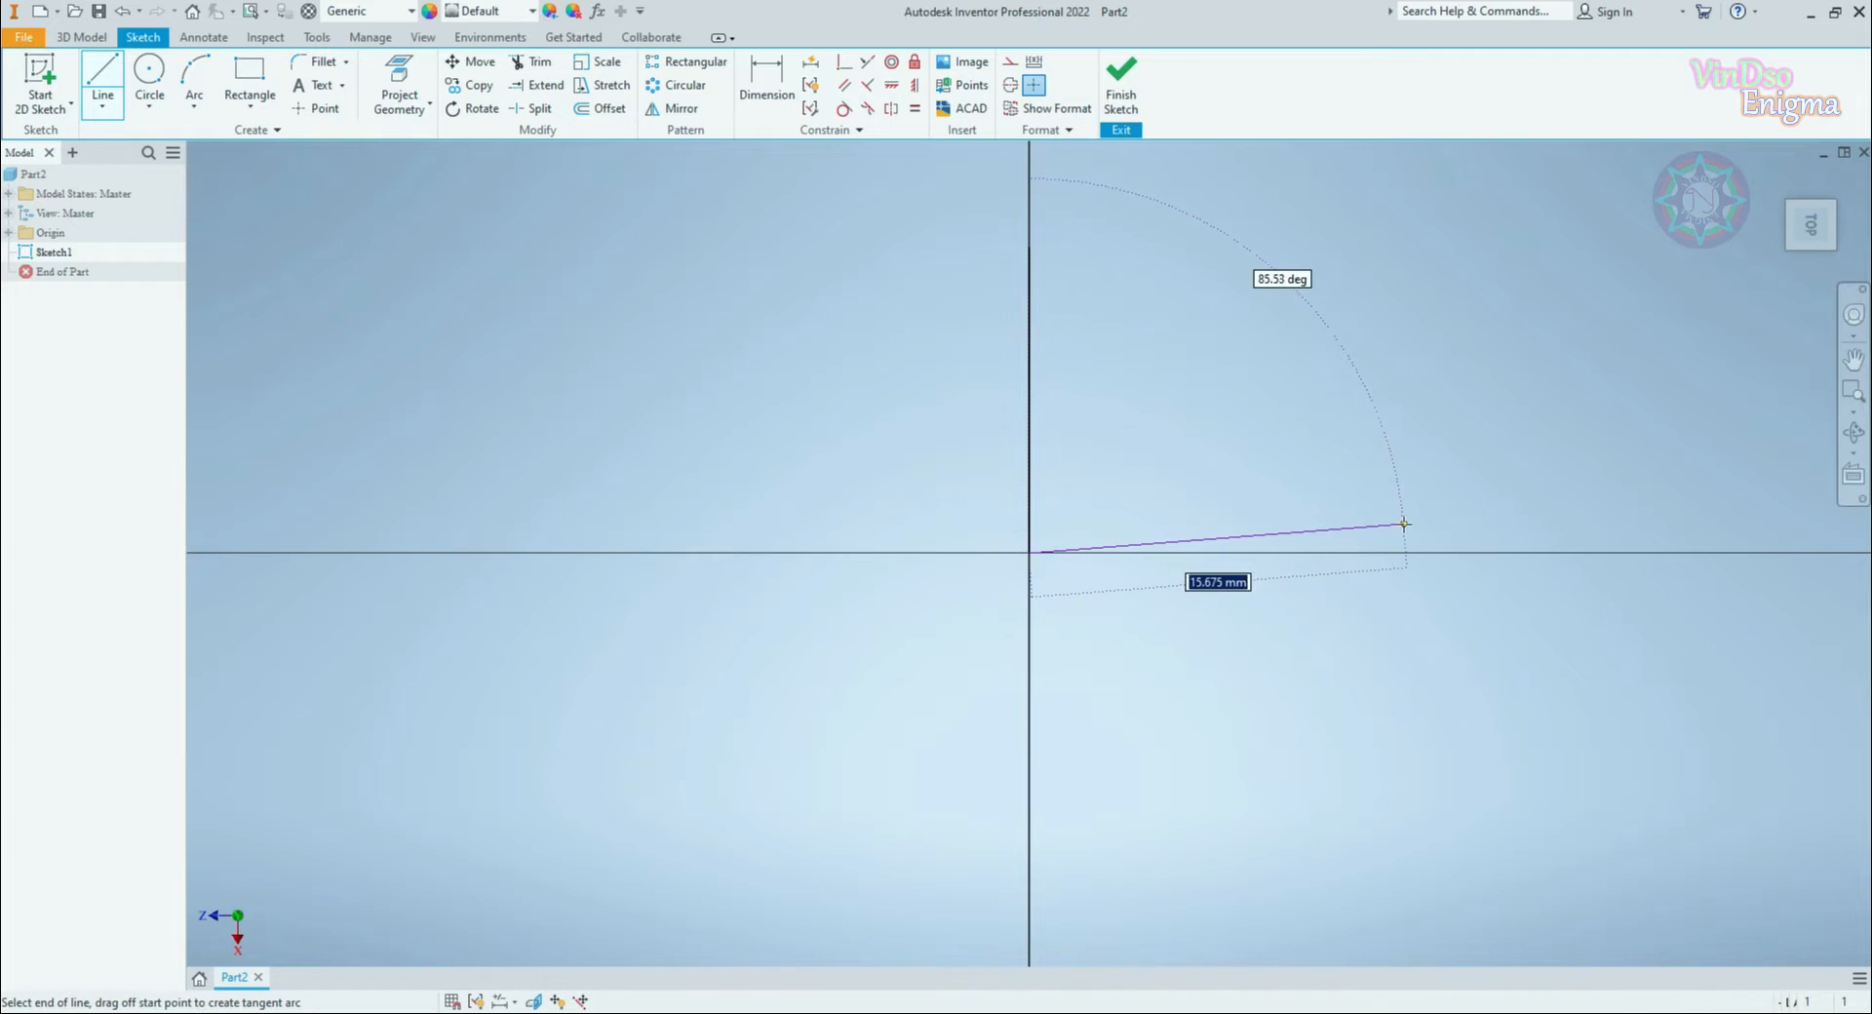
left_click(1417, 552)
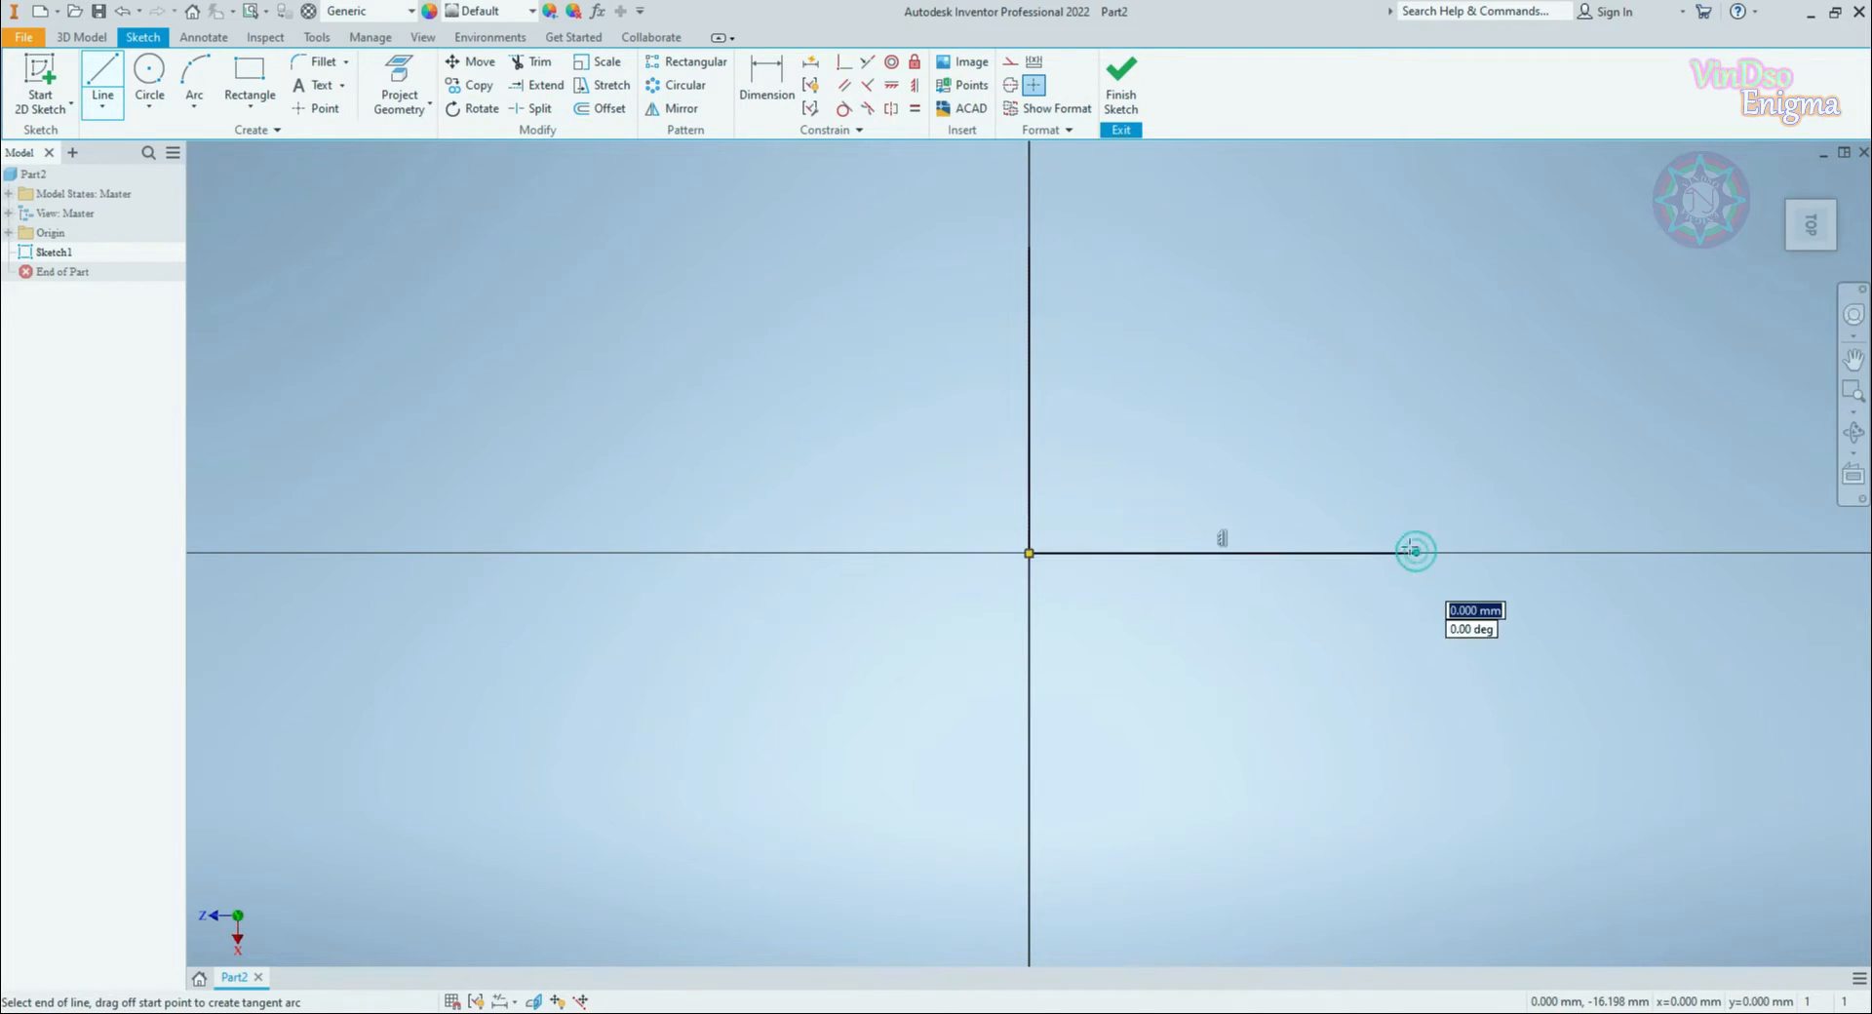
right_click(1316, 451)
left_click(1367, 452)
left_click_drag(1220, 627, 897, 439)
left_click(1010, 64)
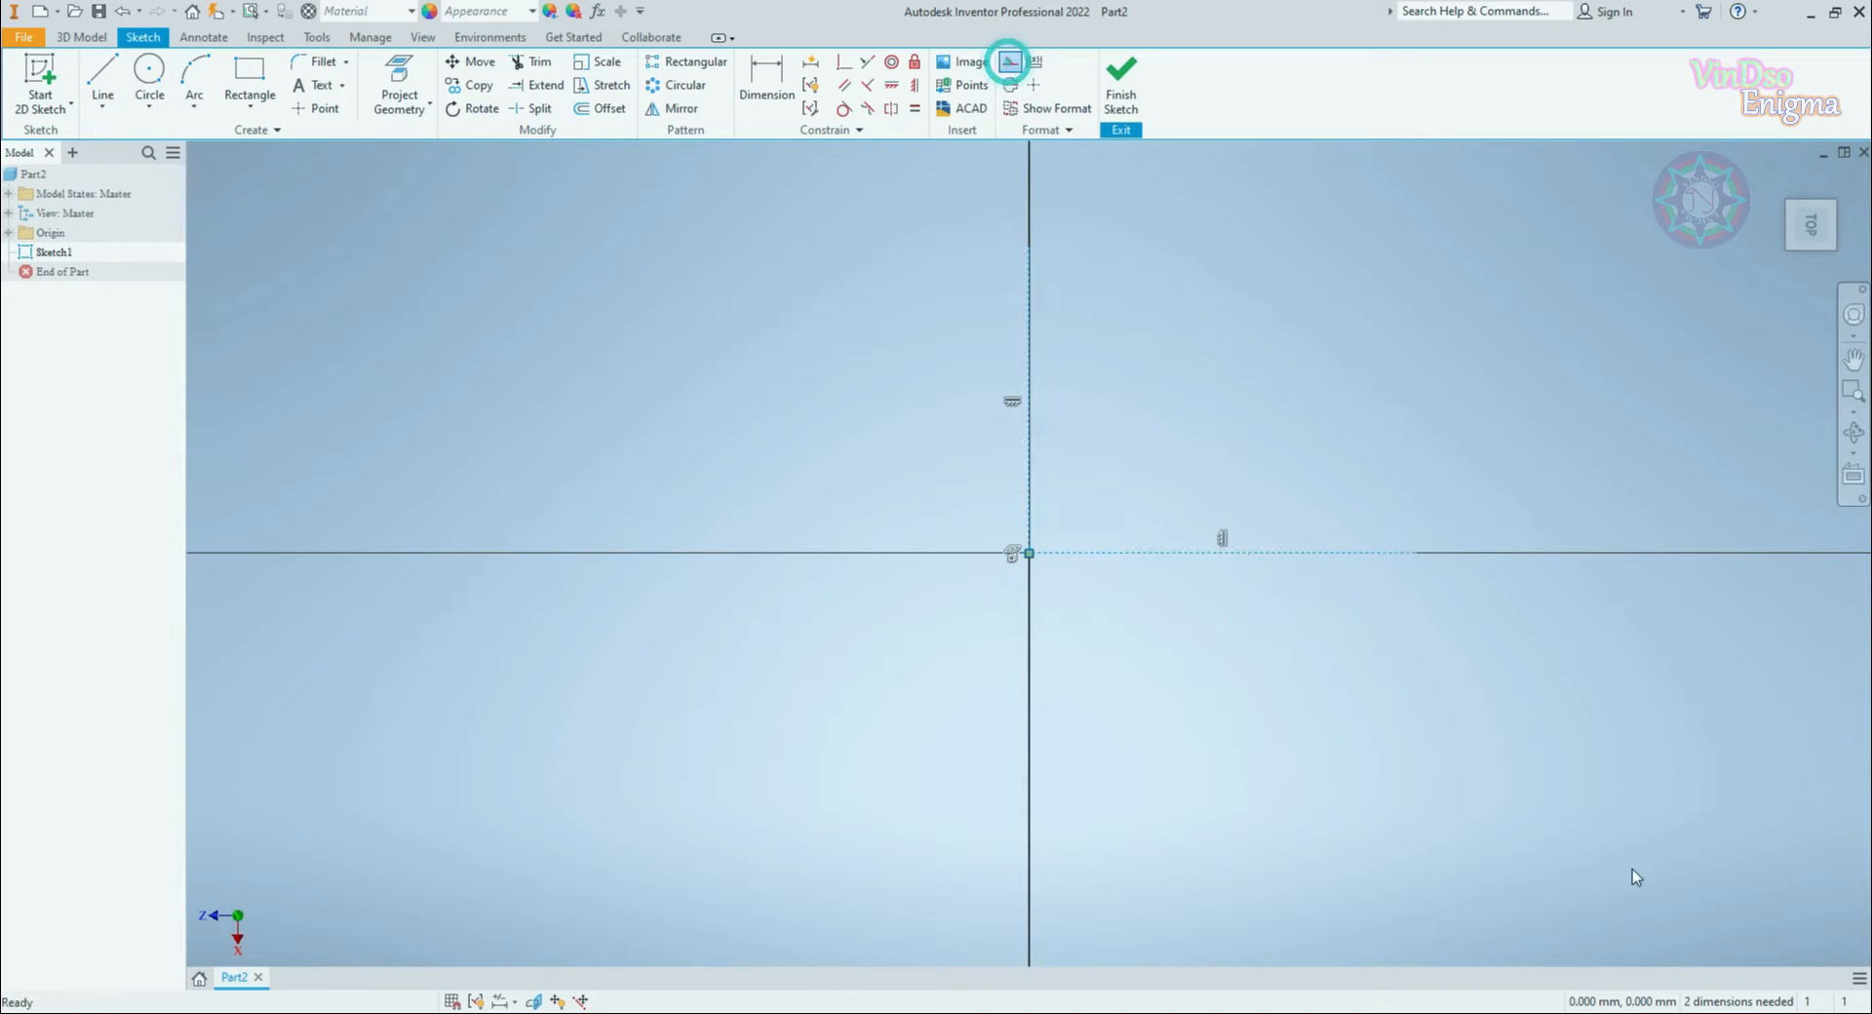
Step: Draw a vertical line about 14 mm long, about 4 mm left of the vertical construction line and crossing the horizontal axis
left_click(102, 78)
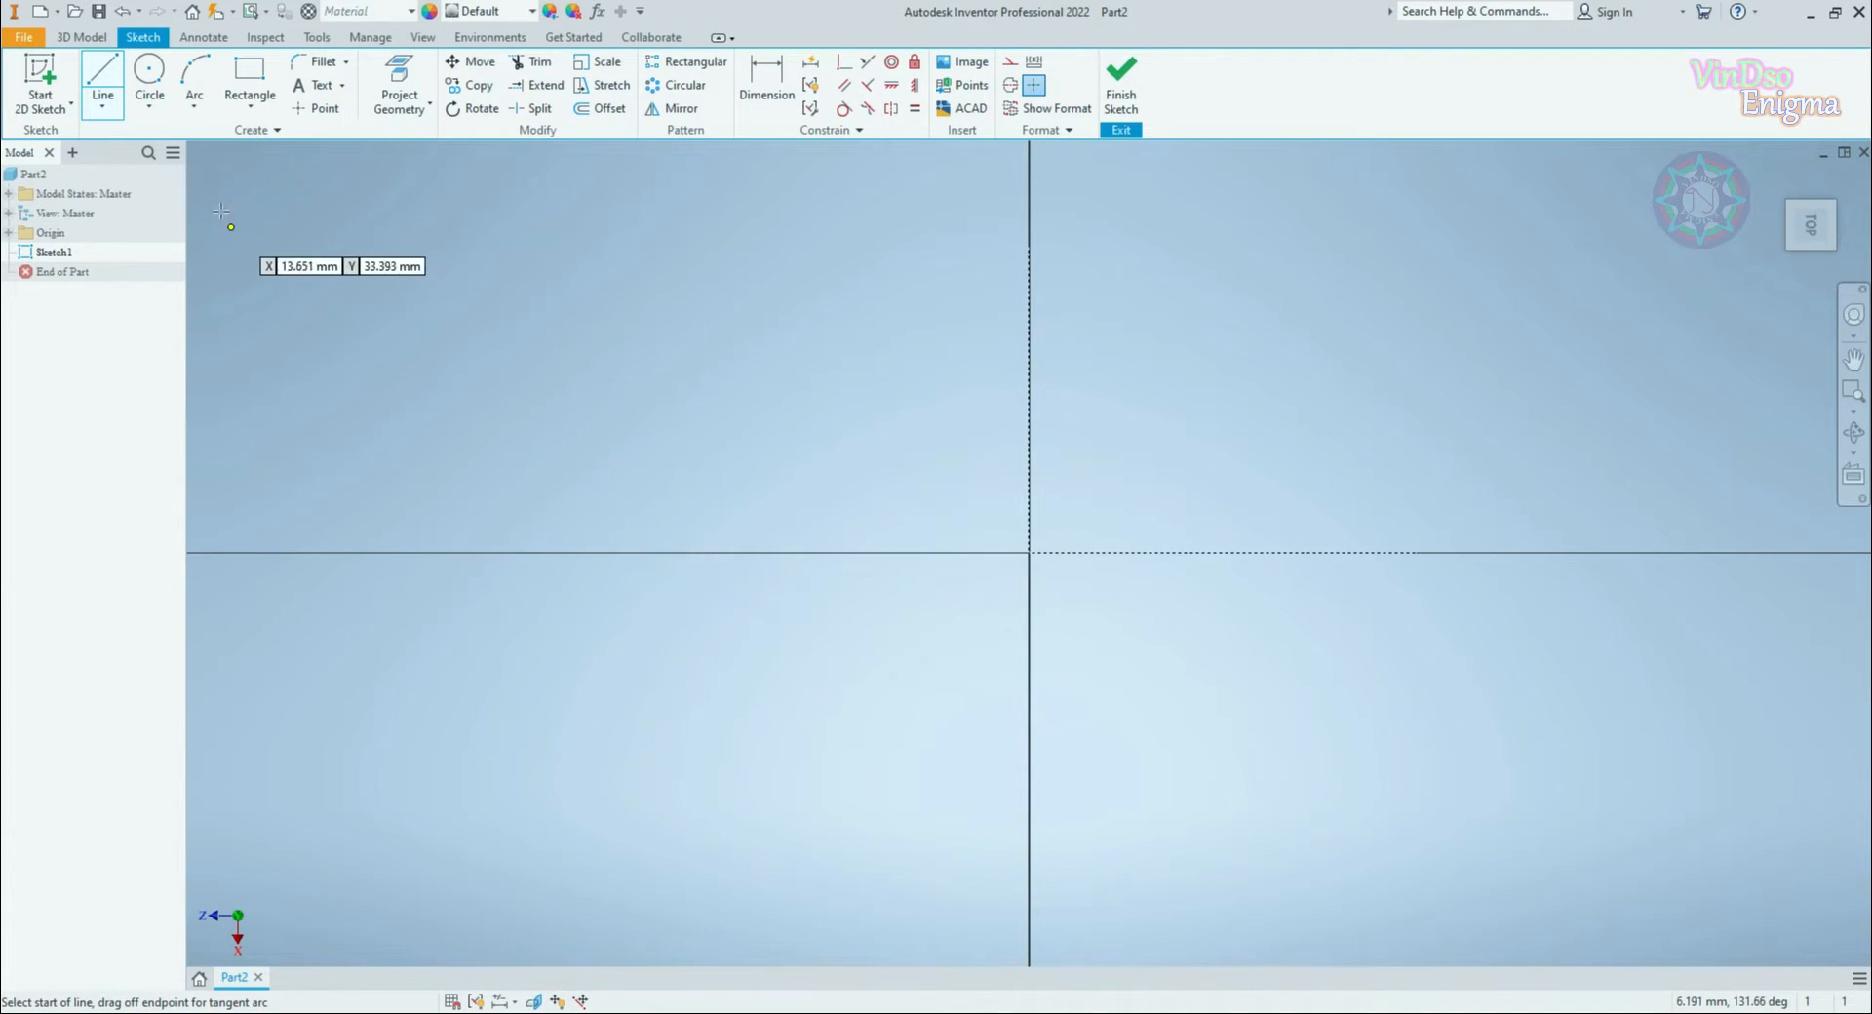
left_click(934, 360)
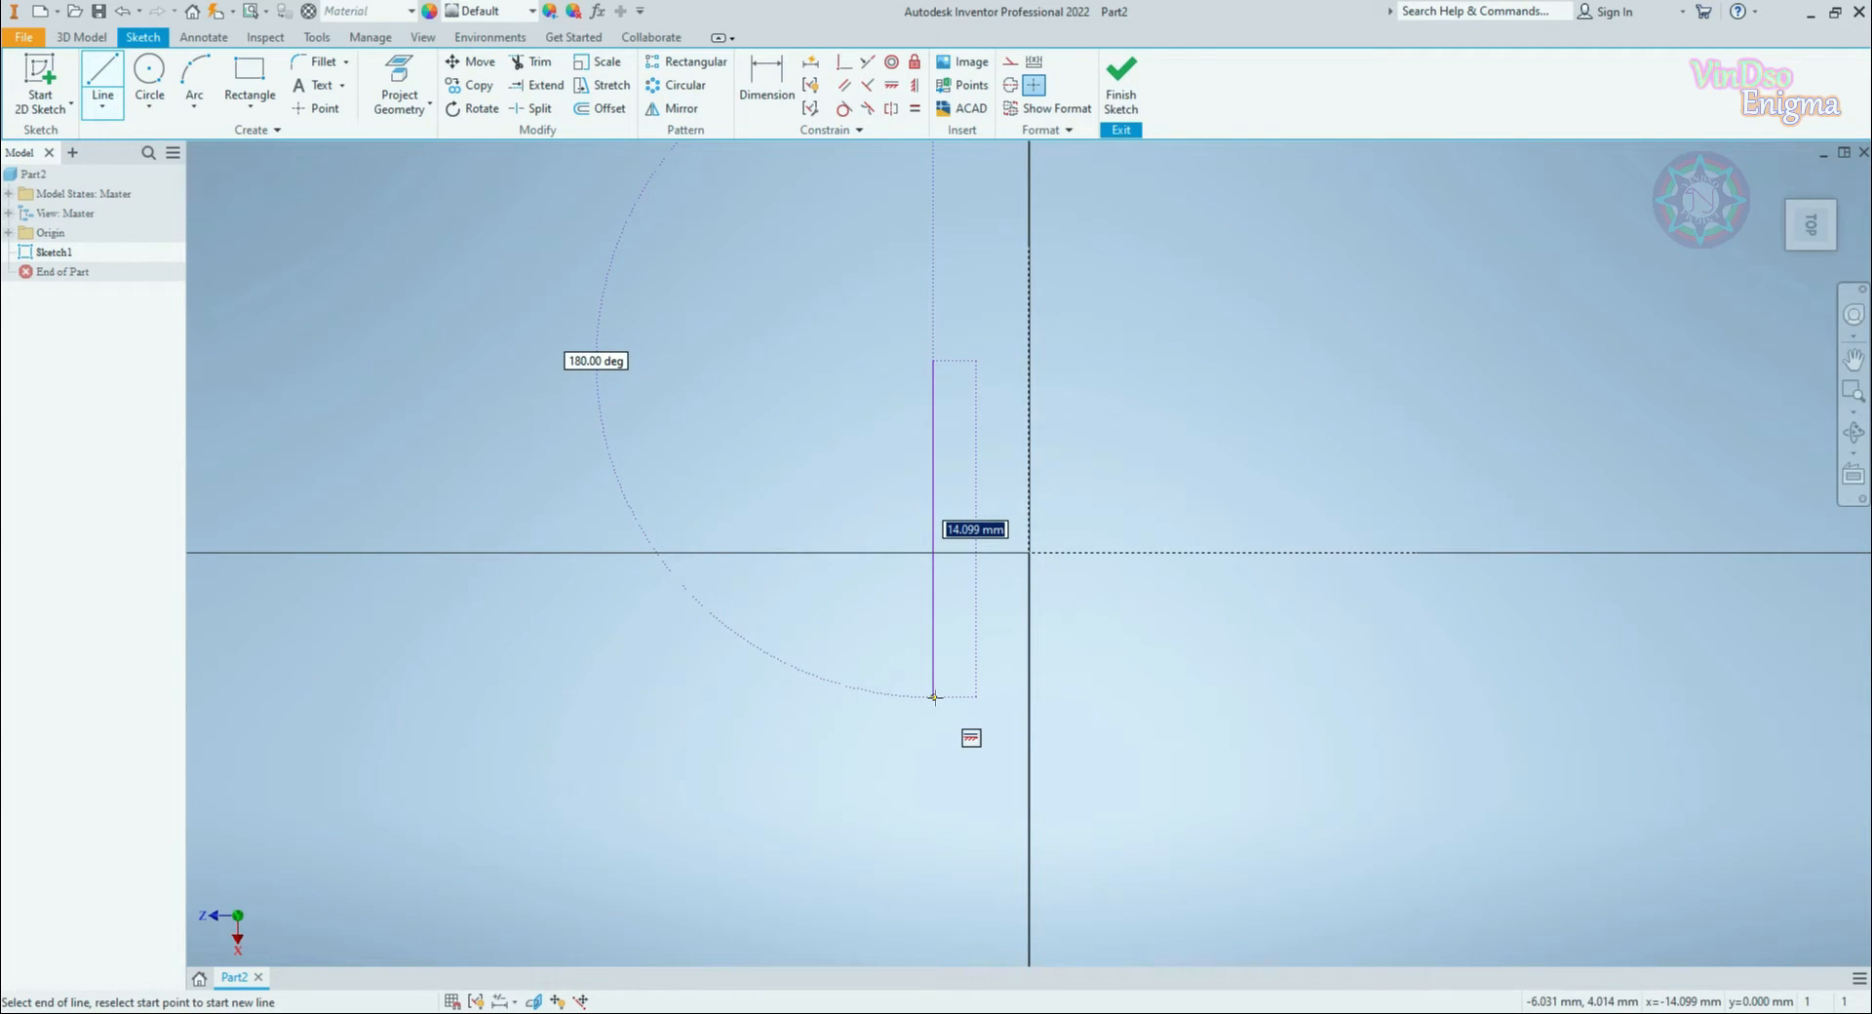
left_click(934, 697)
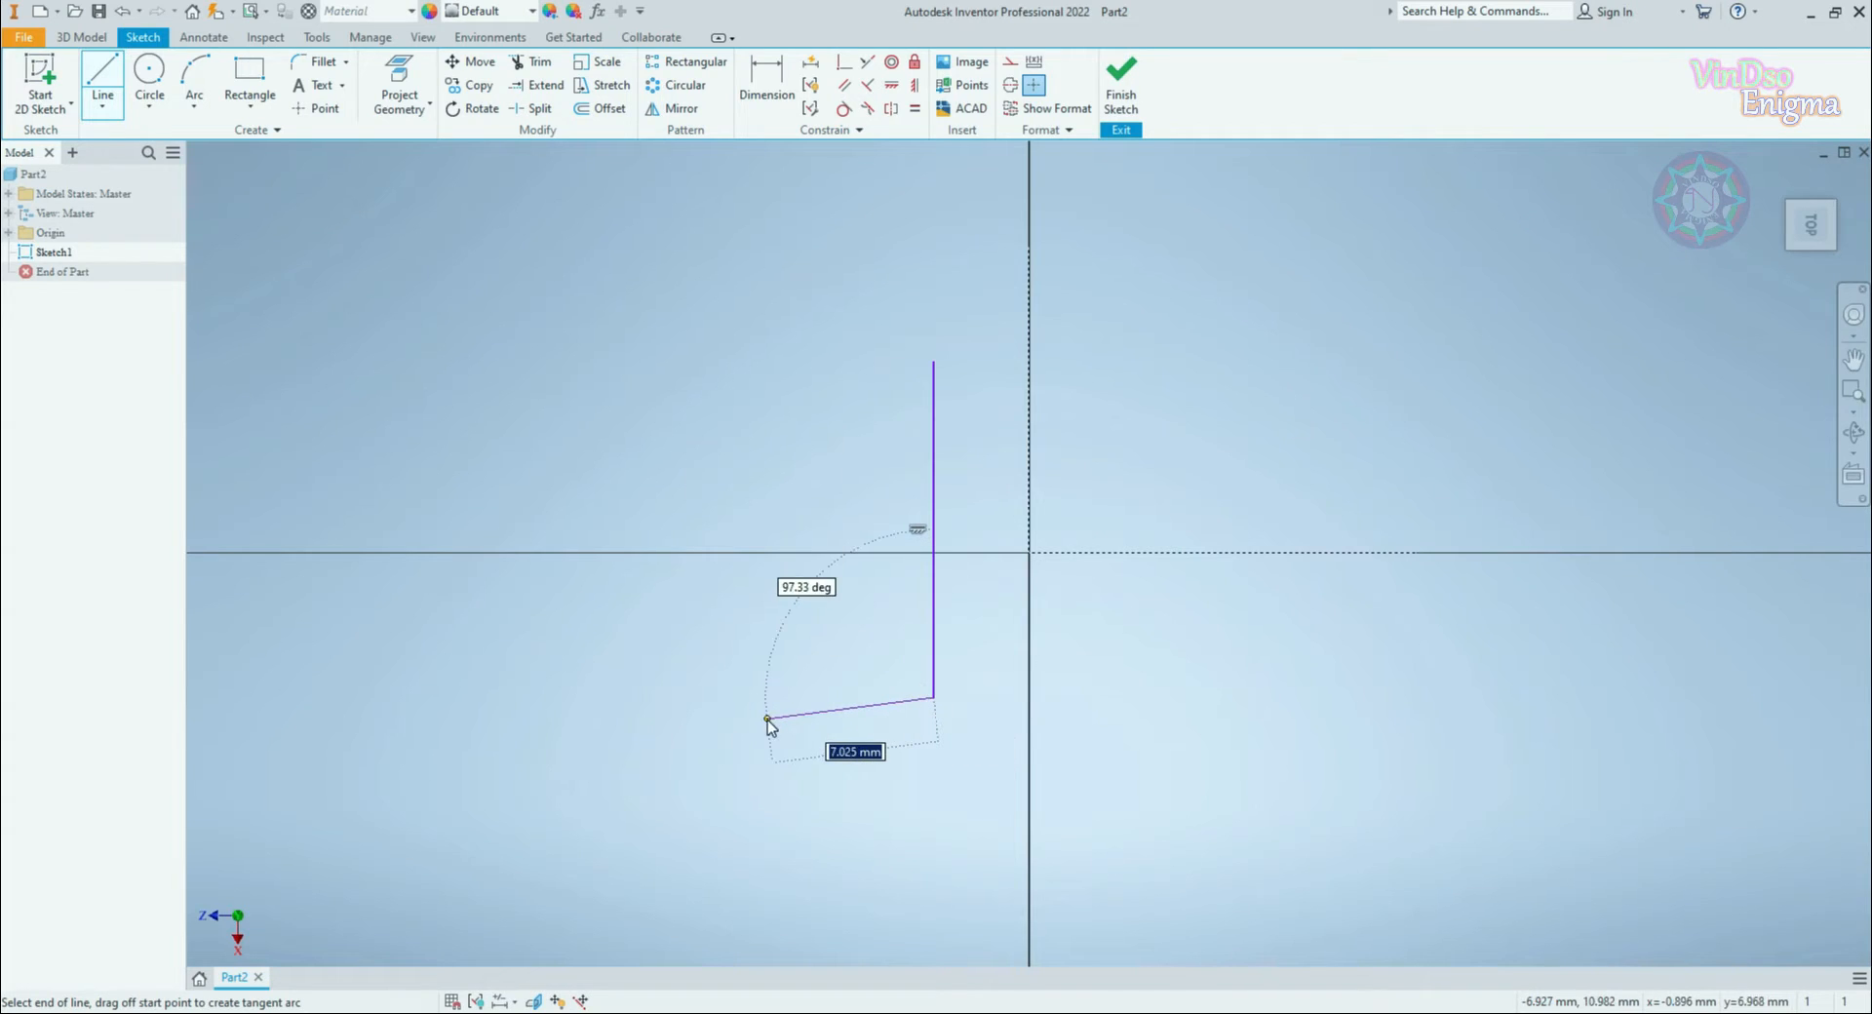
right_click(768, 723)
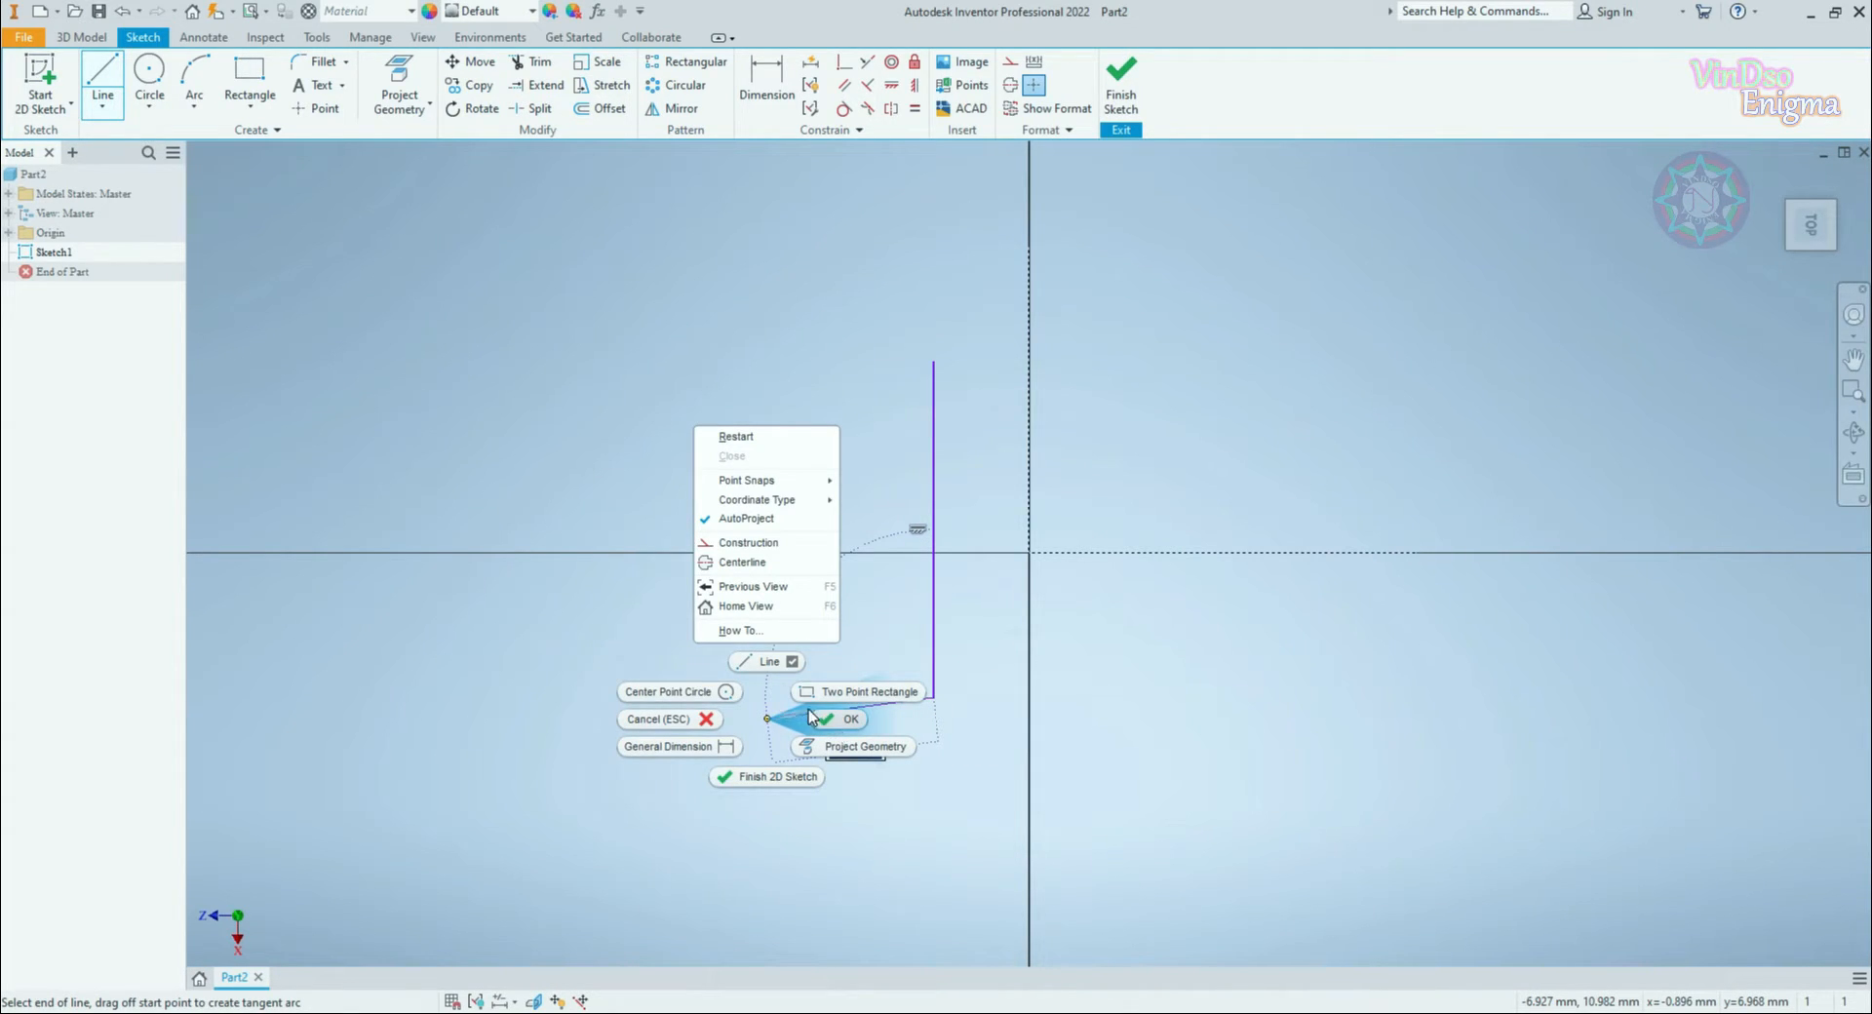
left_click(831, 719)
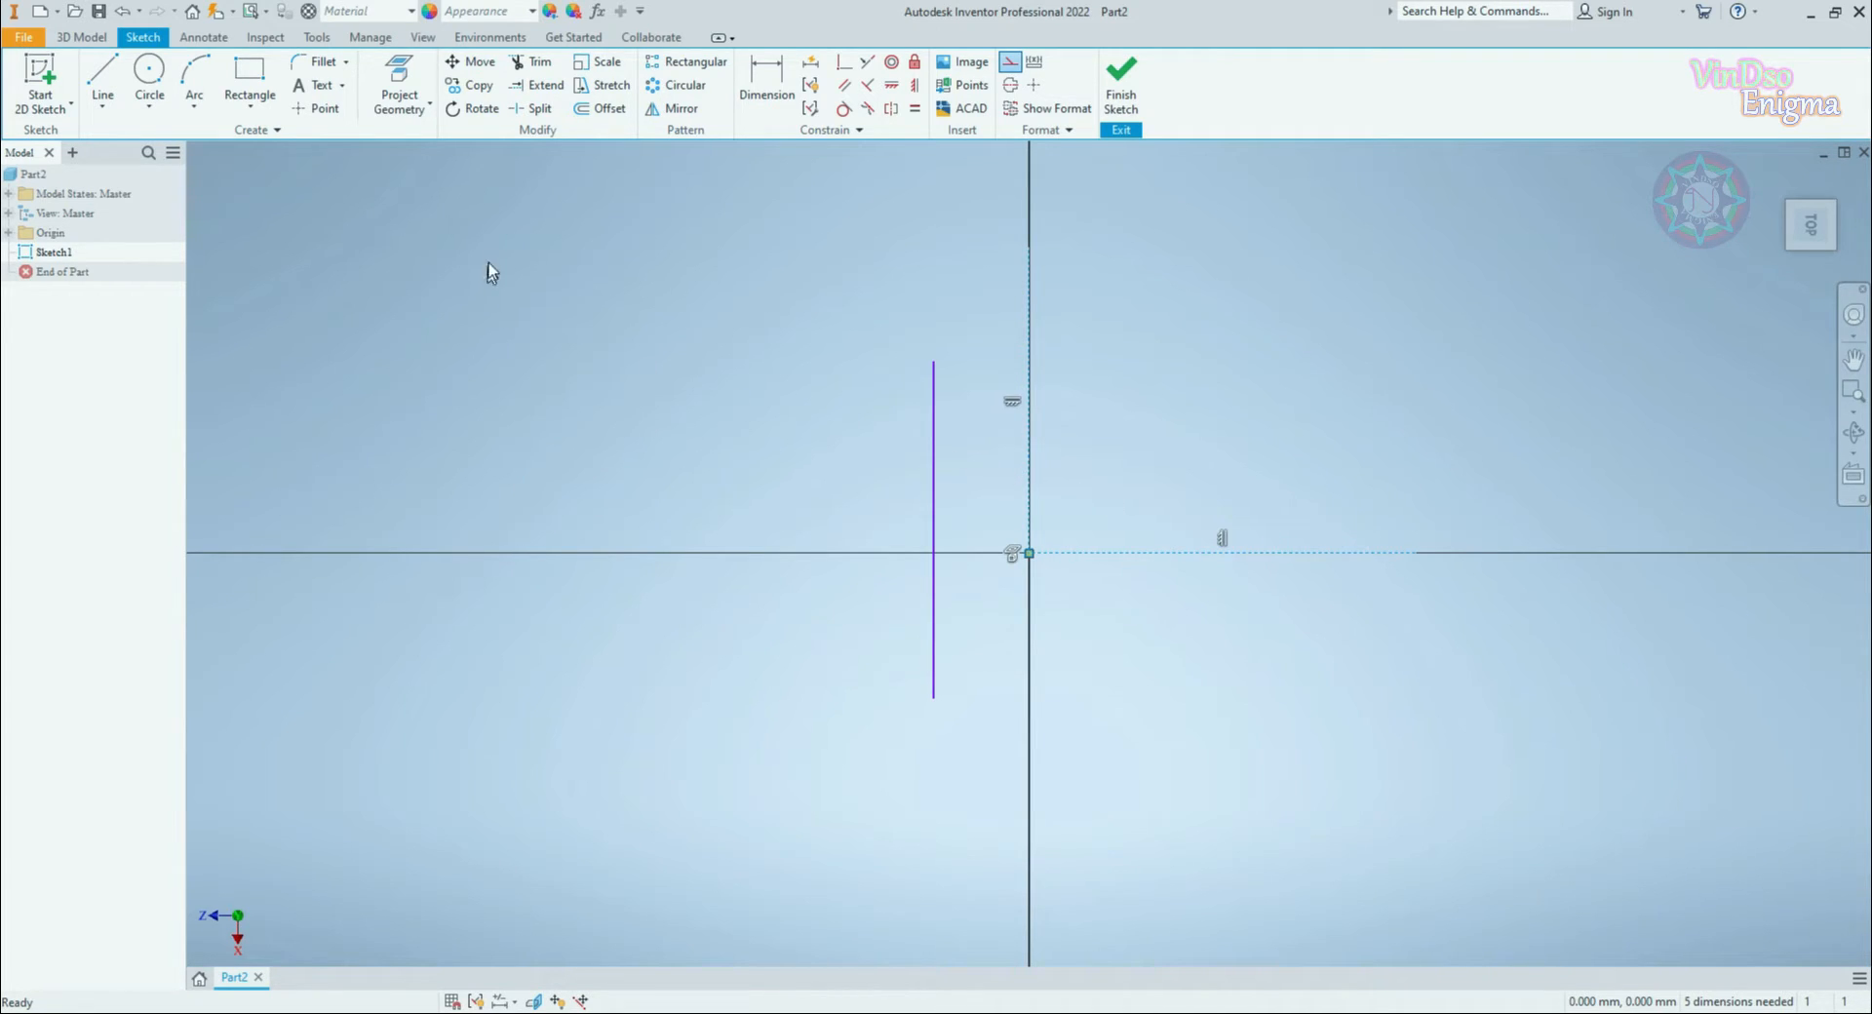
Step: Dimension the distance between the solid vertical line and the vertical construction line as 20 mm
left_click(766, 83)
left_click(931, 438)
left_click(1028, 463)
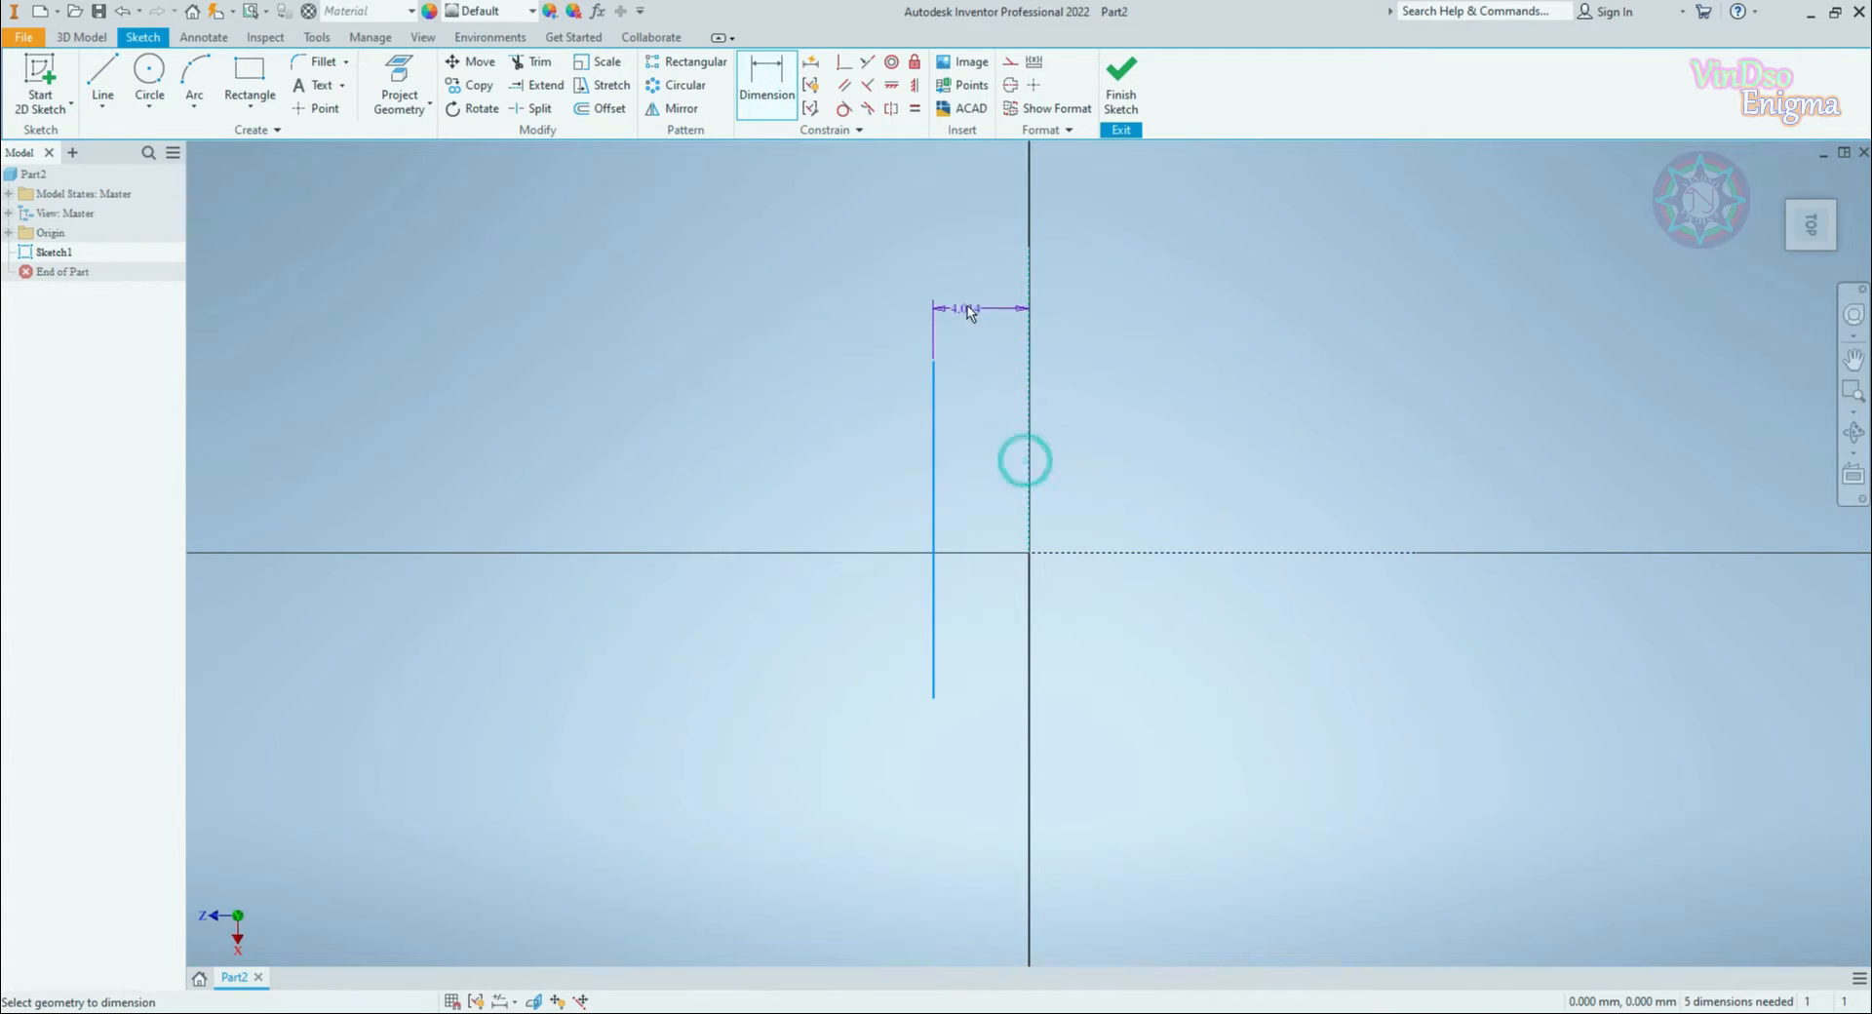
left_click(982, 317)
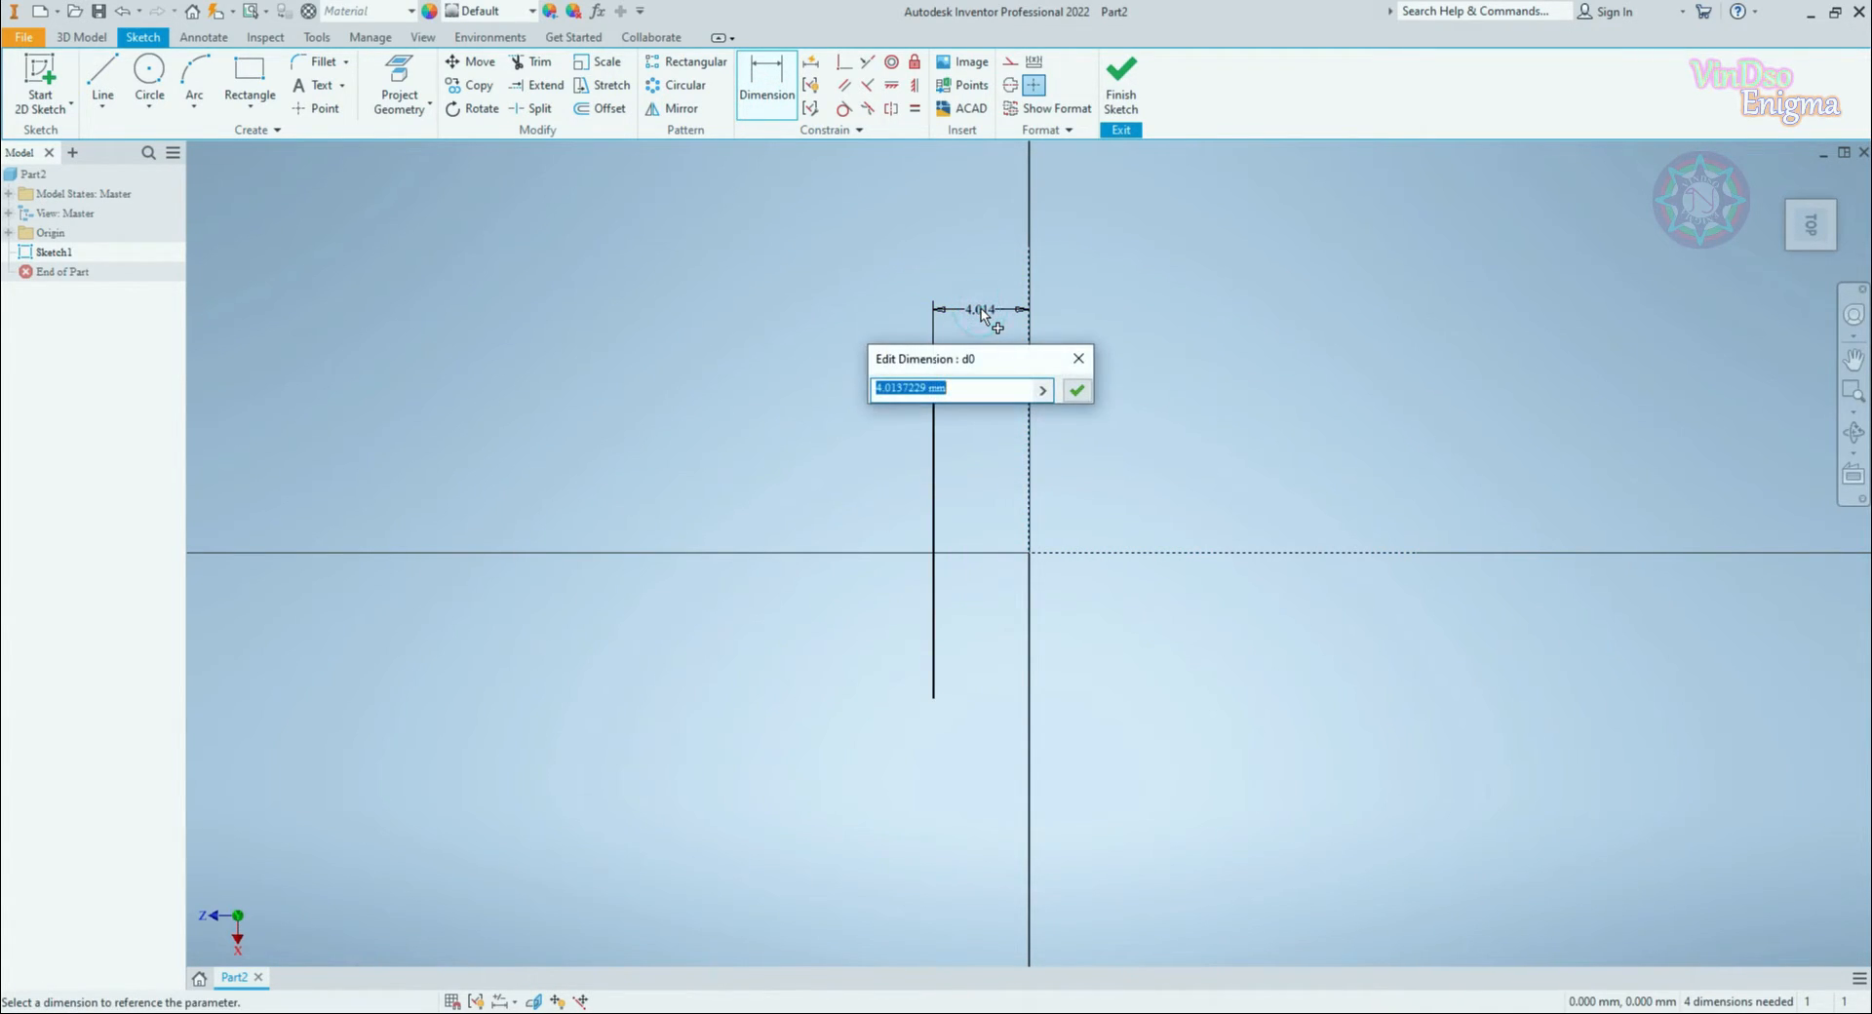
type("20")
key("Return")
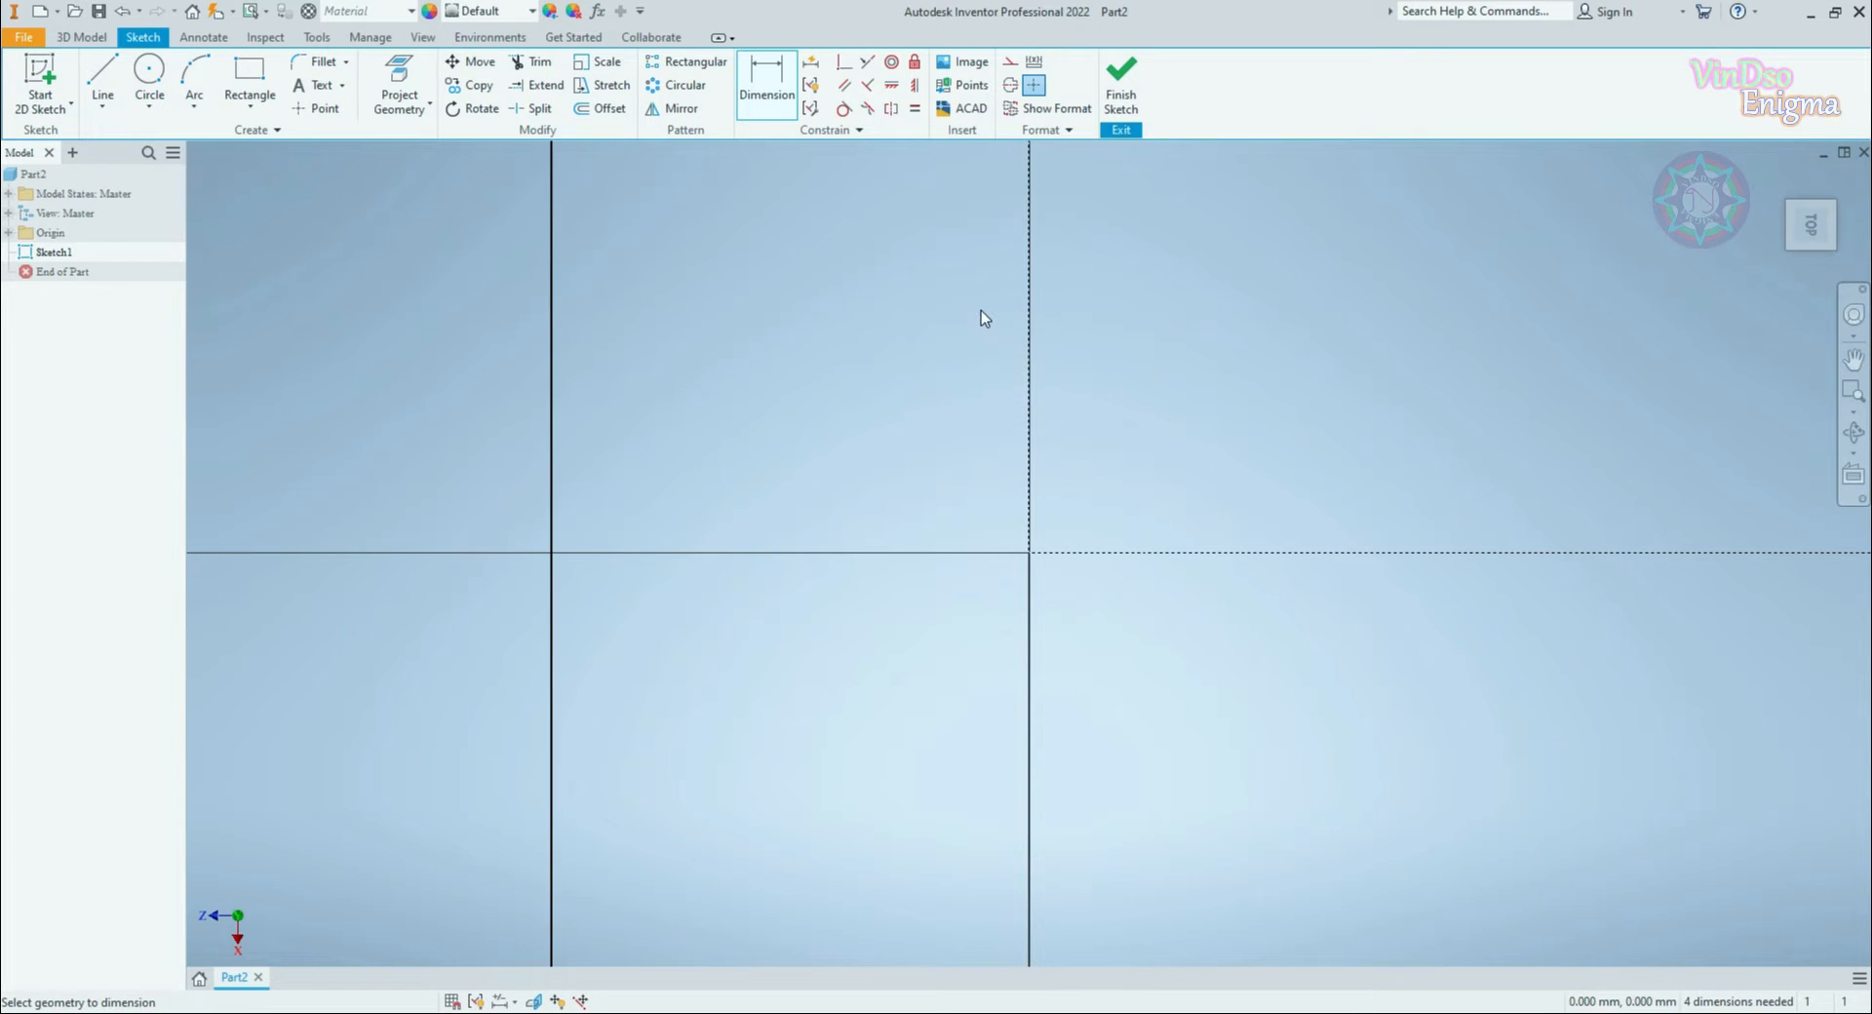
scroll(946, 413, "down", 3)
scroll(943, 412, "down", 2)
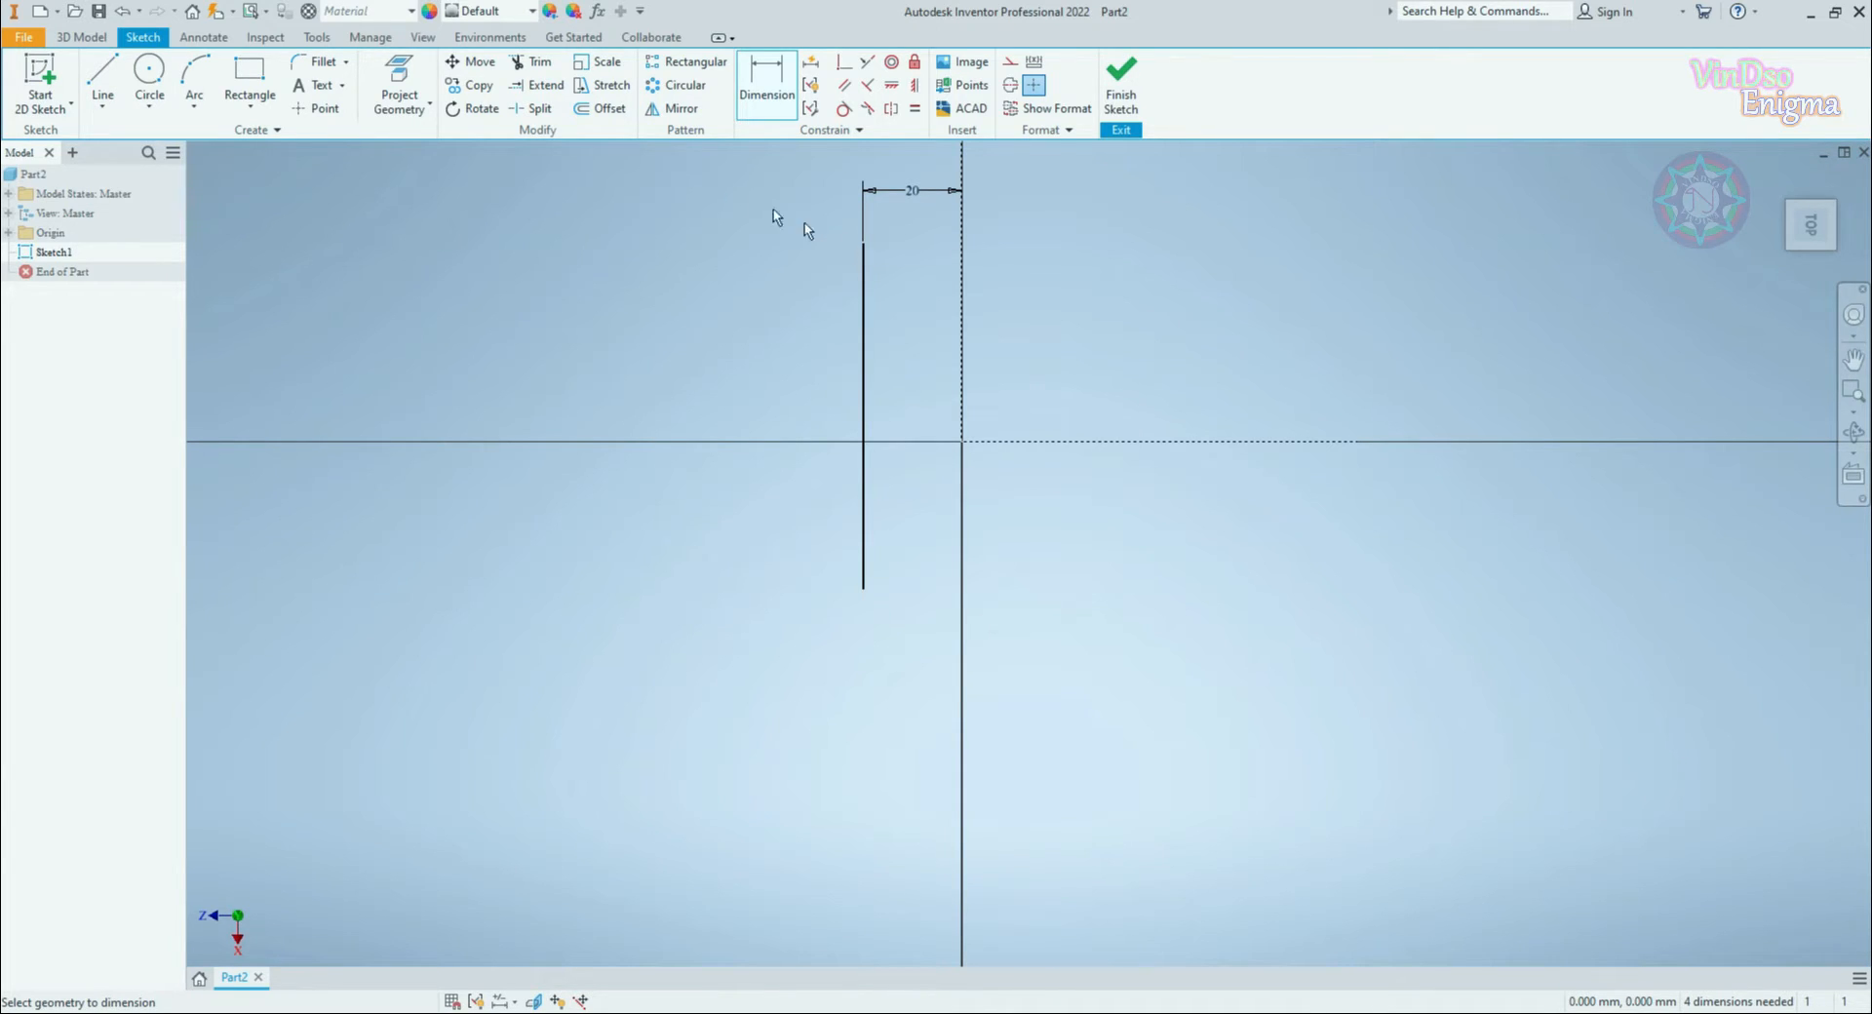
Step: Dimension the solid vertical line's length with the expression 85-20
left_click(861, 307)
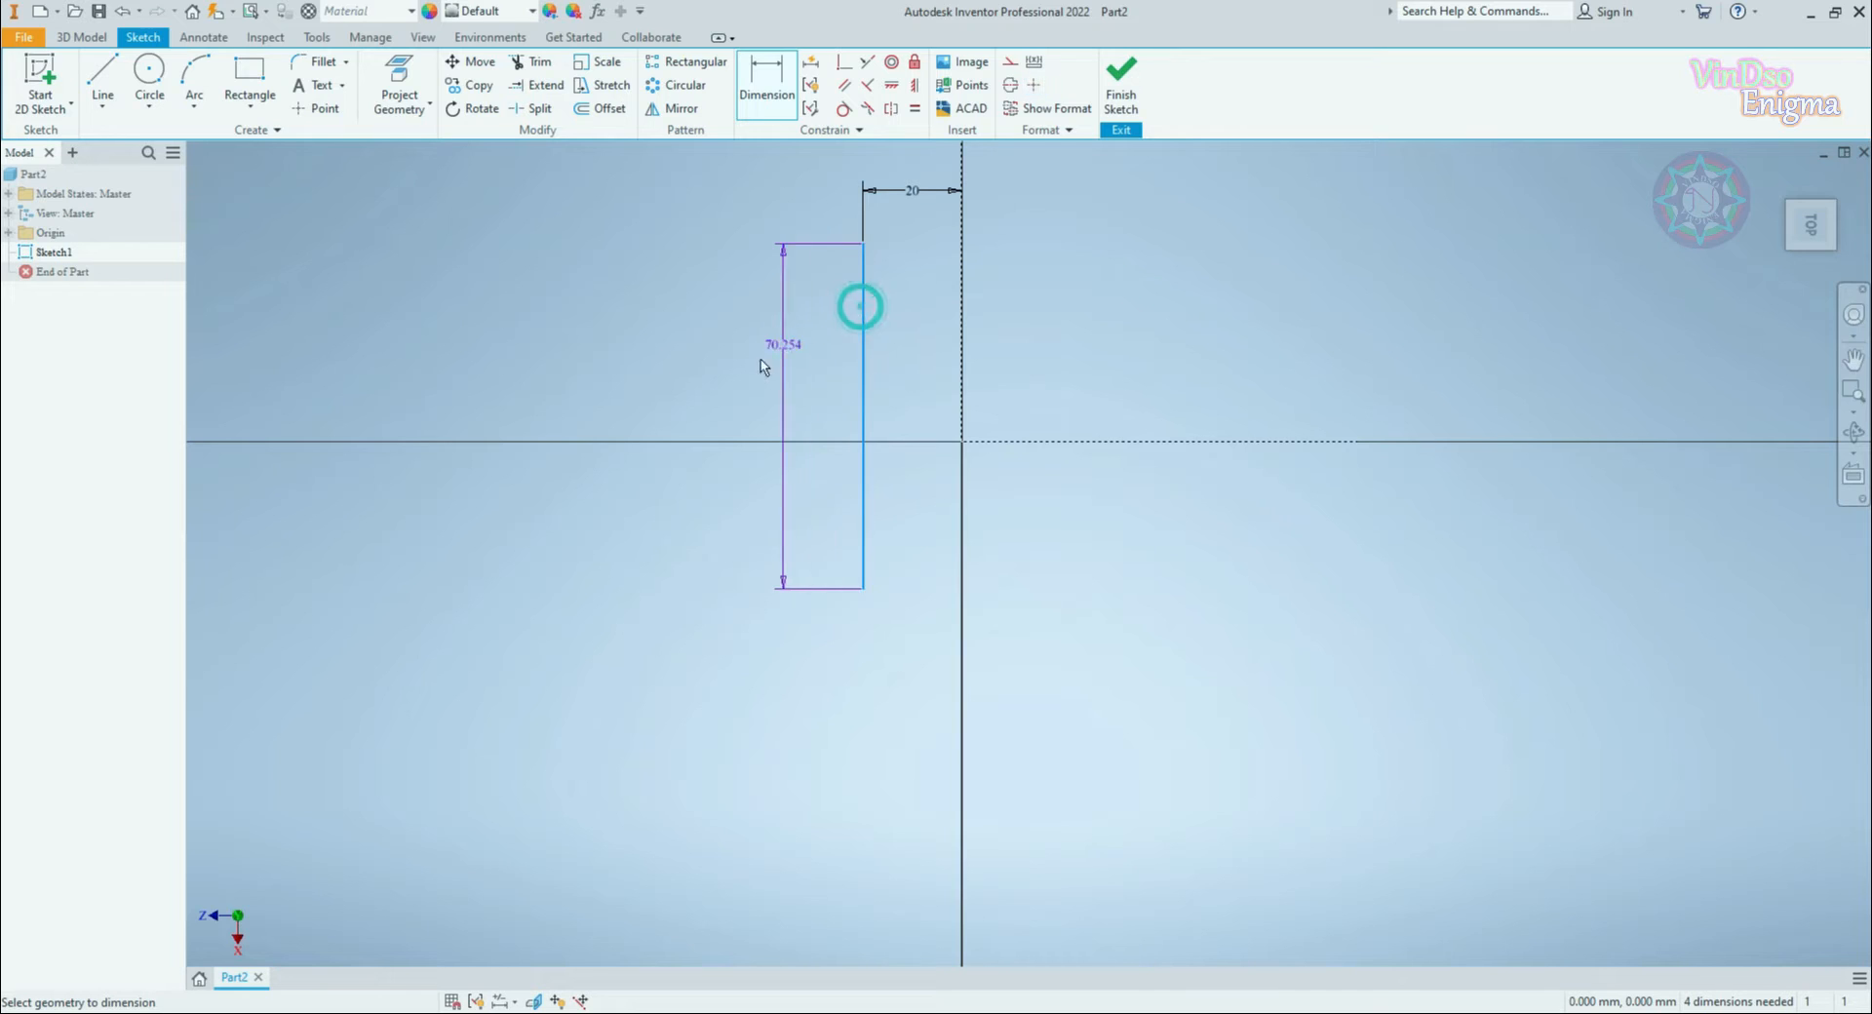
left_click(731, 384)
type("8")
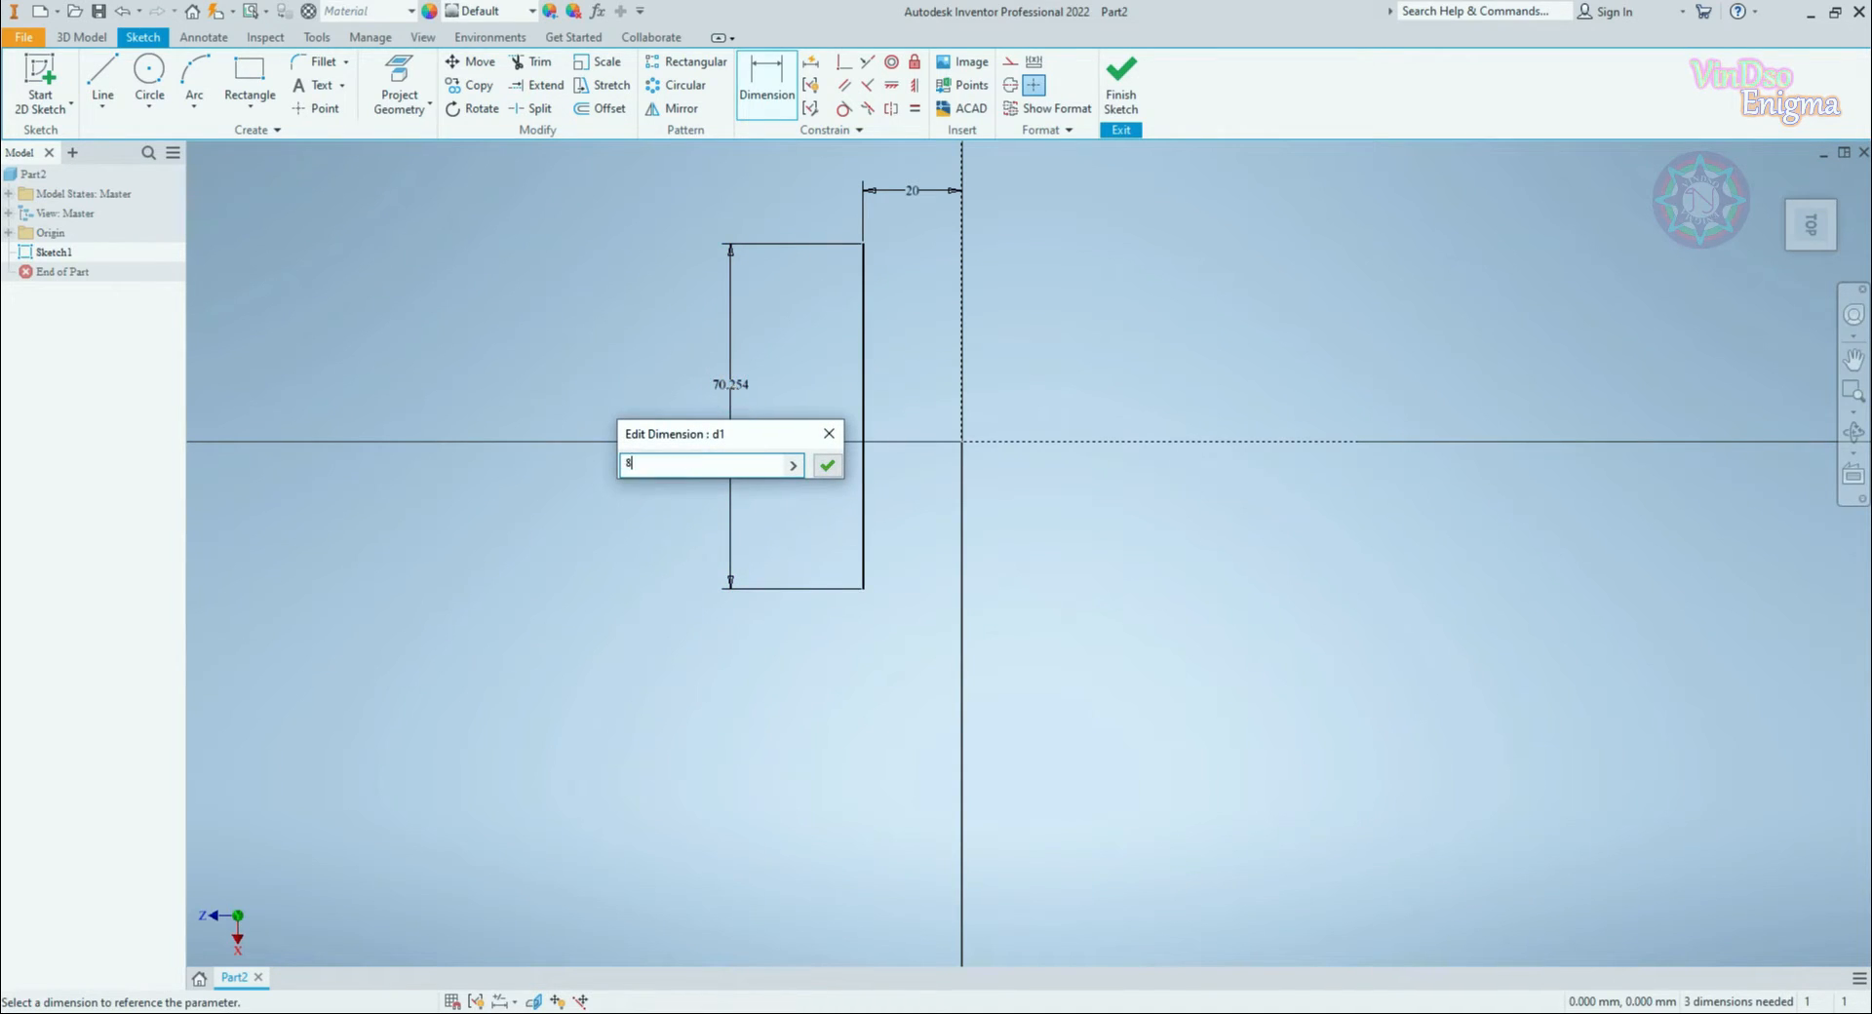
type("5-20")
key("Return")
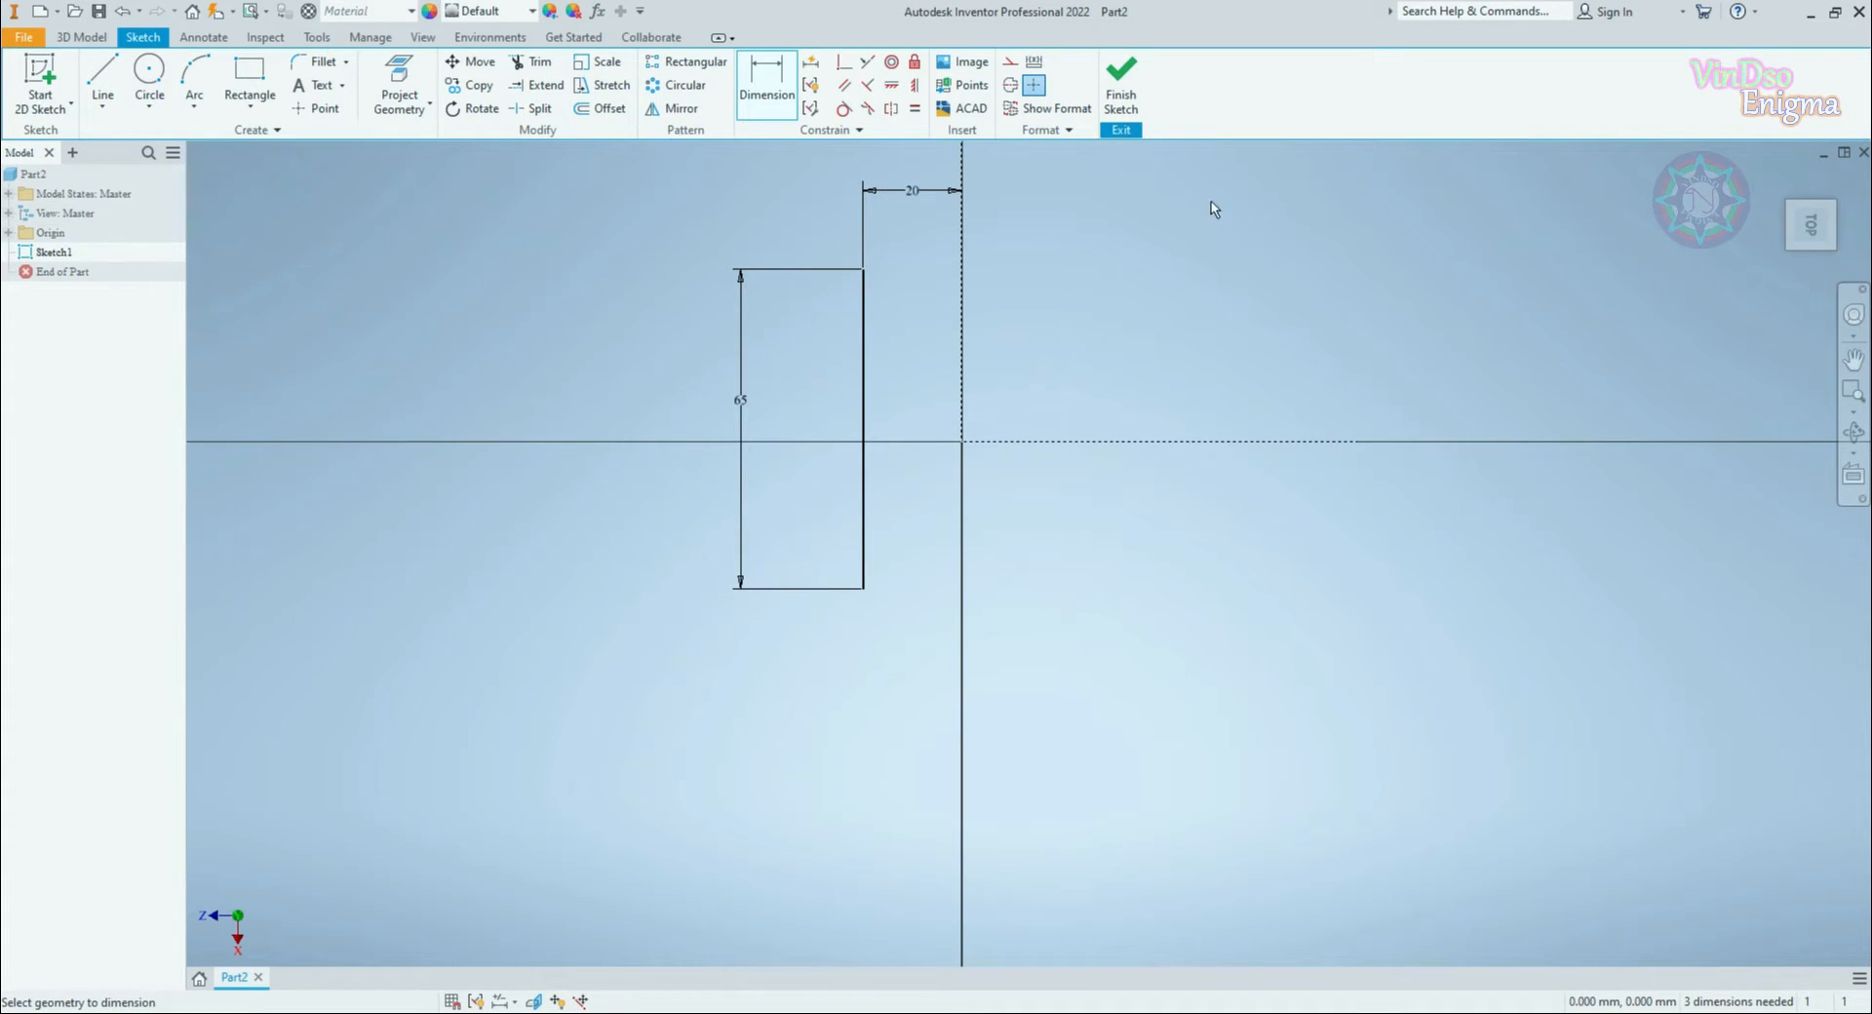
Step: Make the two endpoints of the 65 mm vertical line symmetric about the horizontal construction line
left_click(891, 109)
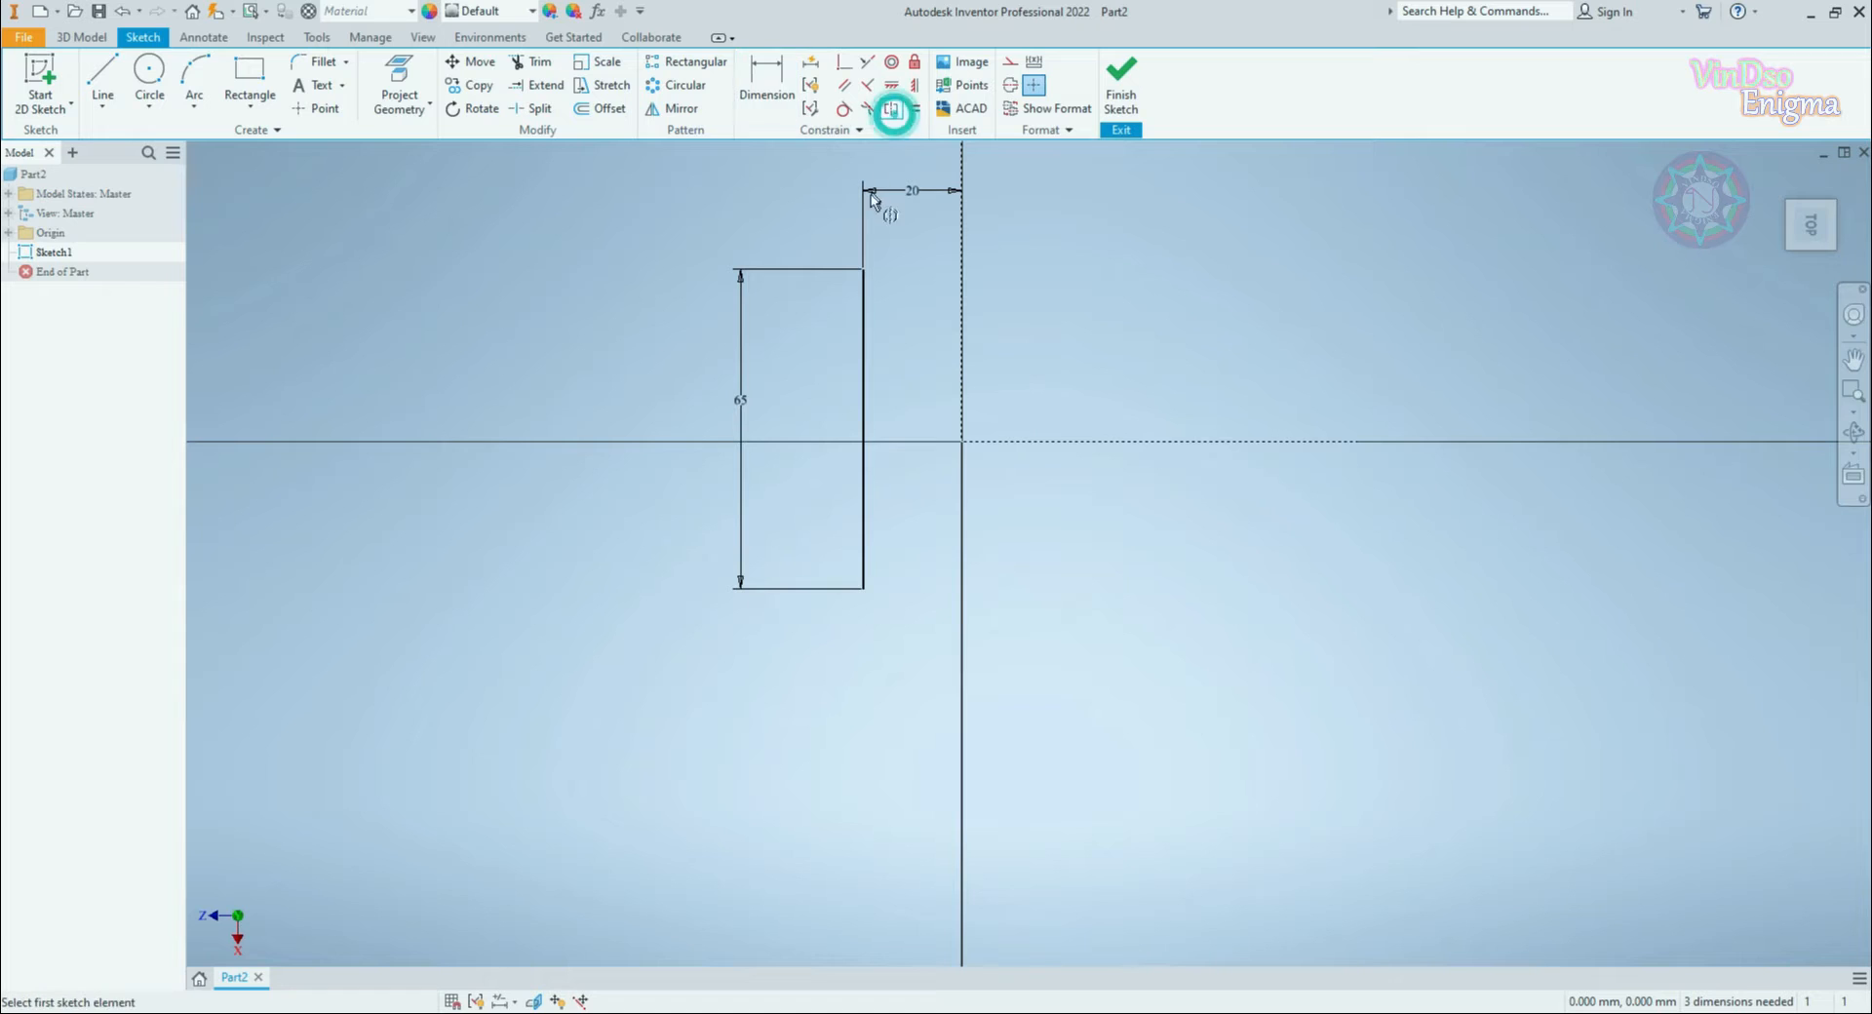
left_click(864, 270)
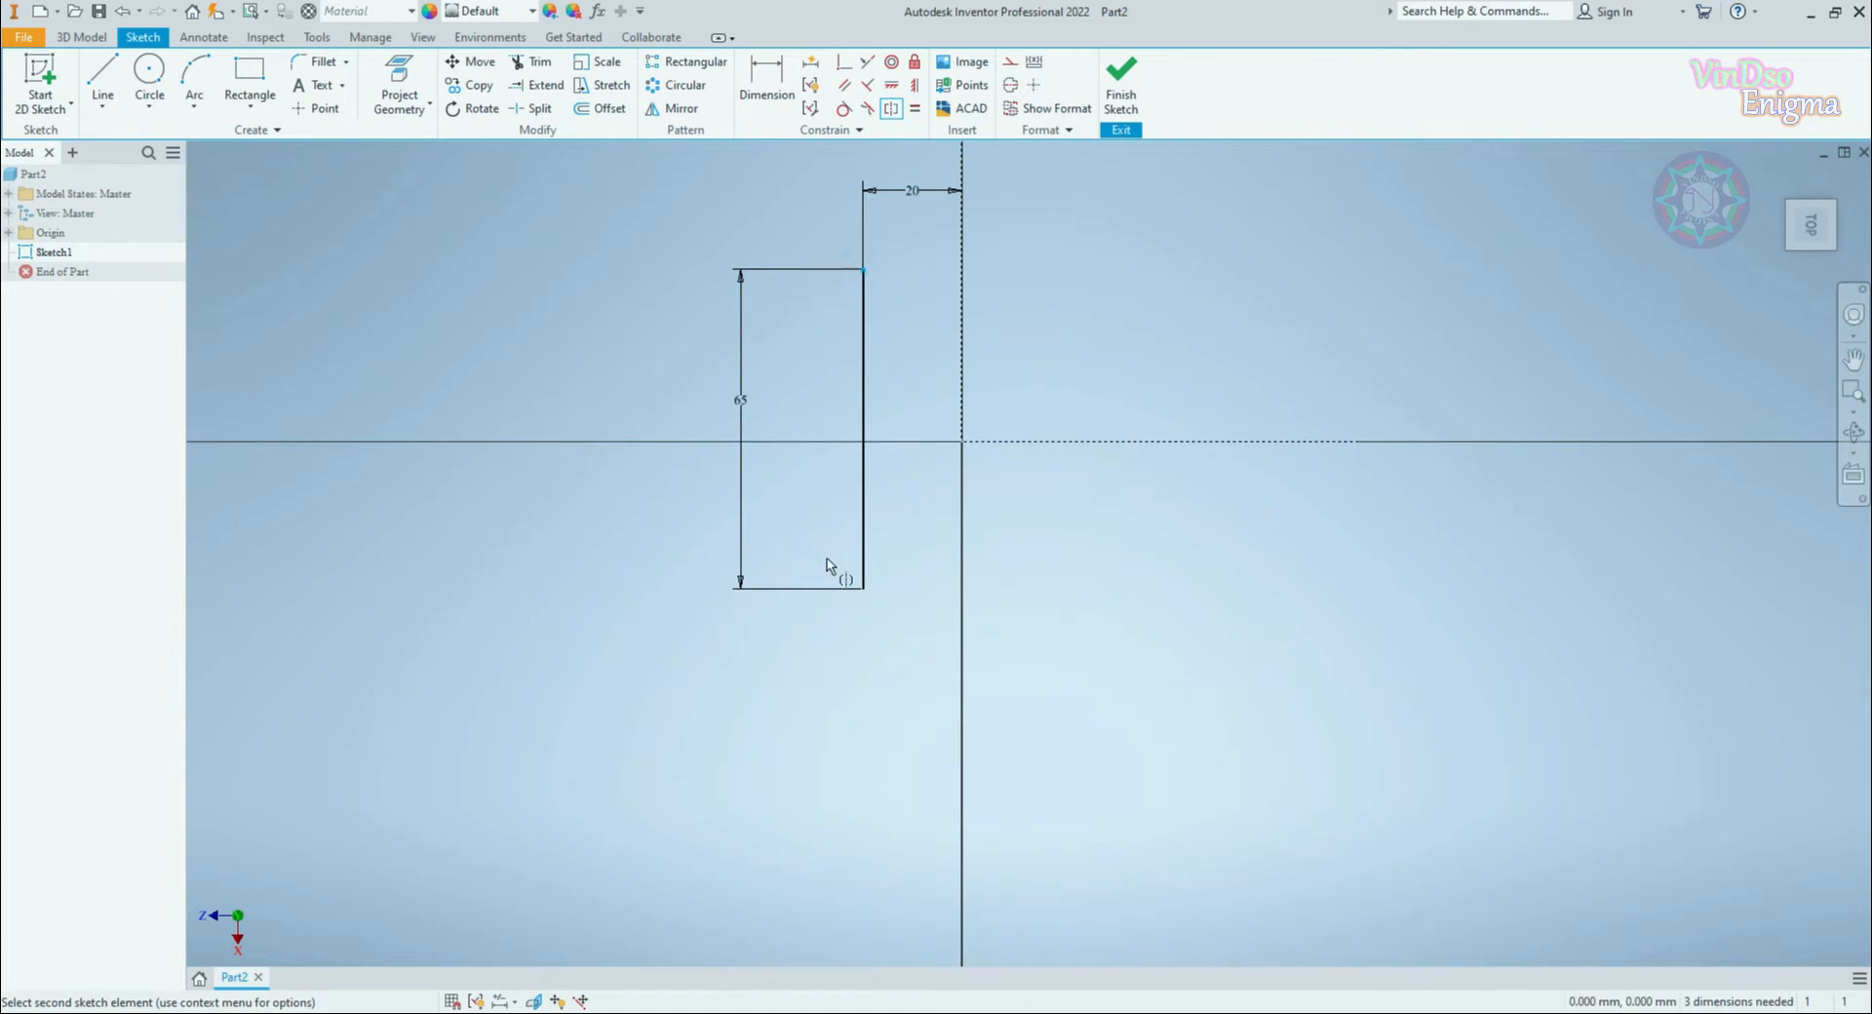
left_click(863, 587)
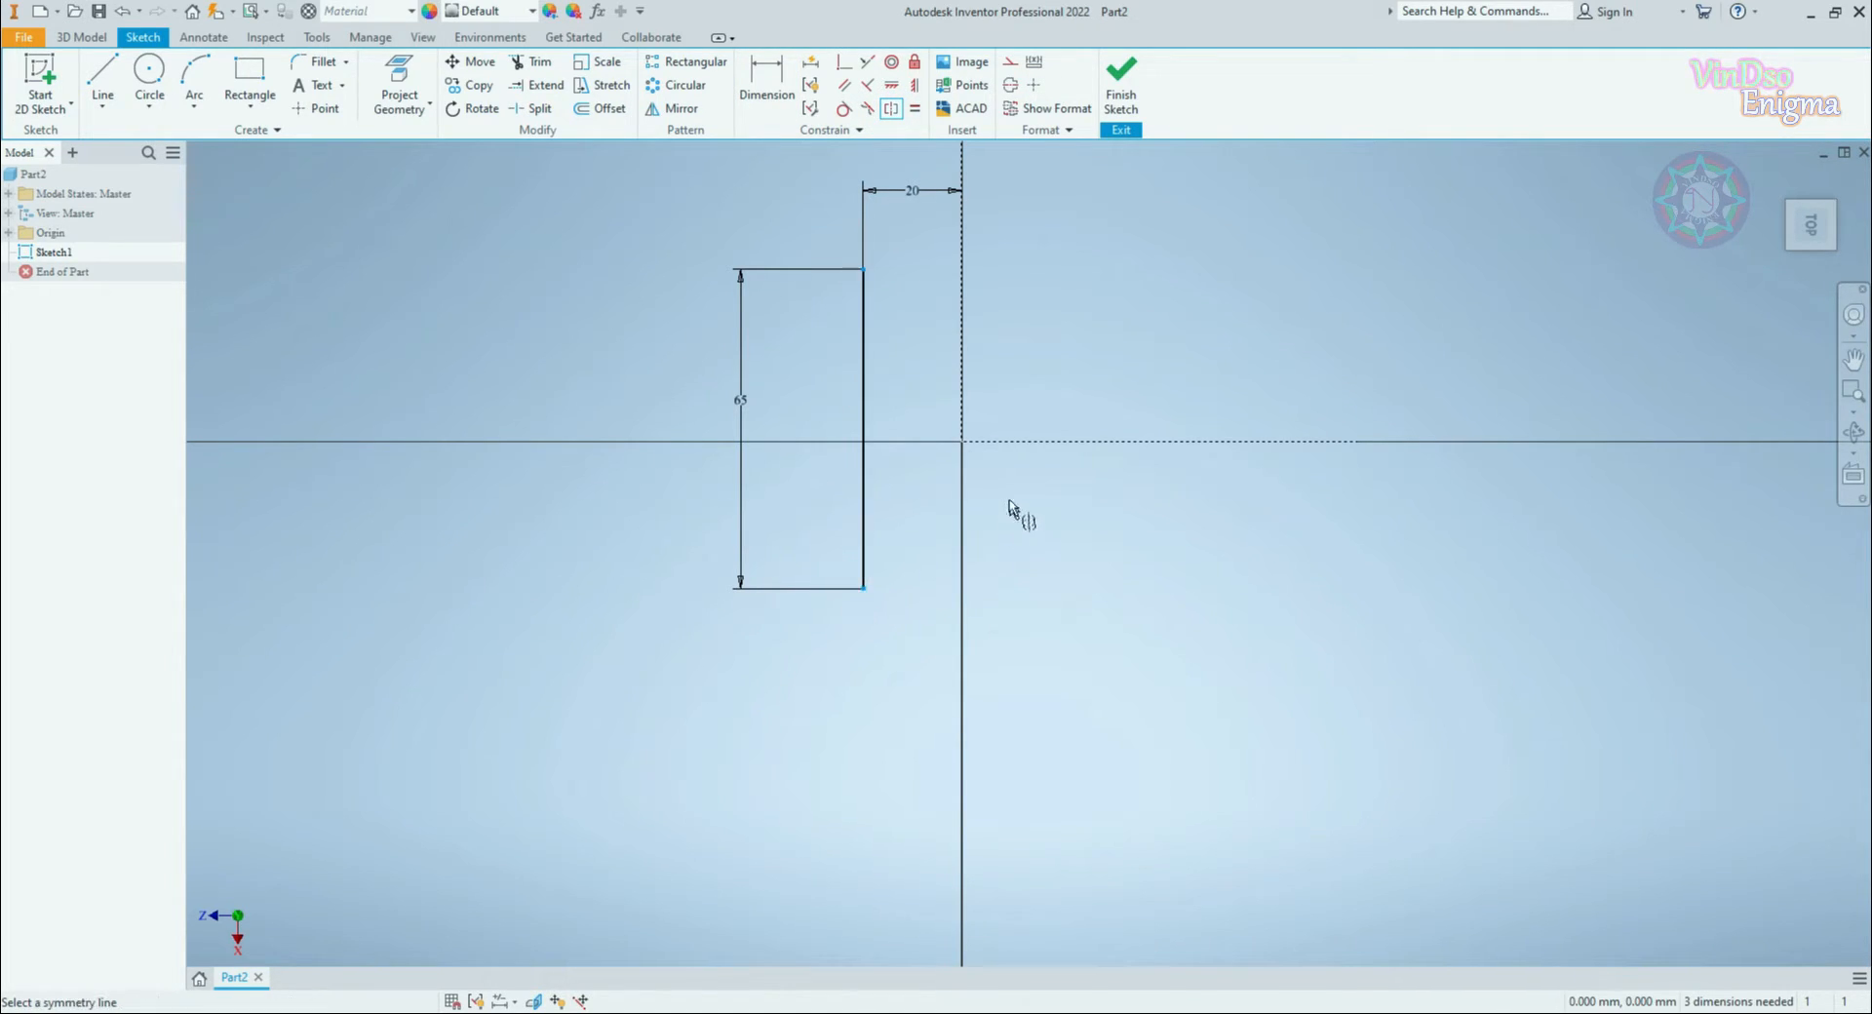
left_click(1005, 445)
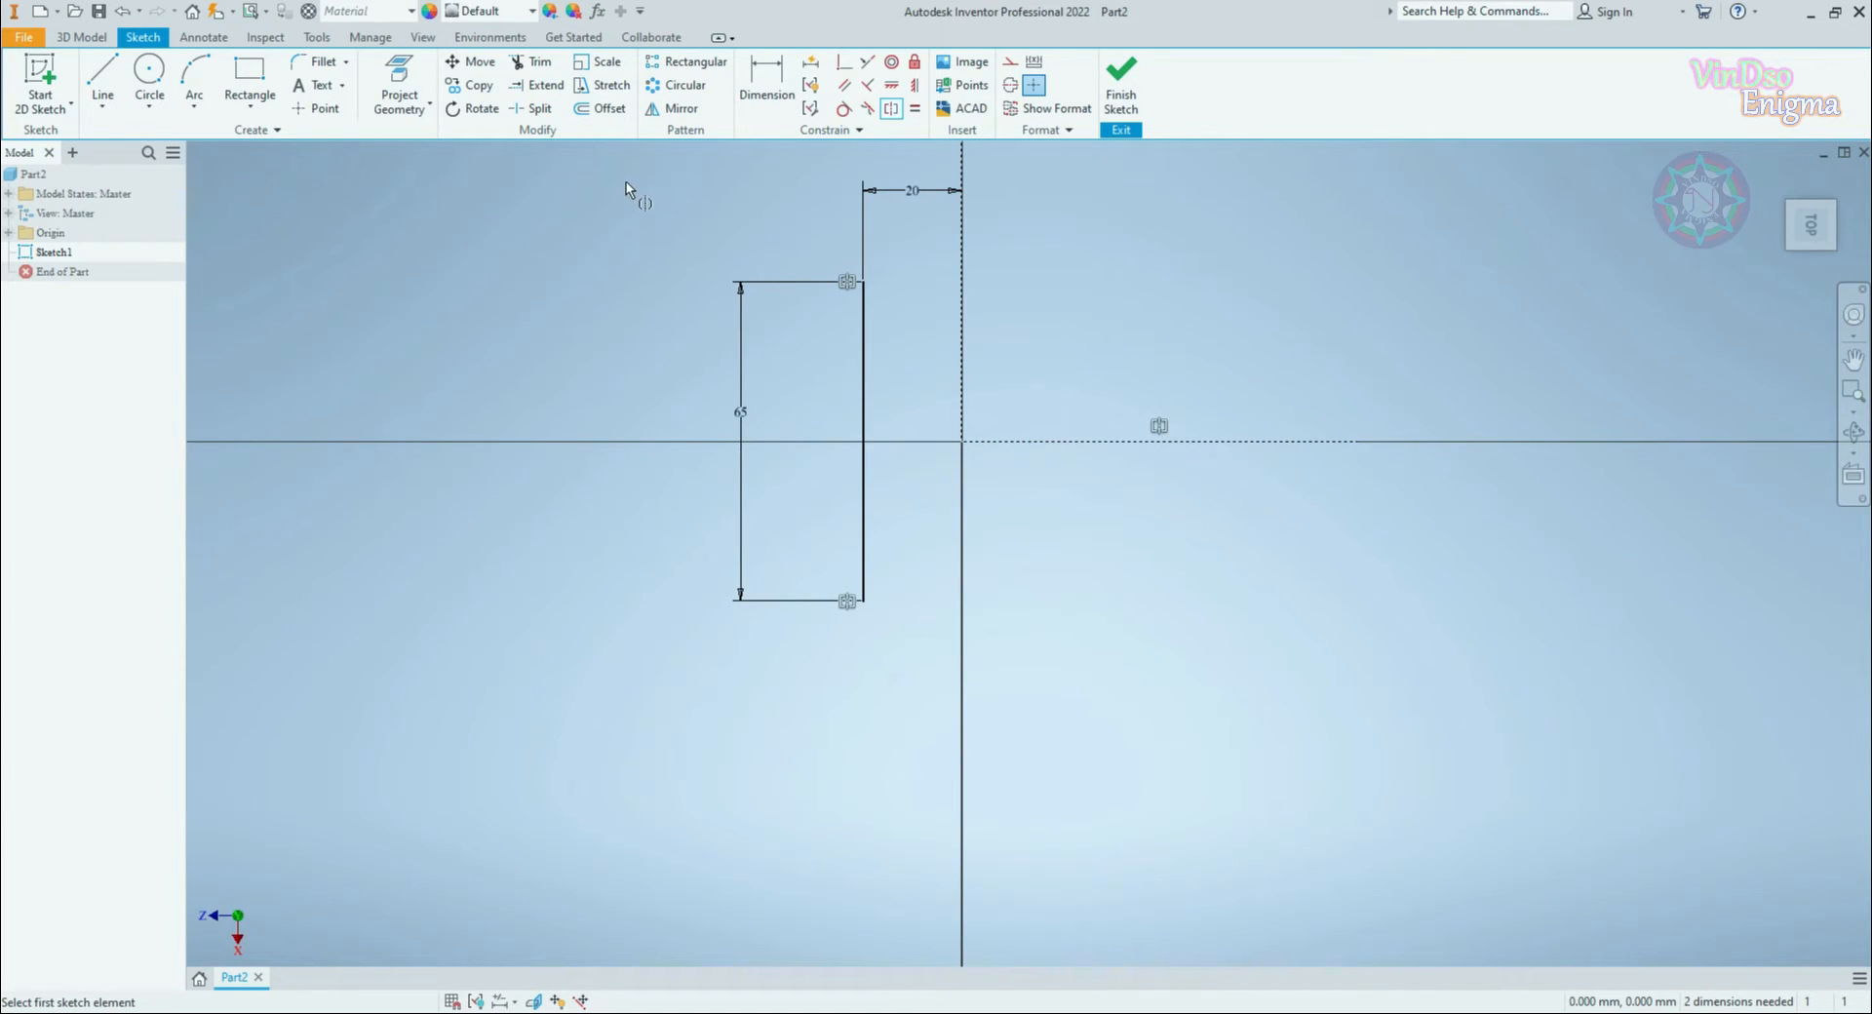
key("Escape")
Step: Mirror the 65 mm vertical line across the vertical construction line
left_click(672, 108)
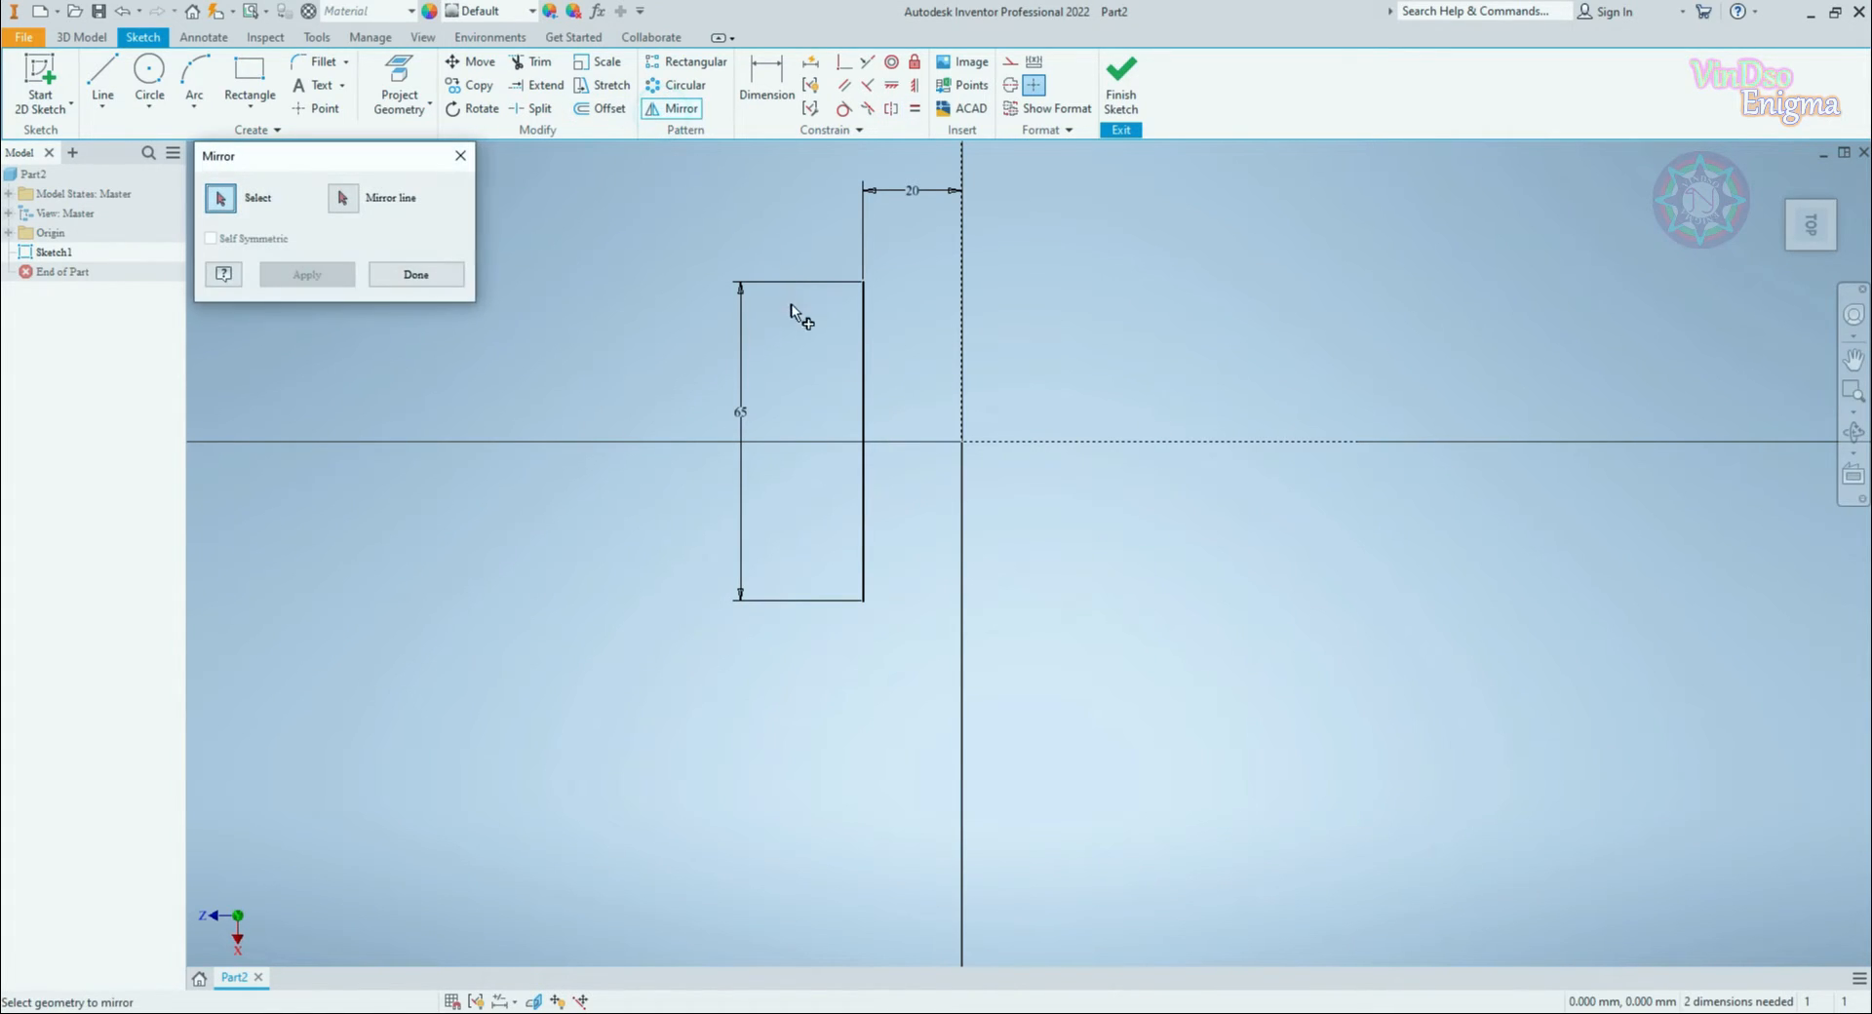
left_click(862, 359)
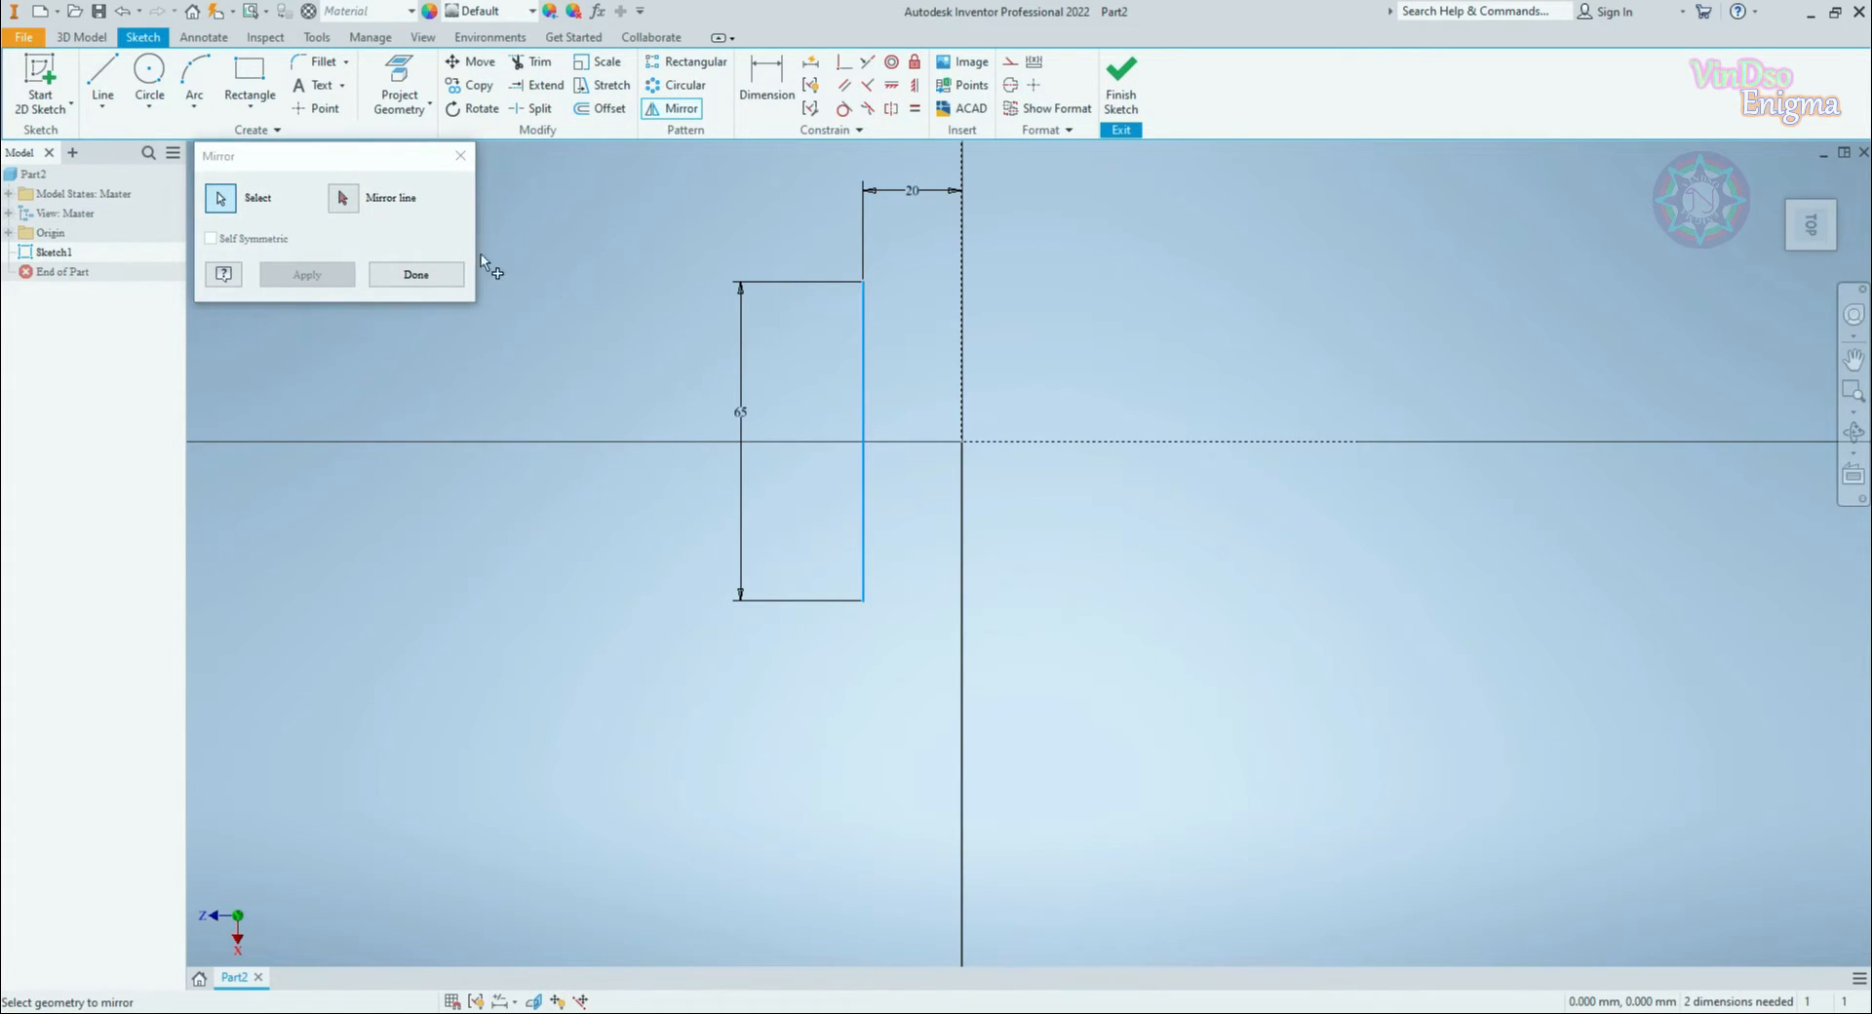
left_click(343, 199)
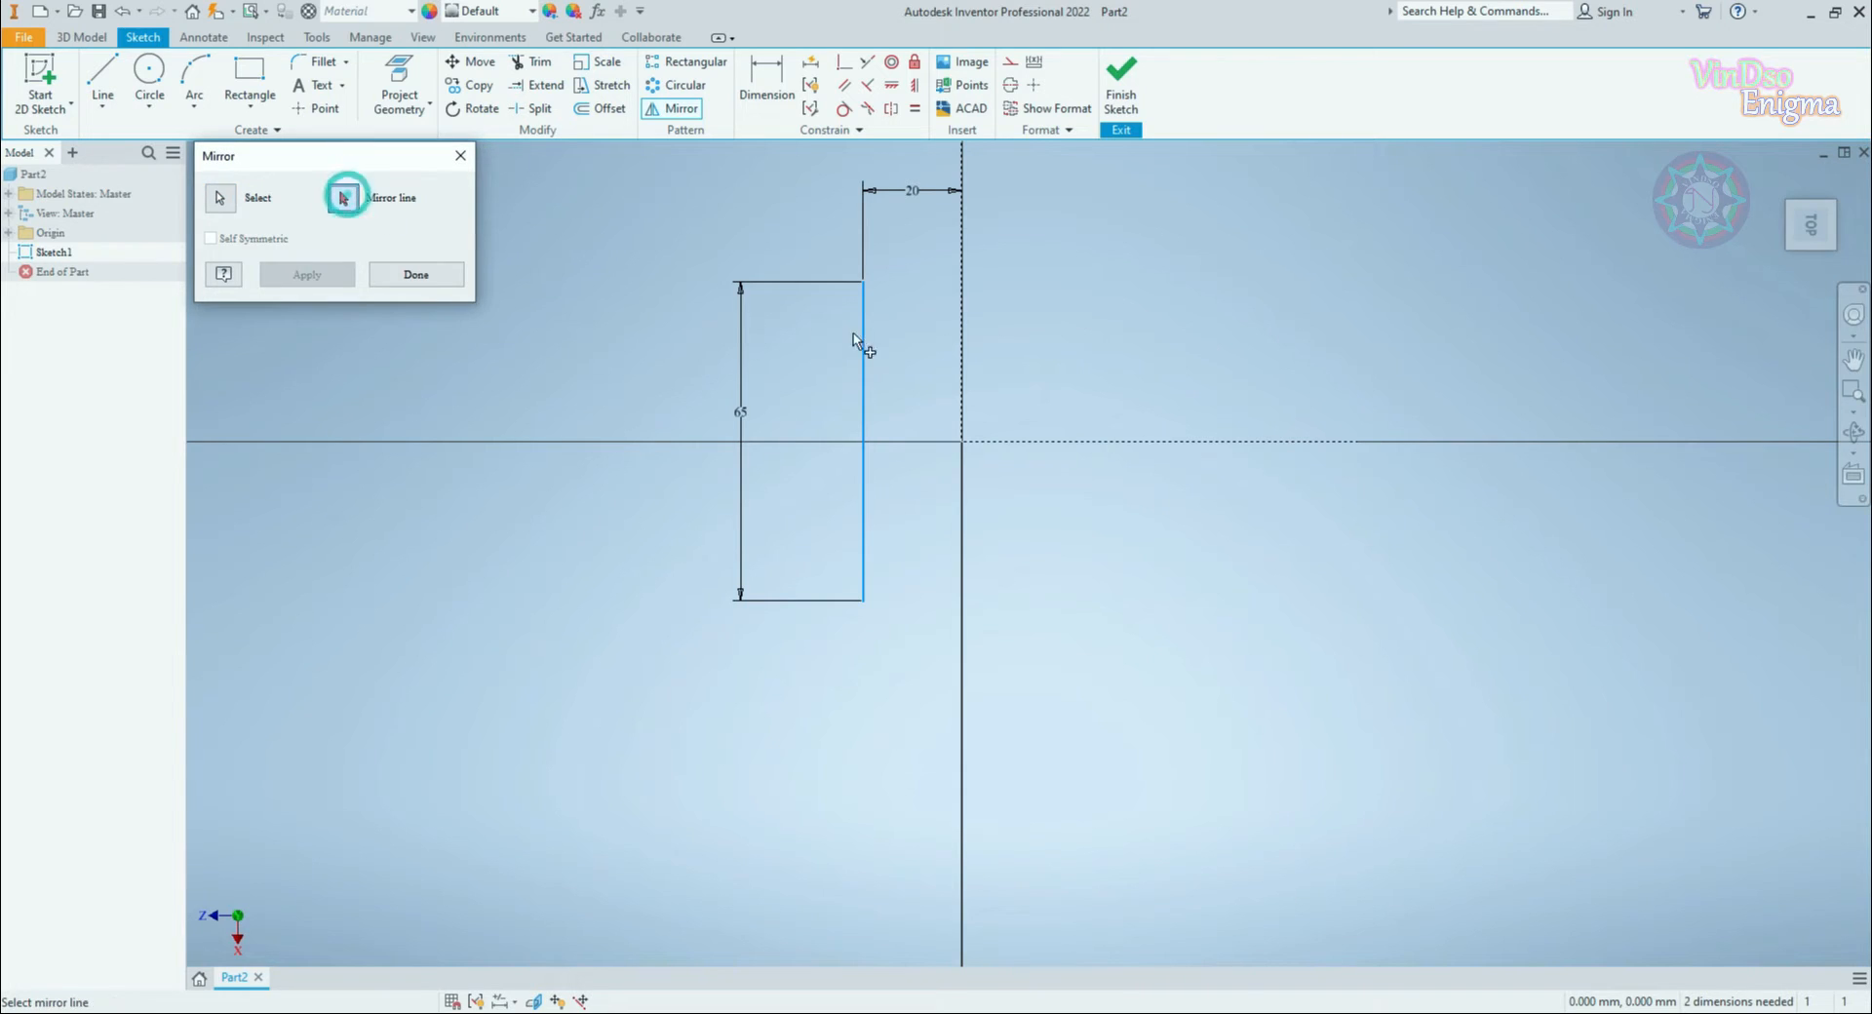
left_click(965, 384)
left_click(343, 274)
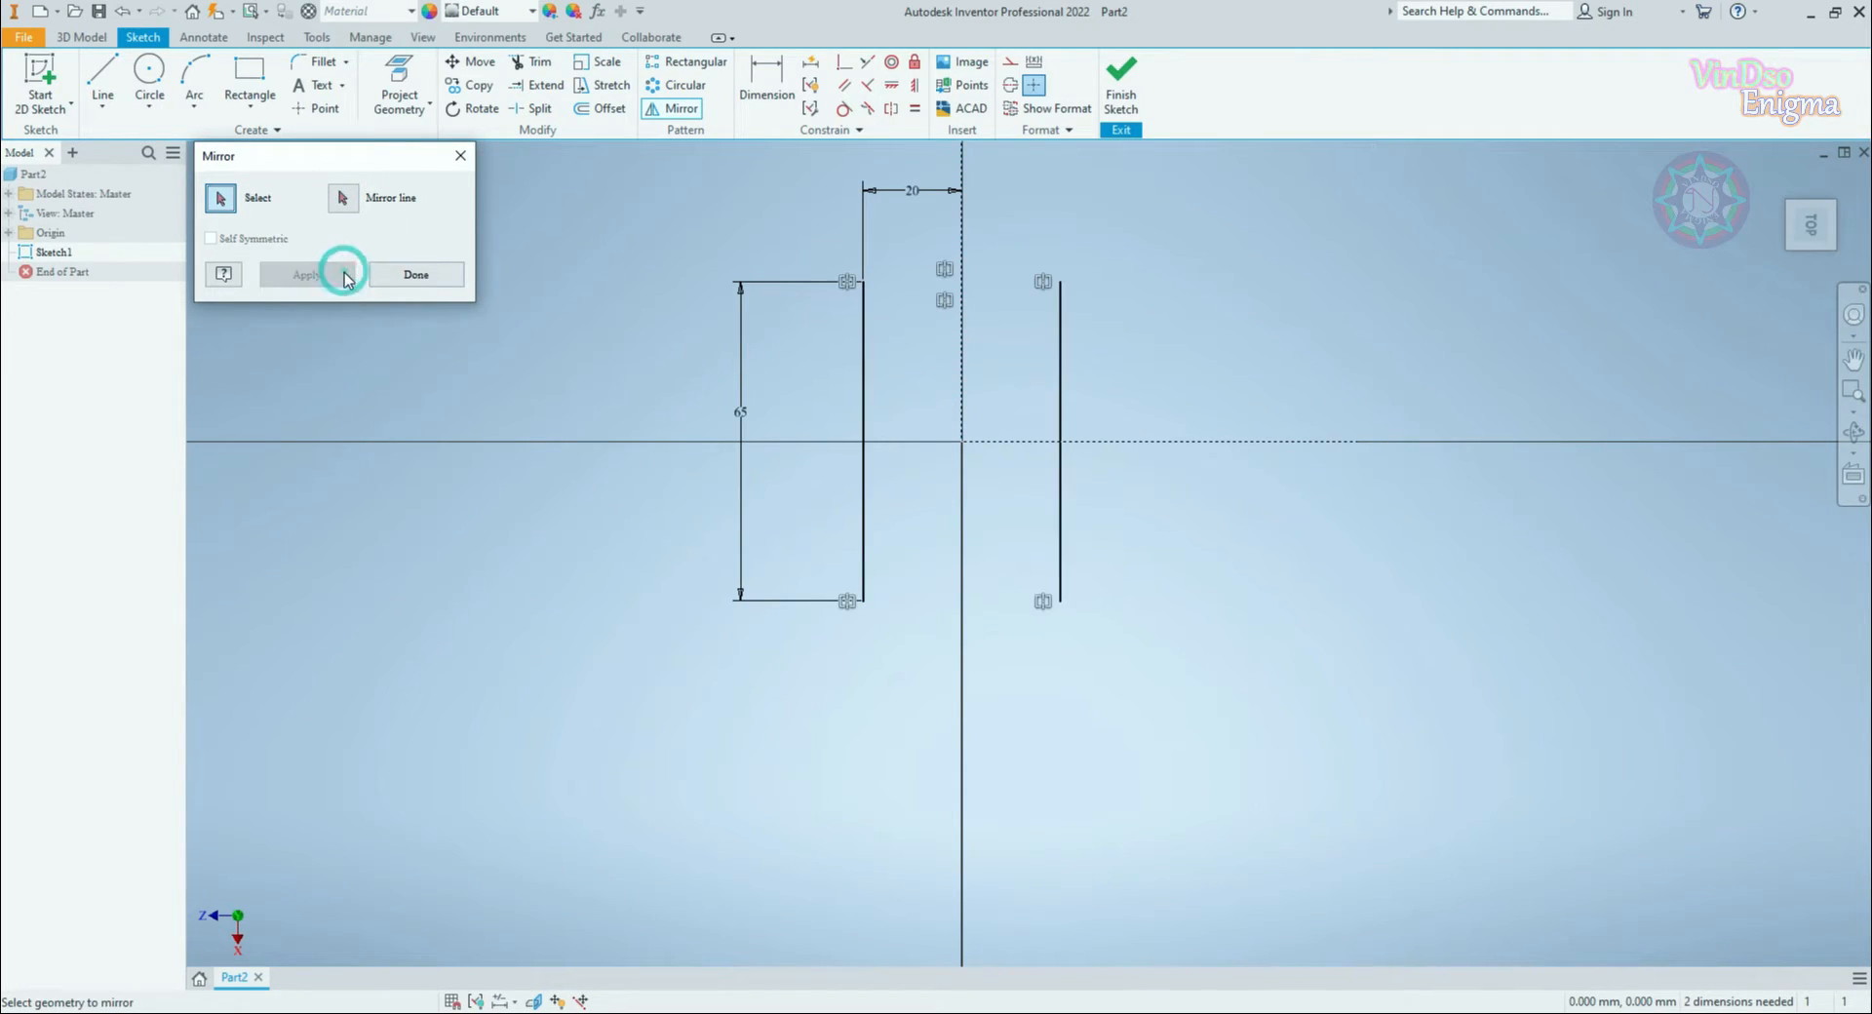
left_click(416, 275)
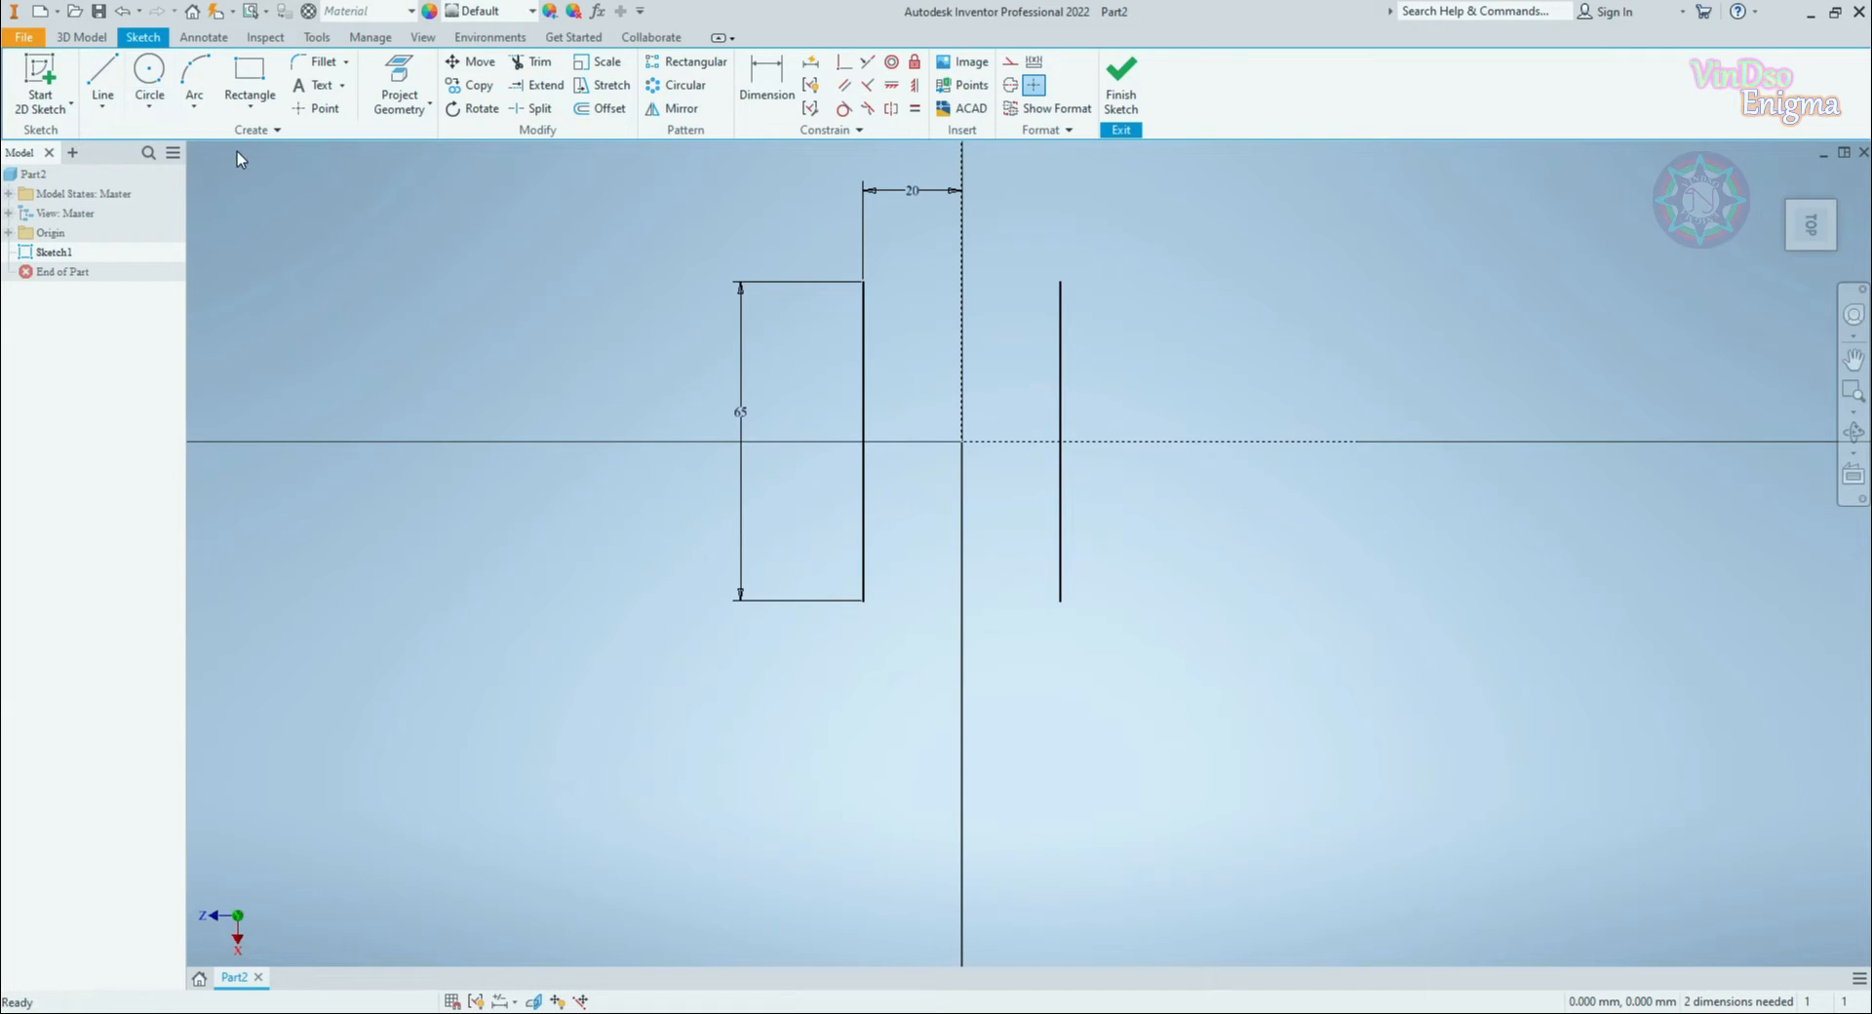
Step: Draw a circle centred midway between the lower ends of the two vertical lines, reaching those ends, and trim its upper half
left_click(149, 70)
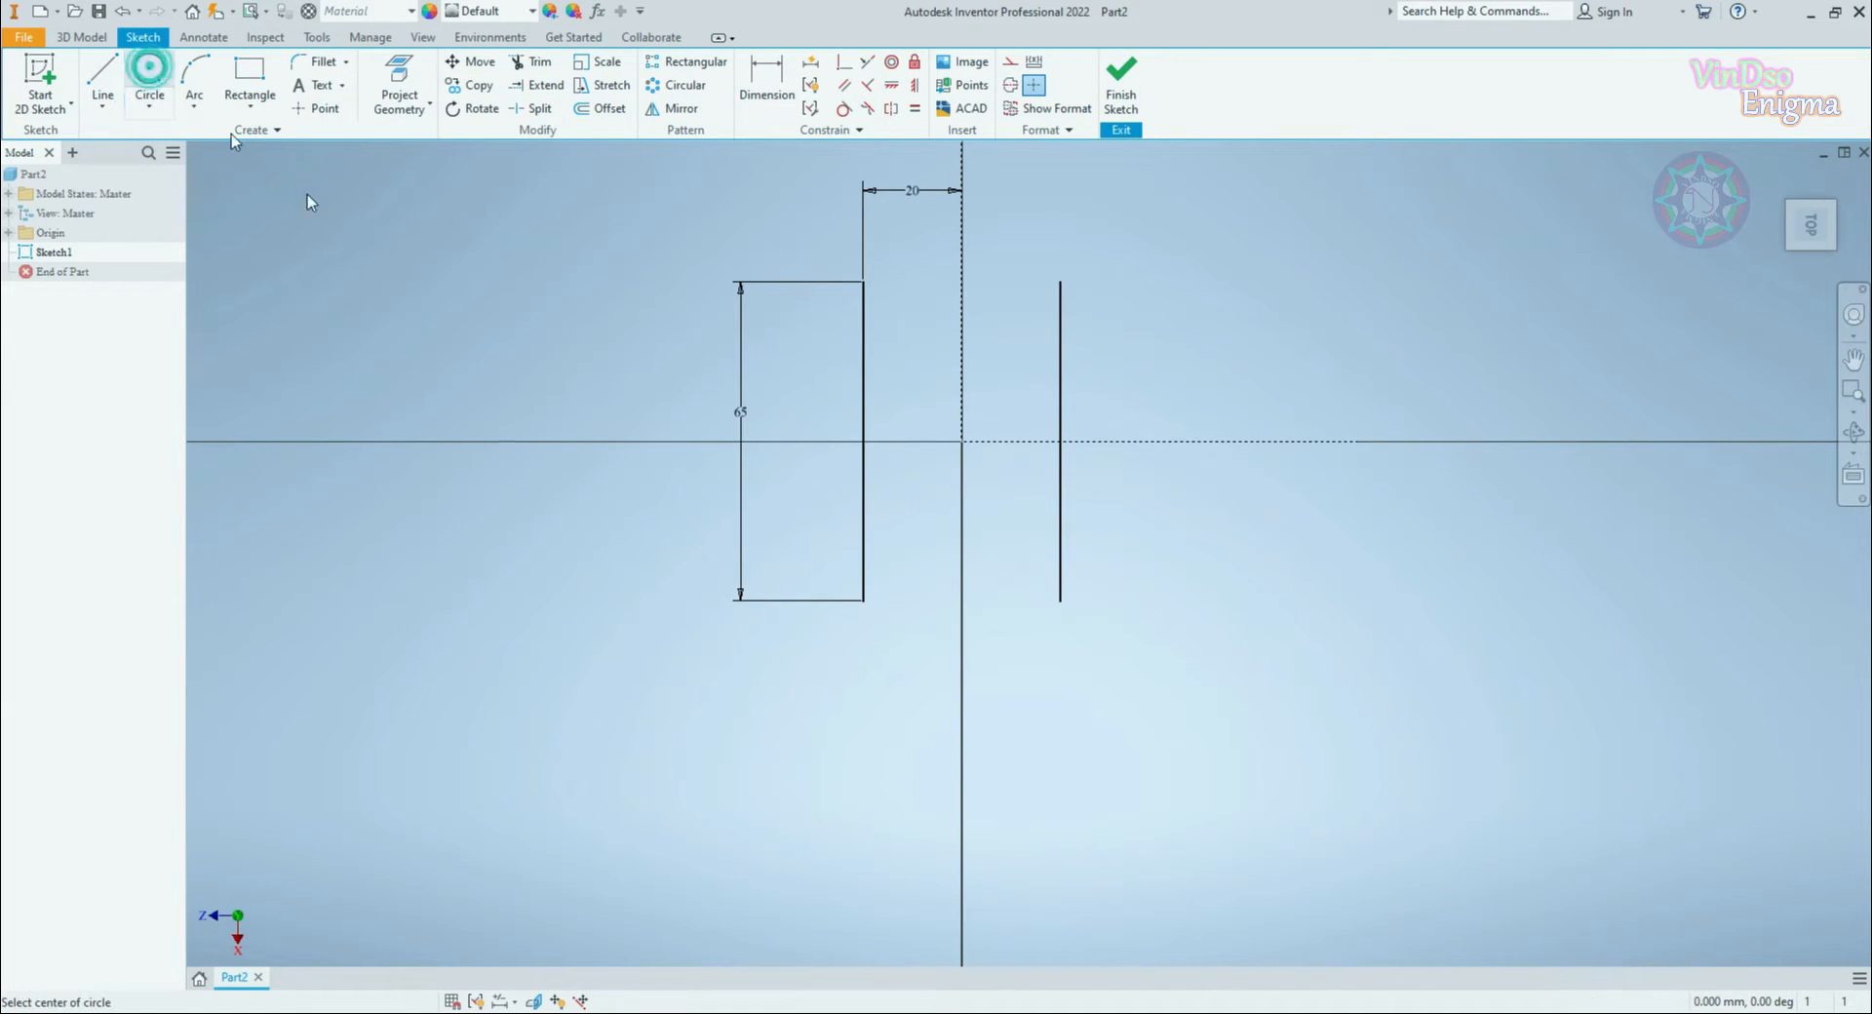
left_click(960, 600)
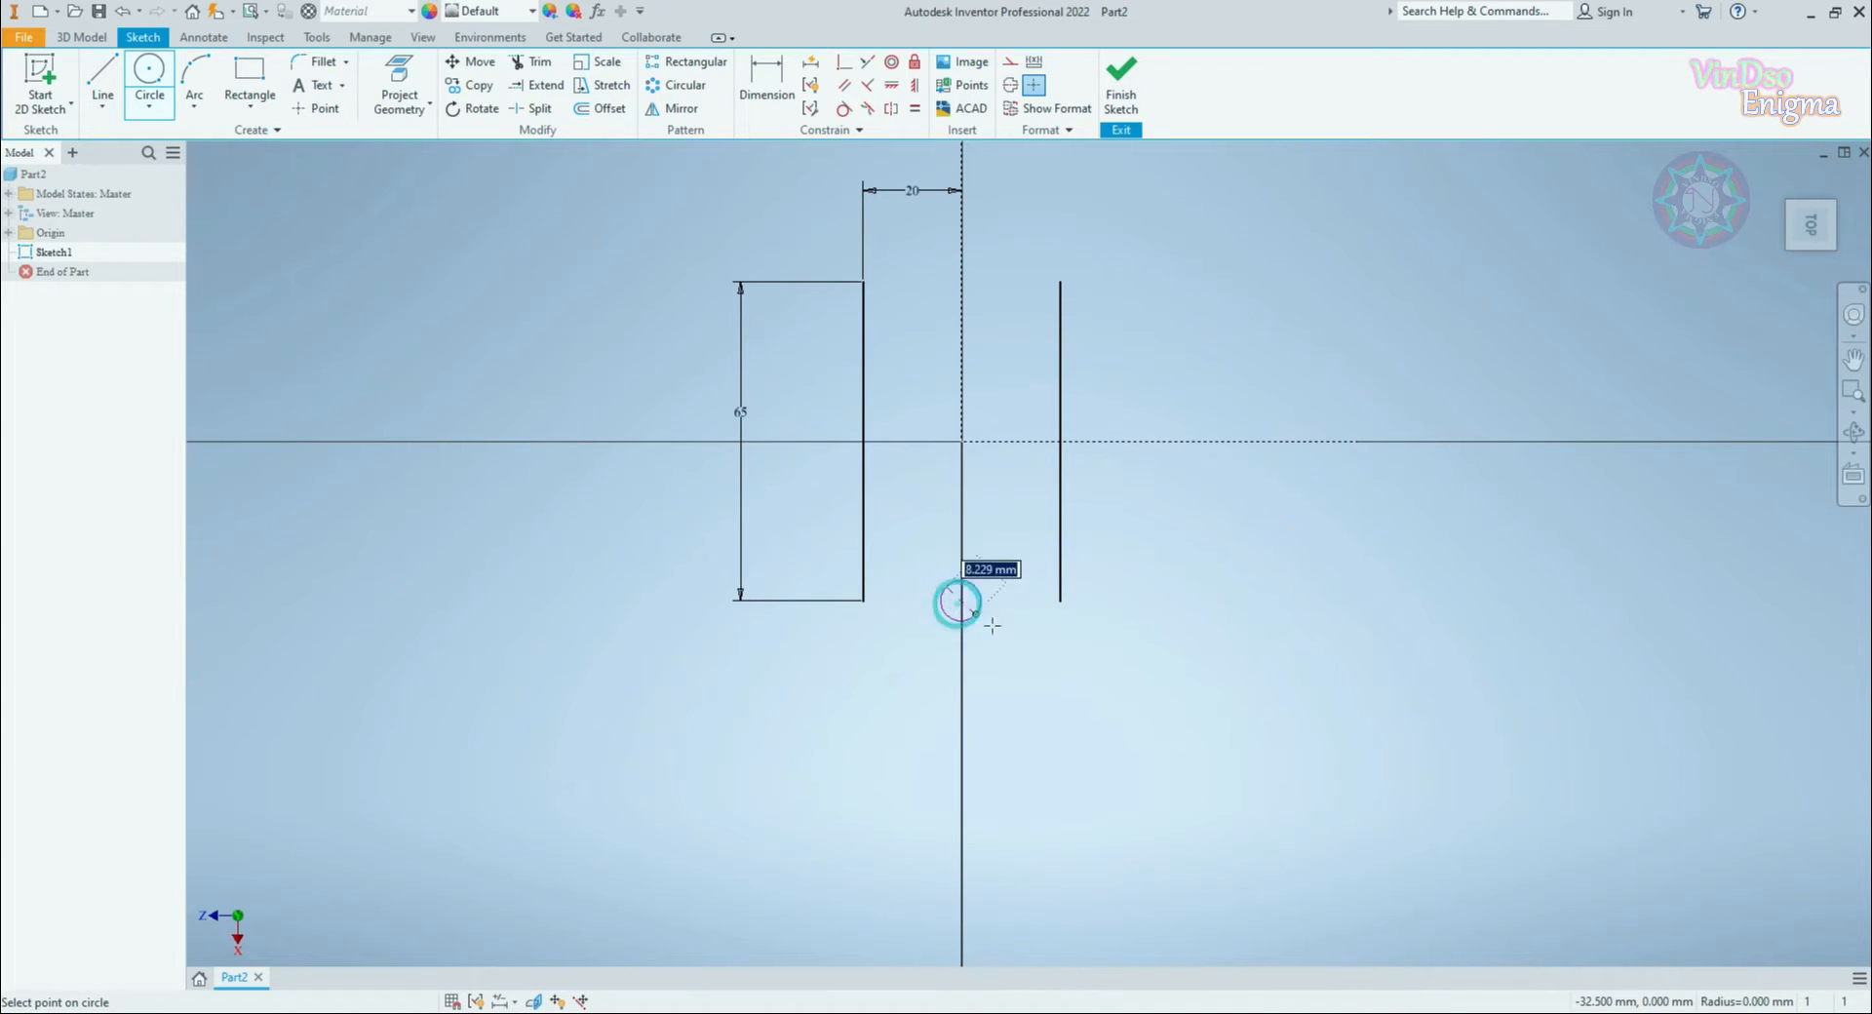
left_click(1059, 601)
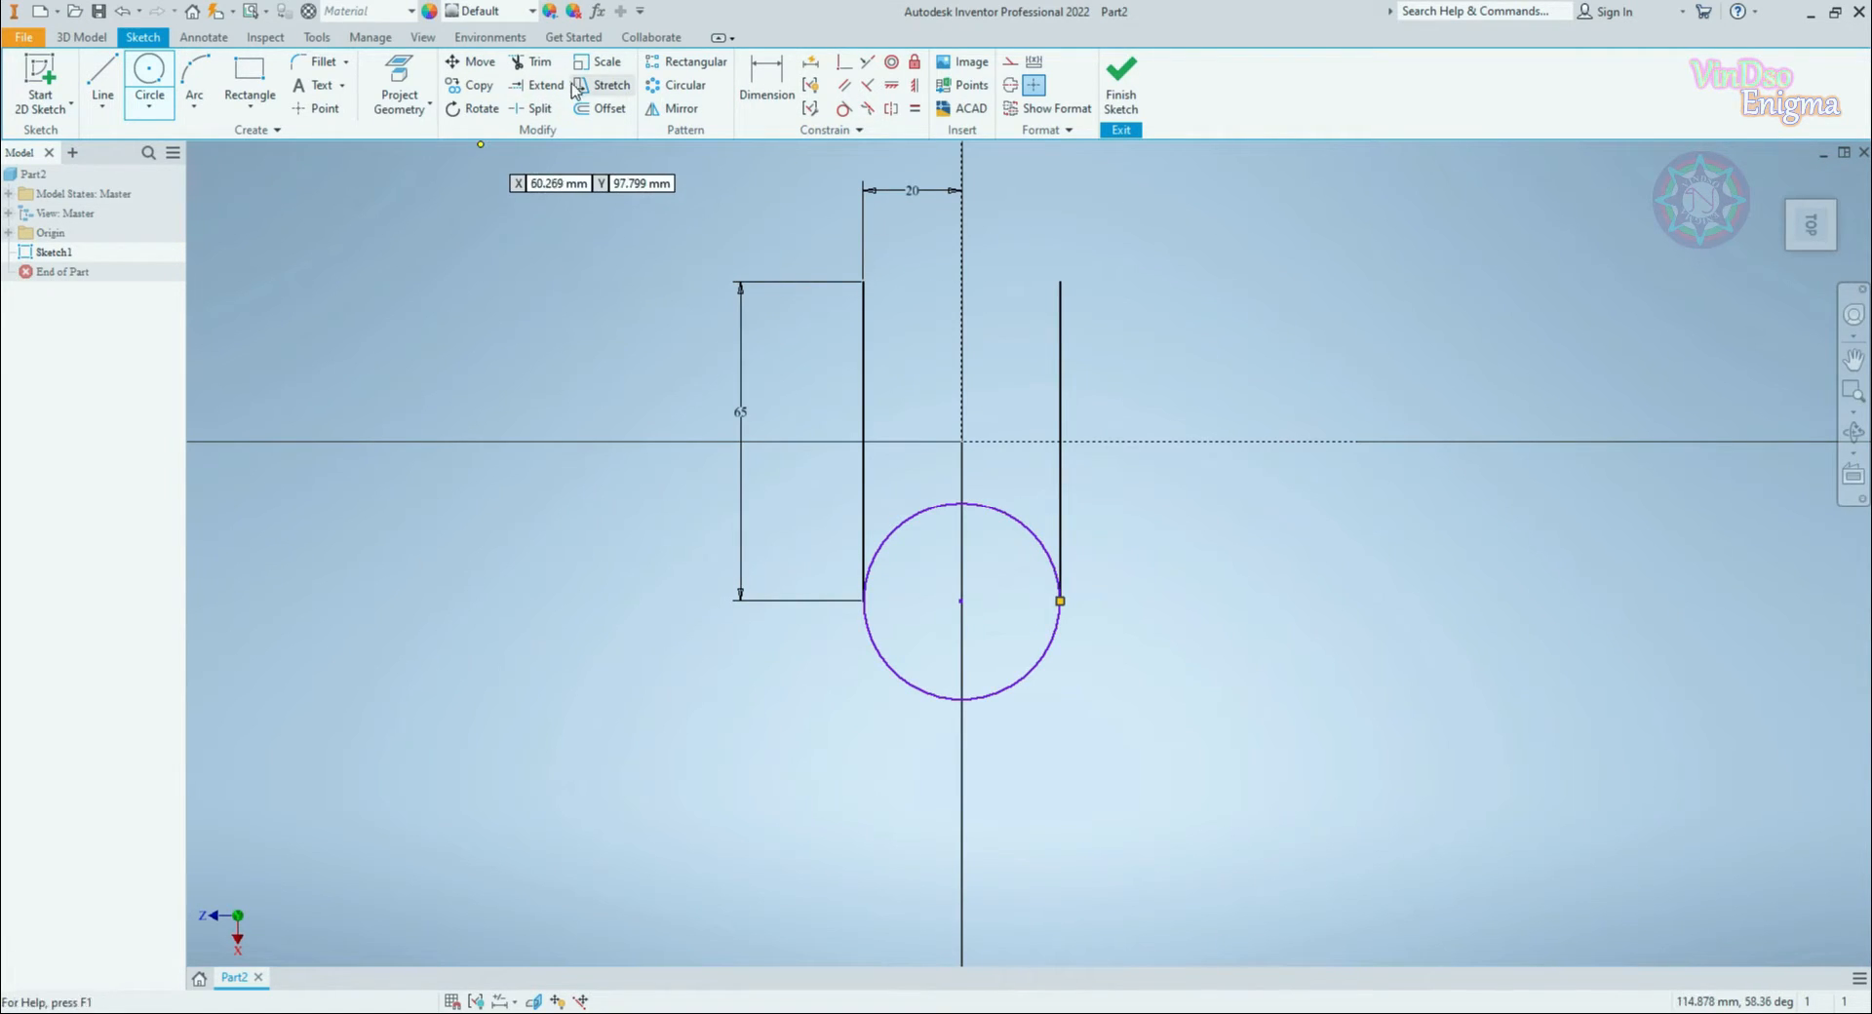
left_click(542, 62)
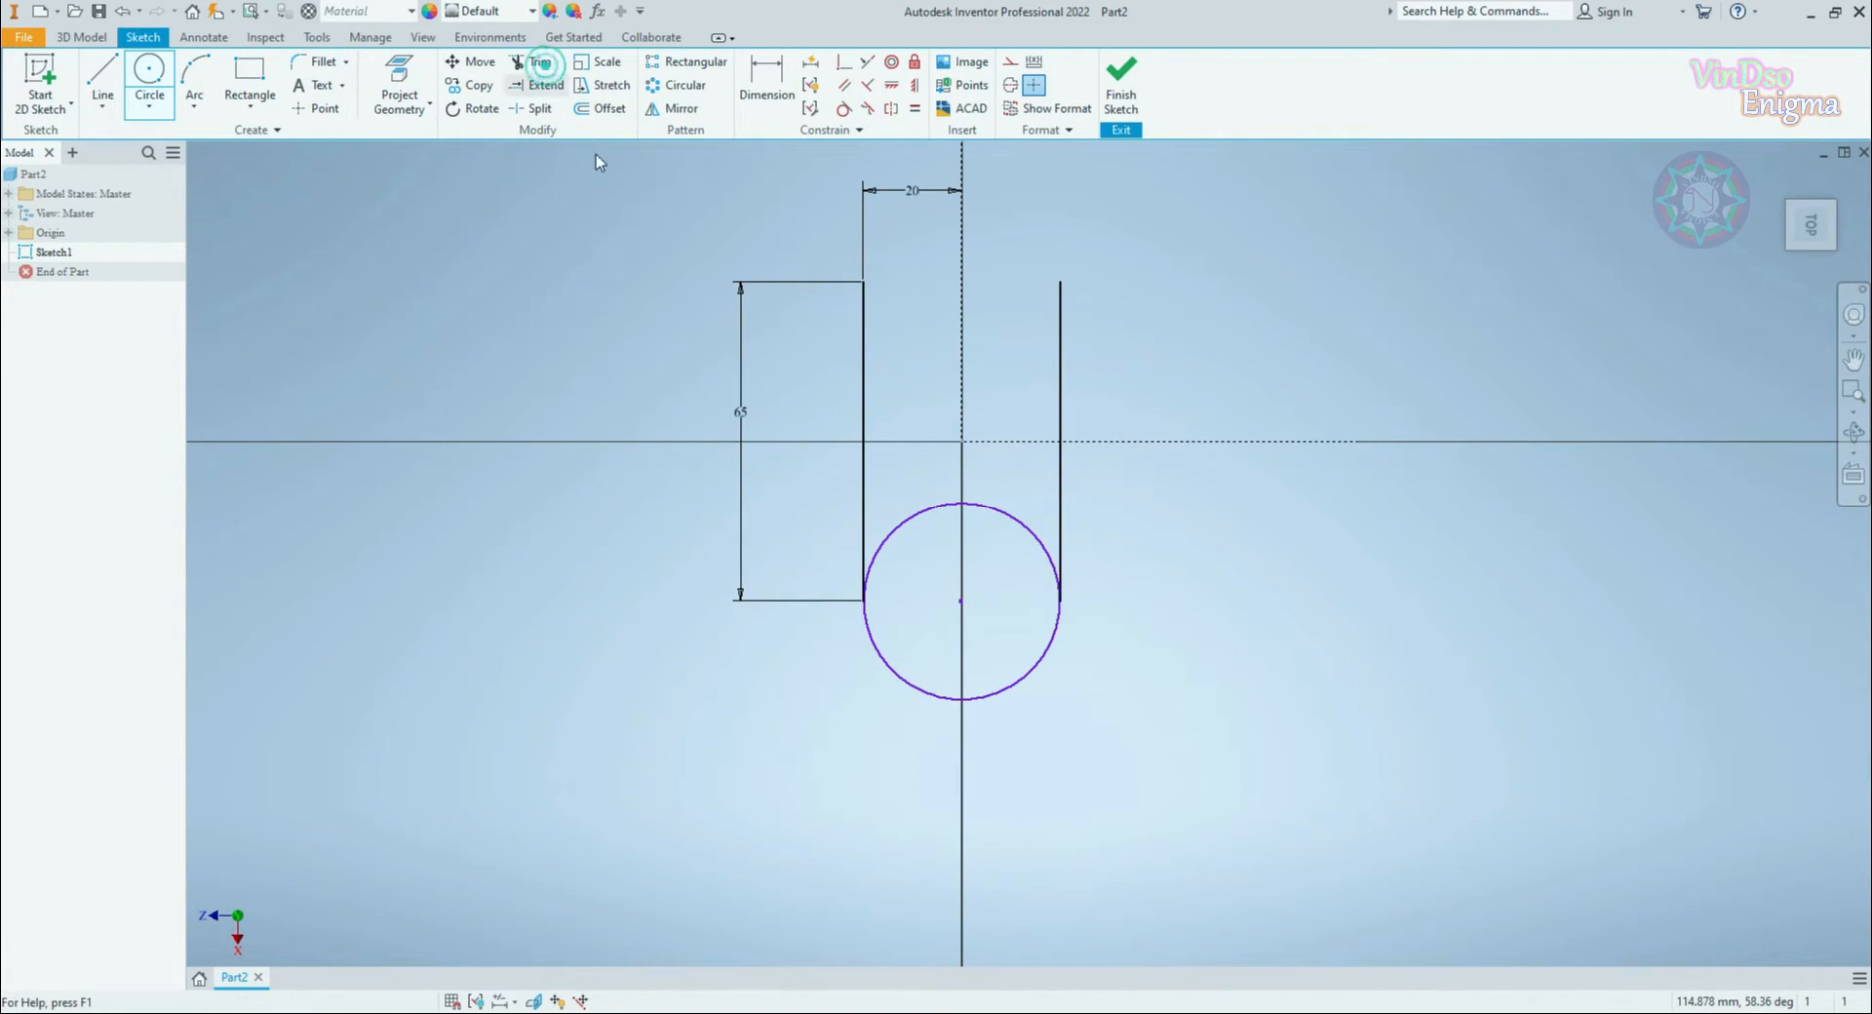
left_click(926, 511)
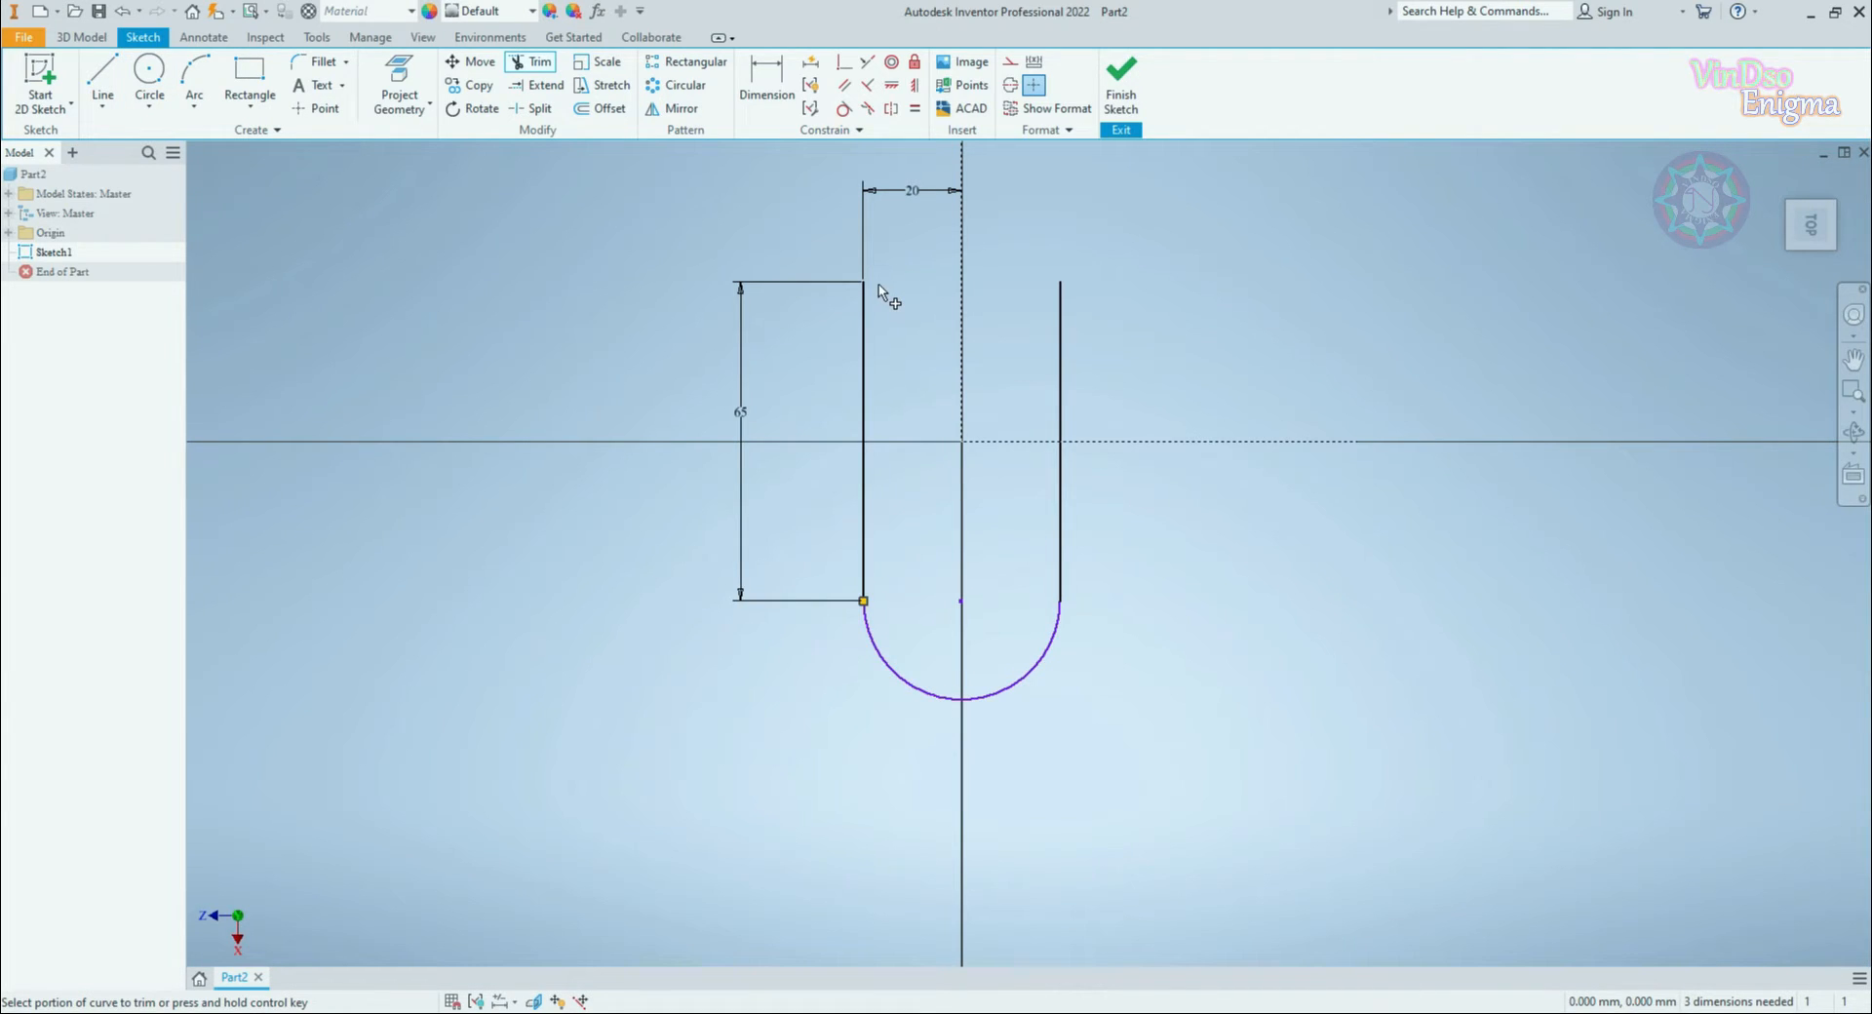
Step: Close the top of the profile with a 40 mm horizontal line joining the upper ends of the two vertical lines
left_click(104, 80)
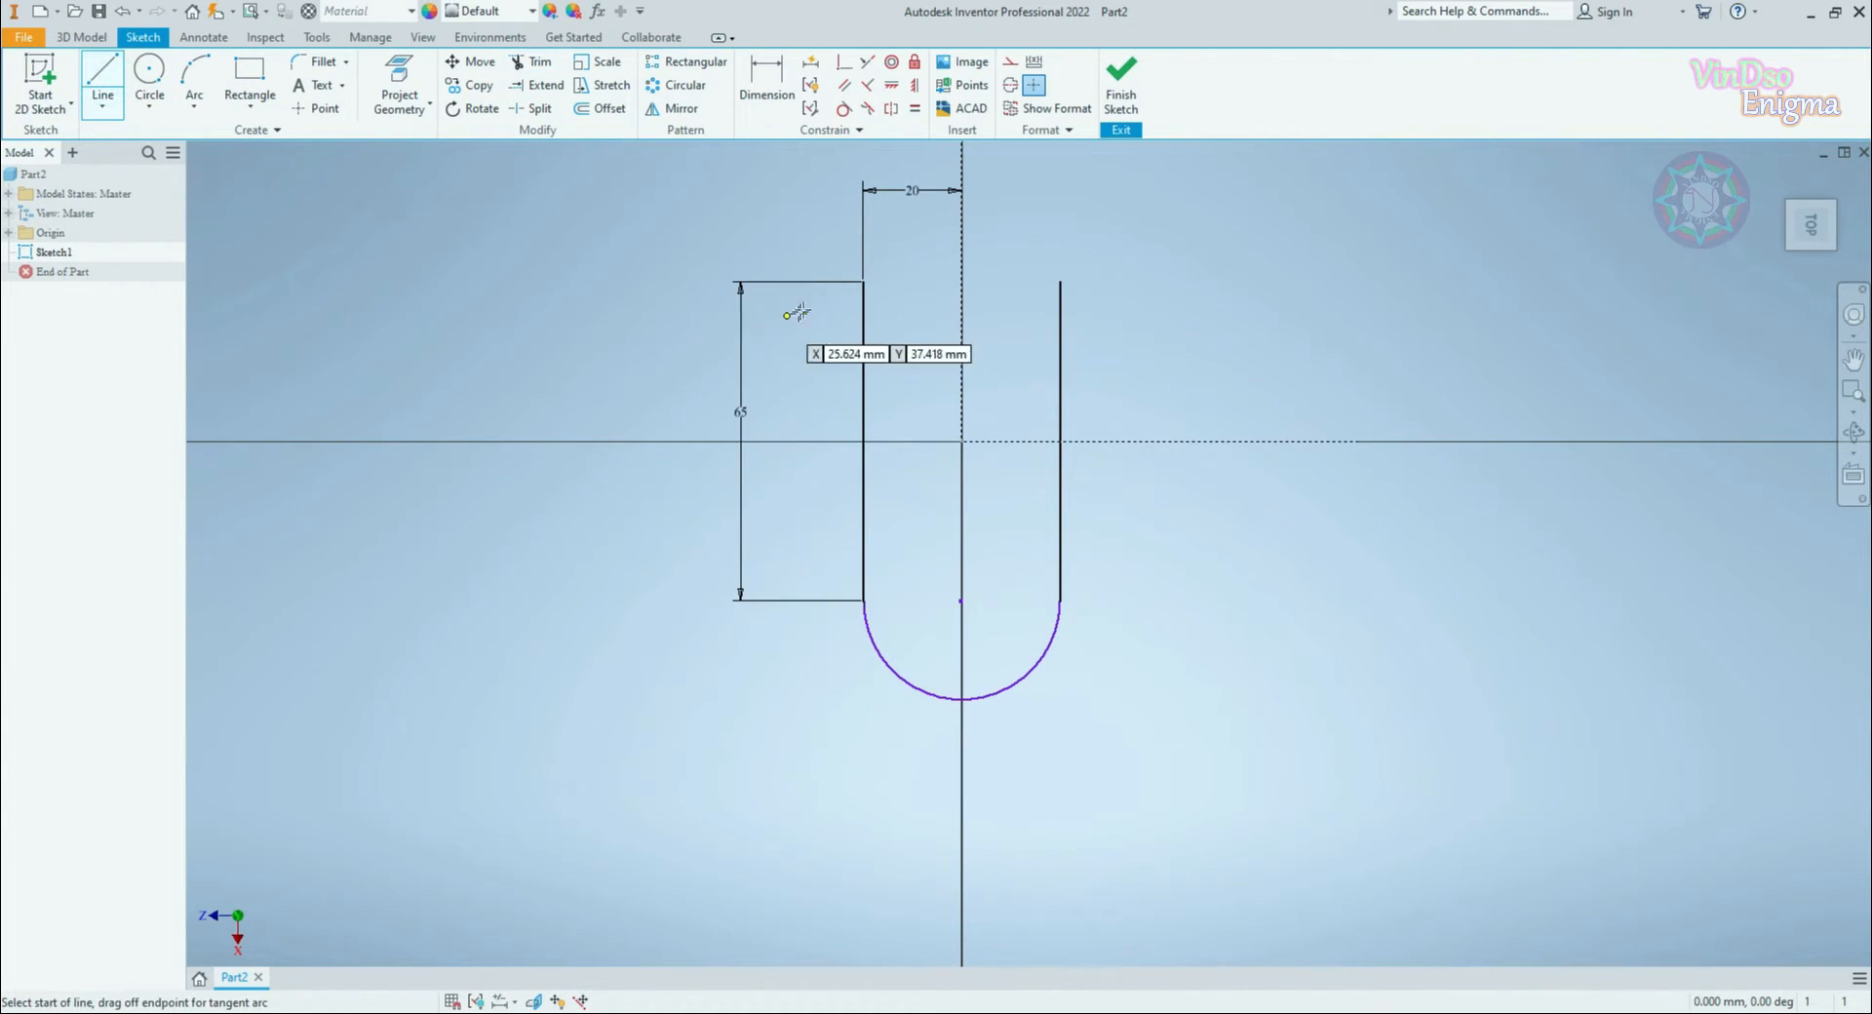
left_click(863, 283)
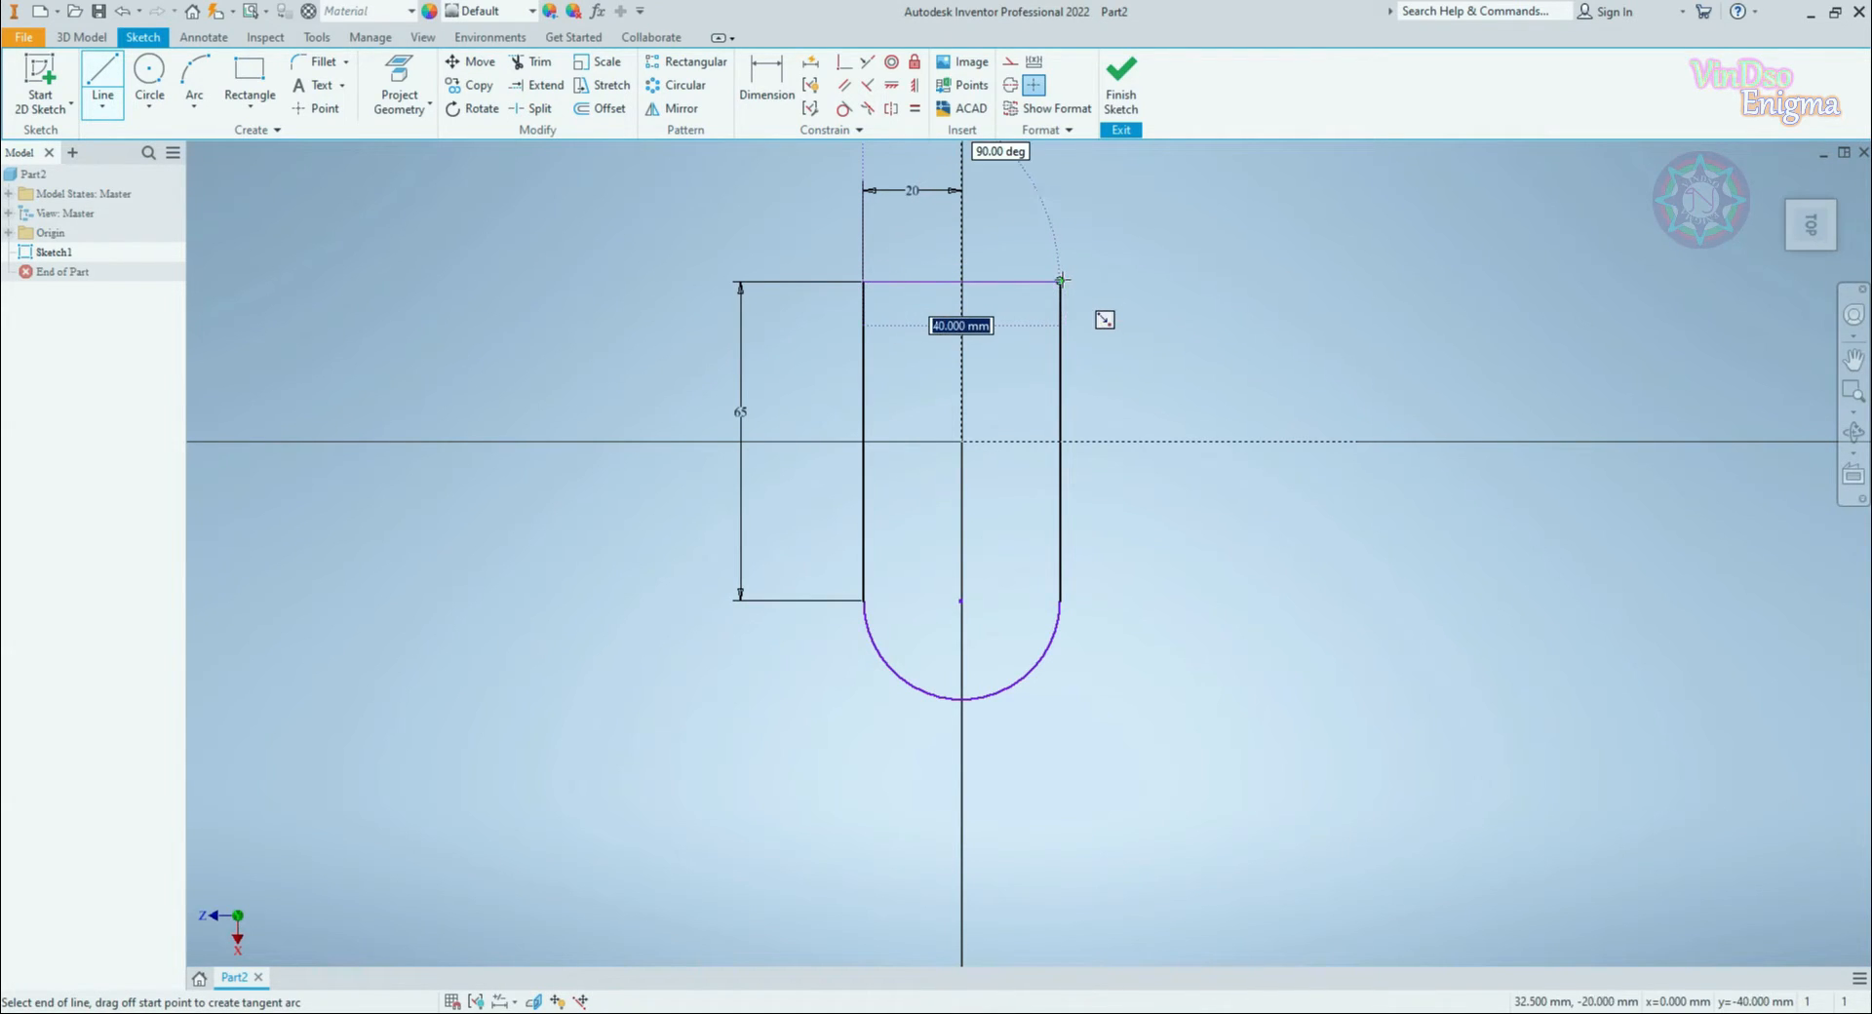
left_click(1060, 281)
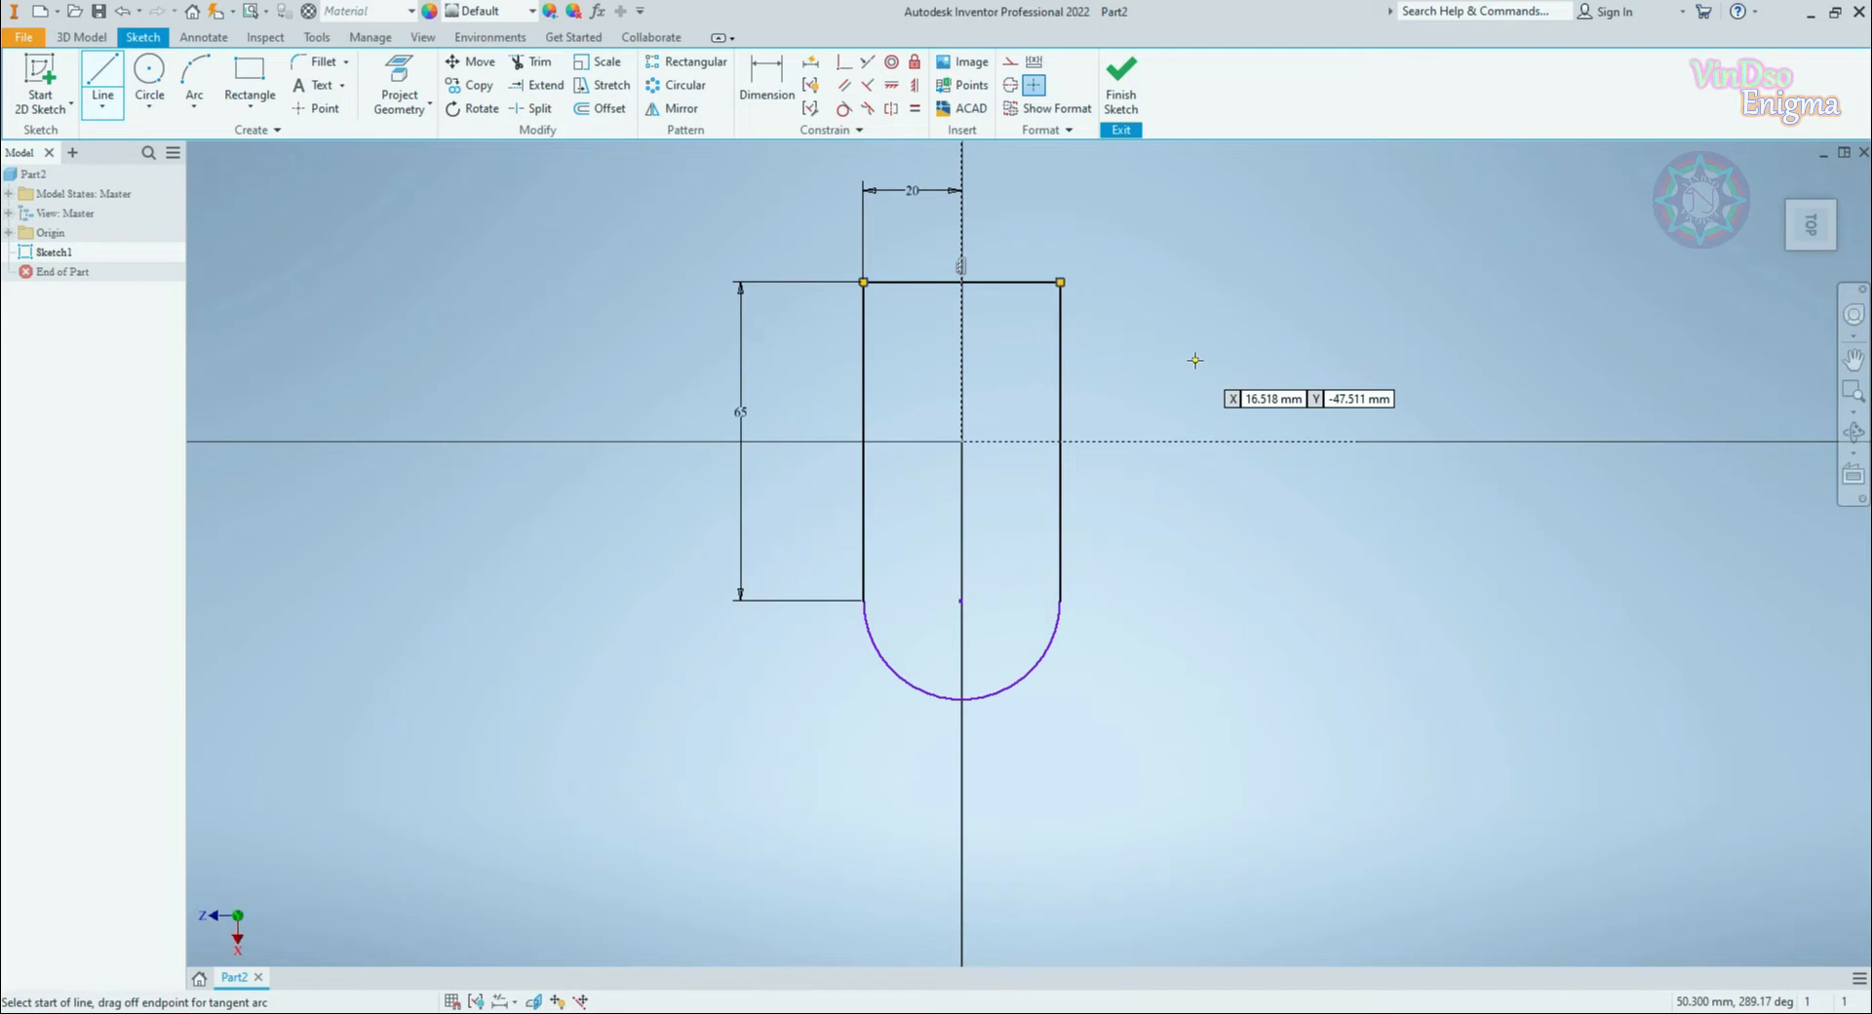
Step: Try to make the bottom arc's centre point coincident with the vertical construction line
left_click(845, 64)
scroll(974, 627, "up", 10)
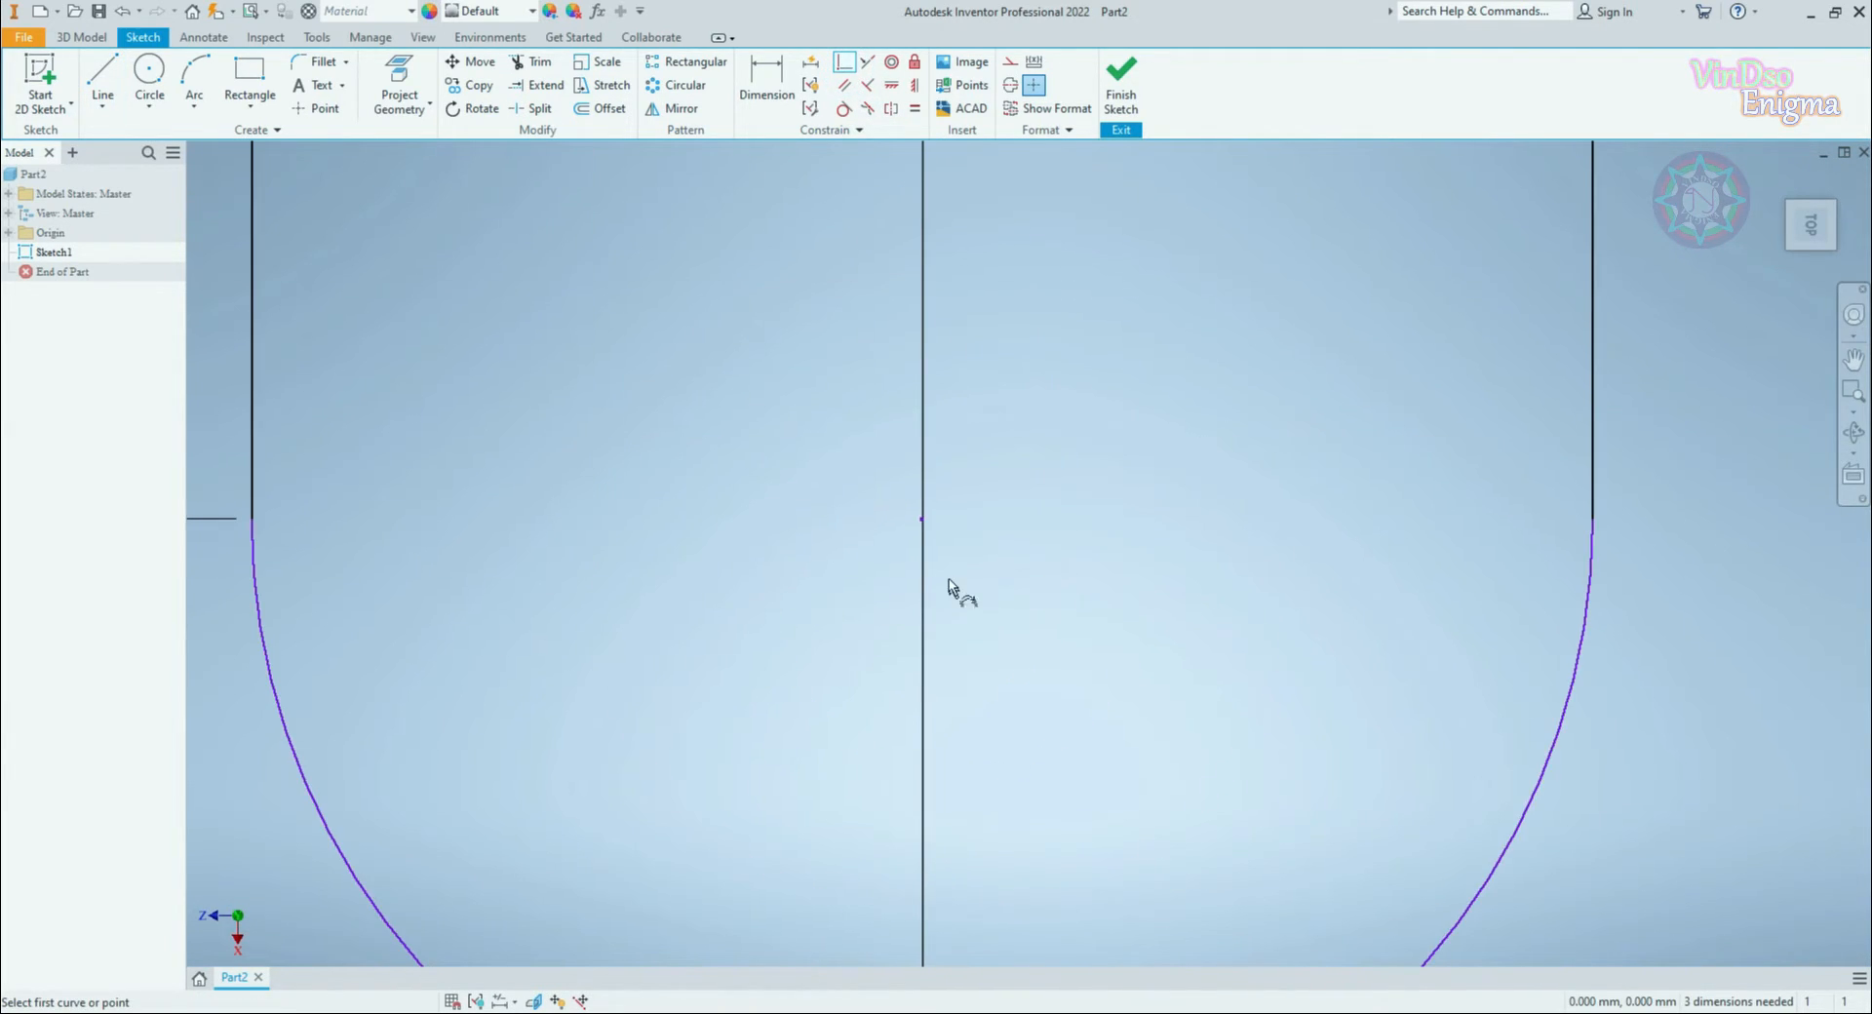
left_click(922, 520)
scroll(972, 417, "down", 8)
middle_click_drag(996, 399, 1018, 573)
left_click(983, 327)
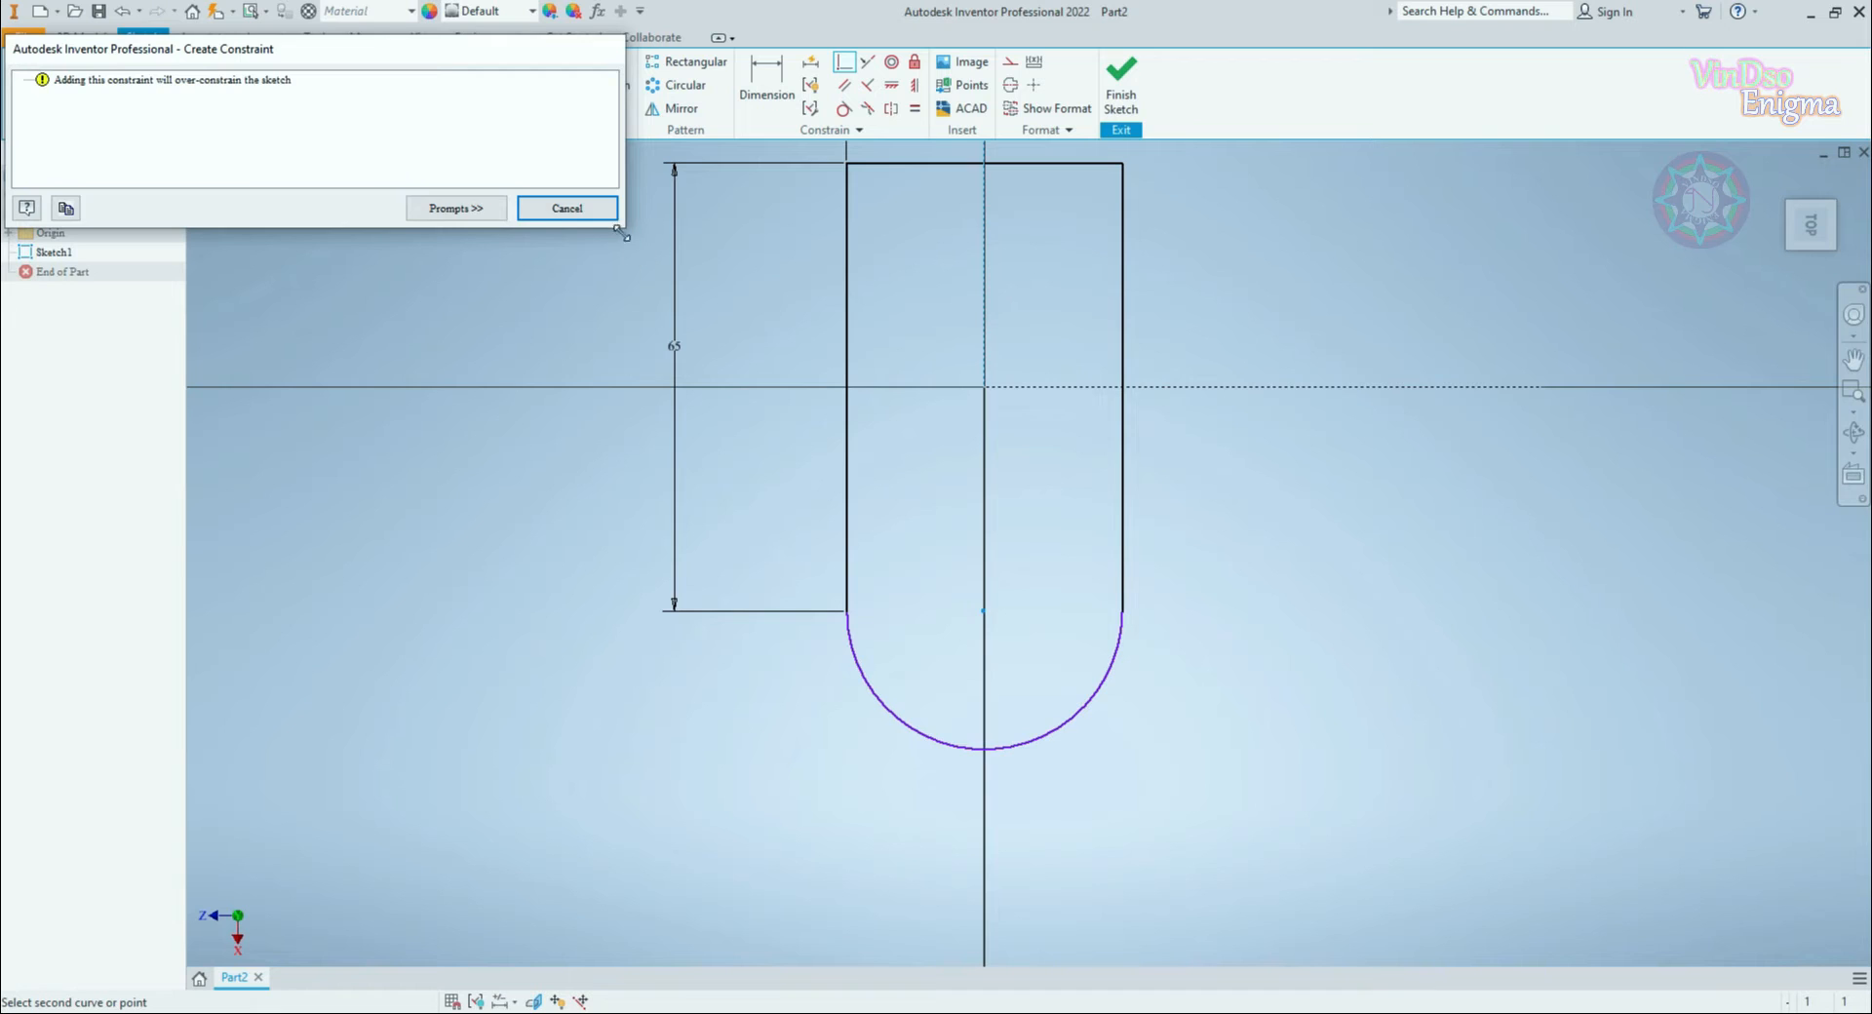
left_click(595, 207)
scroll(1036, 448, "down", 2)
middle_click_drag(1129, 444, 1121, 570)
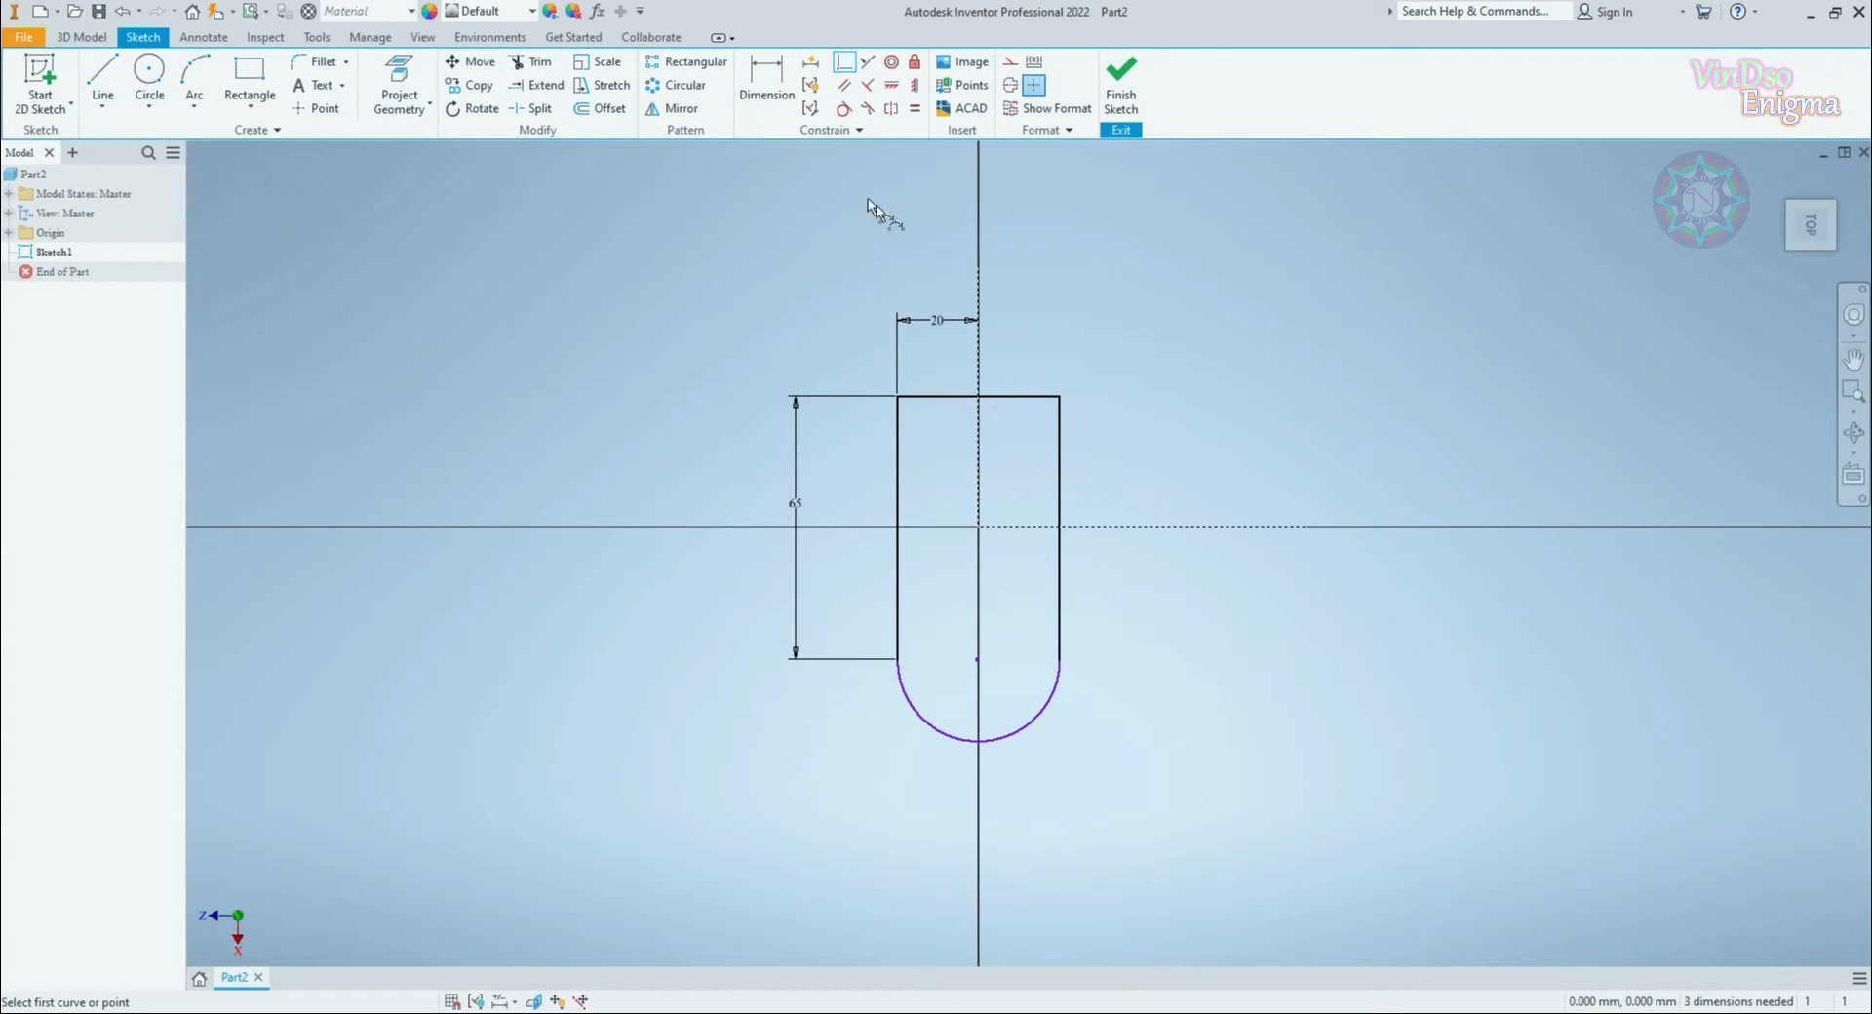
left_click(764, 109)
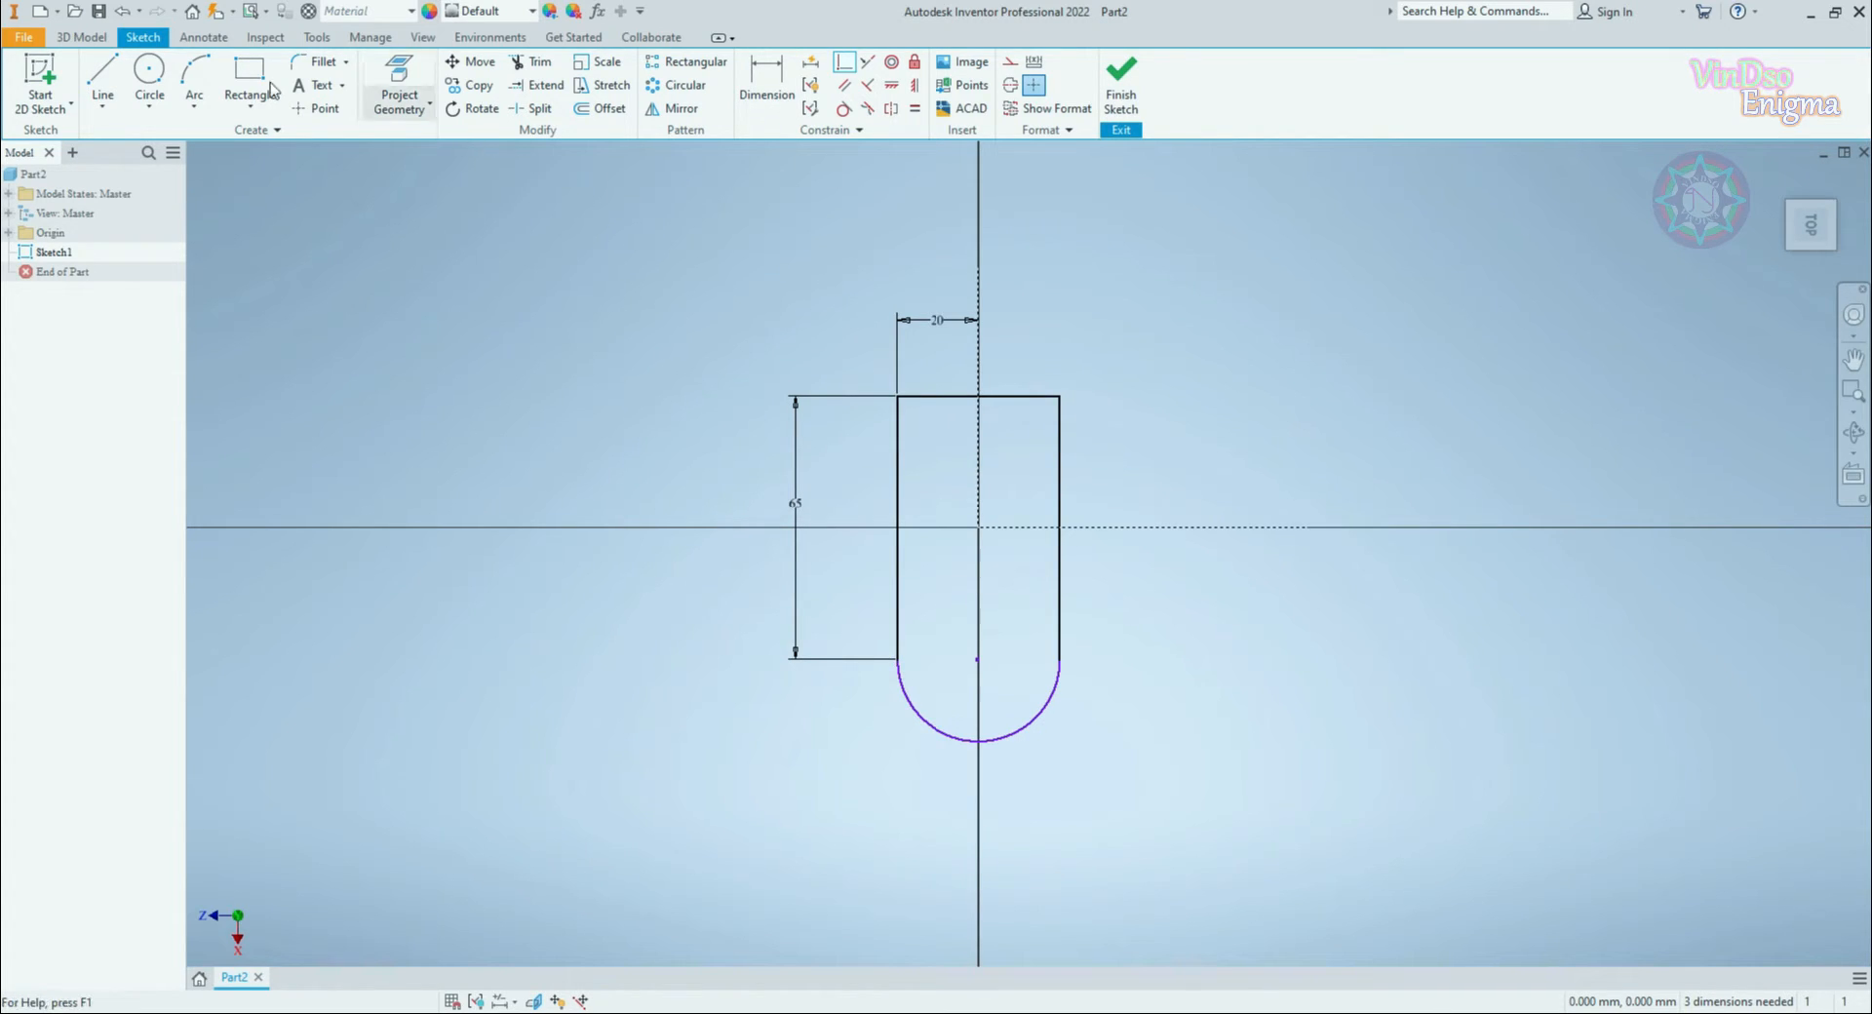
Step: Extrude the closed round-ended profile upward by 15 mm
left_click(83, 37)
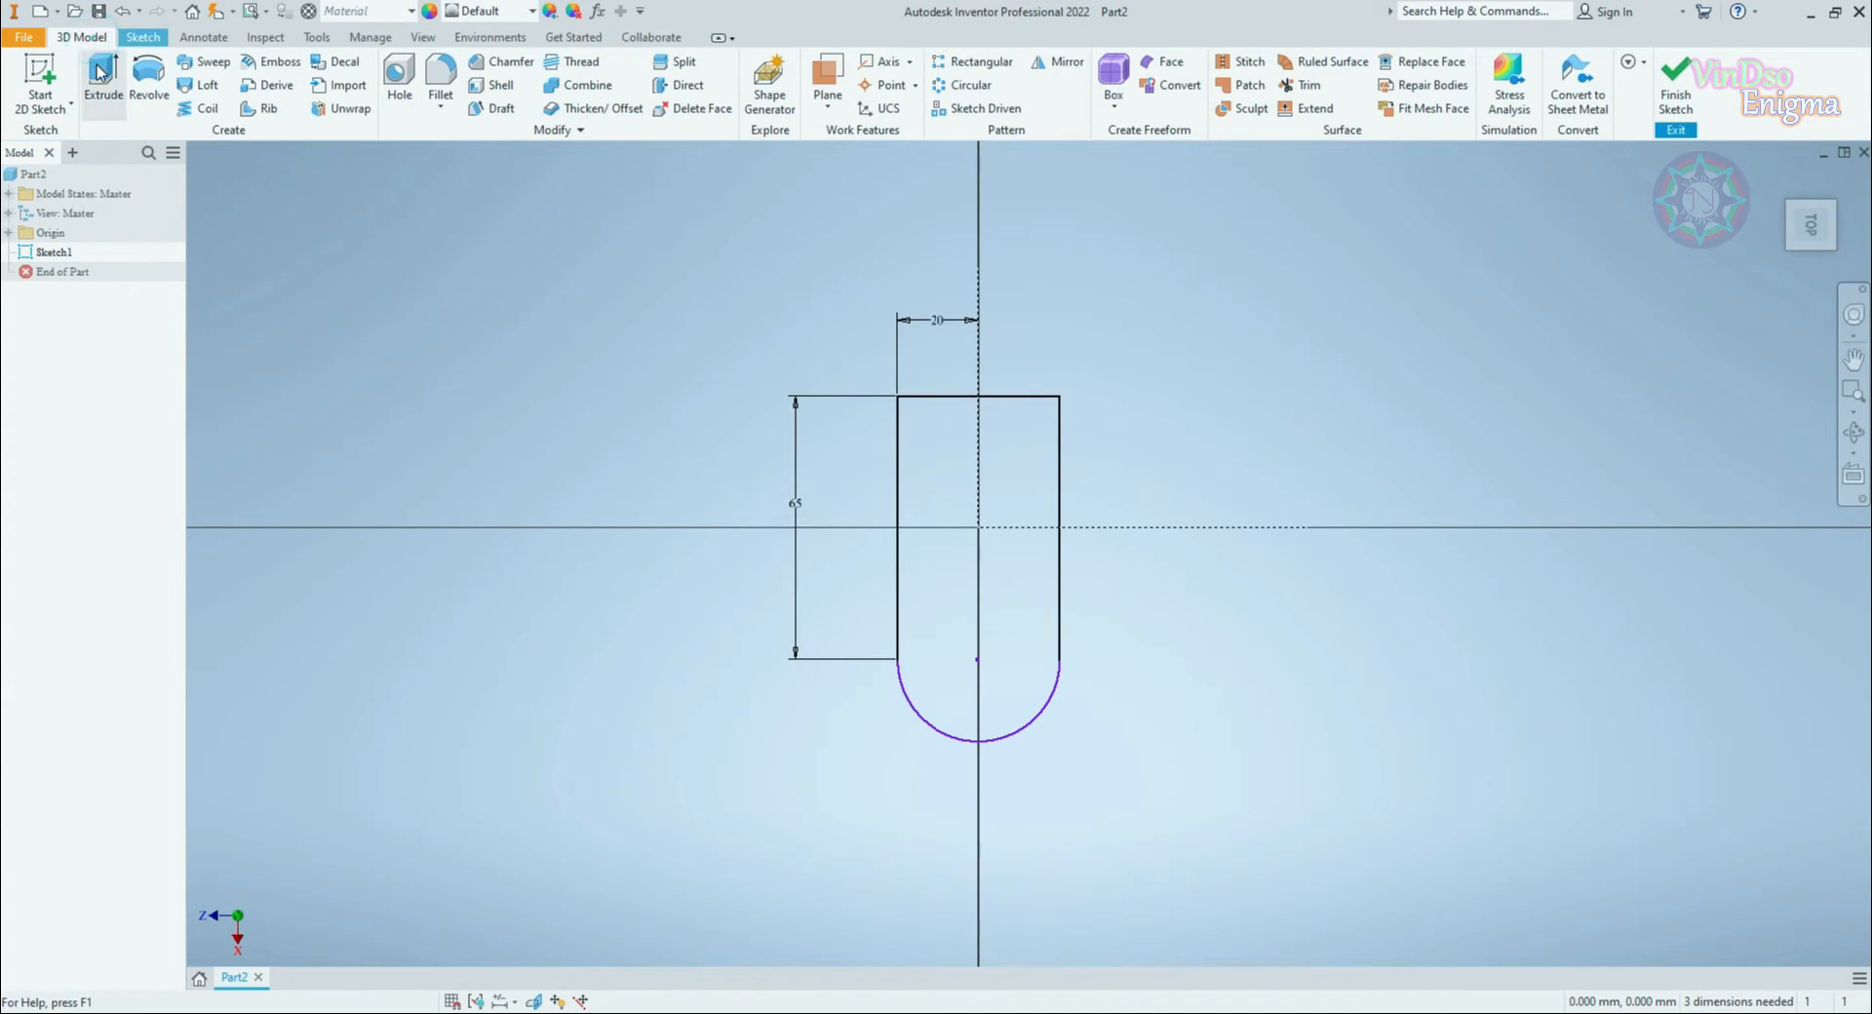
left_click(102, 74)
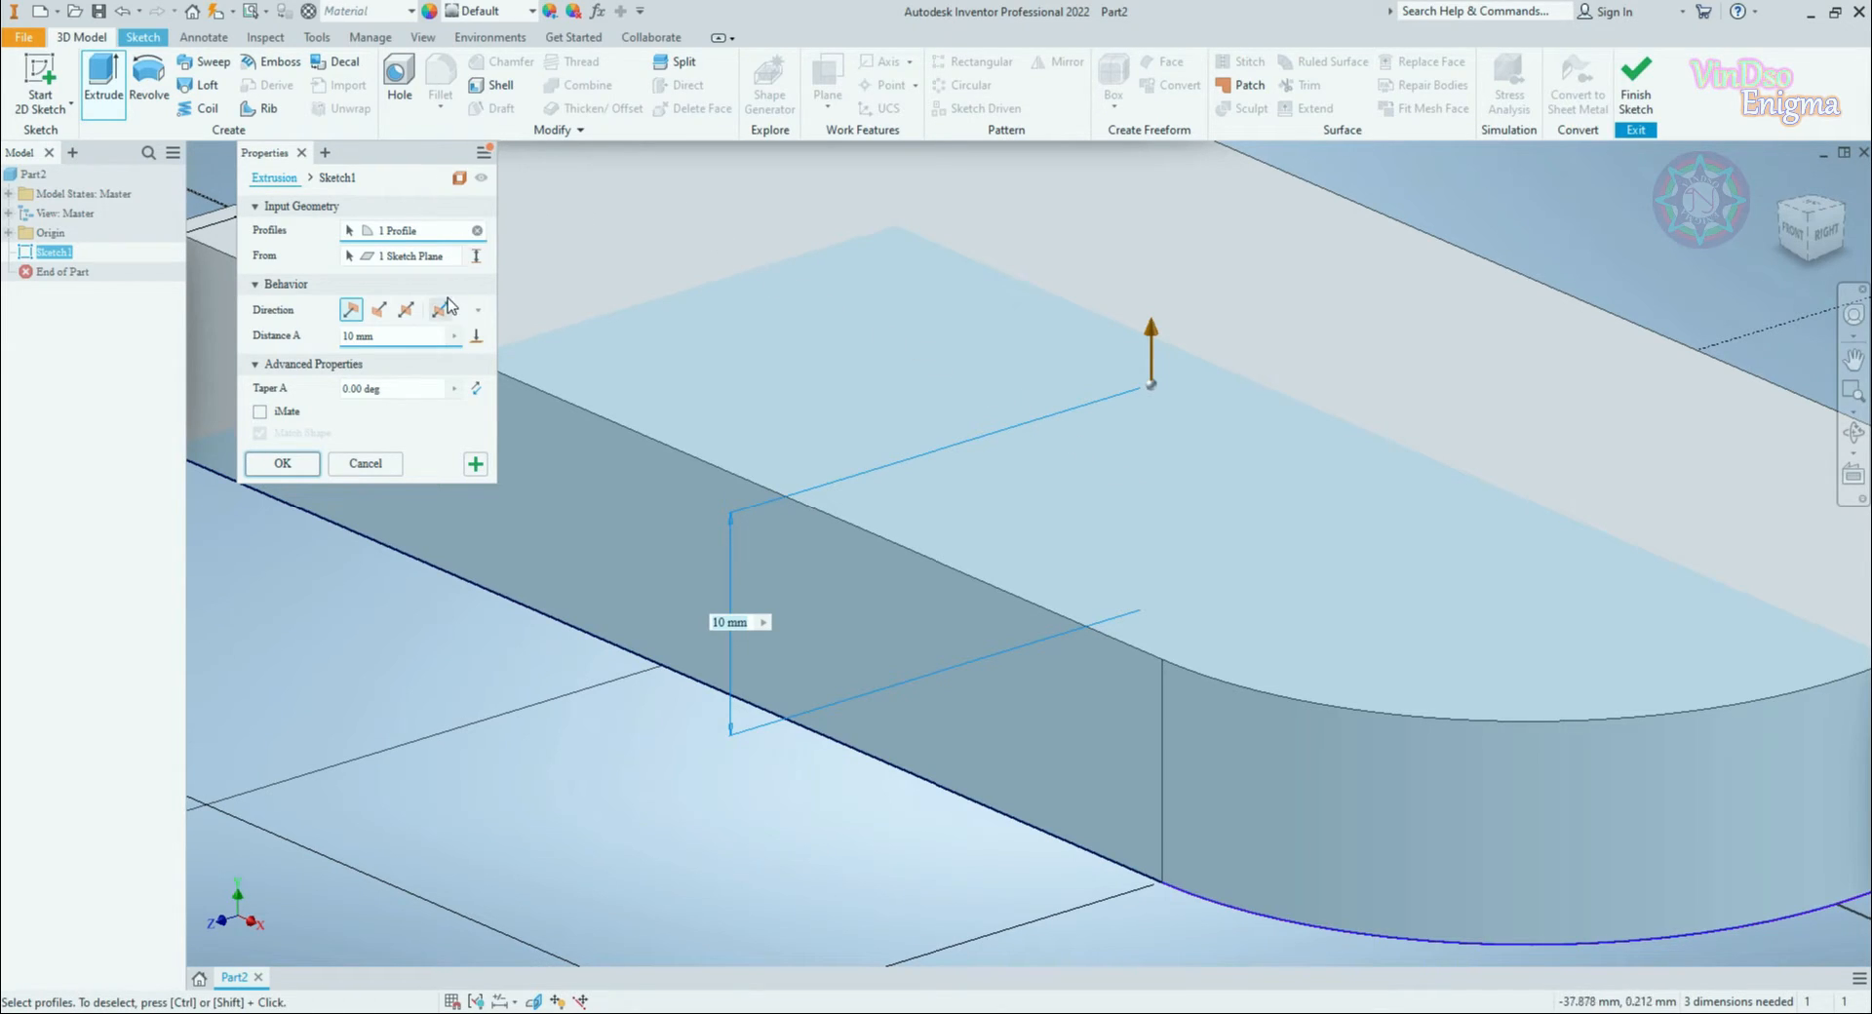
left_click(428, 336)
type("15")
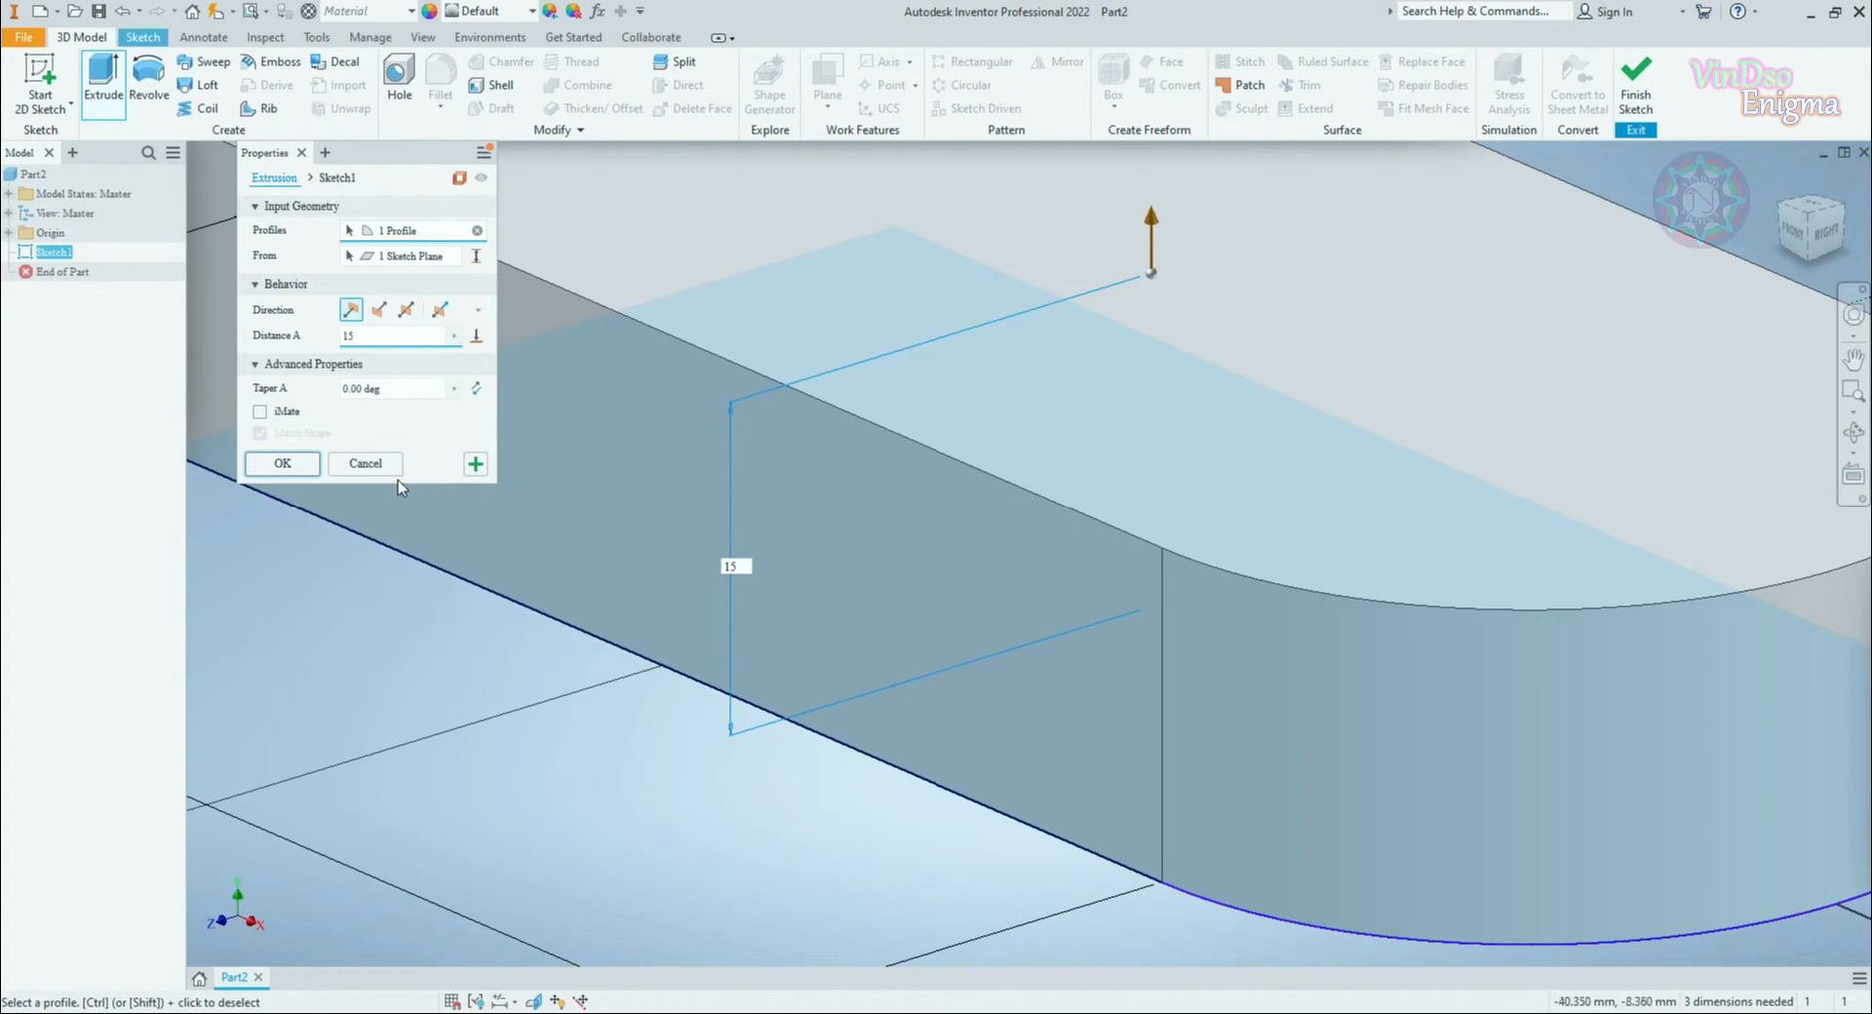
left_click(293, 465)
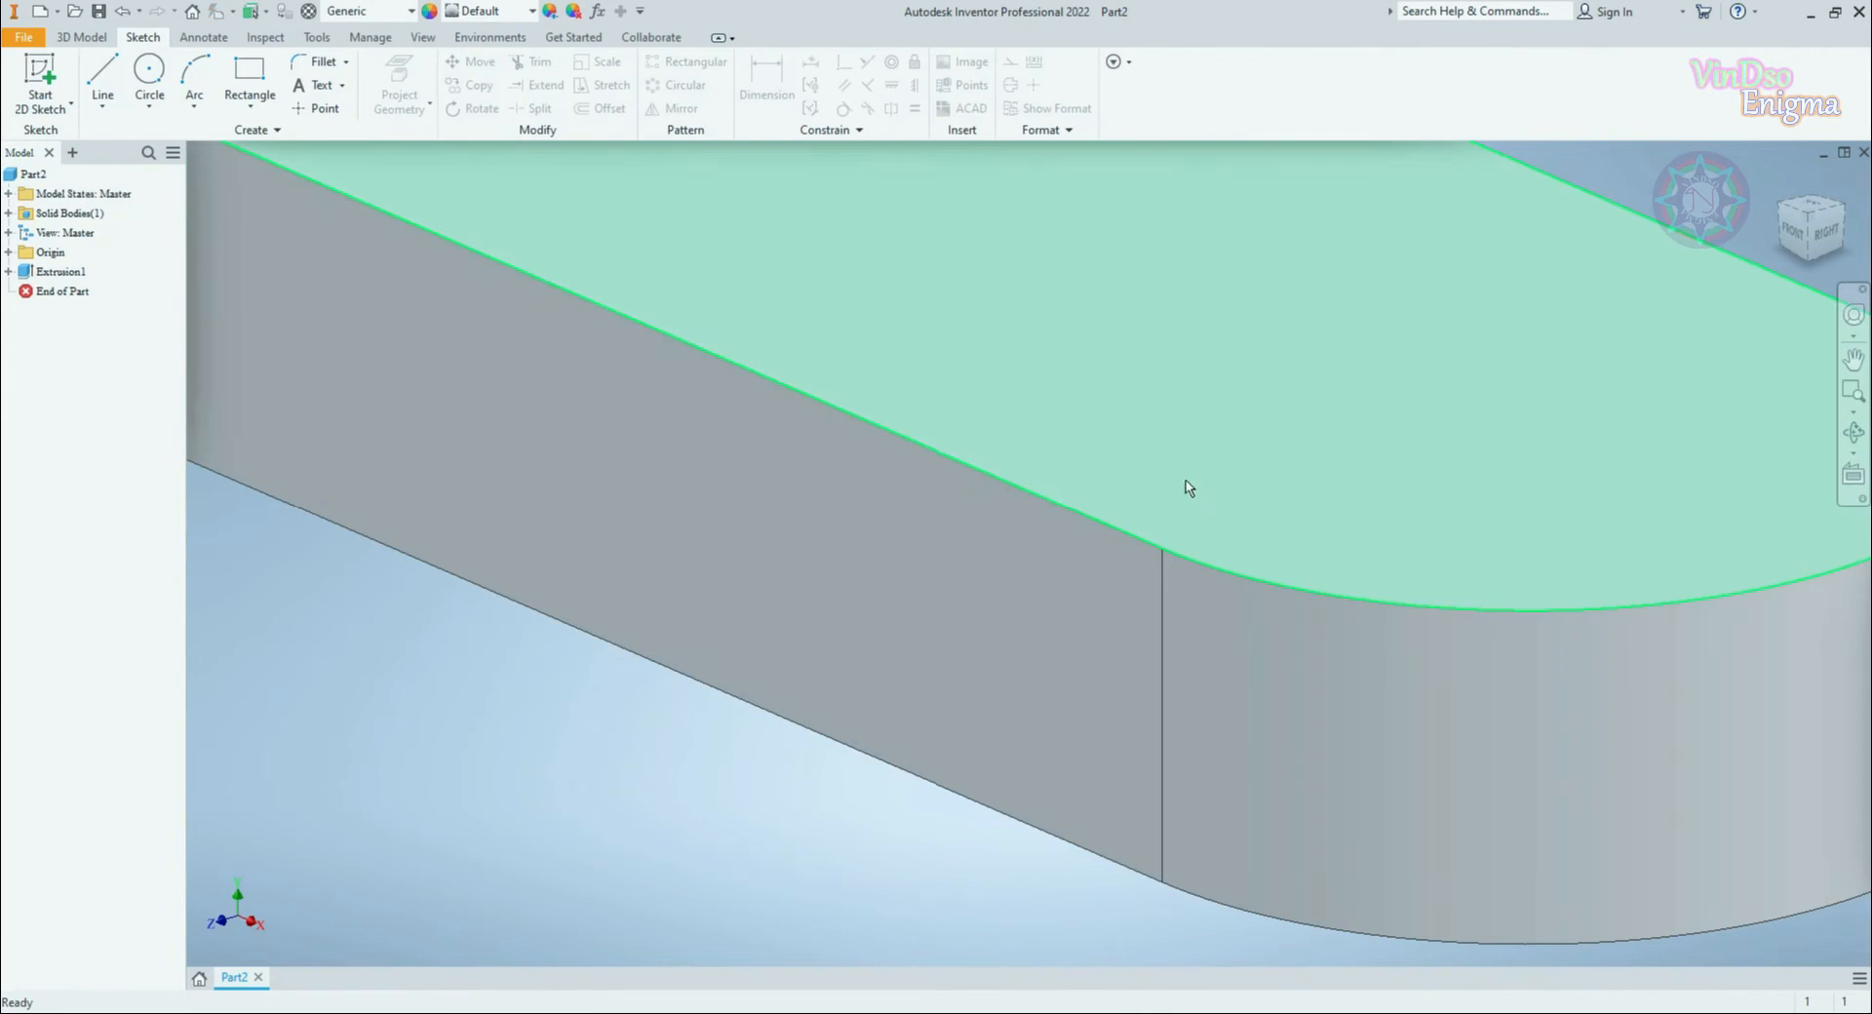
Step: Adjust the appearance of the base extrusion to an orange colour
scroll(1220, 489, "down", 5)
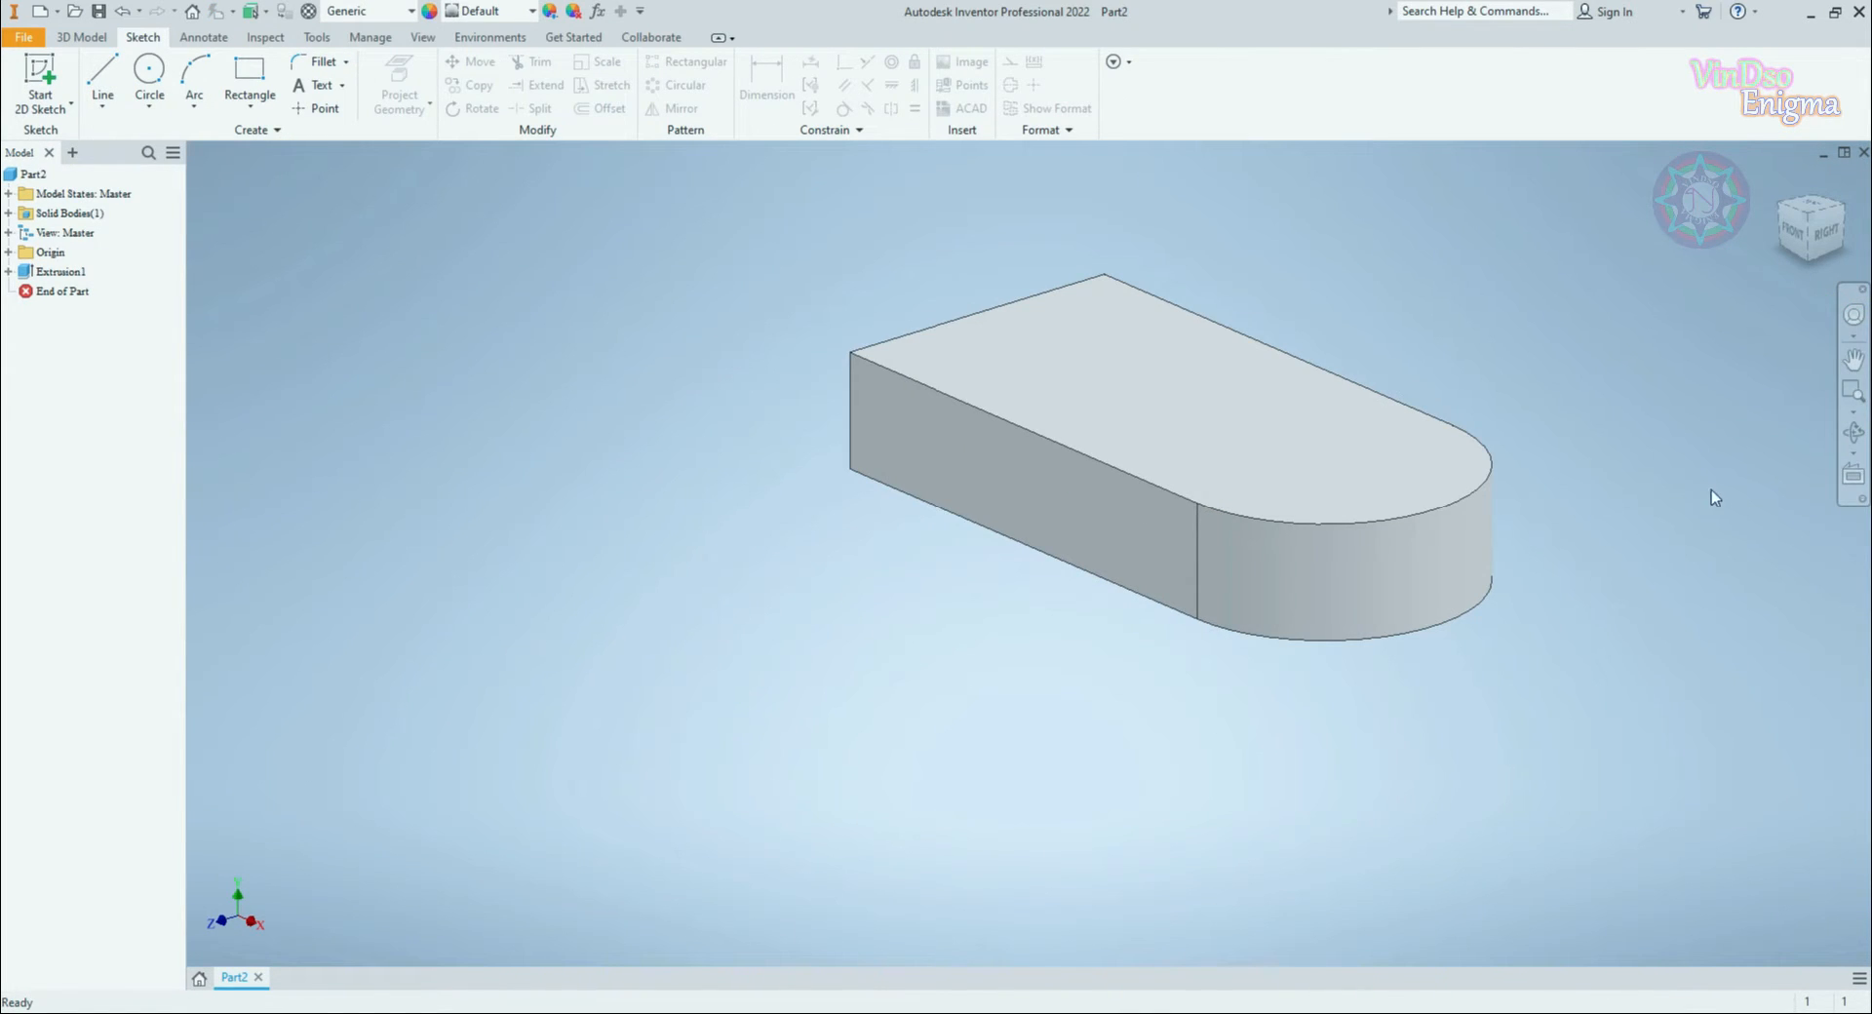
middle_click_drag(990, 581, 981, 709, "shift")
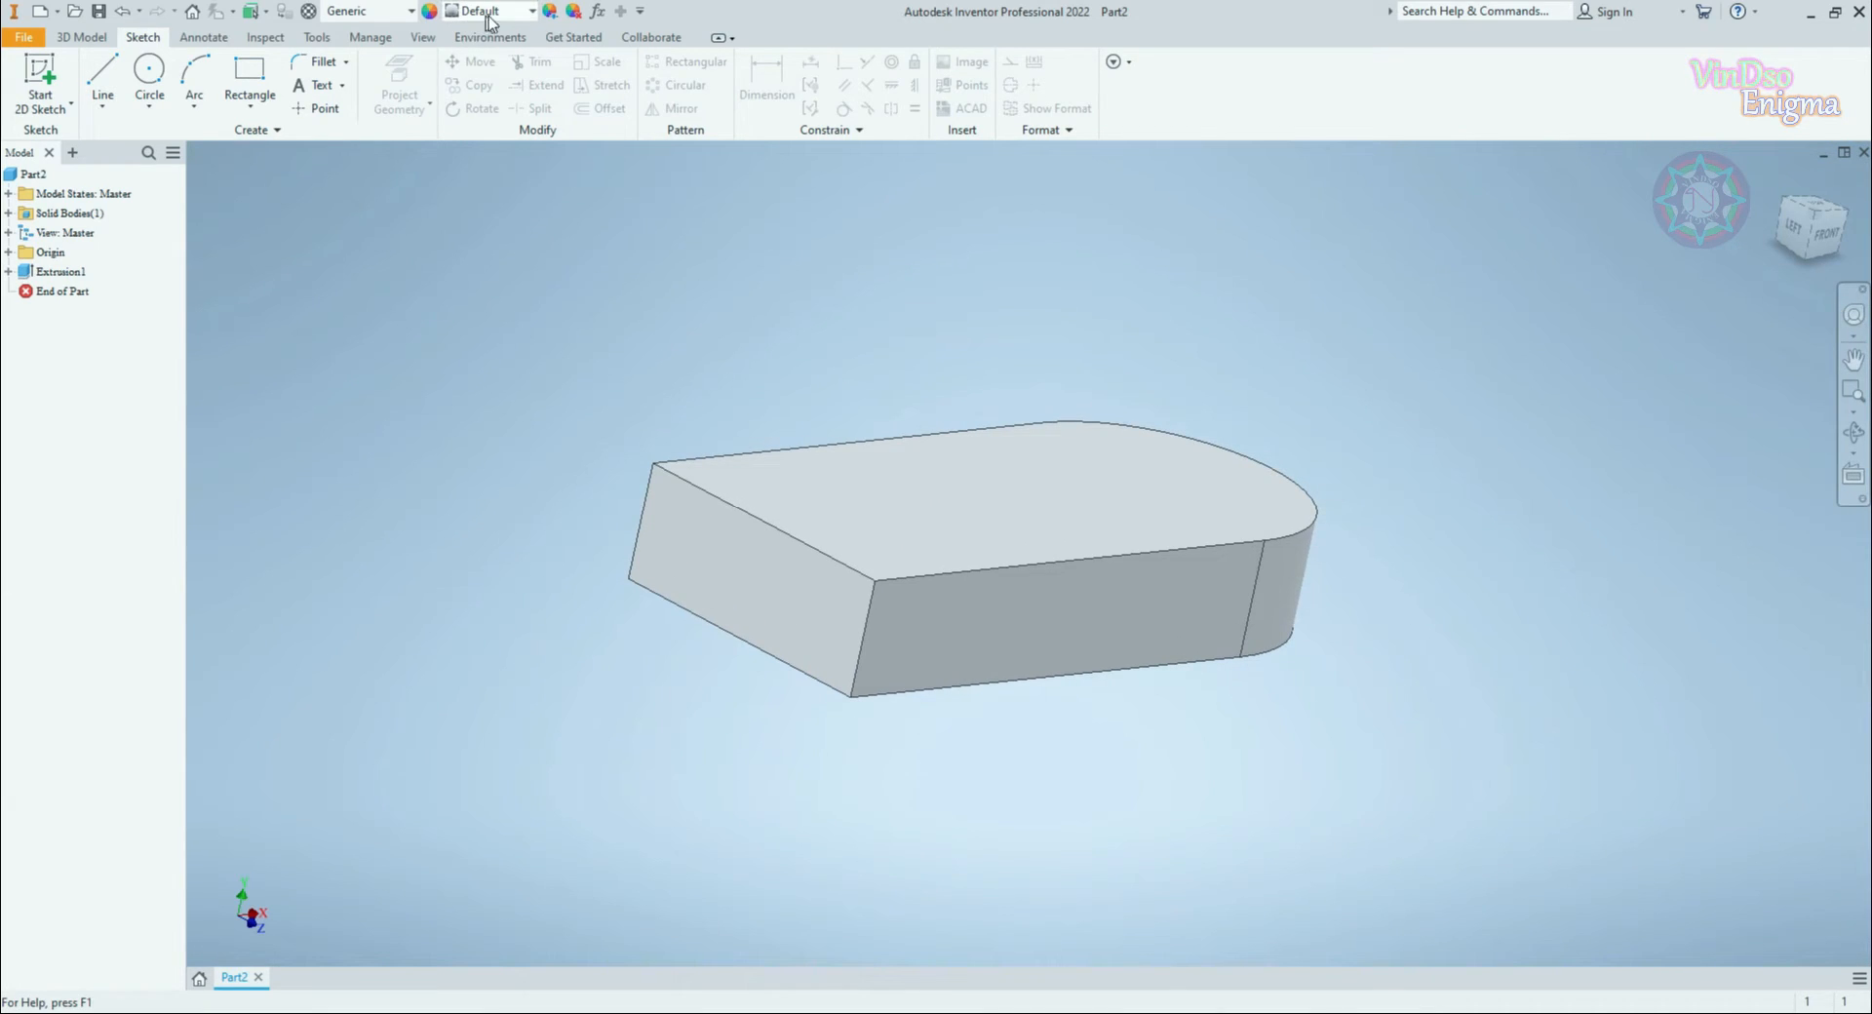
left_click(550, 12)
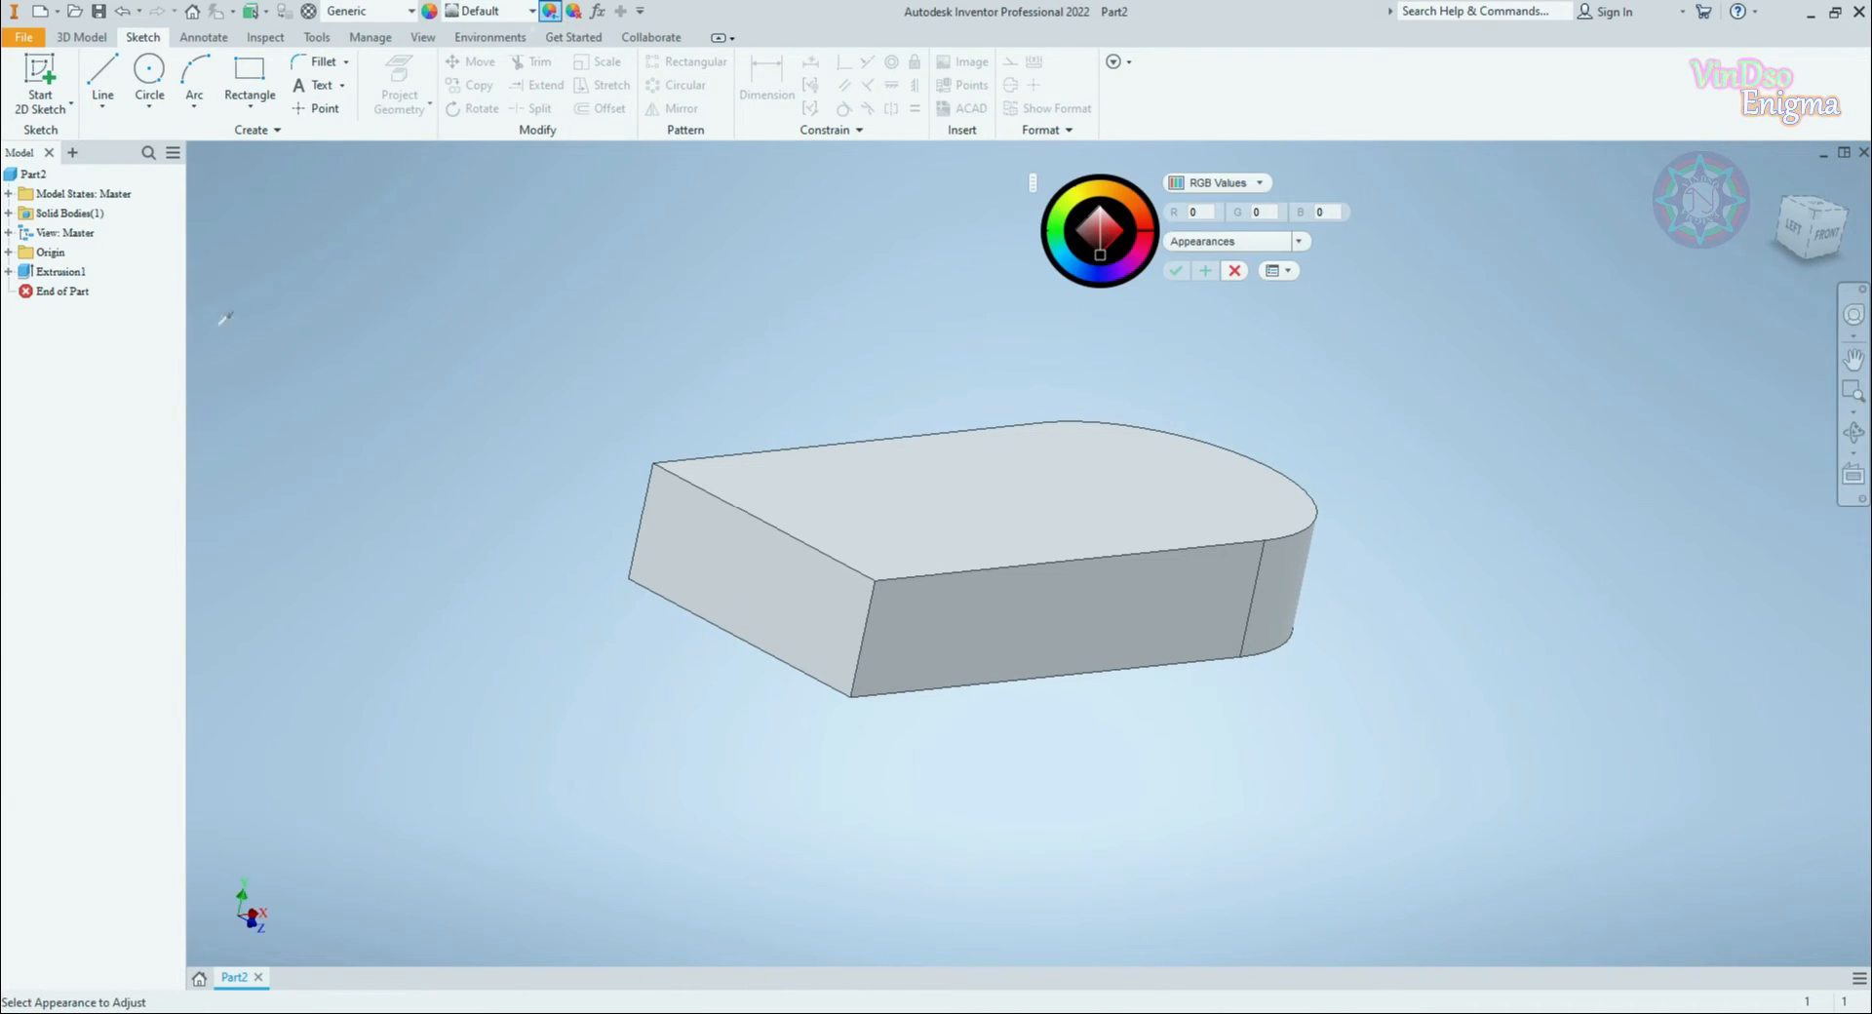
left_click(61, 271)
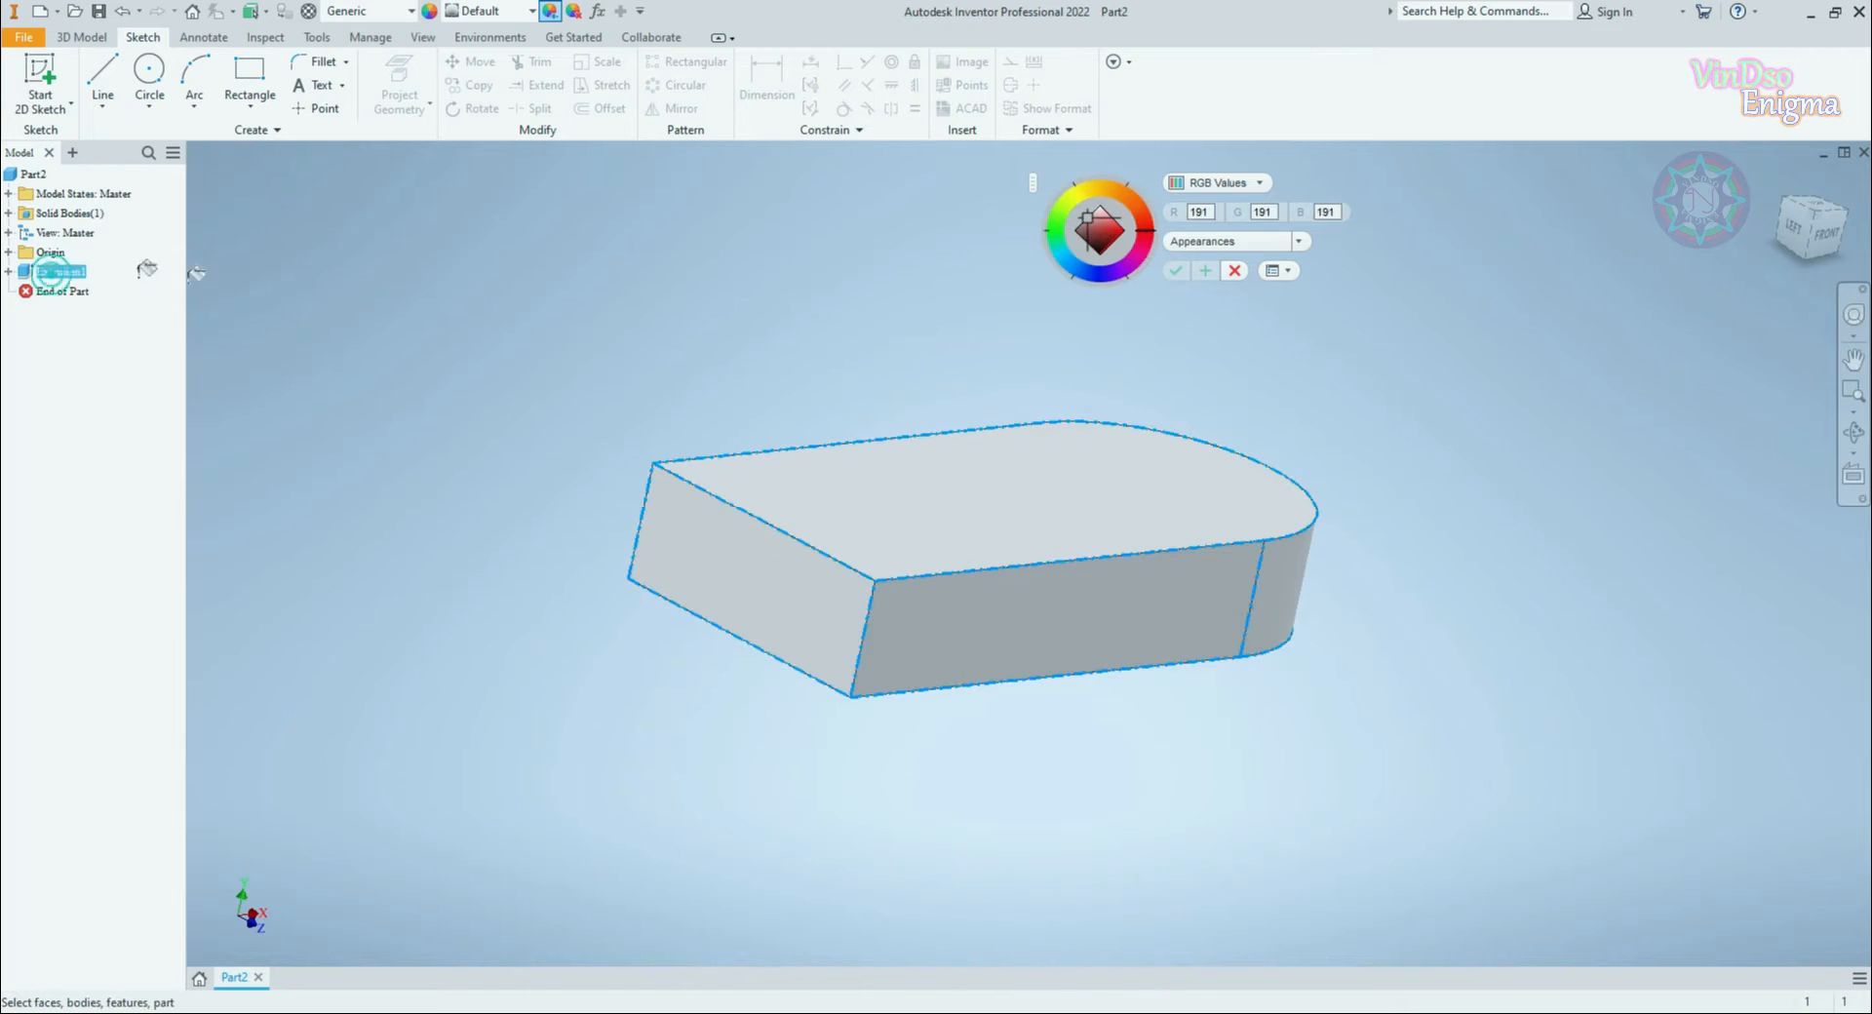
left_click(1117, 190)
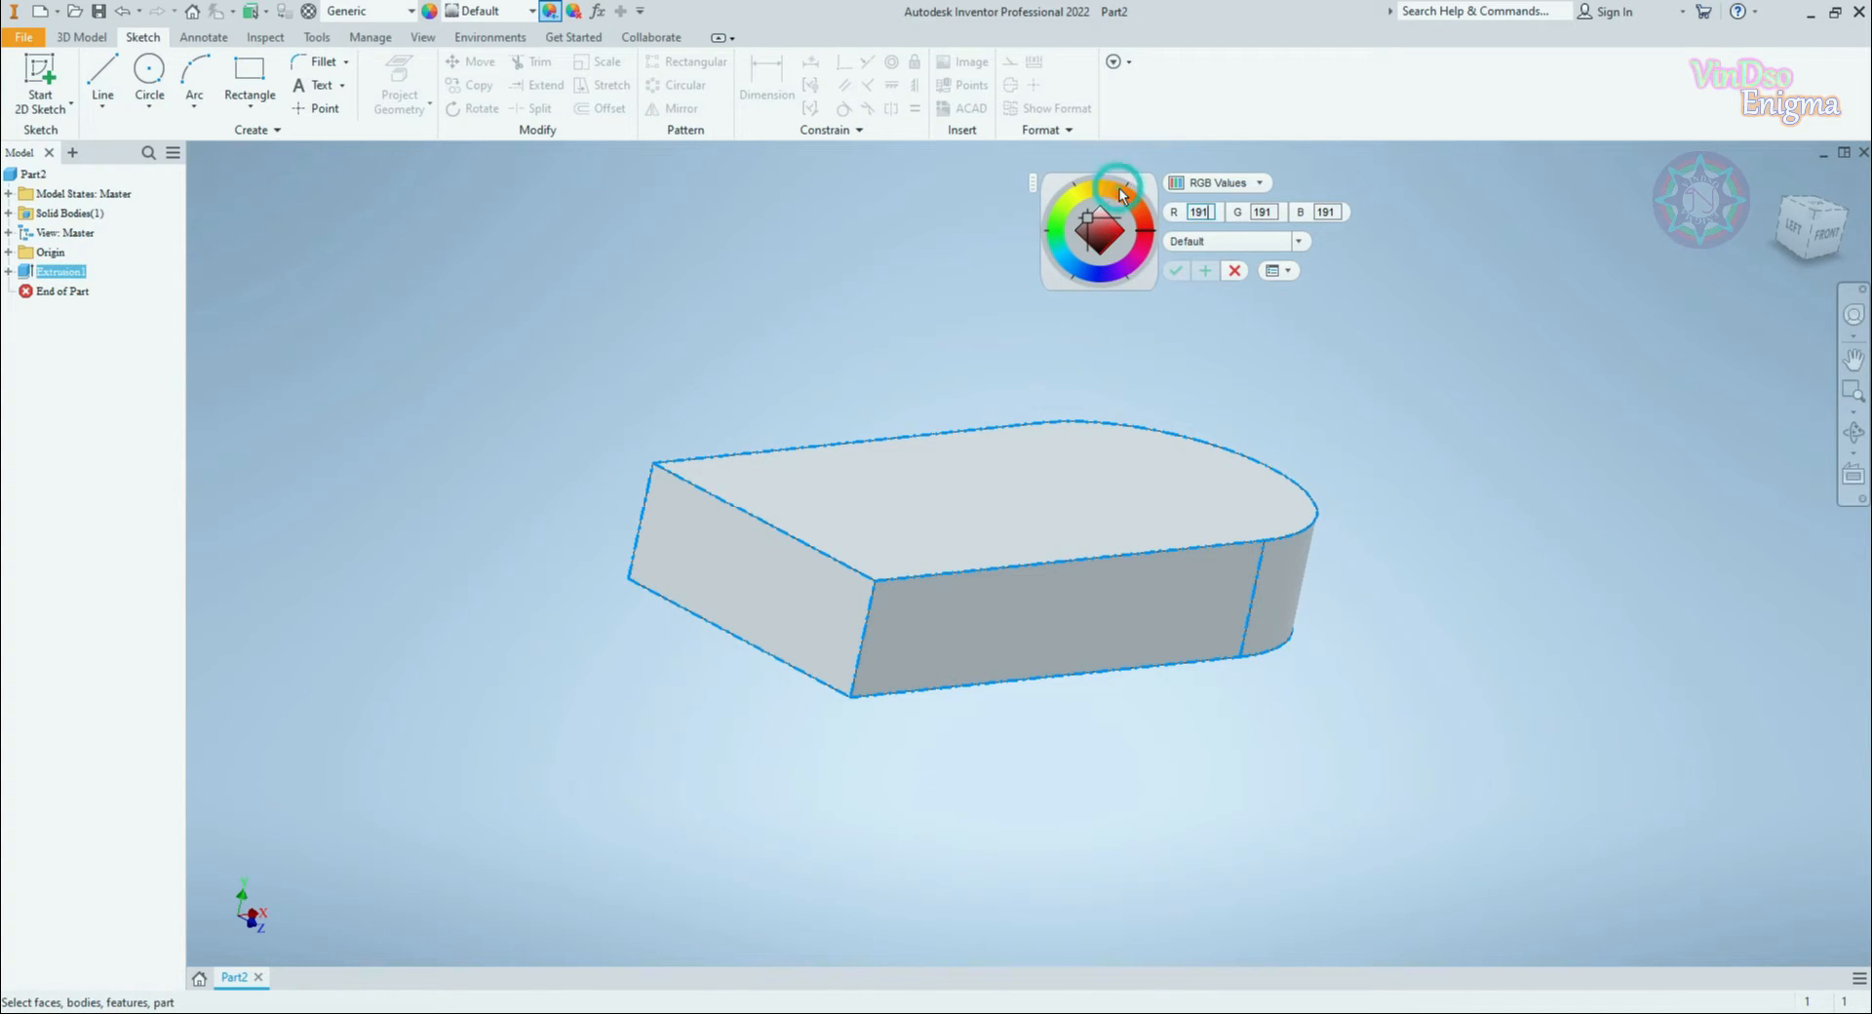
left_click(1175, 270)
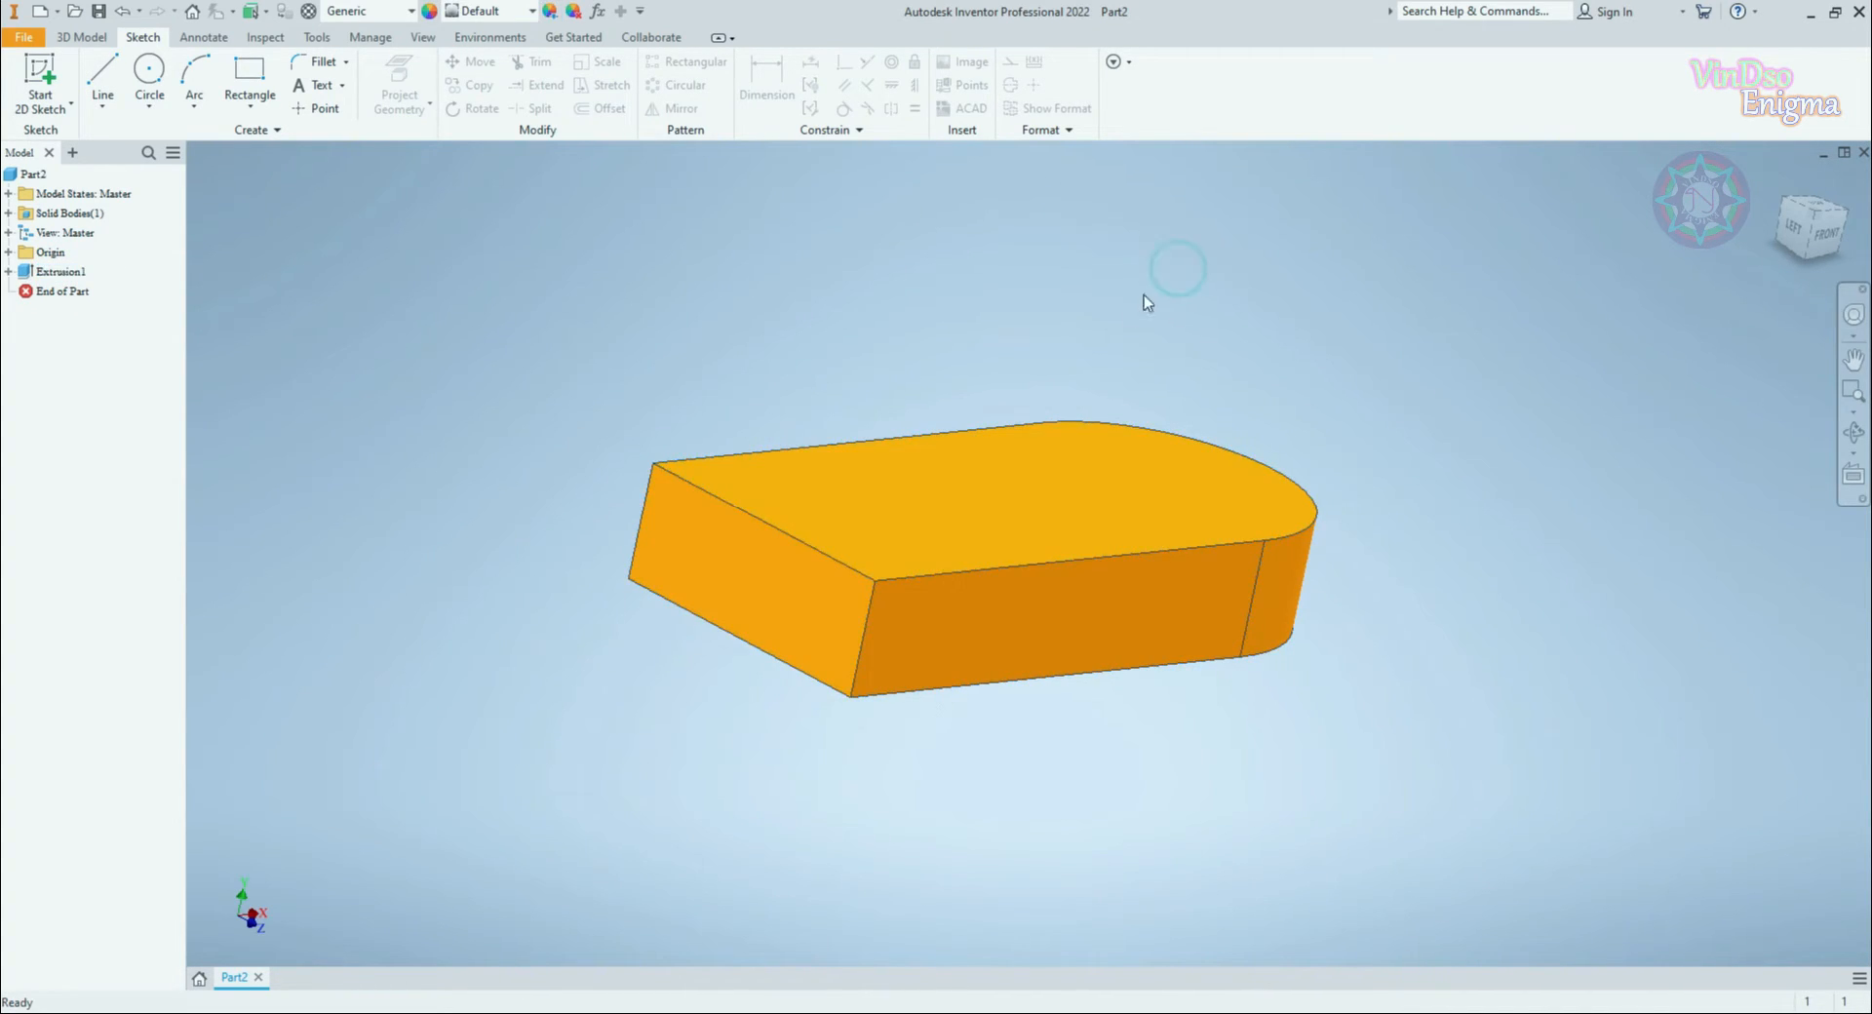
Step: Start a sketch on the base's flat end face and draw a 50 mm vertical line upward from the face's lower-left corner
left_click(828, 595)
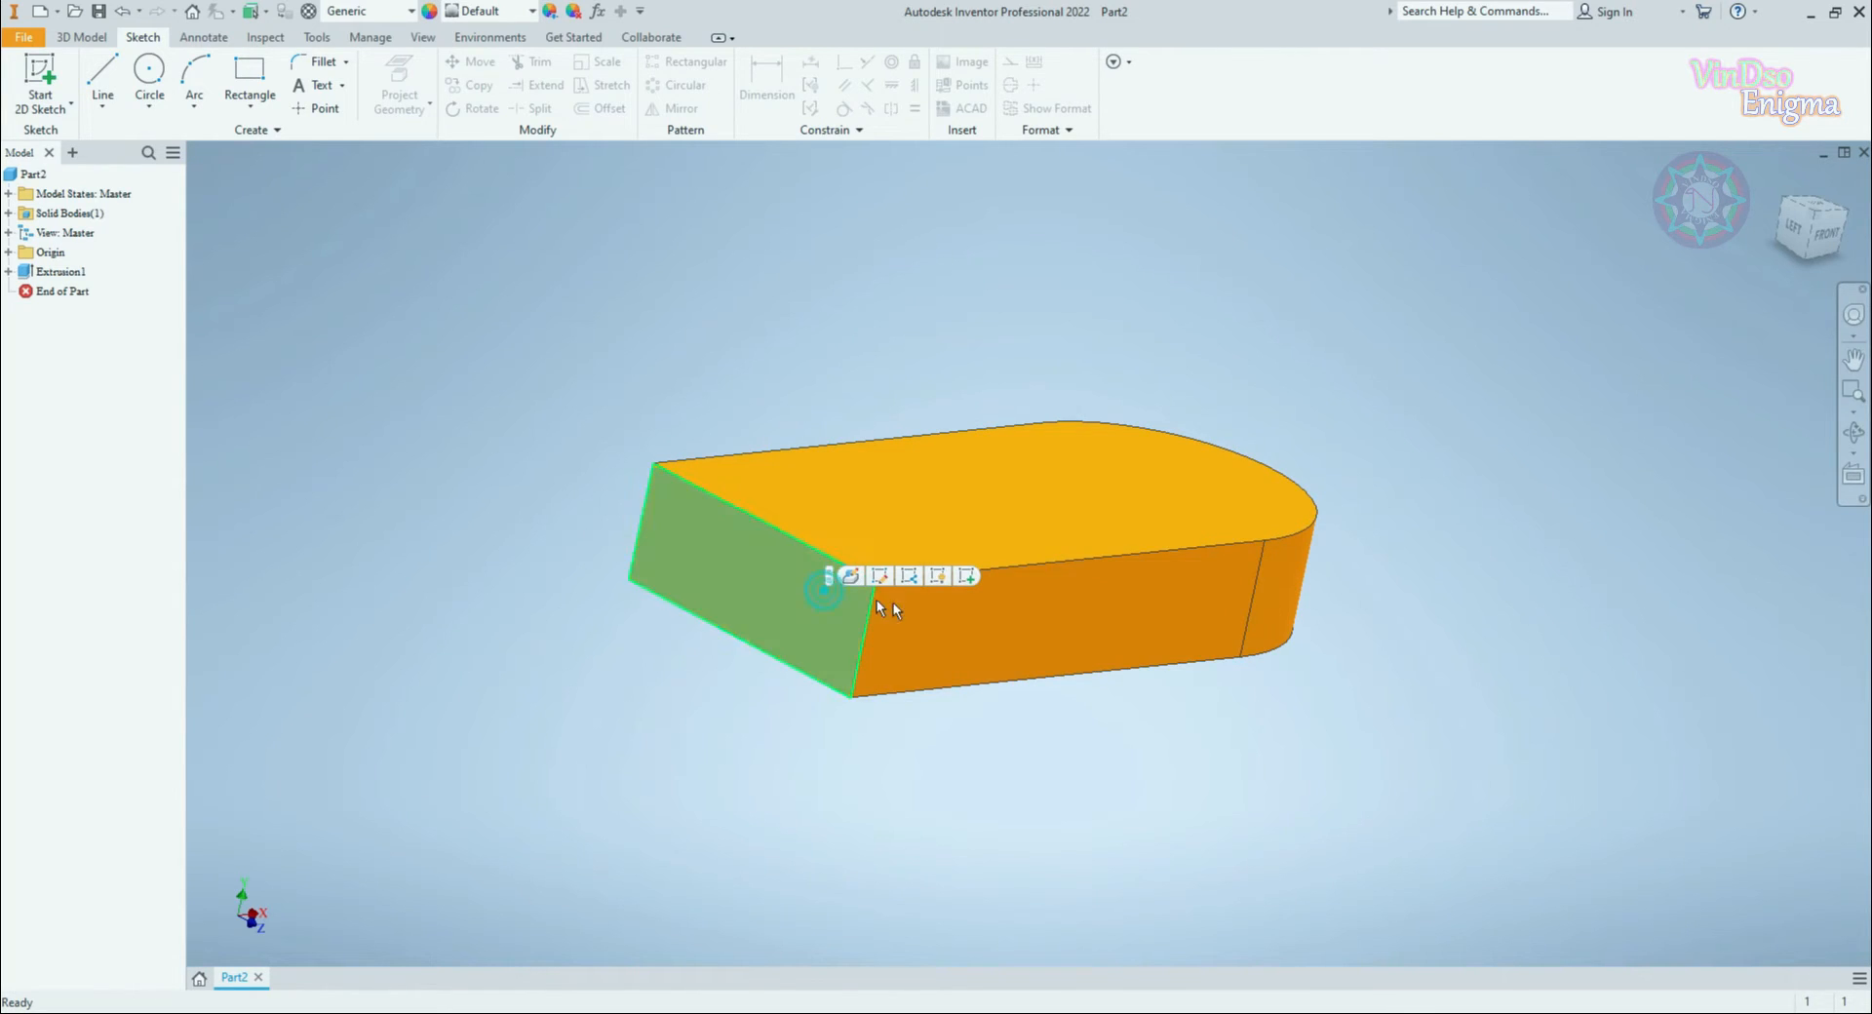
left_click(971, 576)
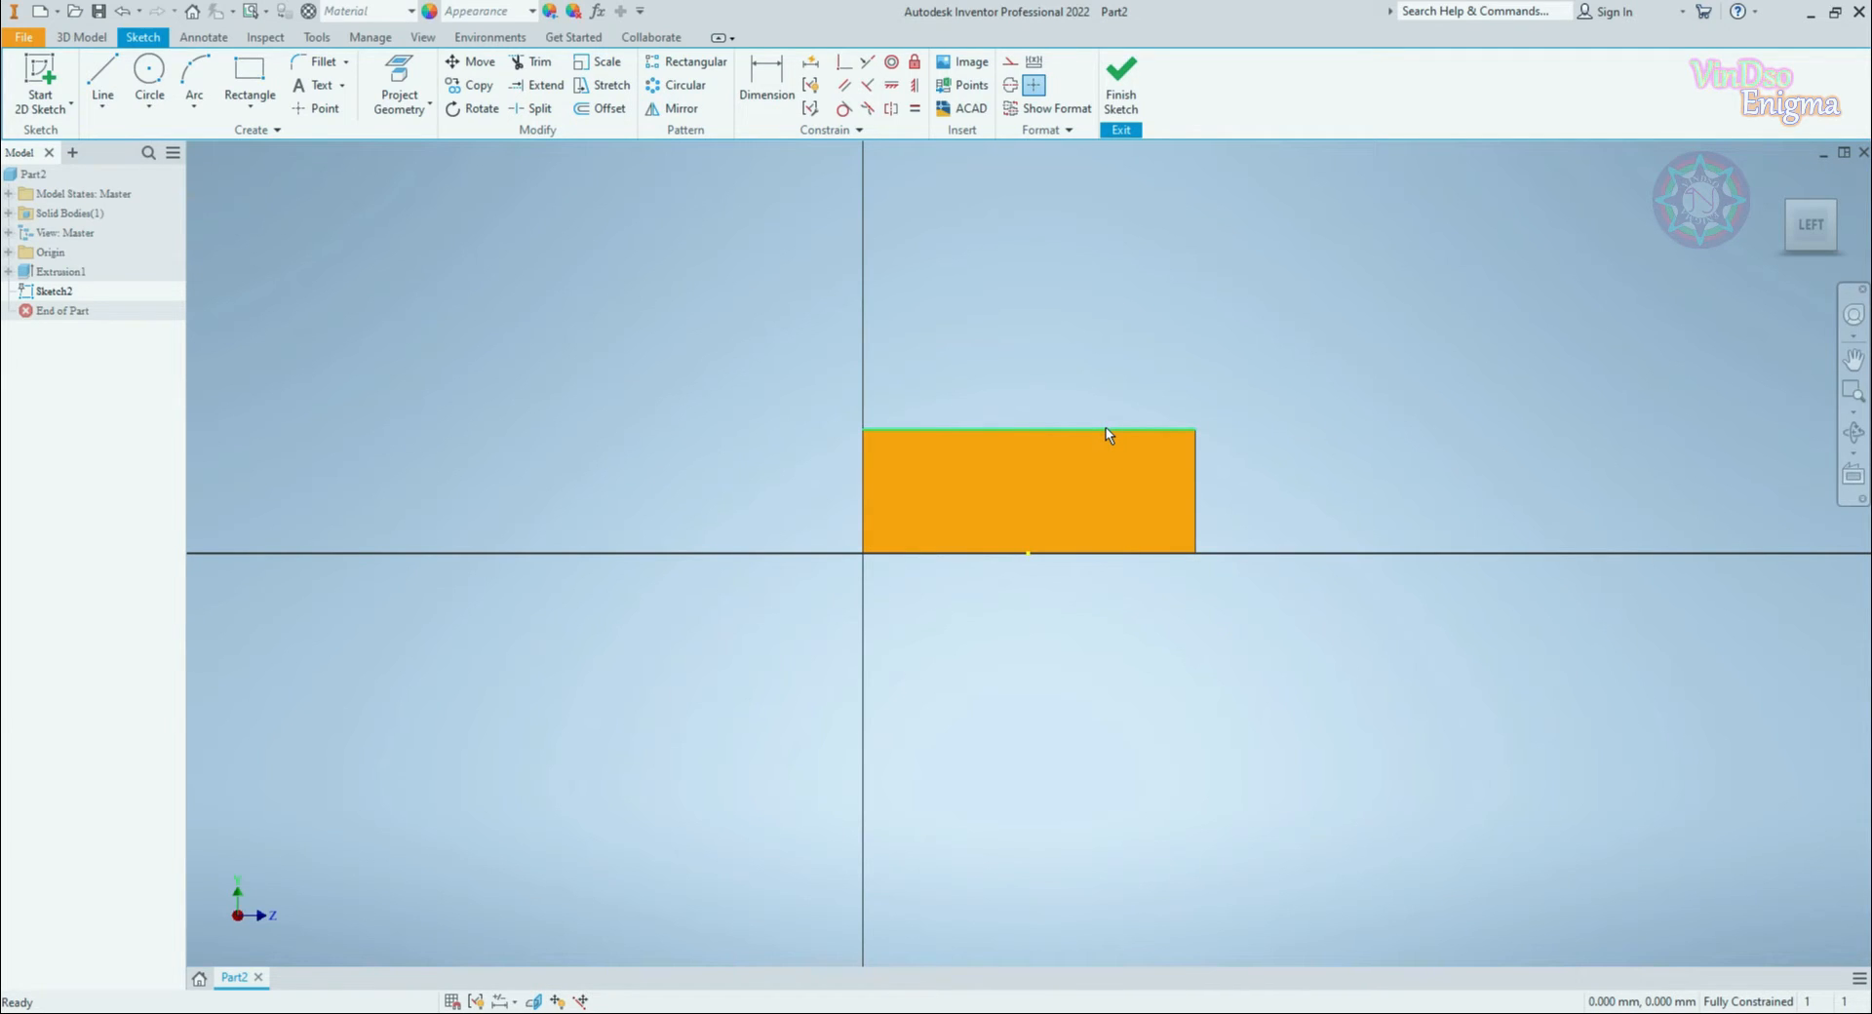
mouse_move(1109, 435)
left_click(101, 81)
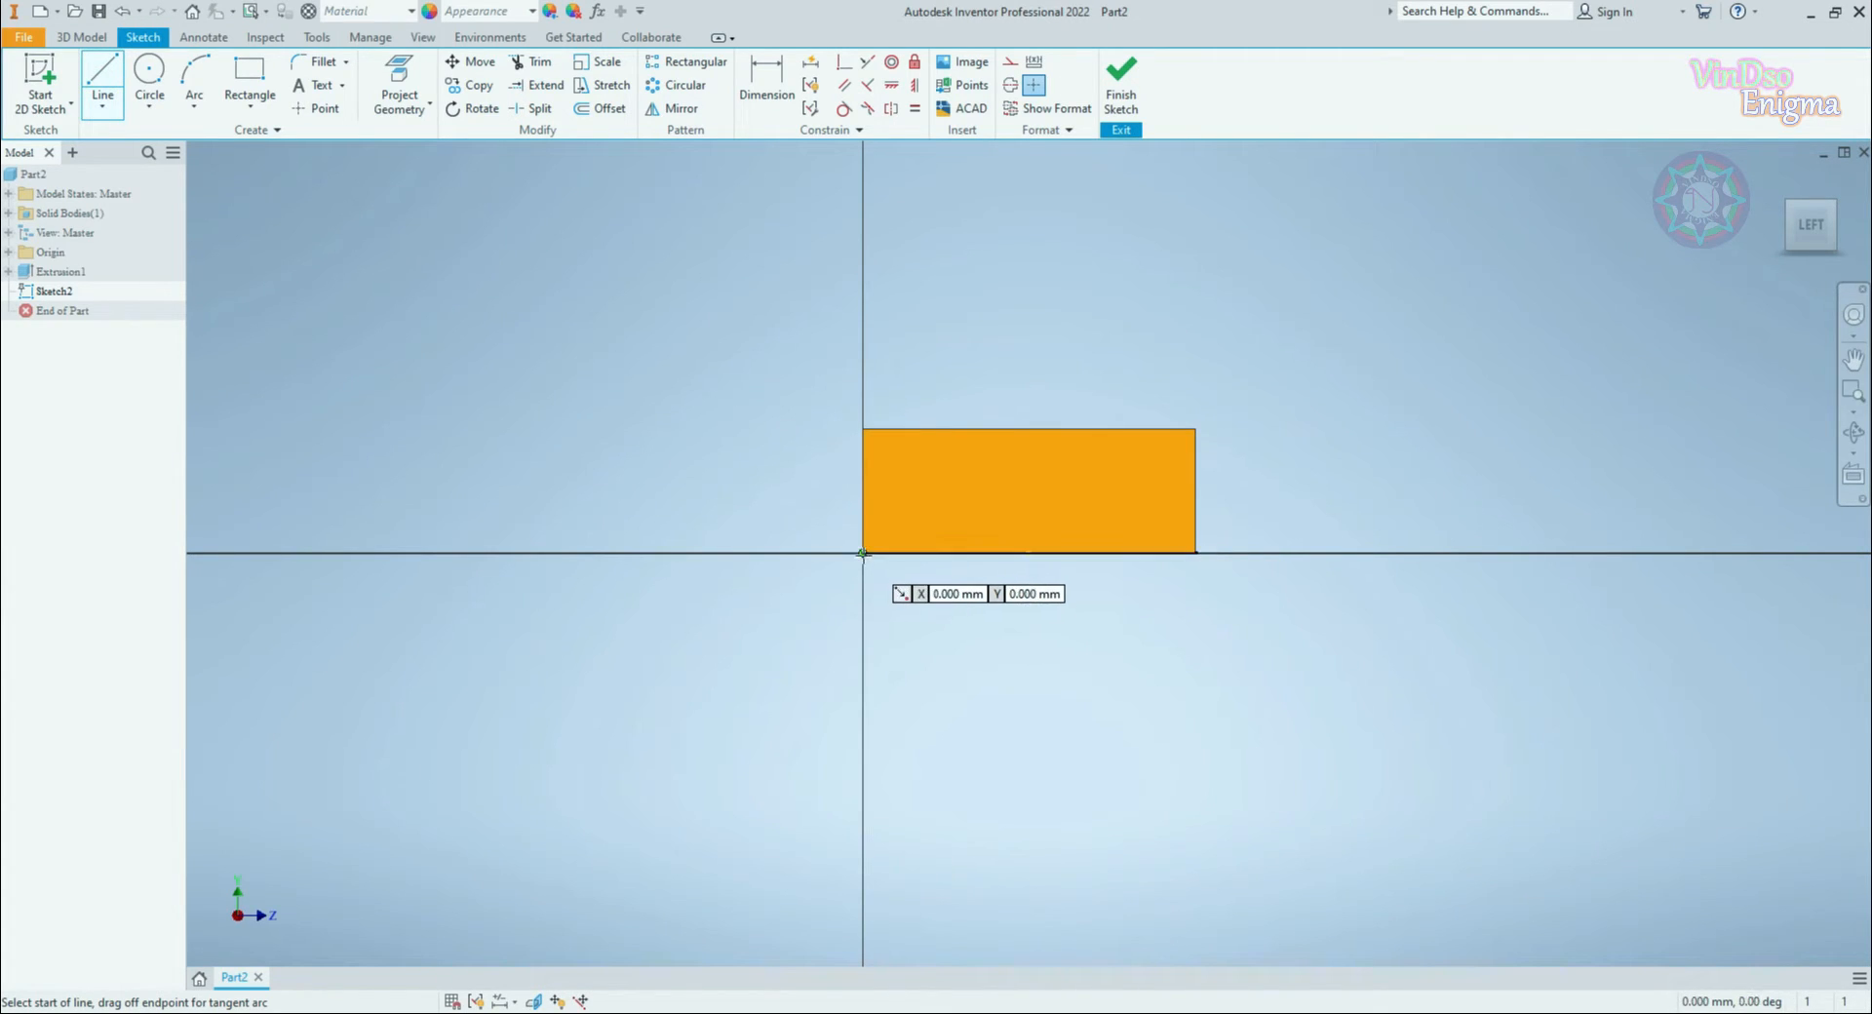
left_click(863, 553)
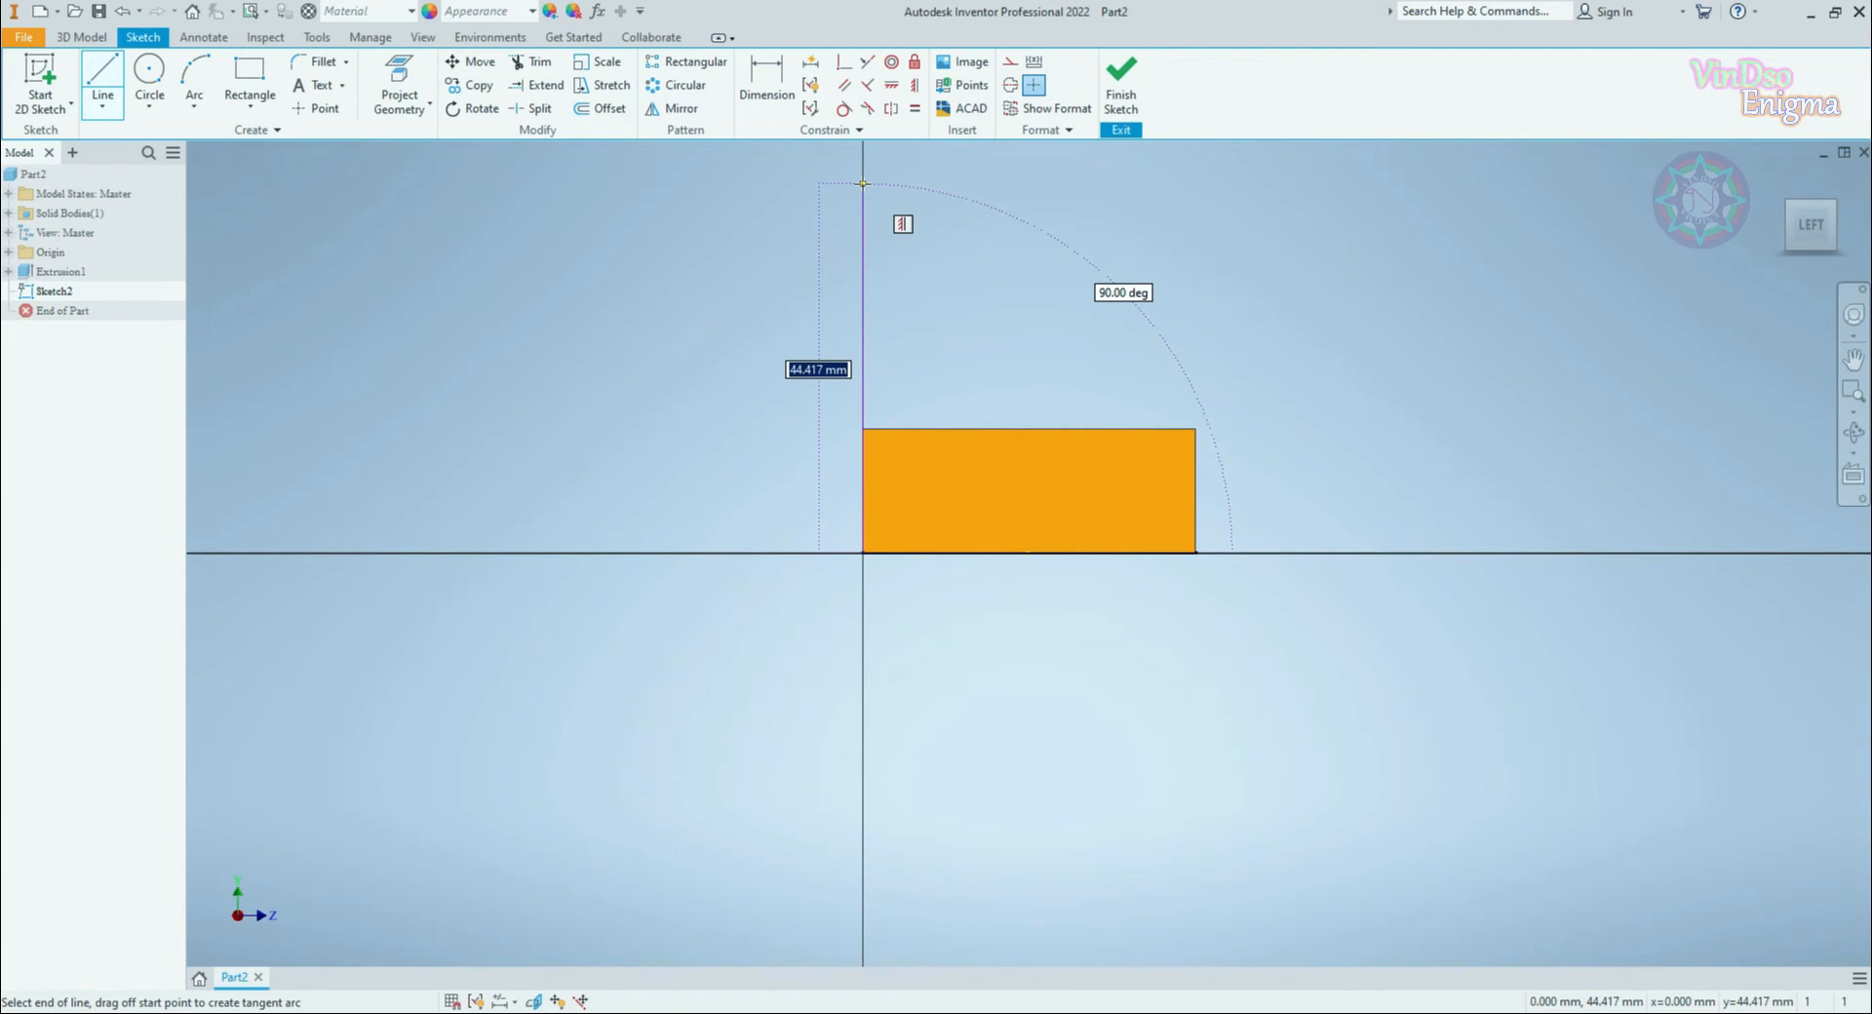
type("50")
key("Tab")
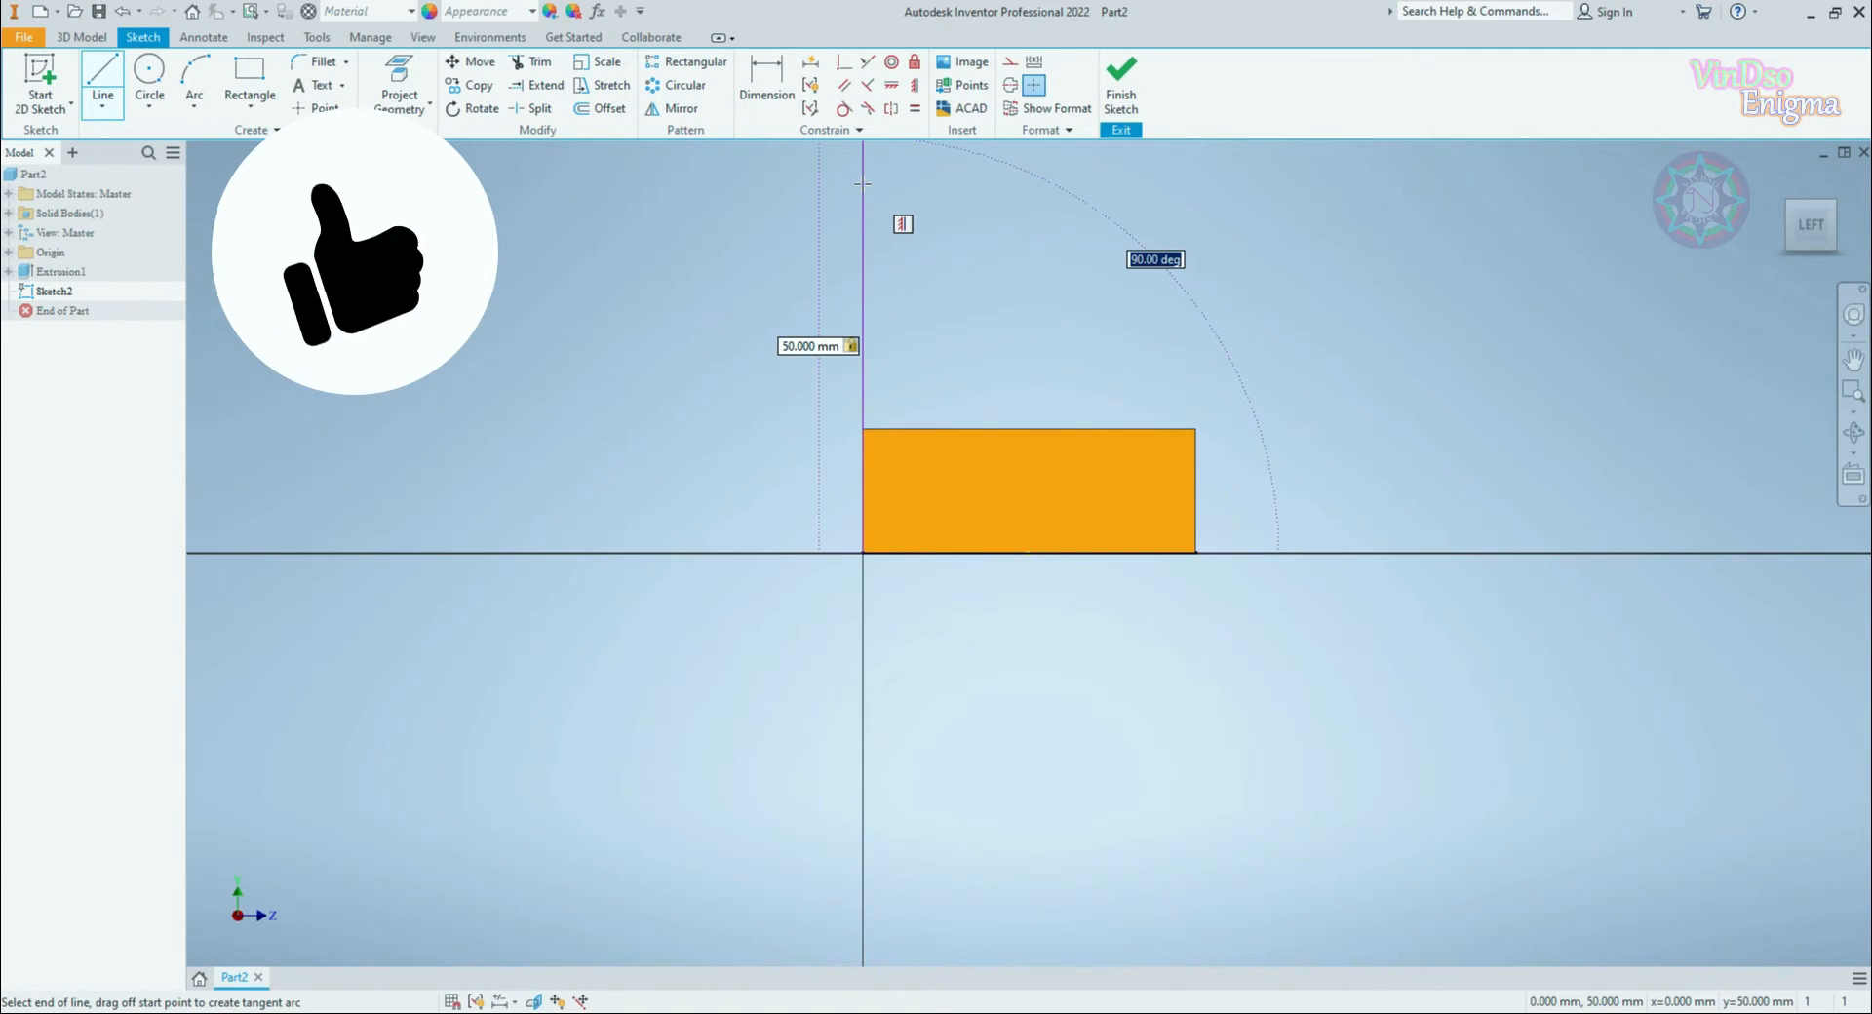
scroll(863, 191, "up", 3)
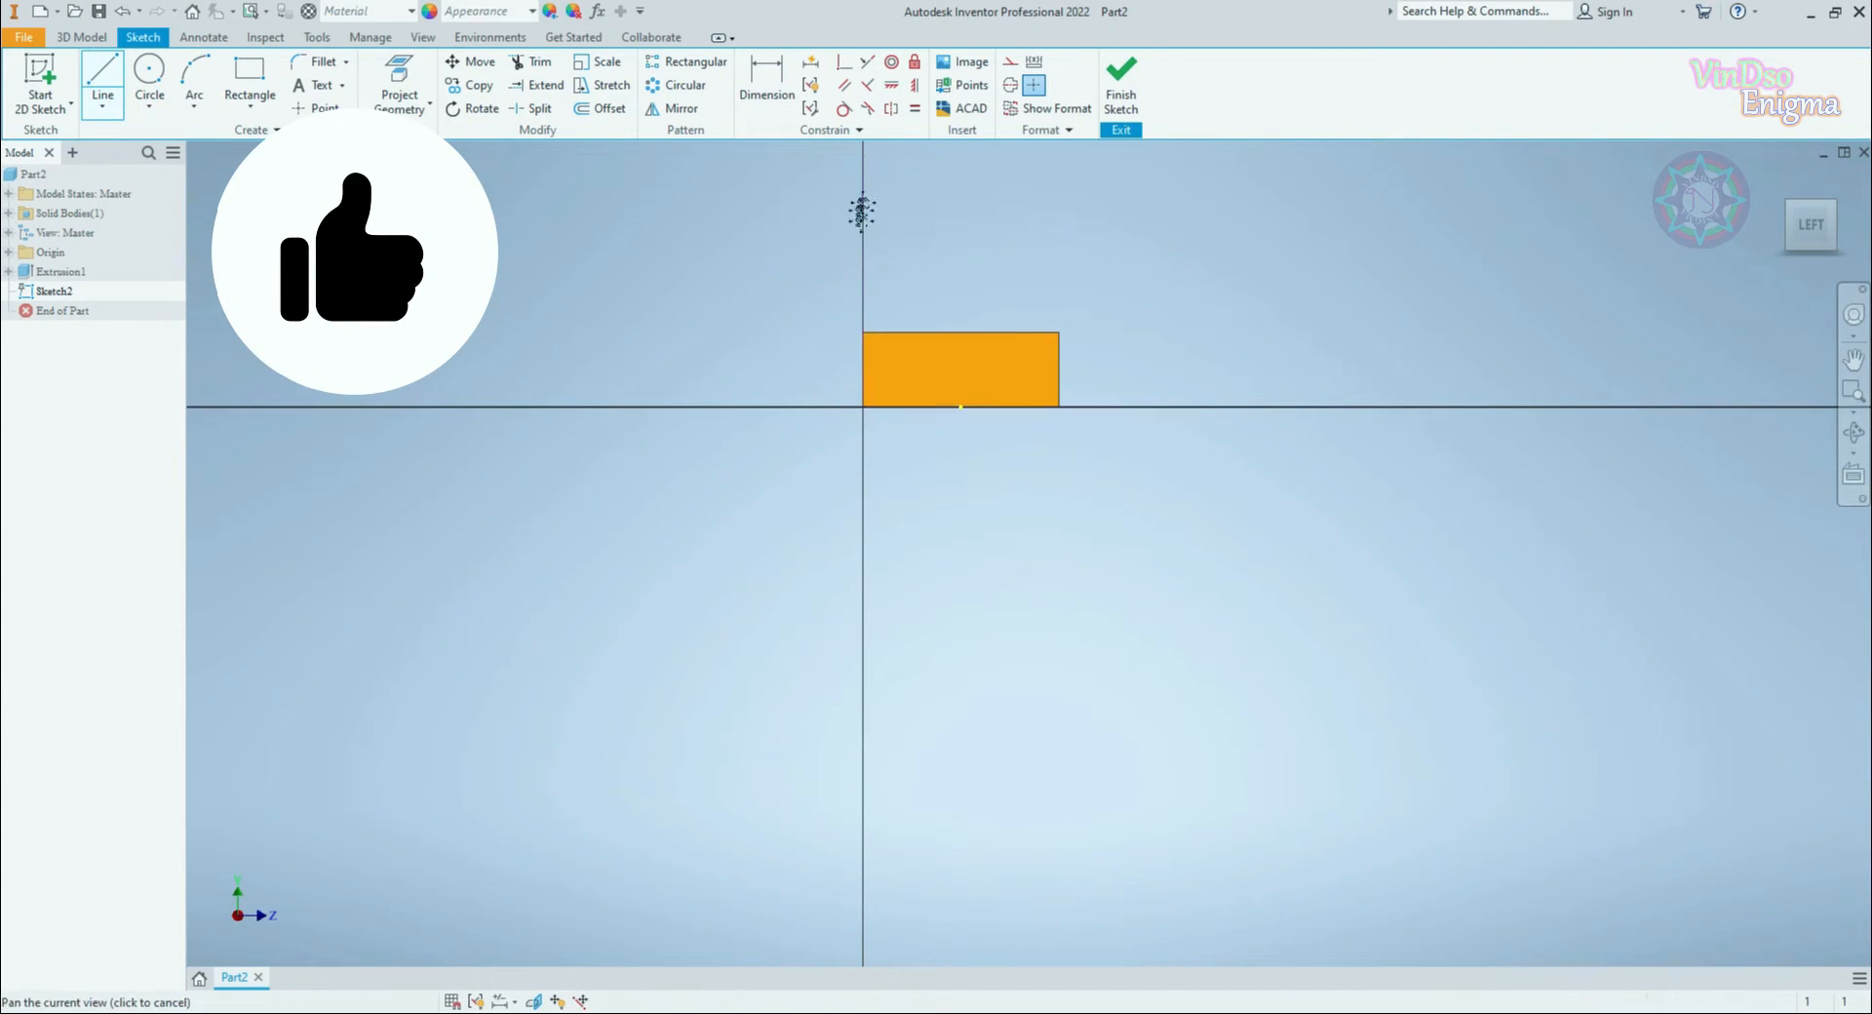
middle_click_drag(861, 201, 881, 438)
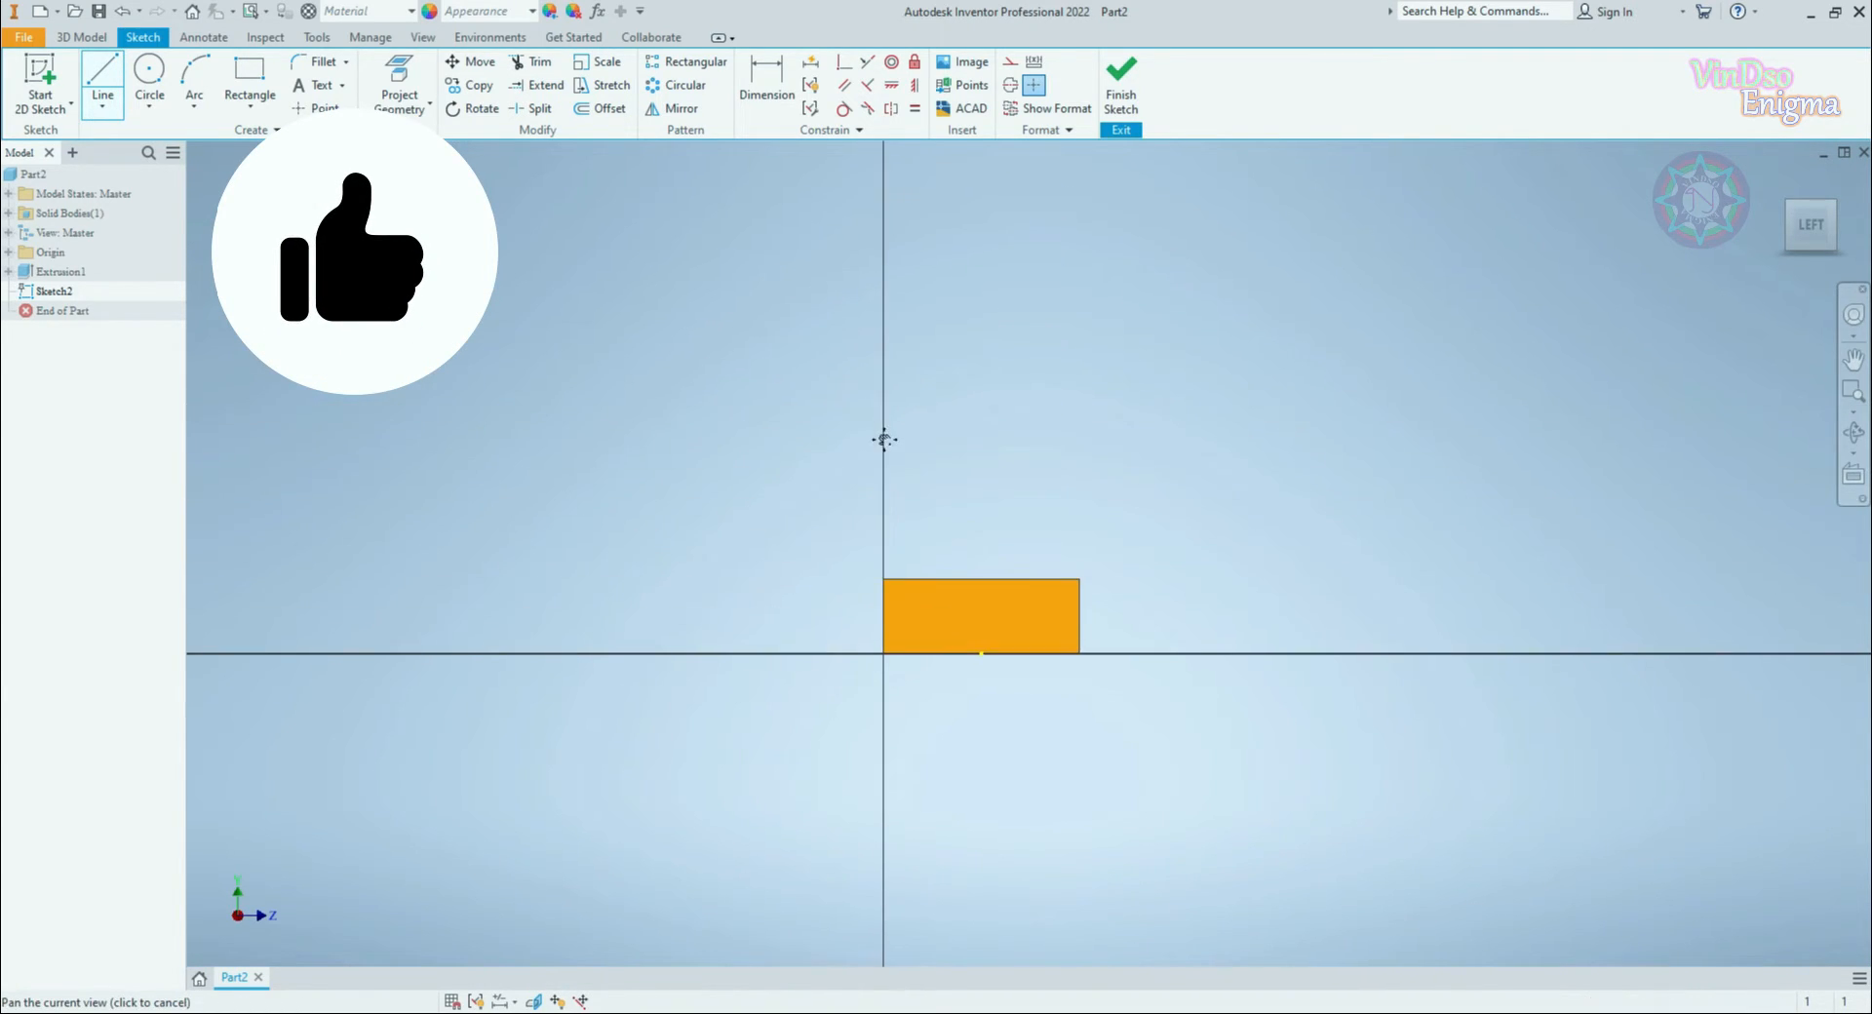
left_click(880, 309)
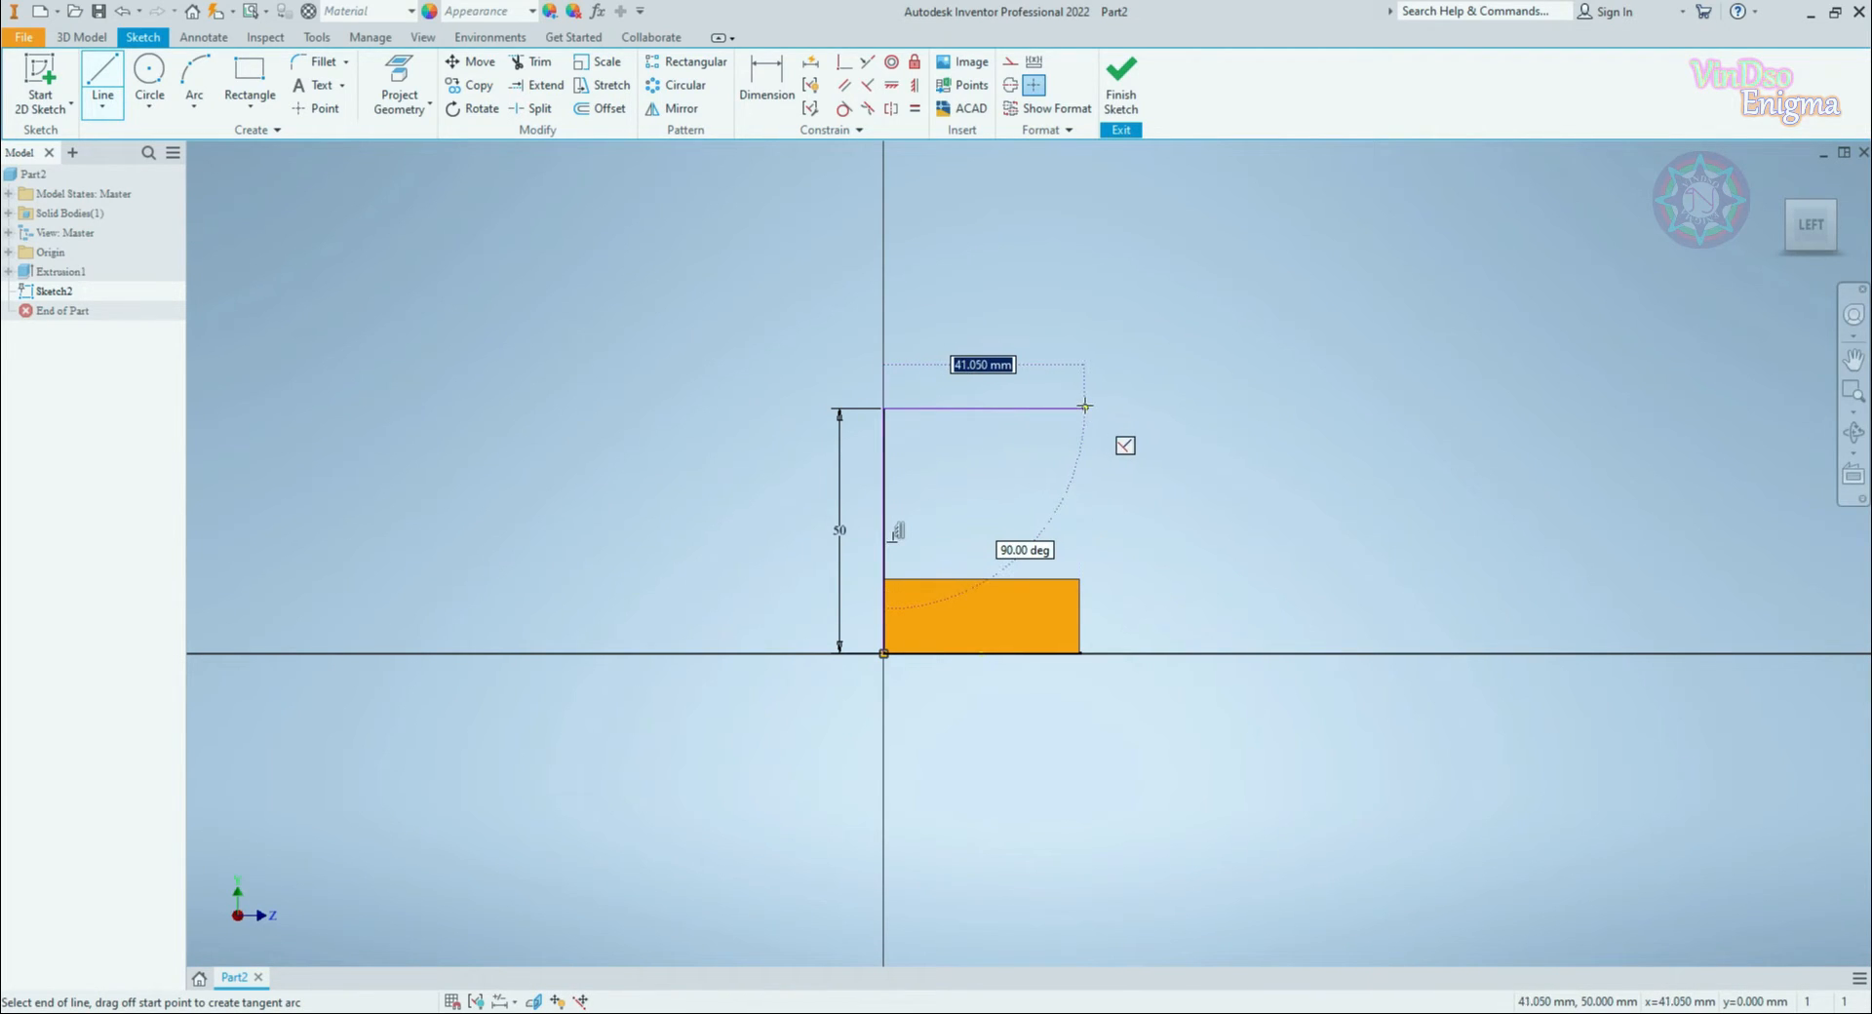
Step: Complete a 40 by 50 mm rectangle from the vertical line, ending its sides on the lower corners of the base face
left_click(1079, 409)
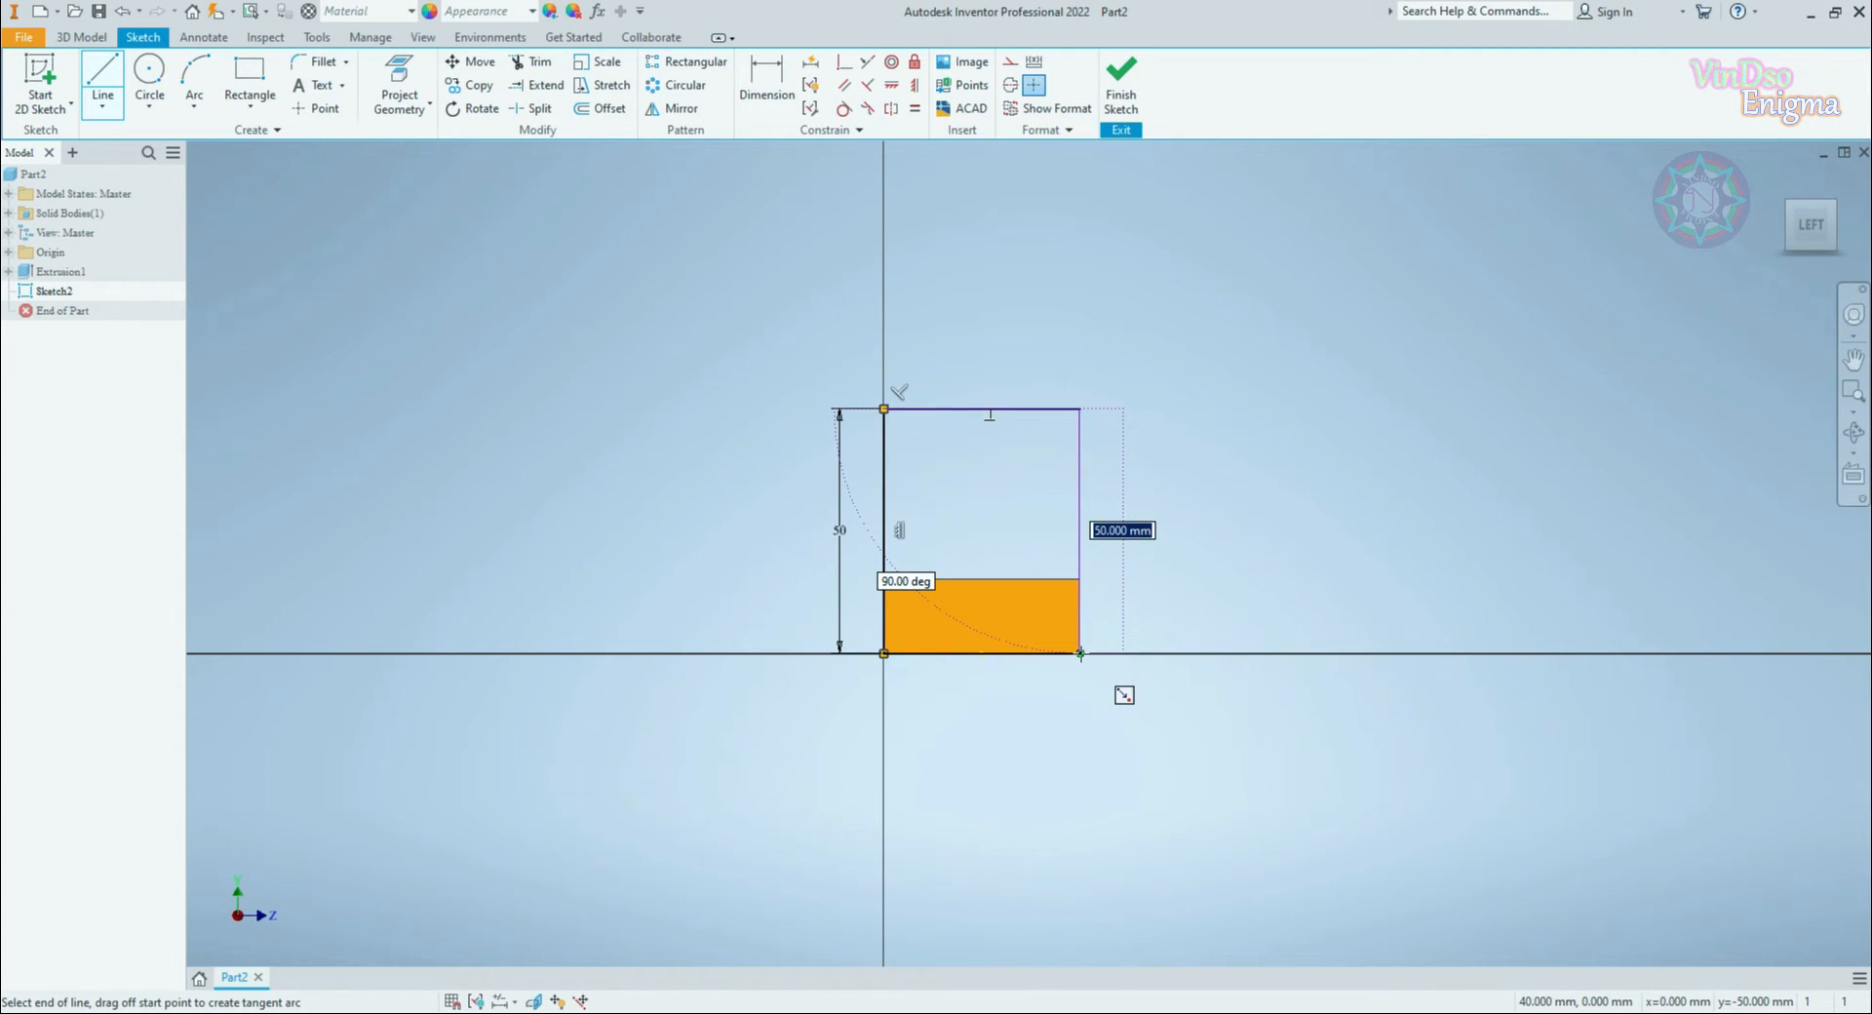
left_click(1080, 653)
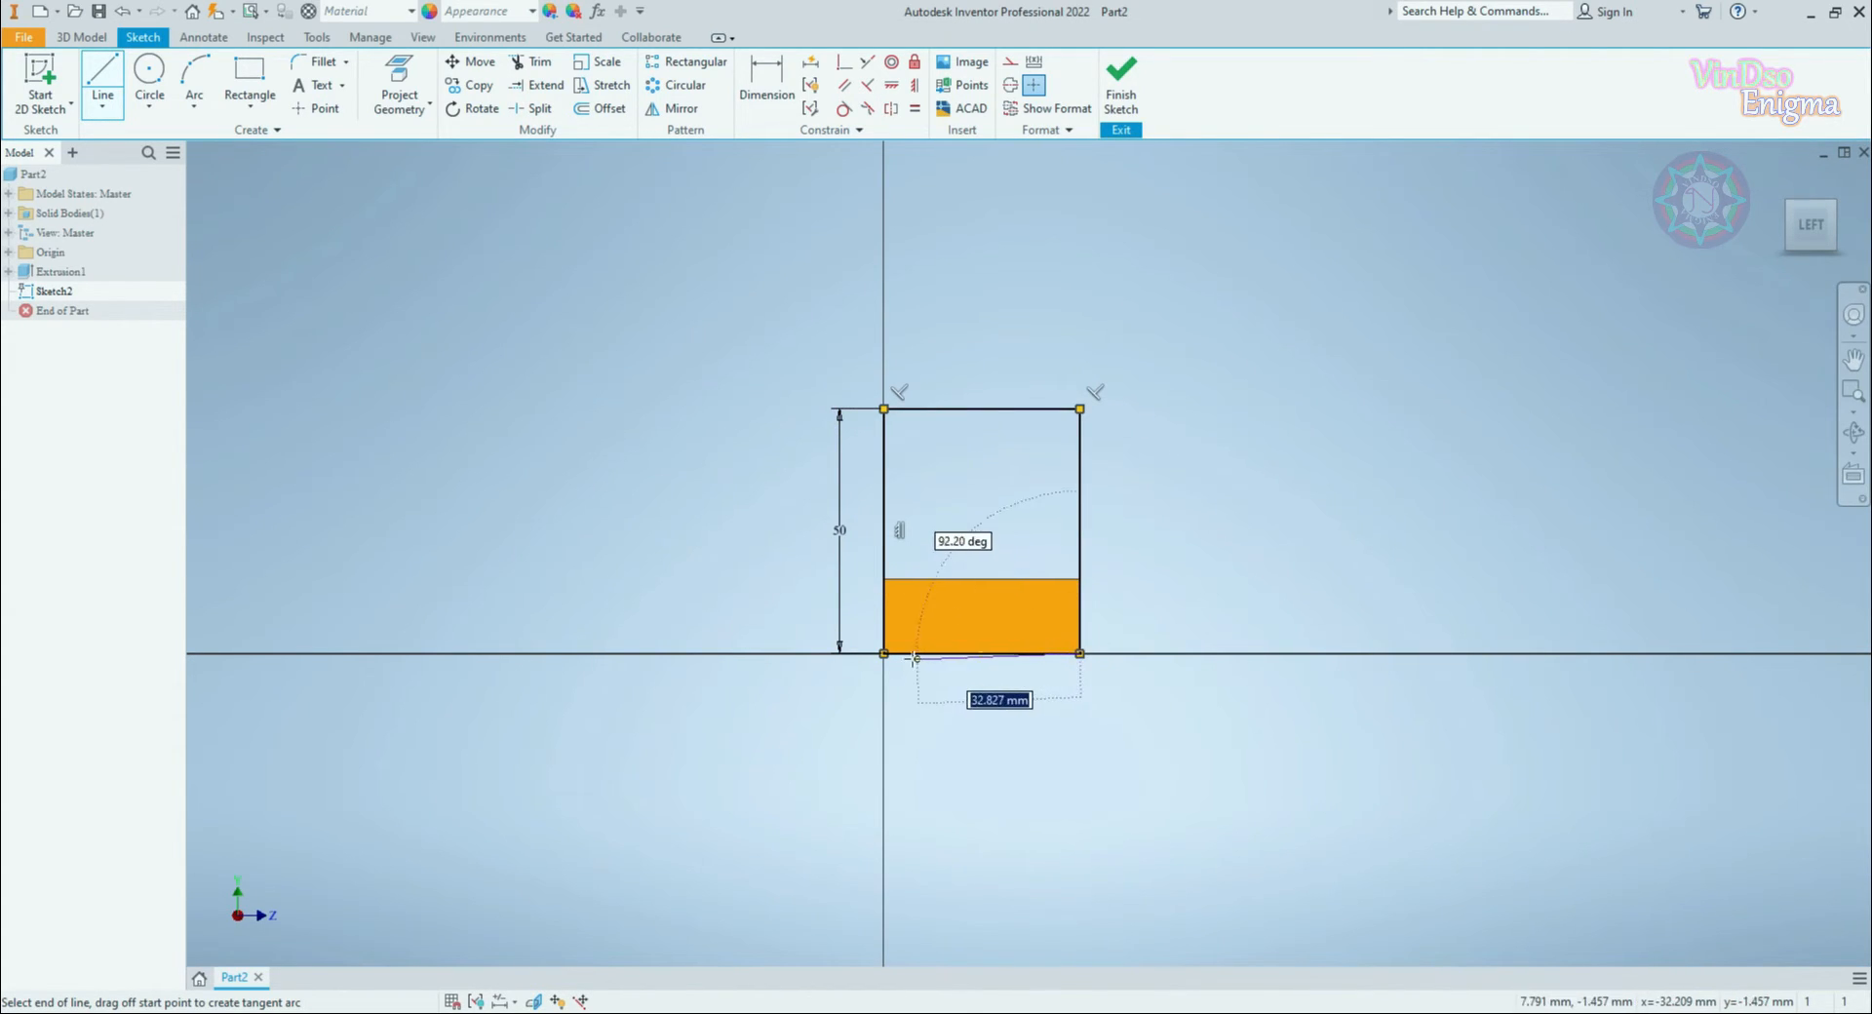
left_click(883, 653)
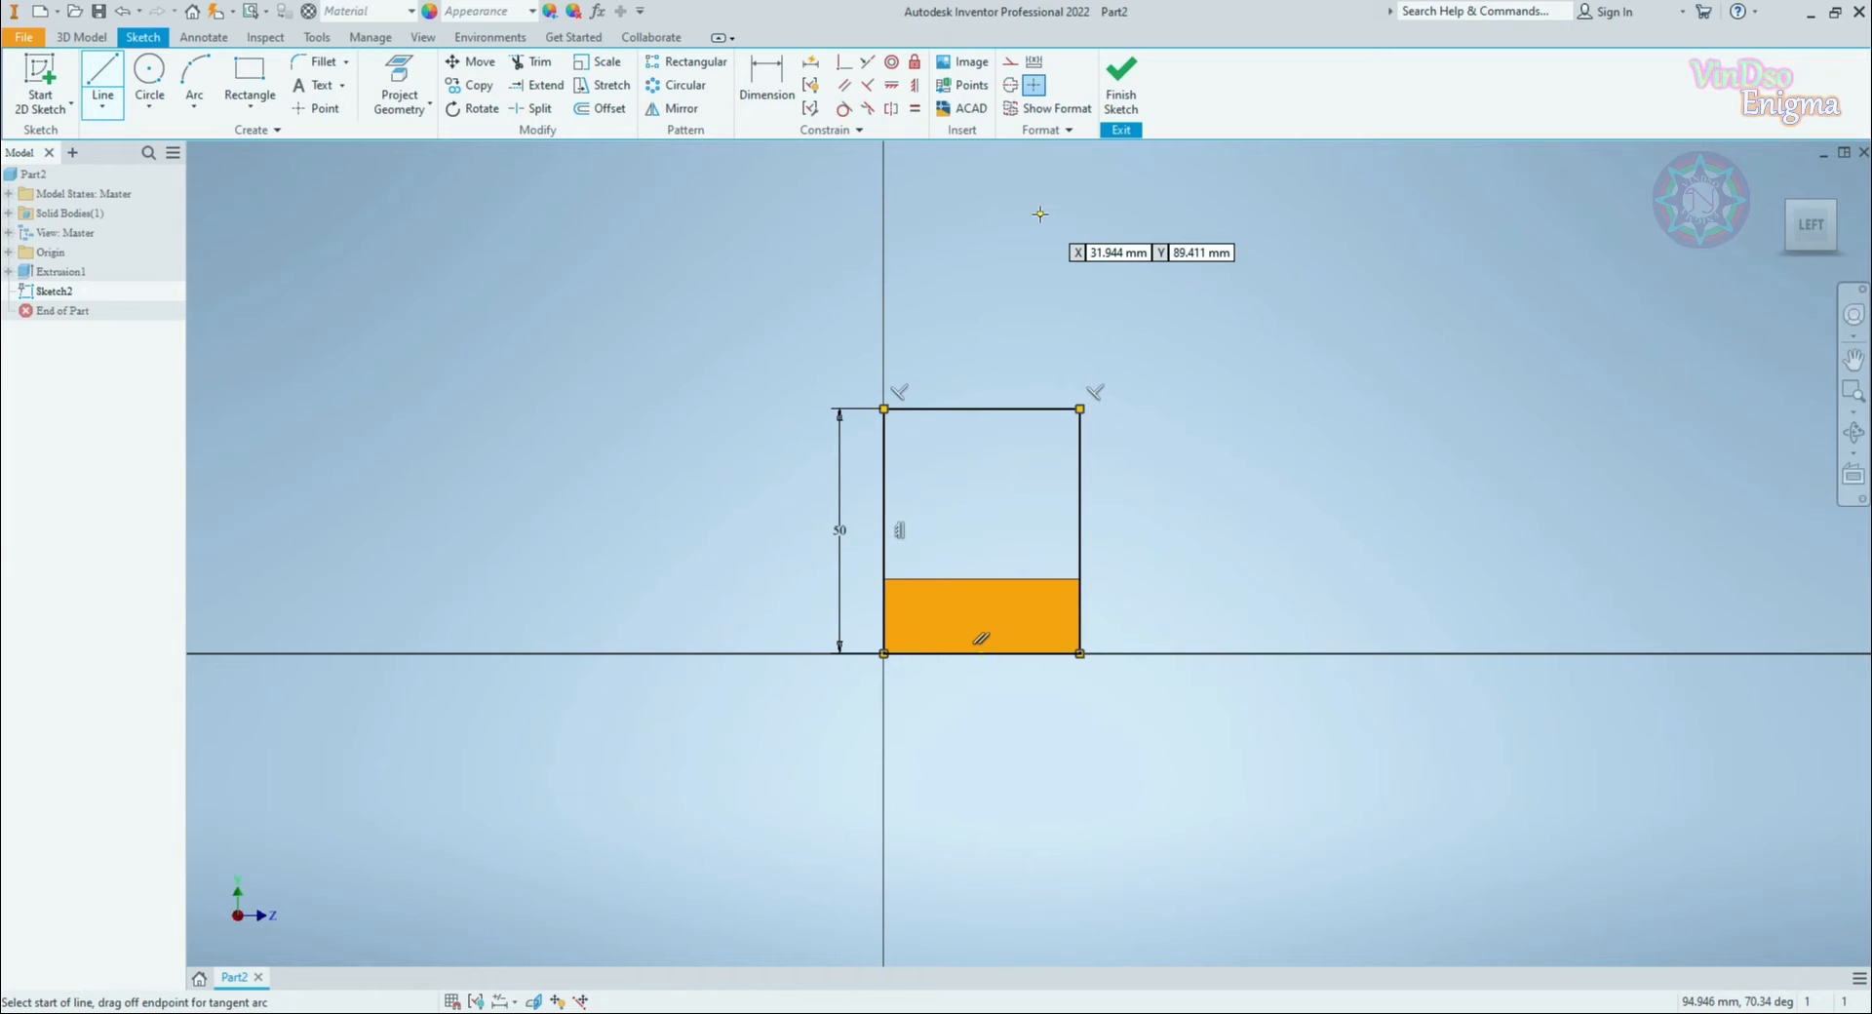
Step: Draw a 40 mm circle centred on the midpoint of the rectangle's top line and trim away its lower half
key("c")
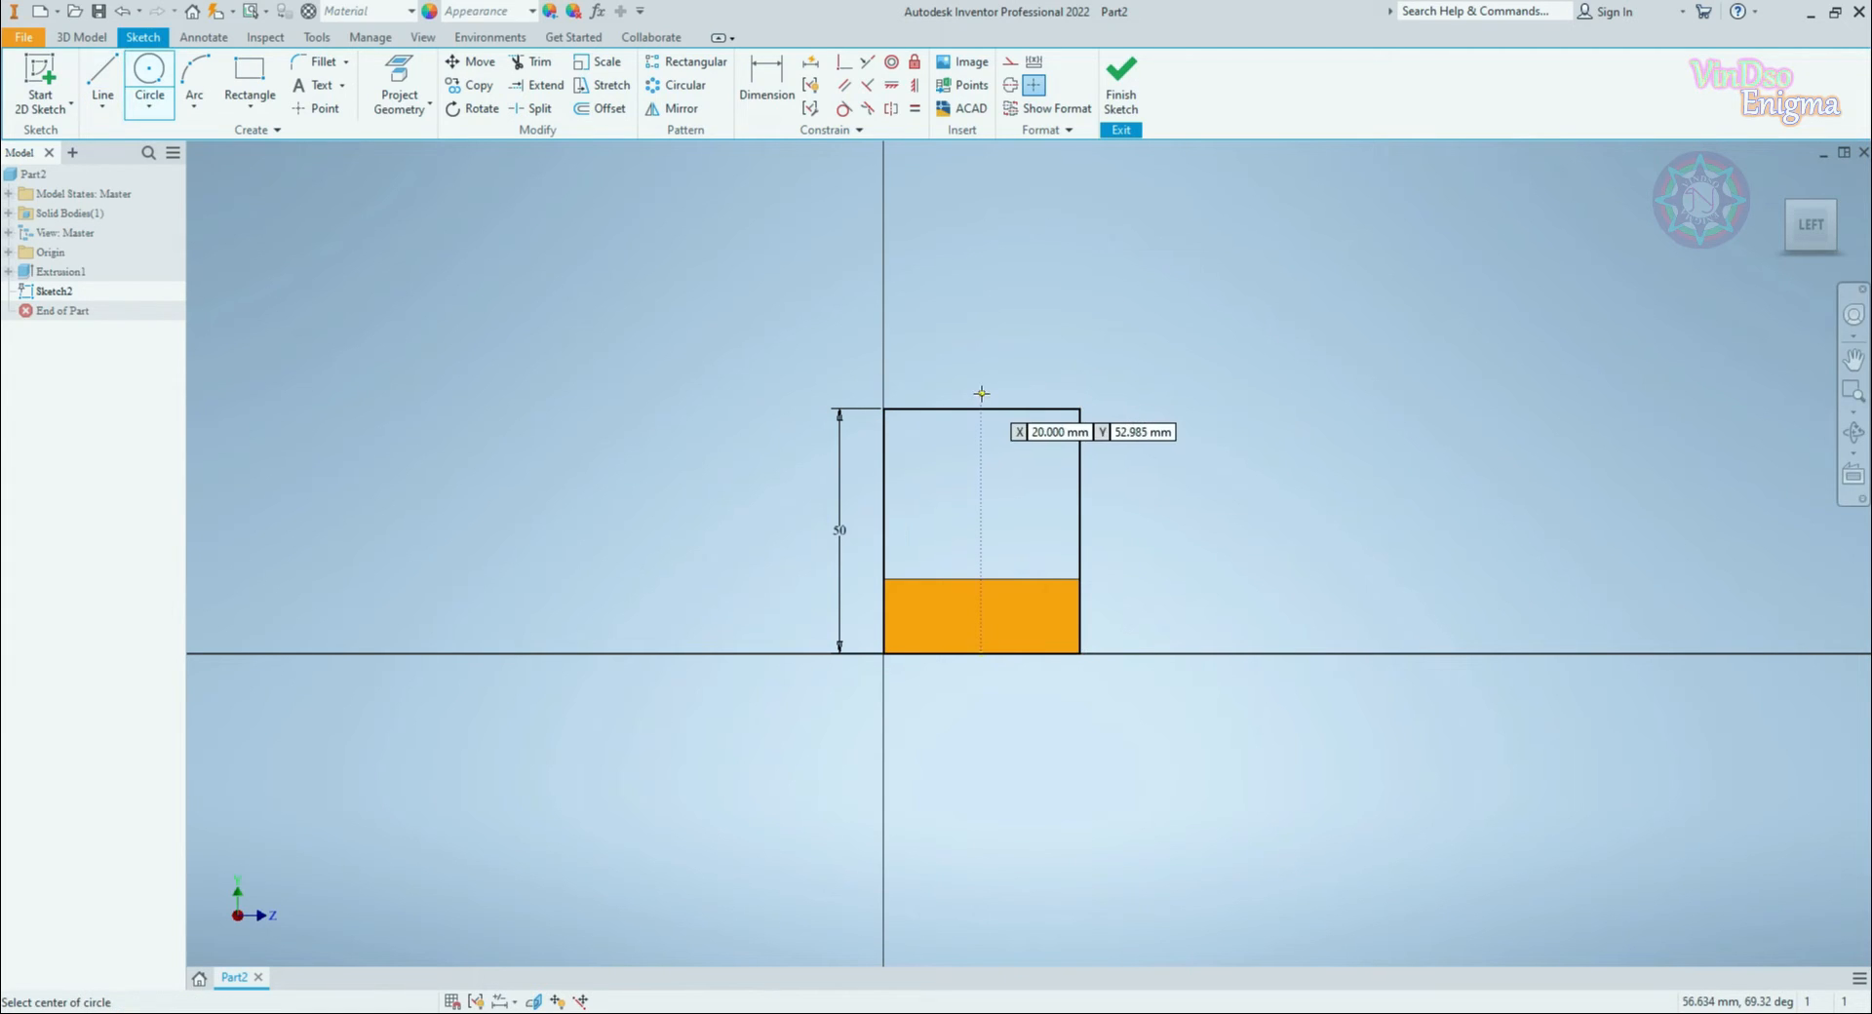
left_click(982, 408)
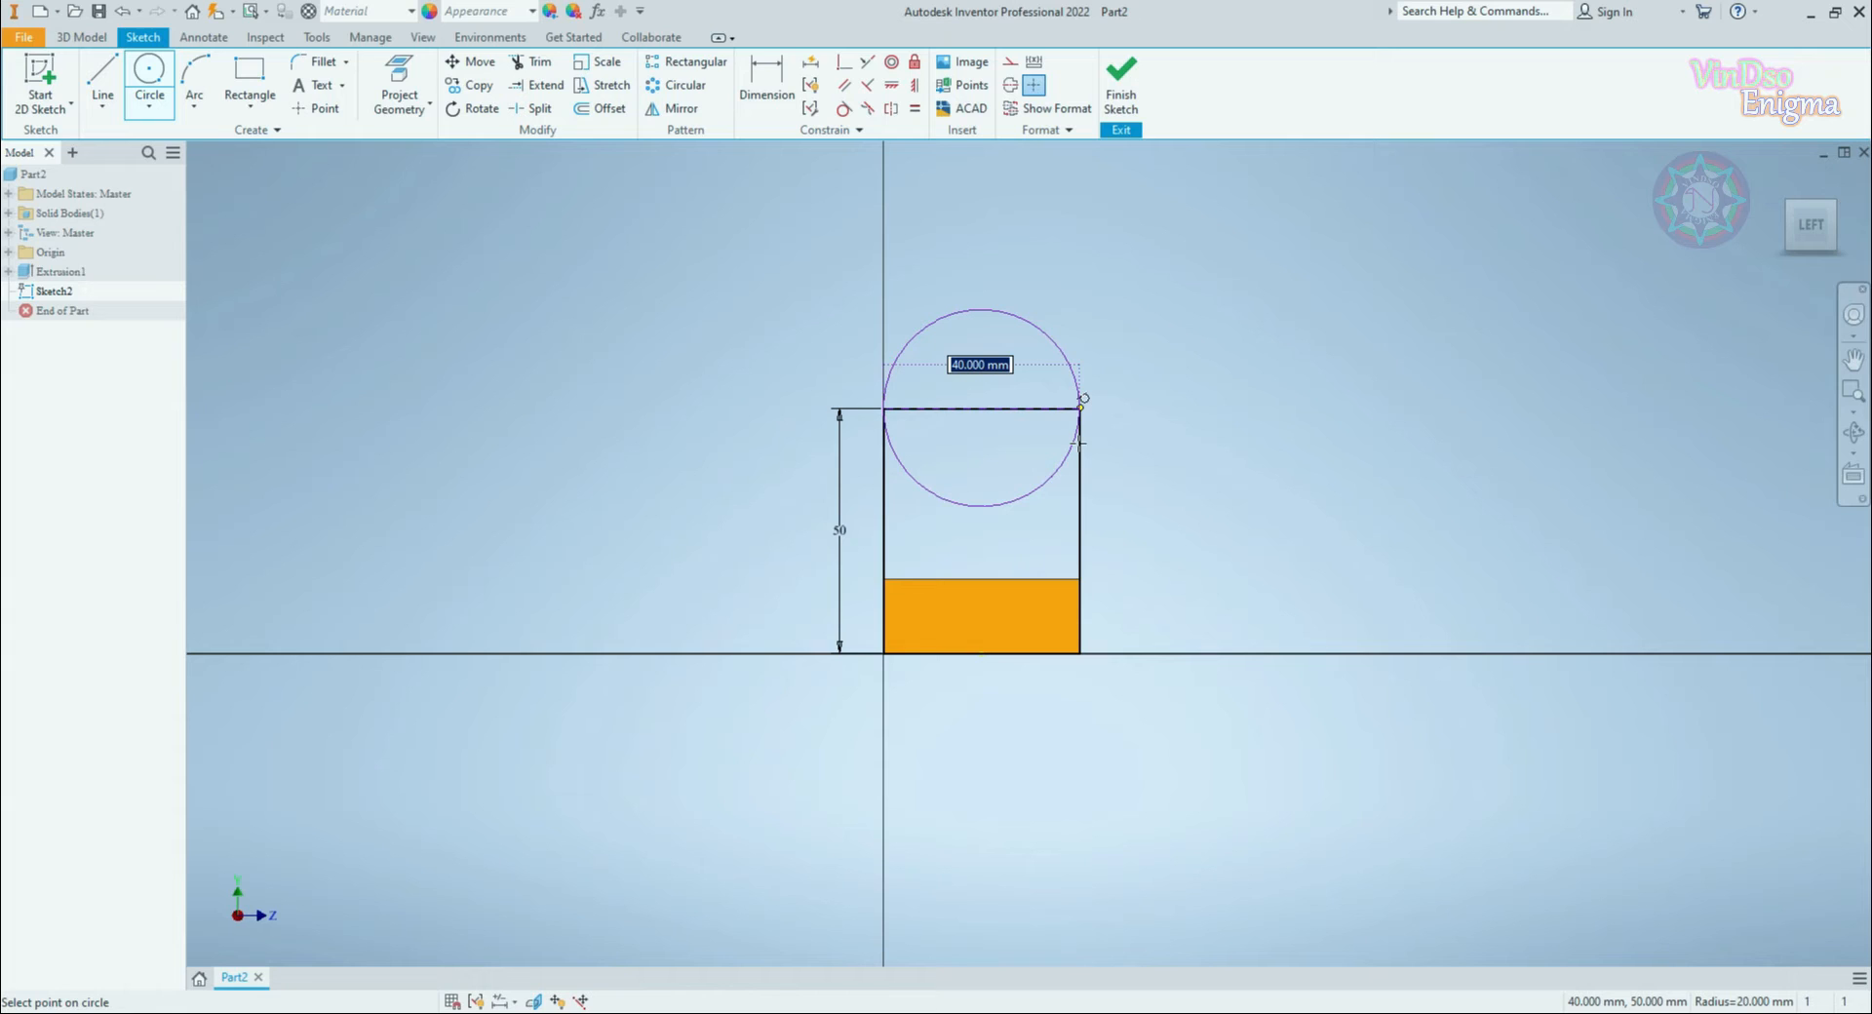
left_click(1079, 443)
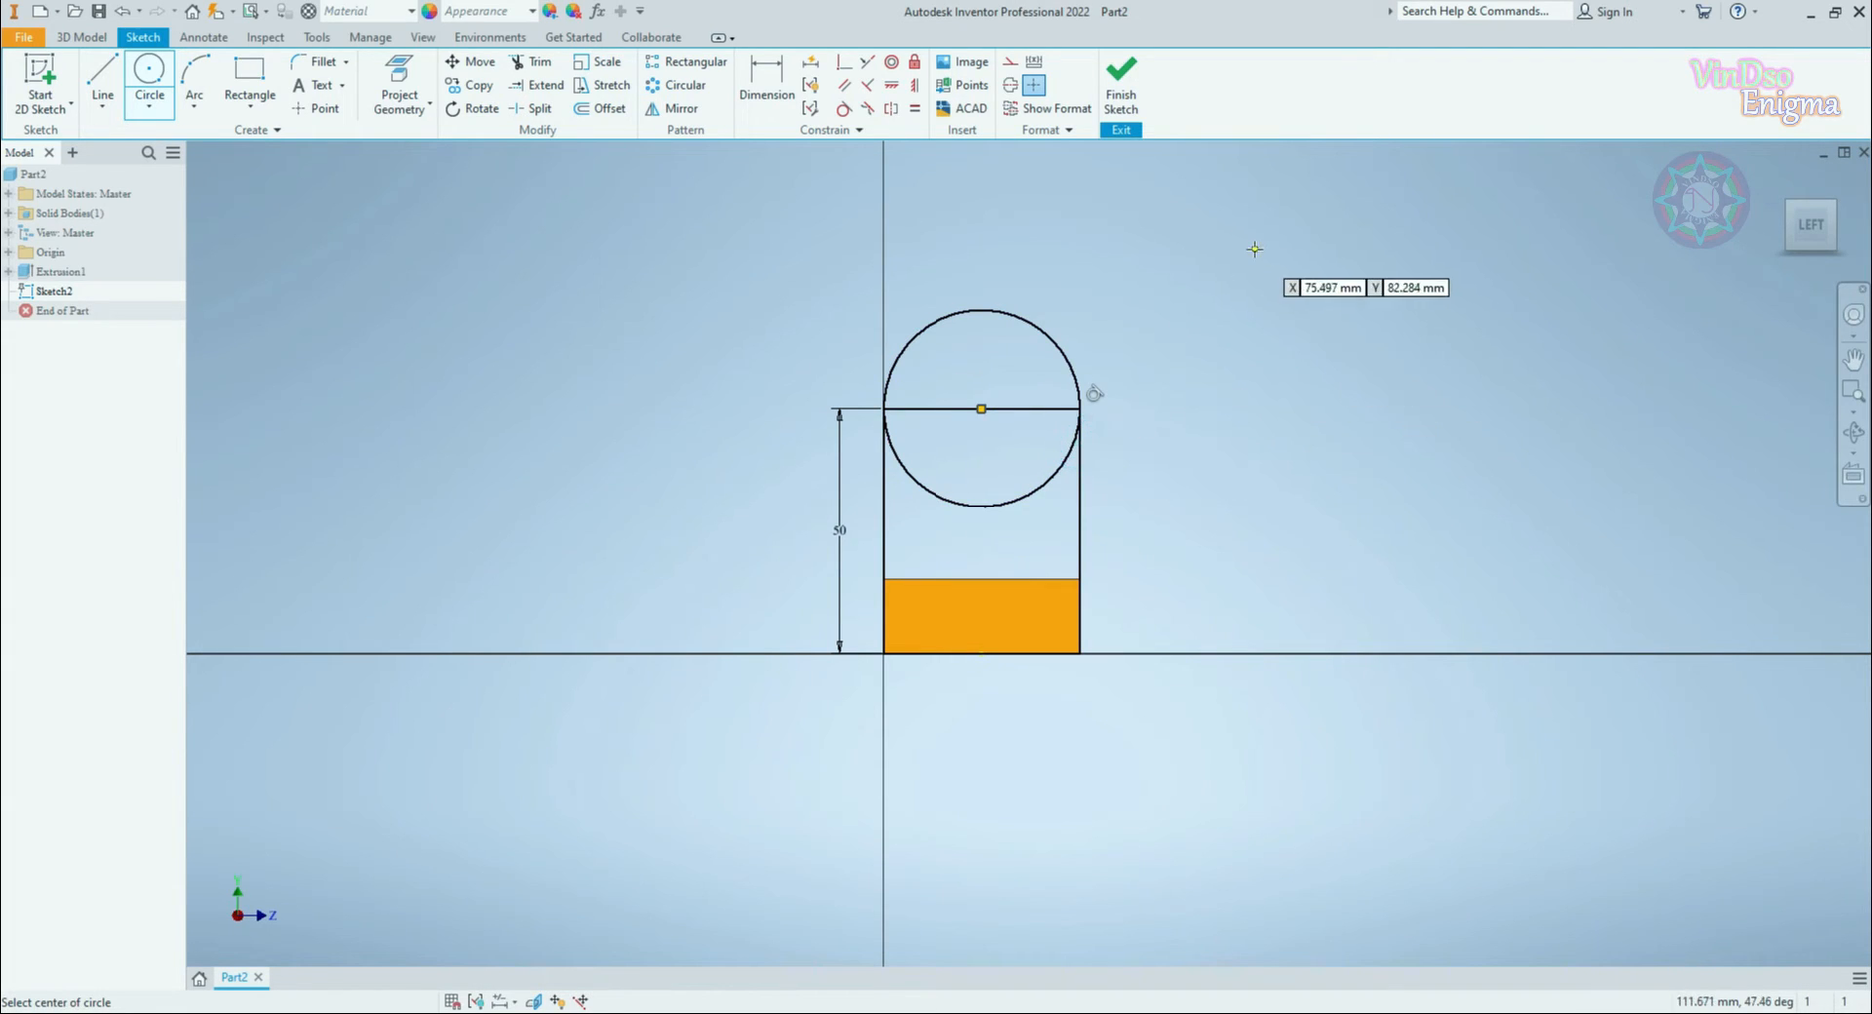
left_click(531, 61)
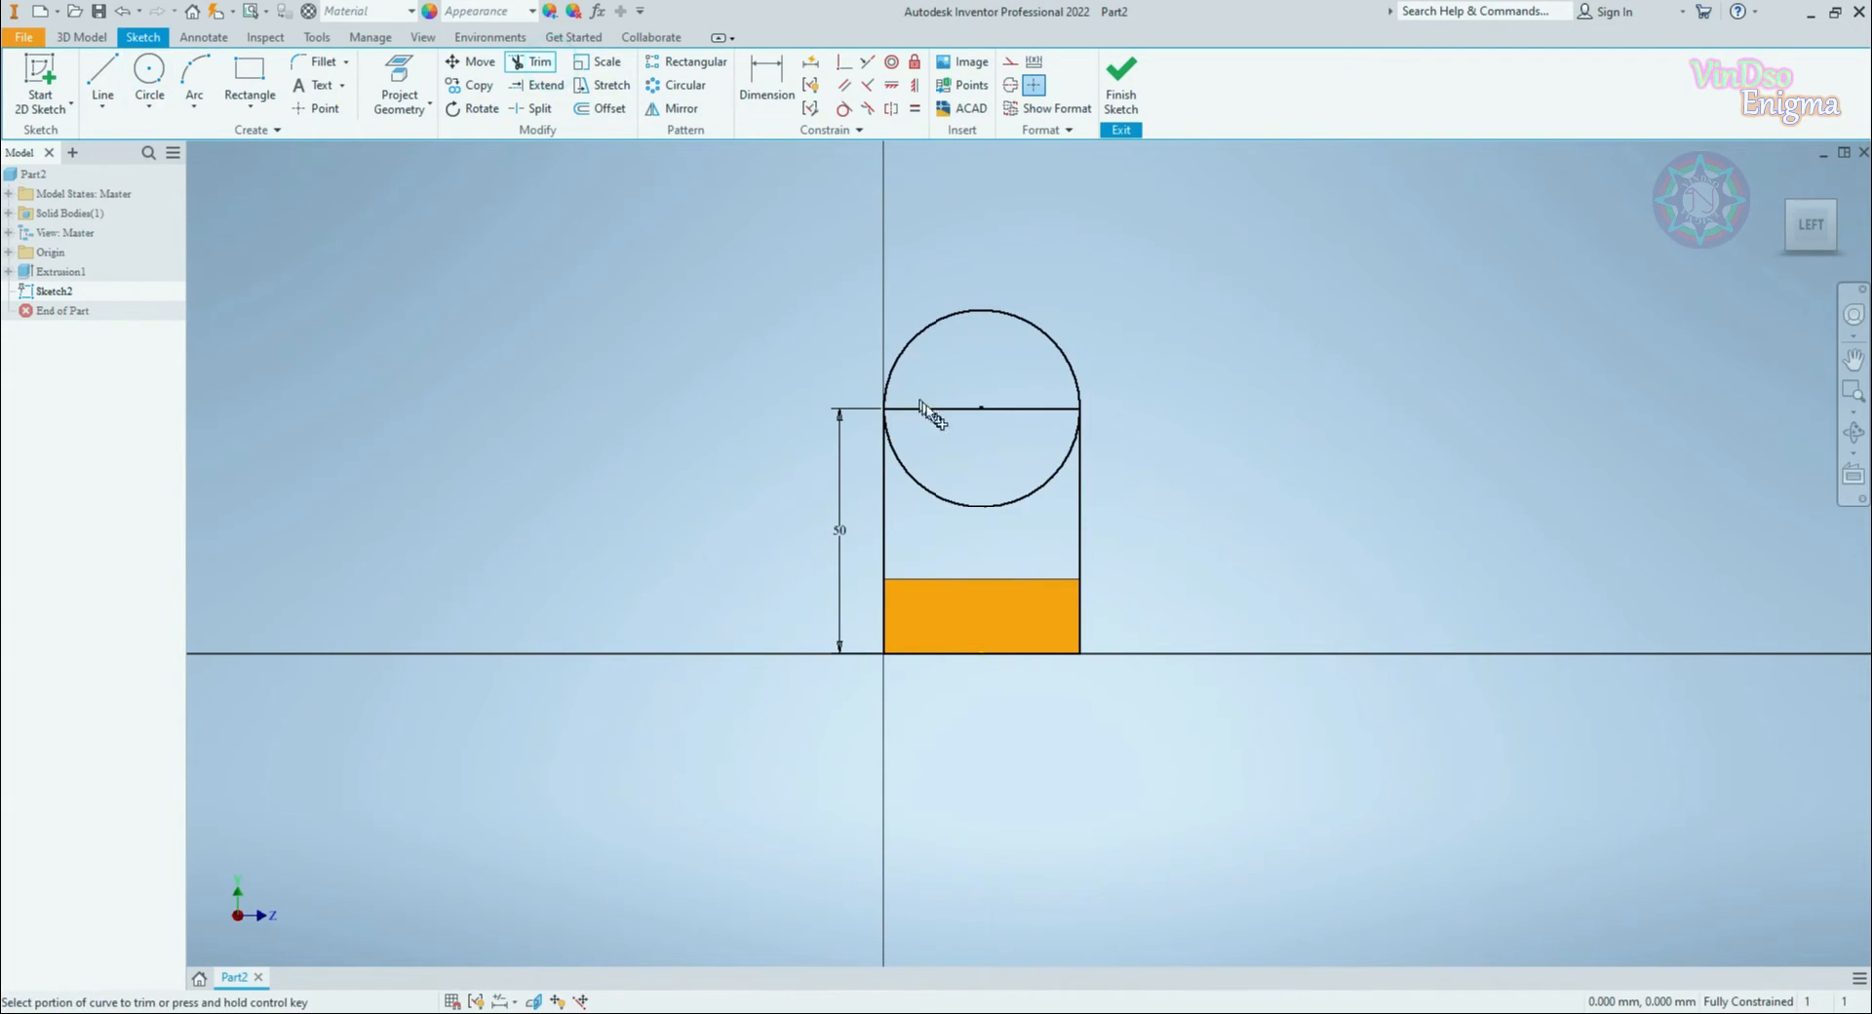
left_click_drag(973, 455, 997, 518)
key("Escape")
Step: Convert the horizontal line beneath the arc to construction and project the base face's top edge into the sketch
left_click(975, 408)
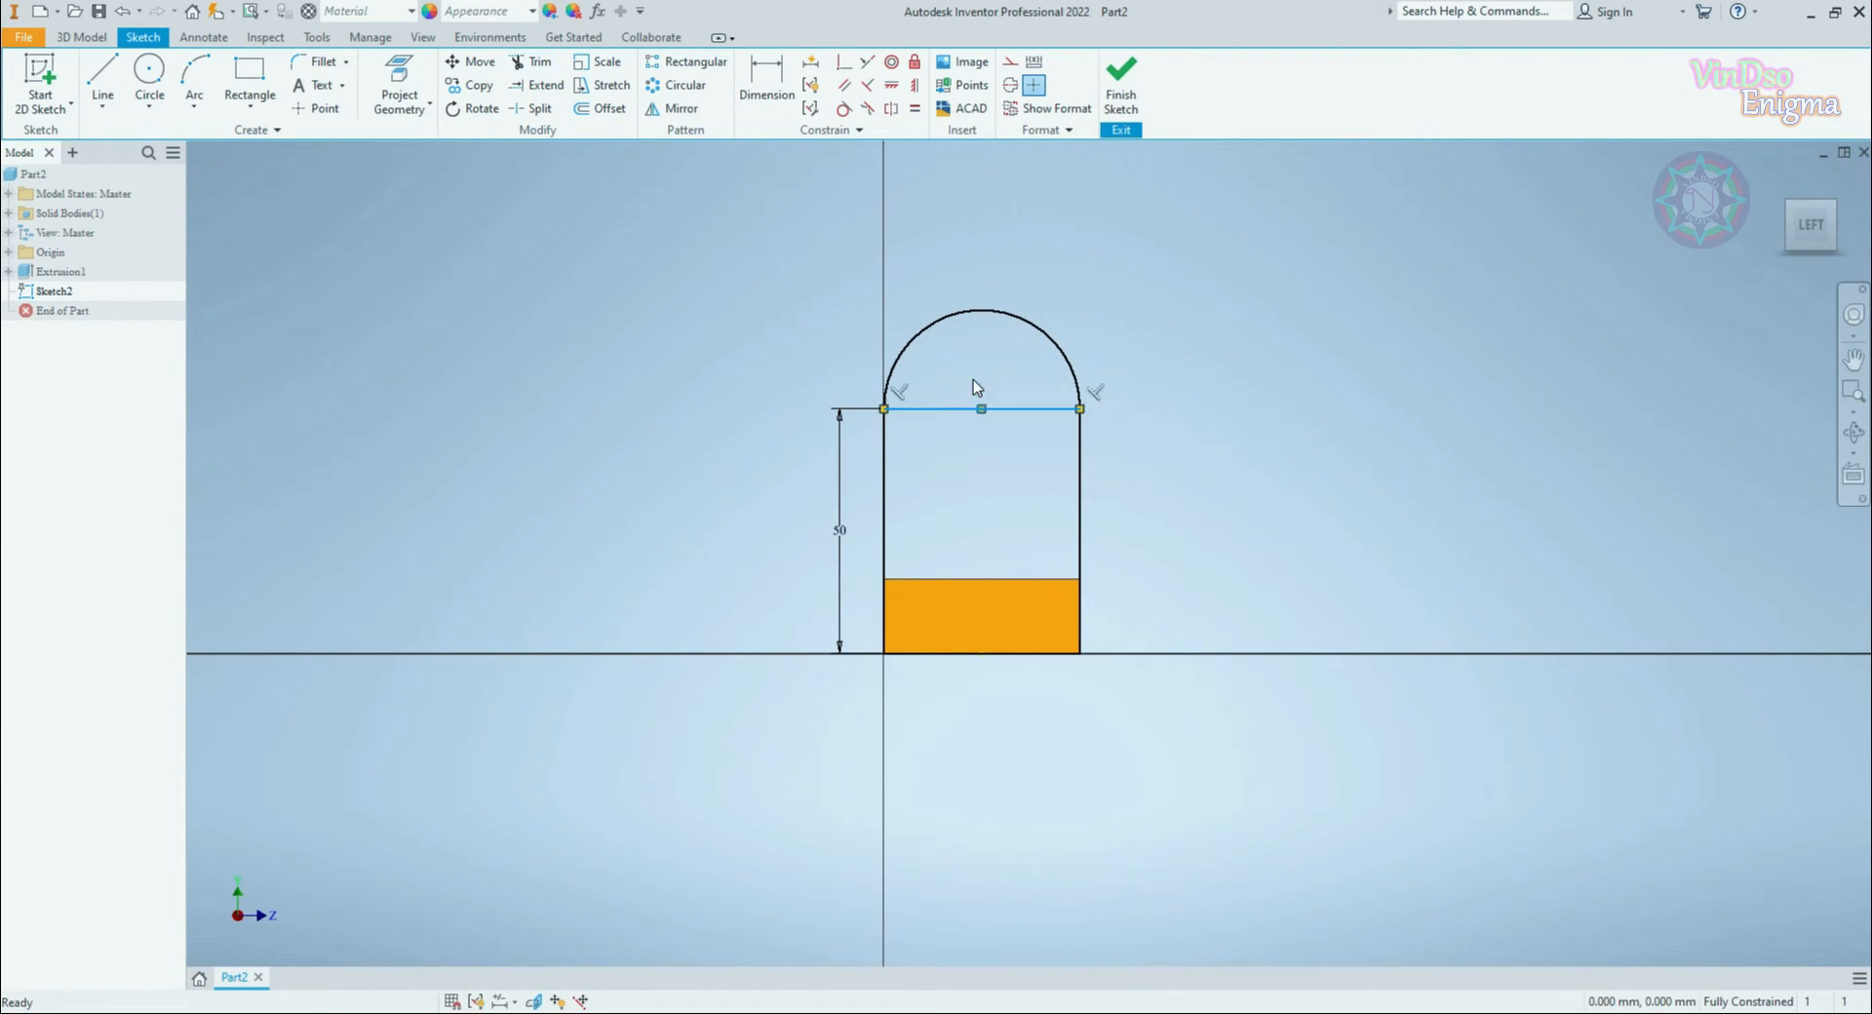
left_click(1010, 61)
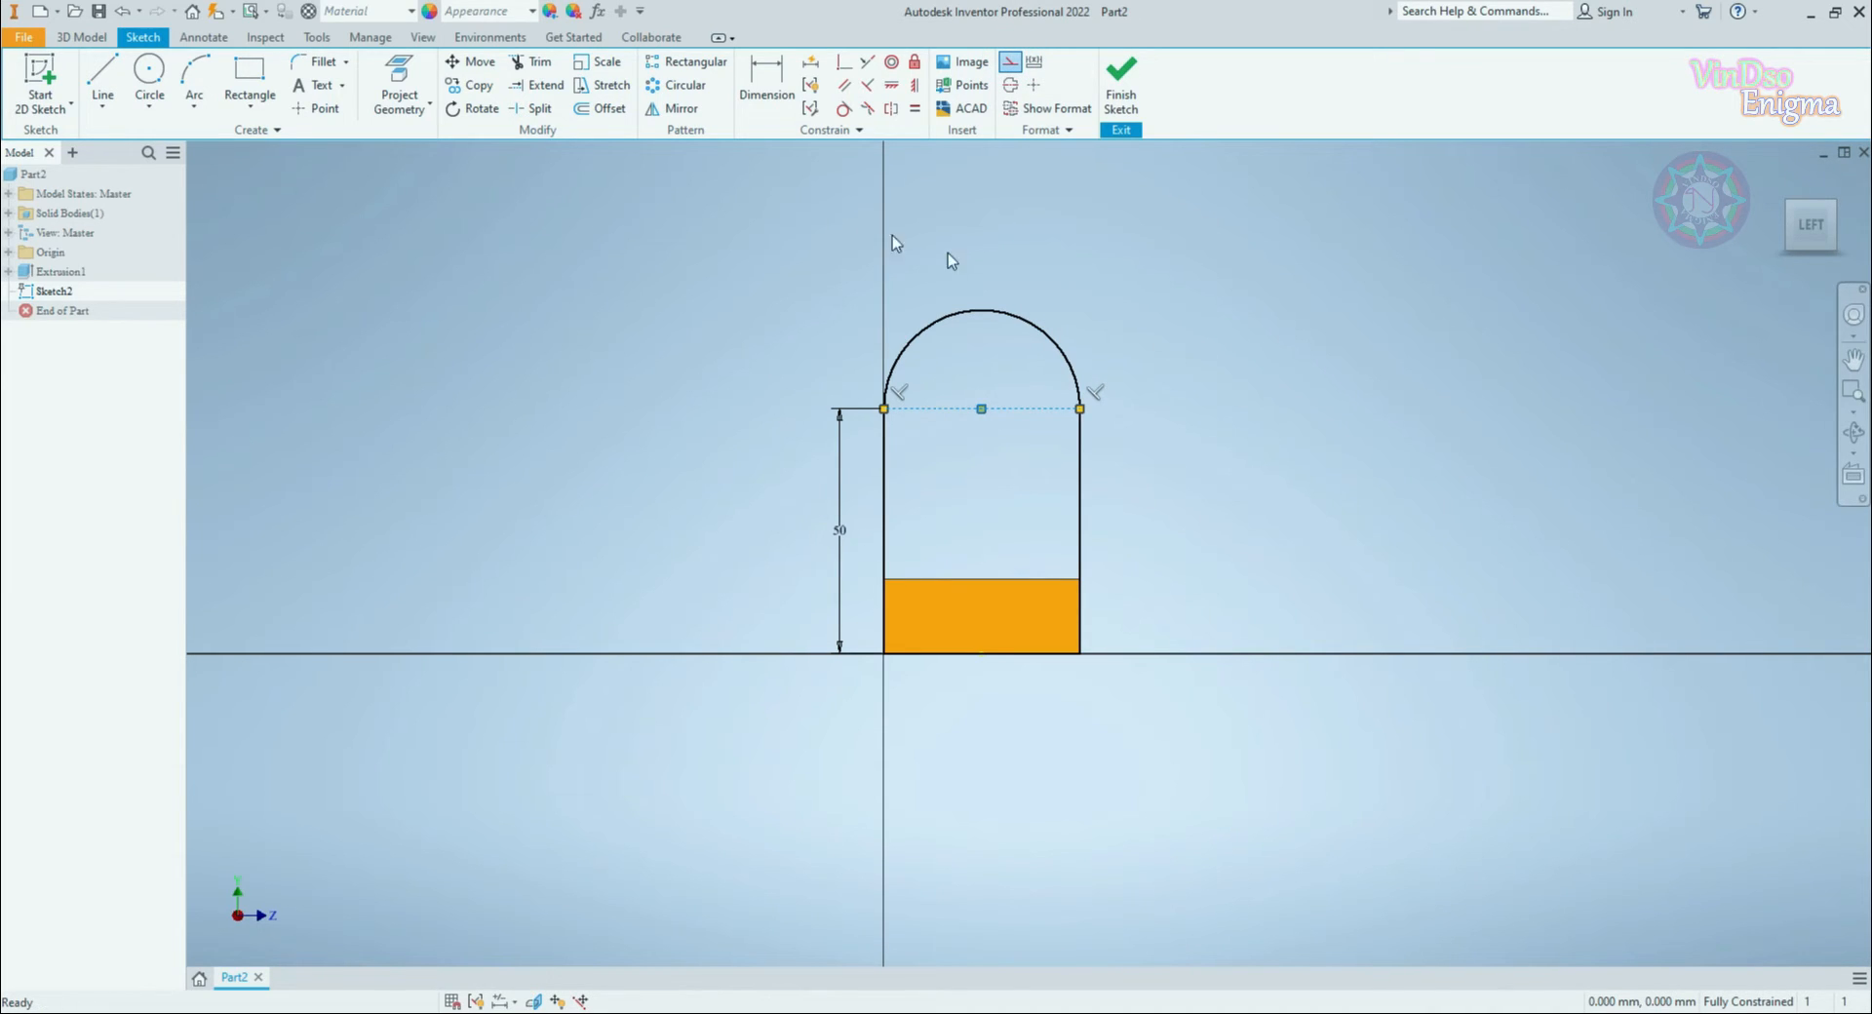
left_click(398, 83)
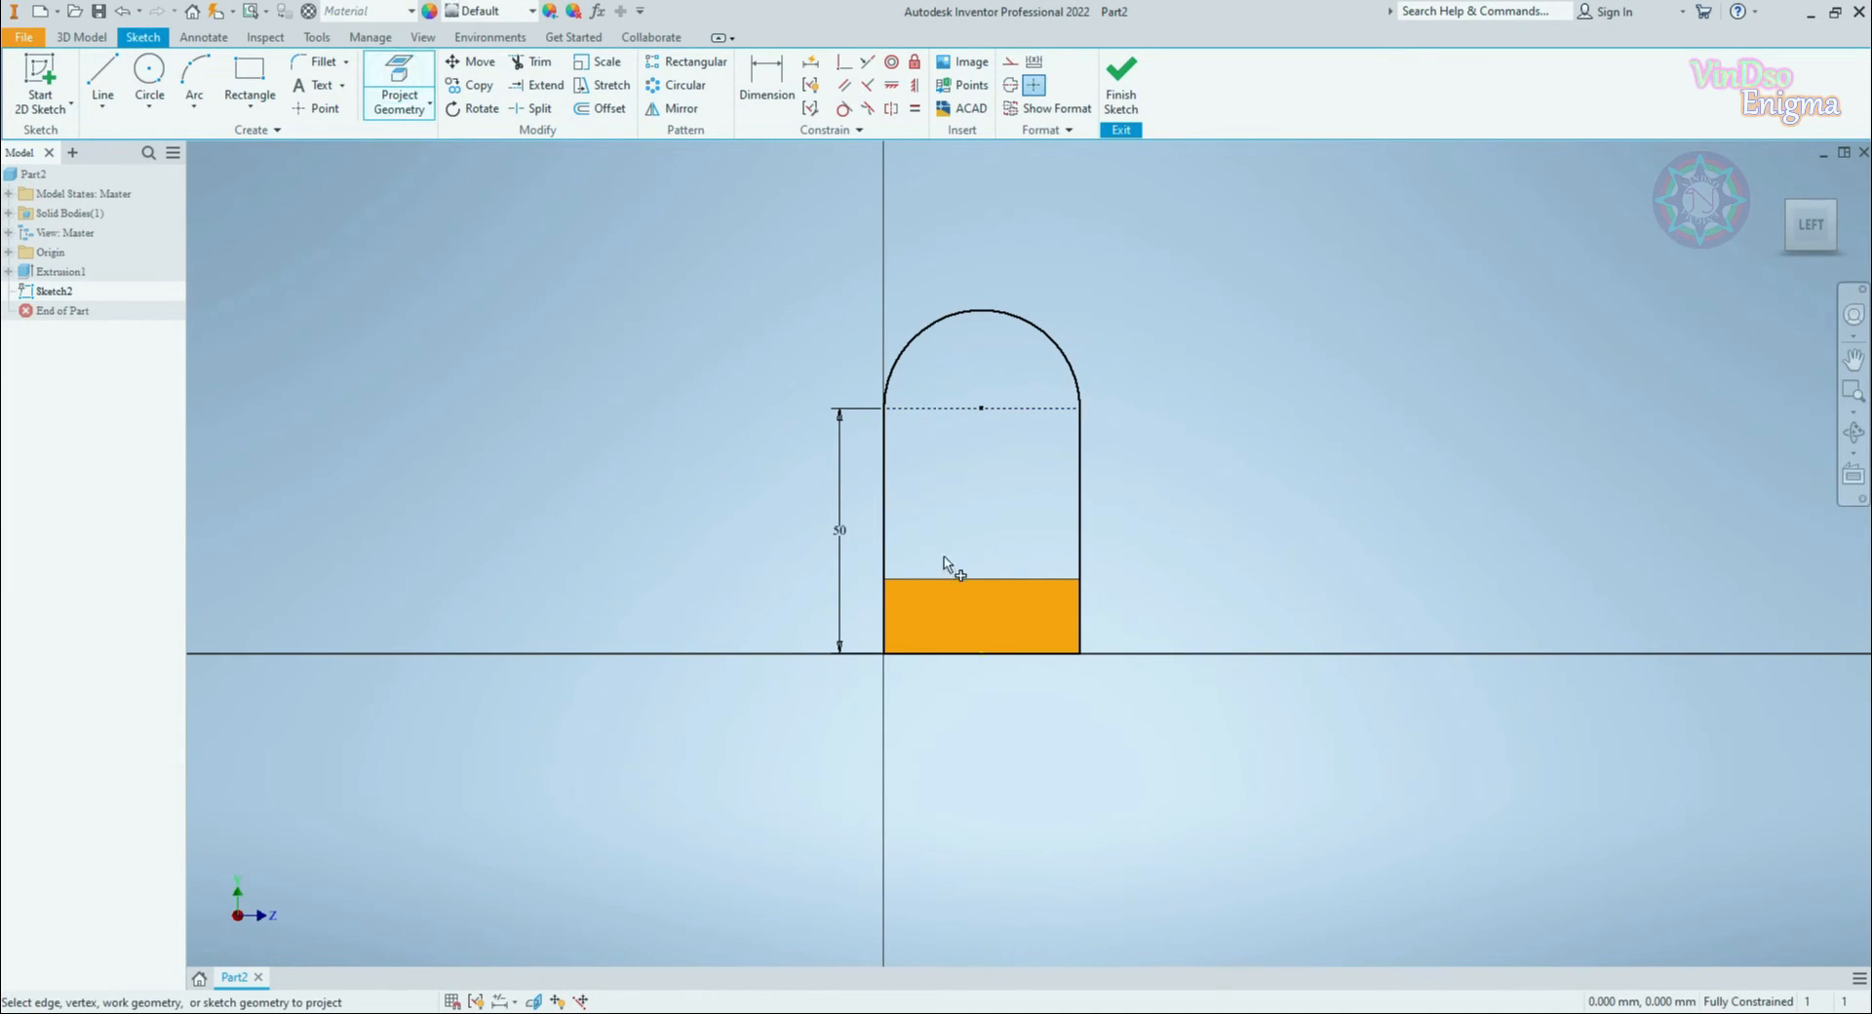
left_click(961, 582)
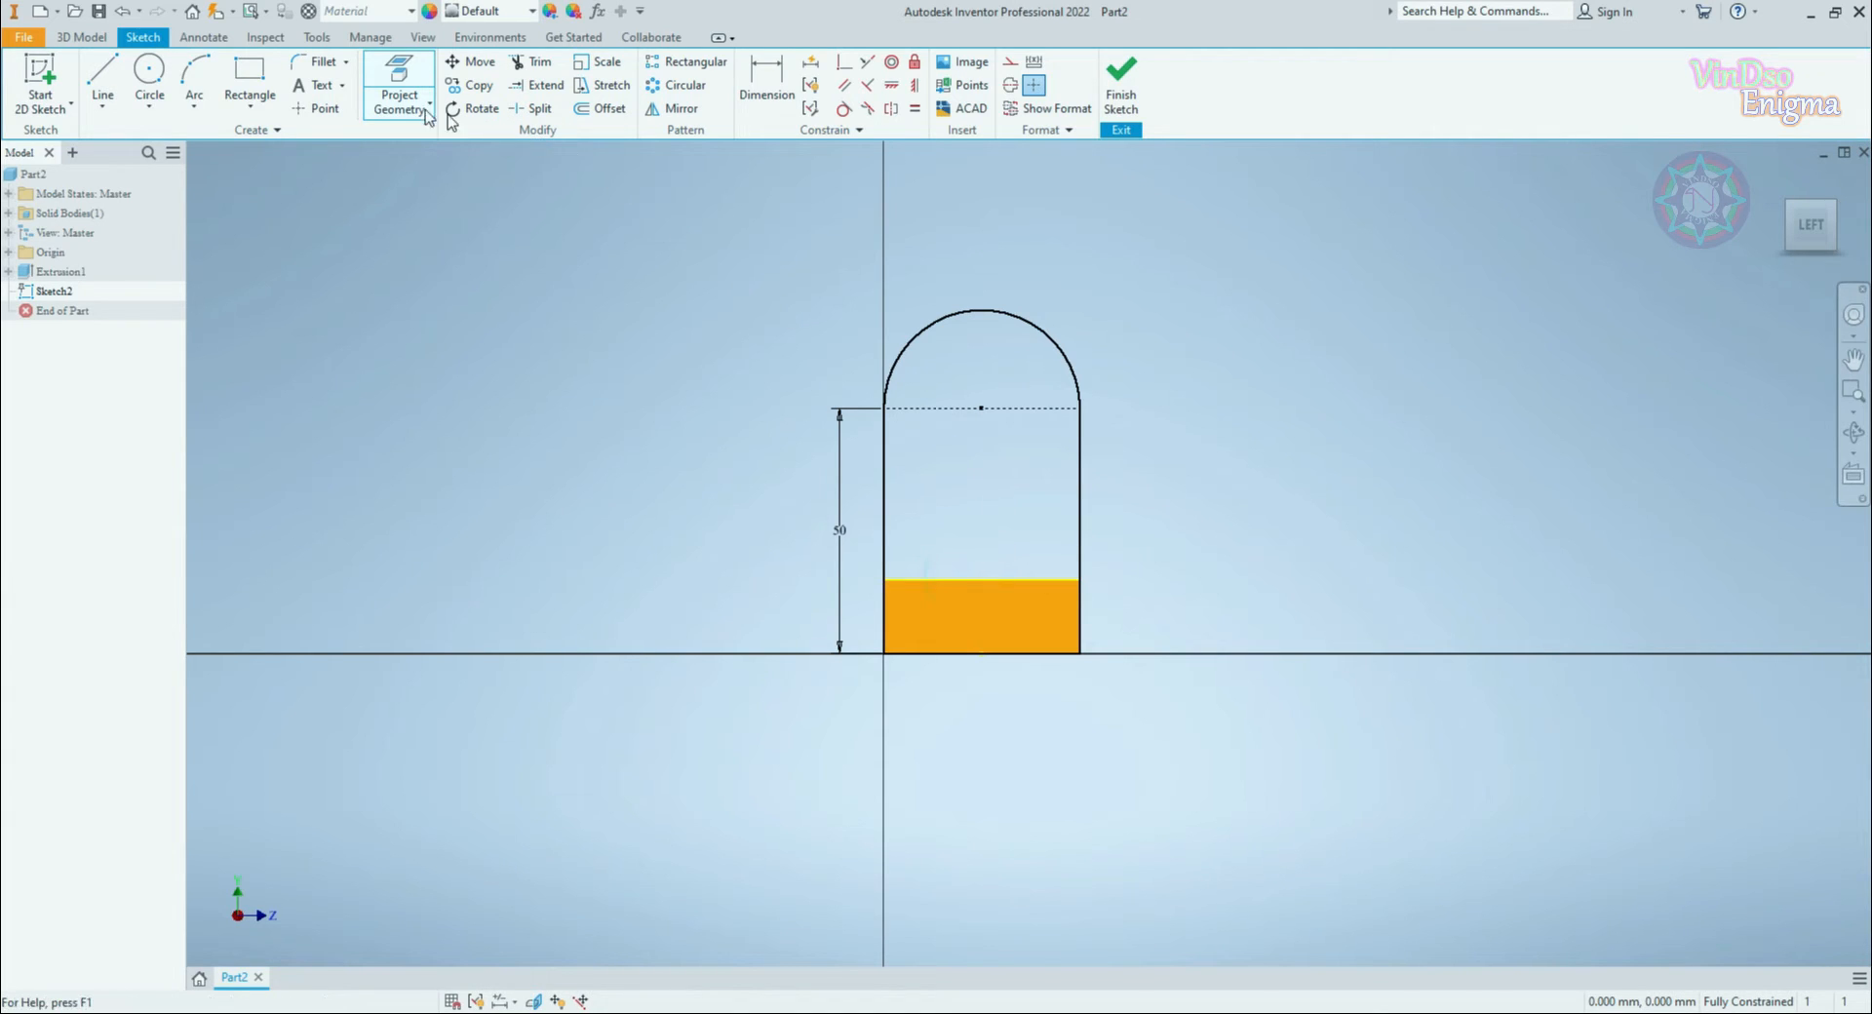
Step: Extrude the round-topped profile above the base 15 mm in the flipped direction, toward the base's rounded end, joined to the base
left_click(85, 37)
left_click(102, 72)
left_click(753, 400)
left_click(378, 309)
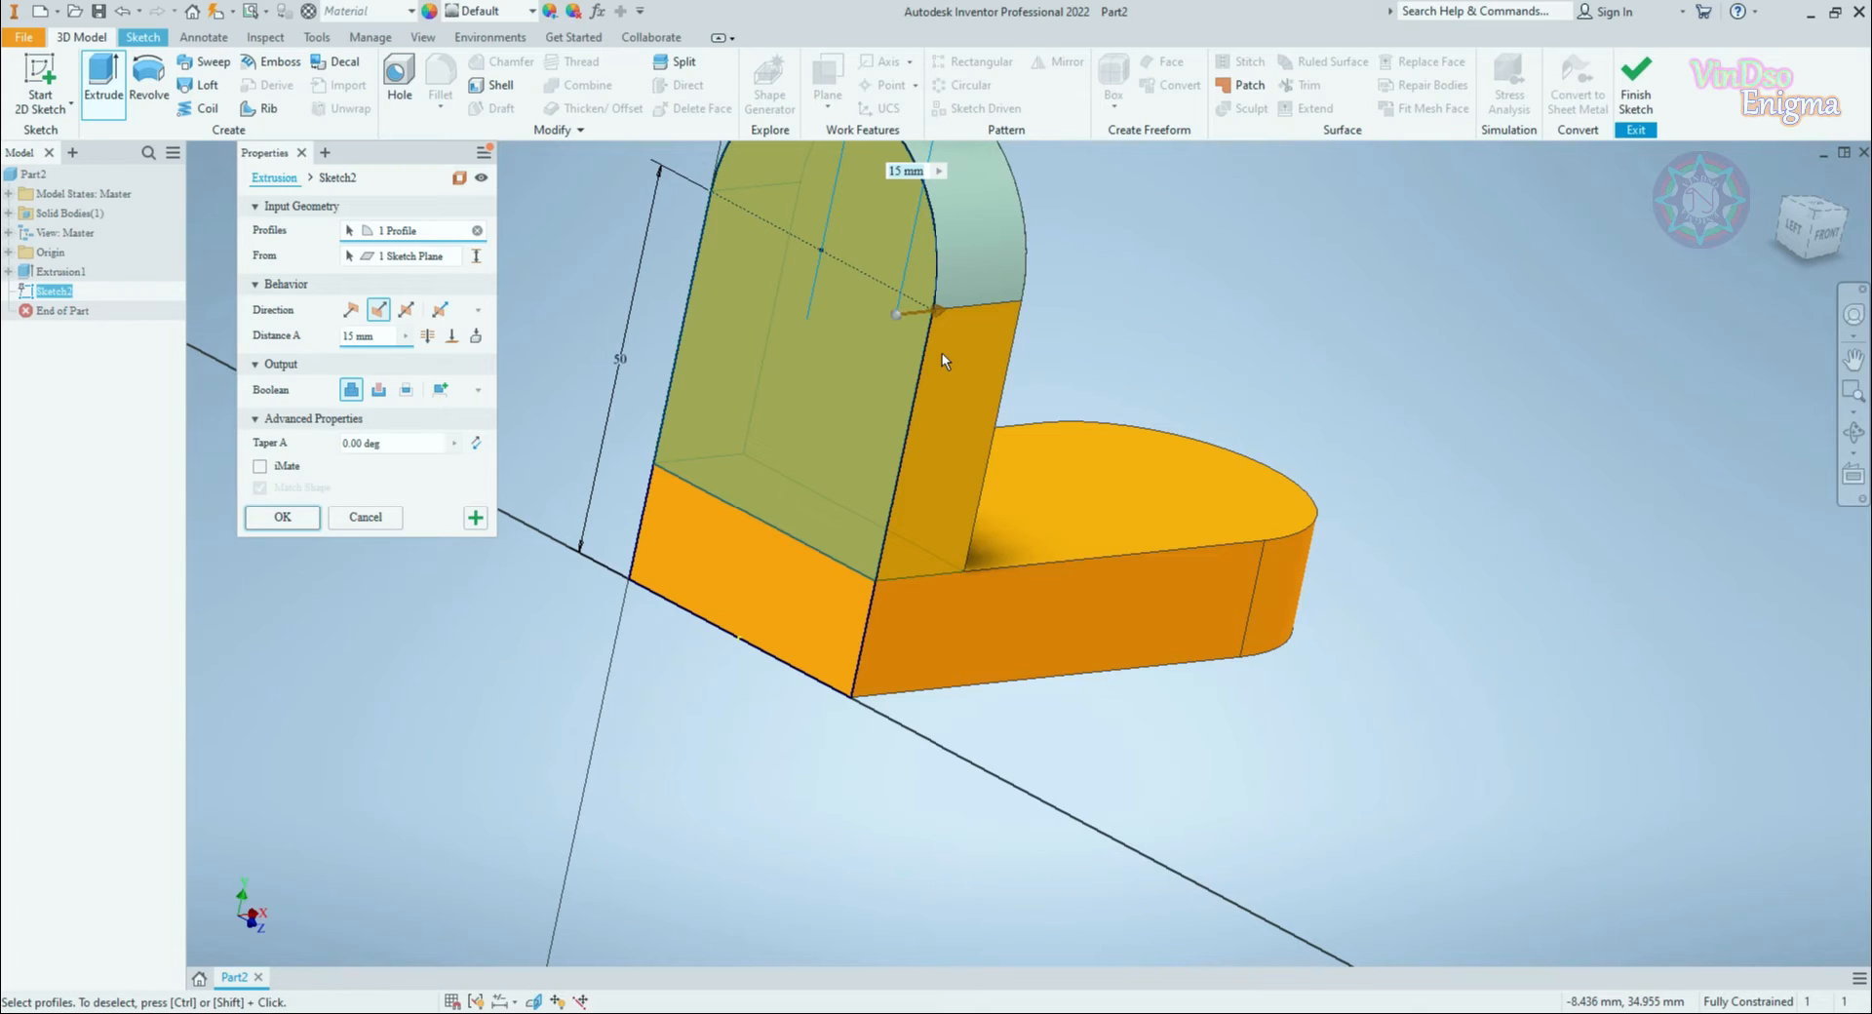
type("15")
left_click(282, 516)
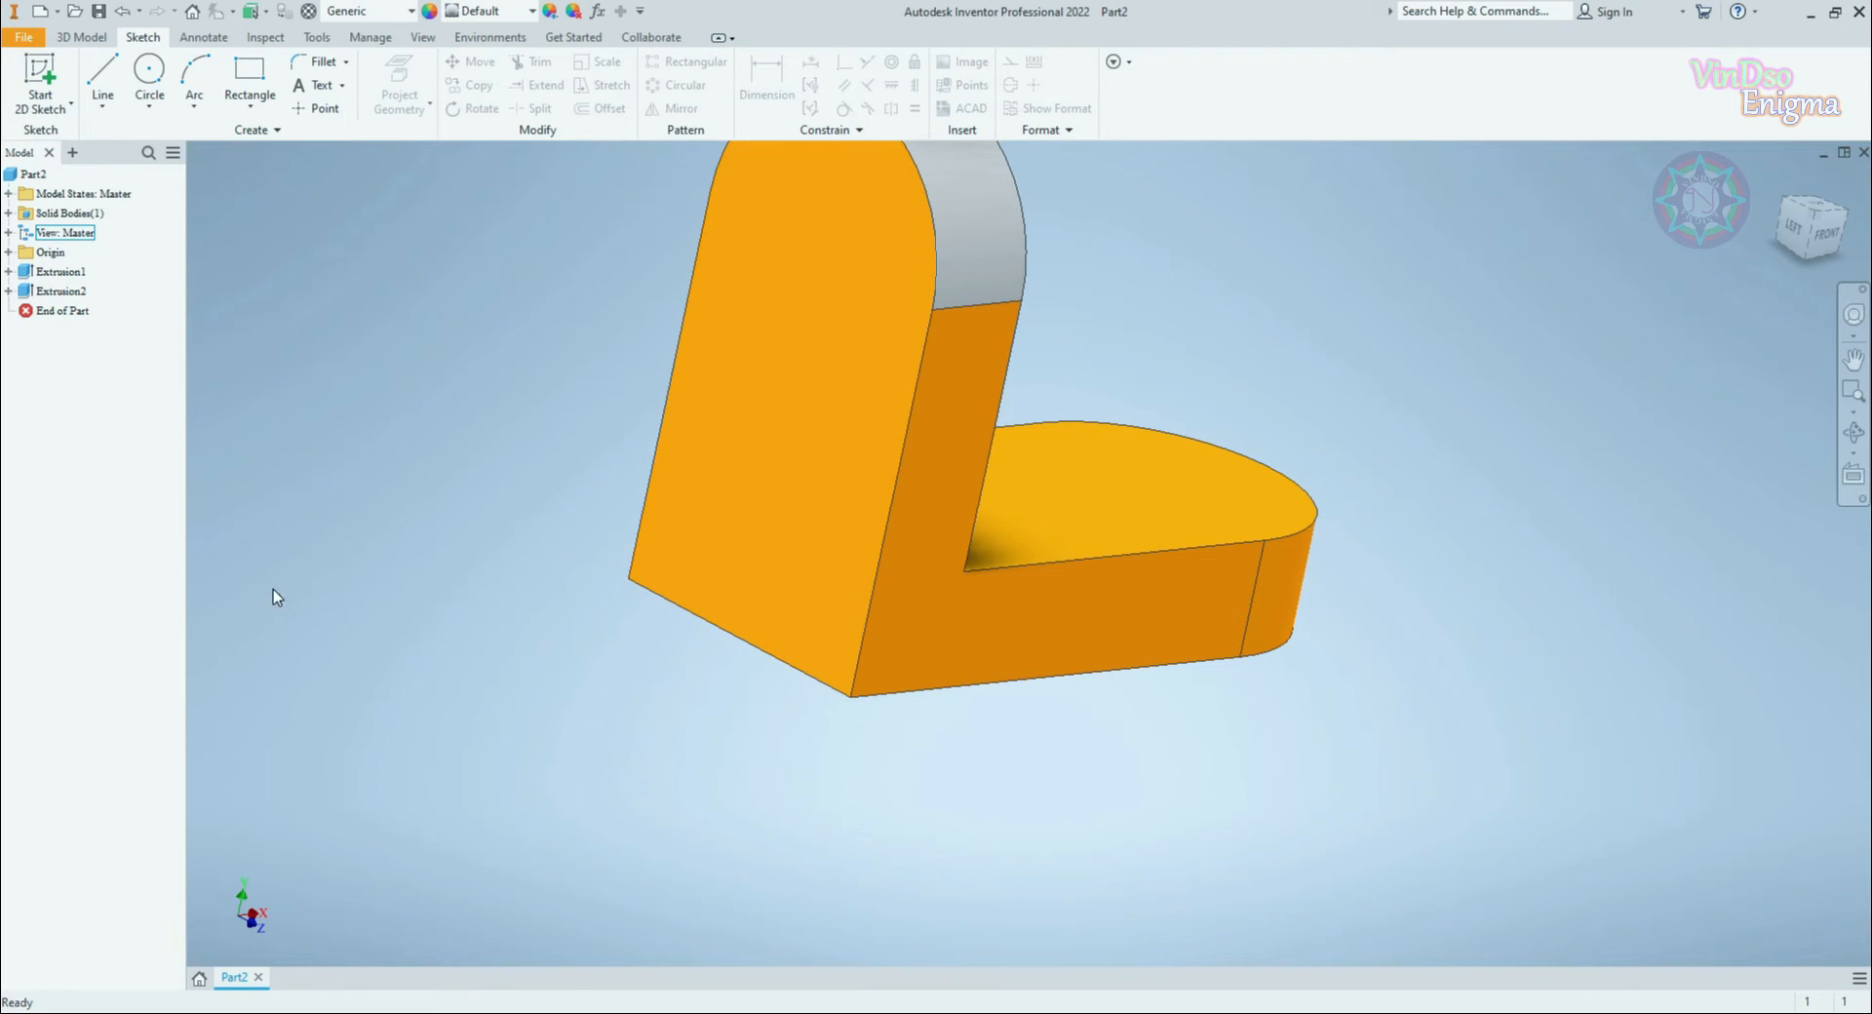
Step: Turn on reflections for the model display, keeping the current visual style
middle_click_drag(1302, 288, 1167, 296, "shift")
left_click(425, 38)
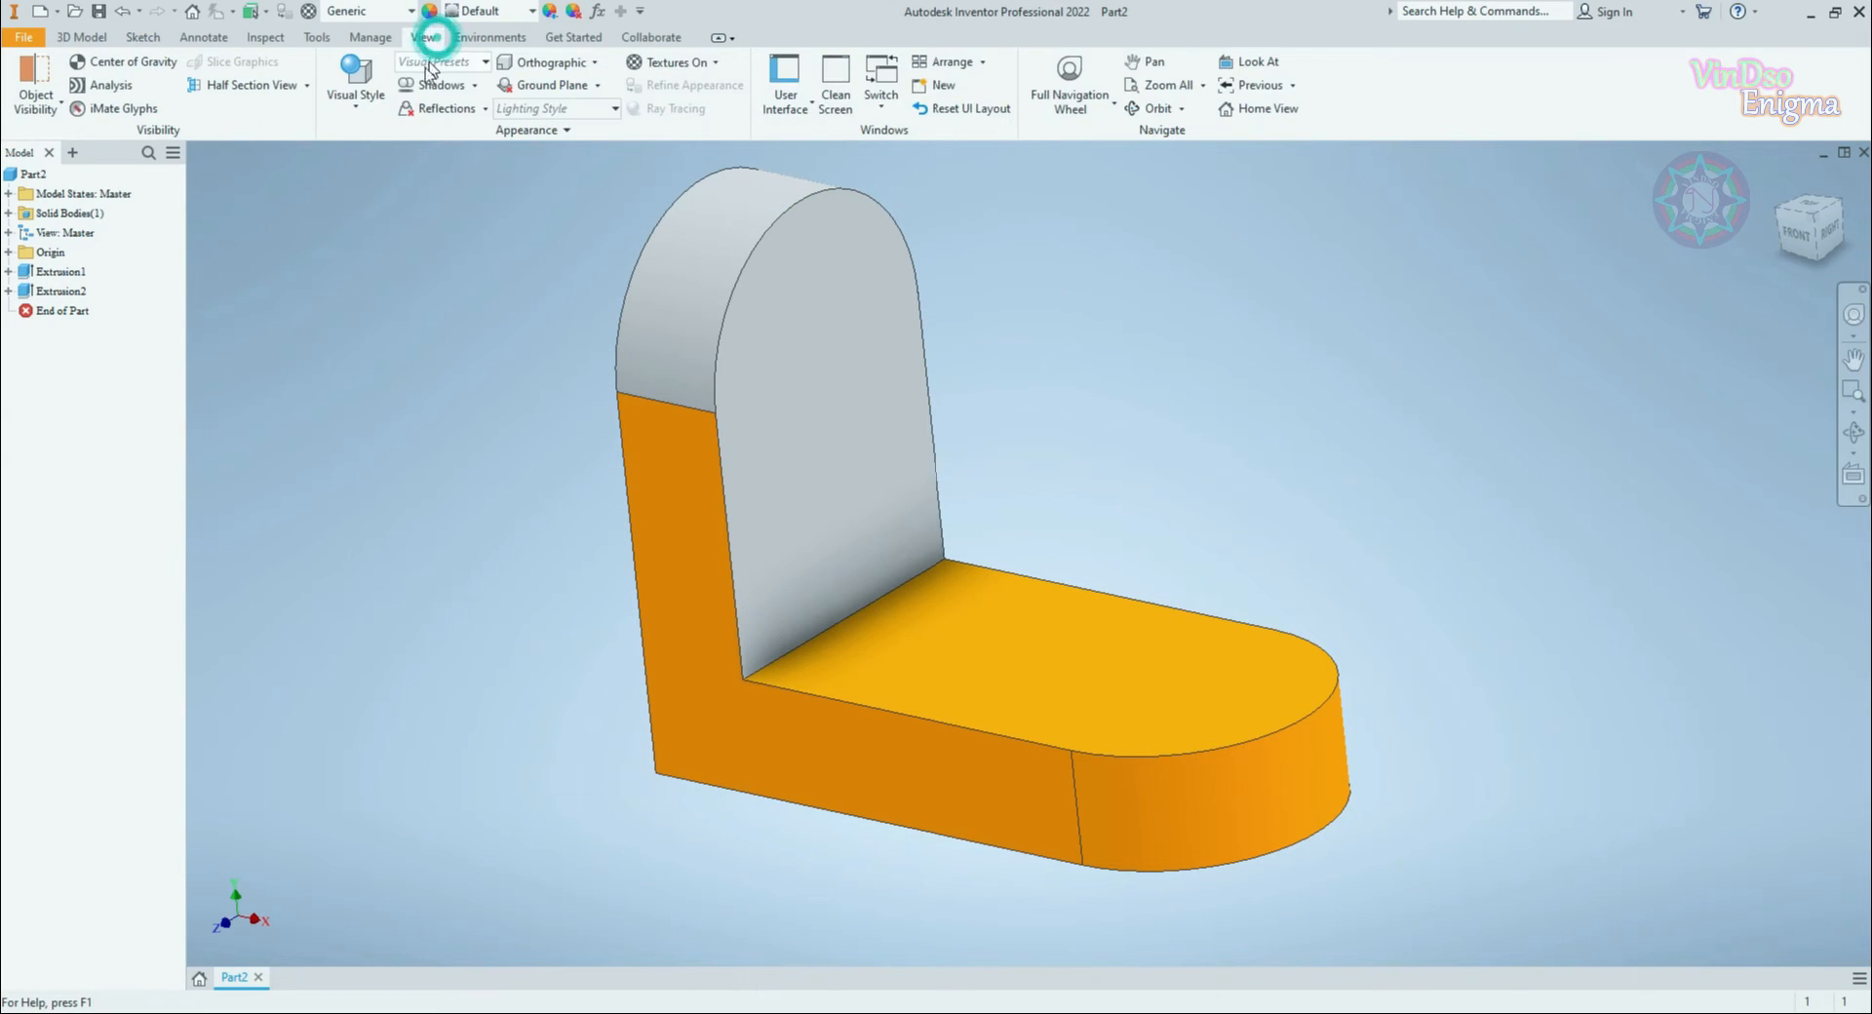
left_click(356, 92)
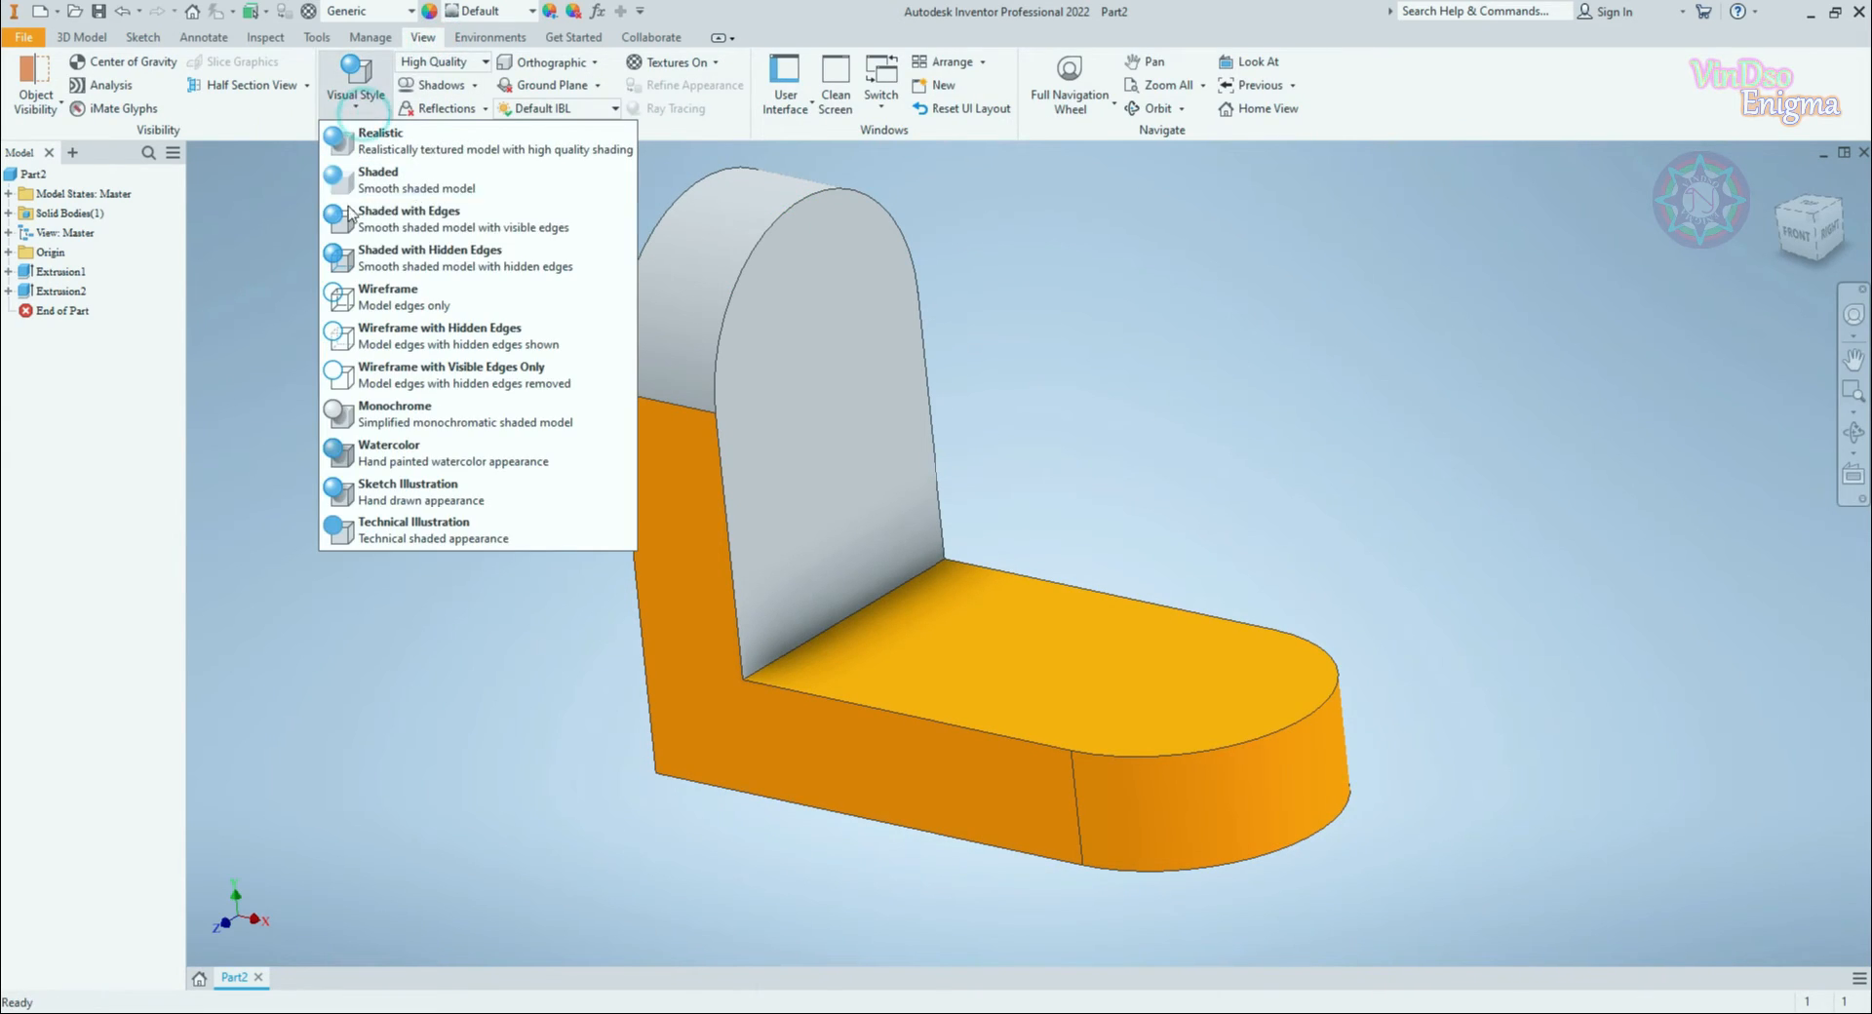
left_click(446, 112)
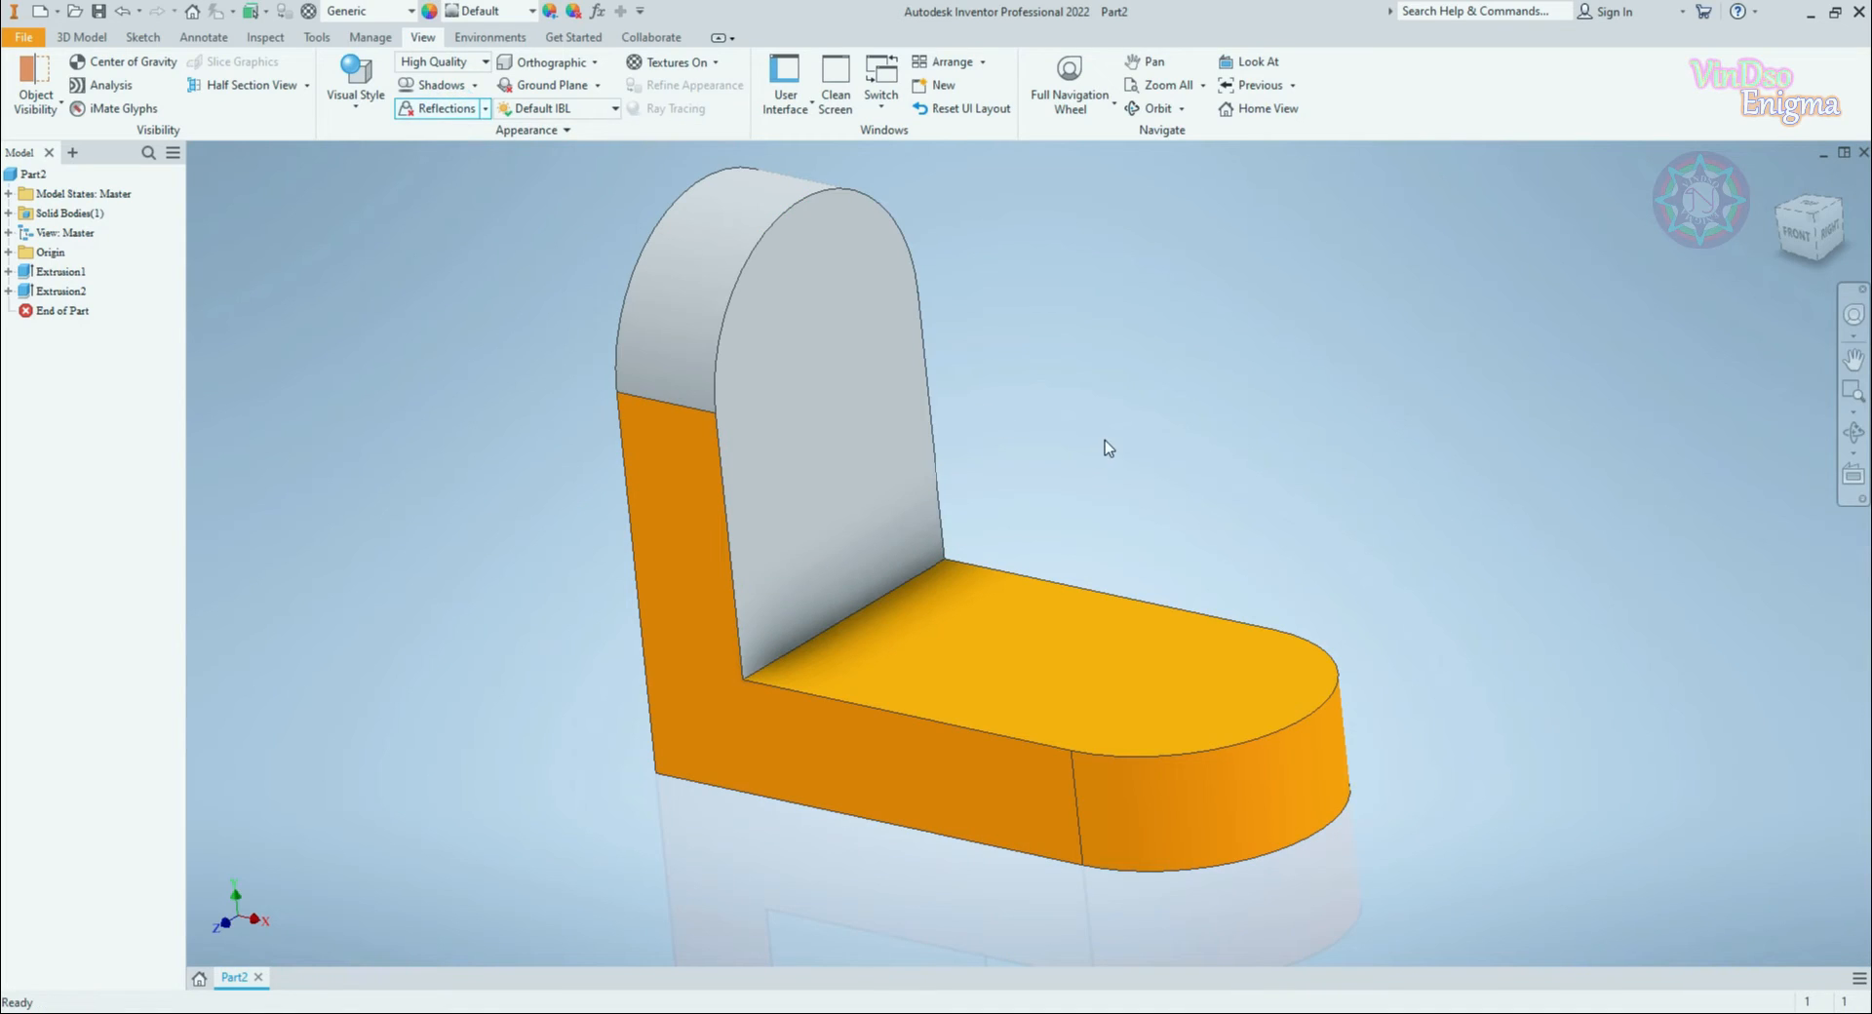
Step: Start a sketch on the base's top face and draw a 20 mm circle concentric with its rounded end
scroll(1106, 418, "down", 4)
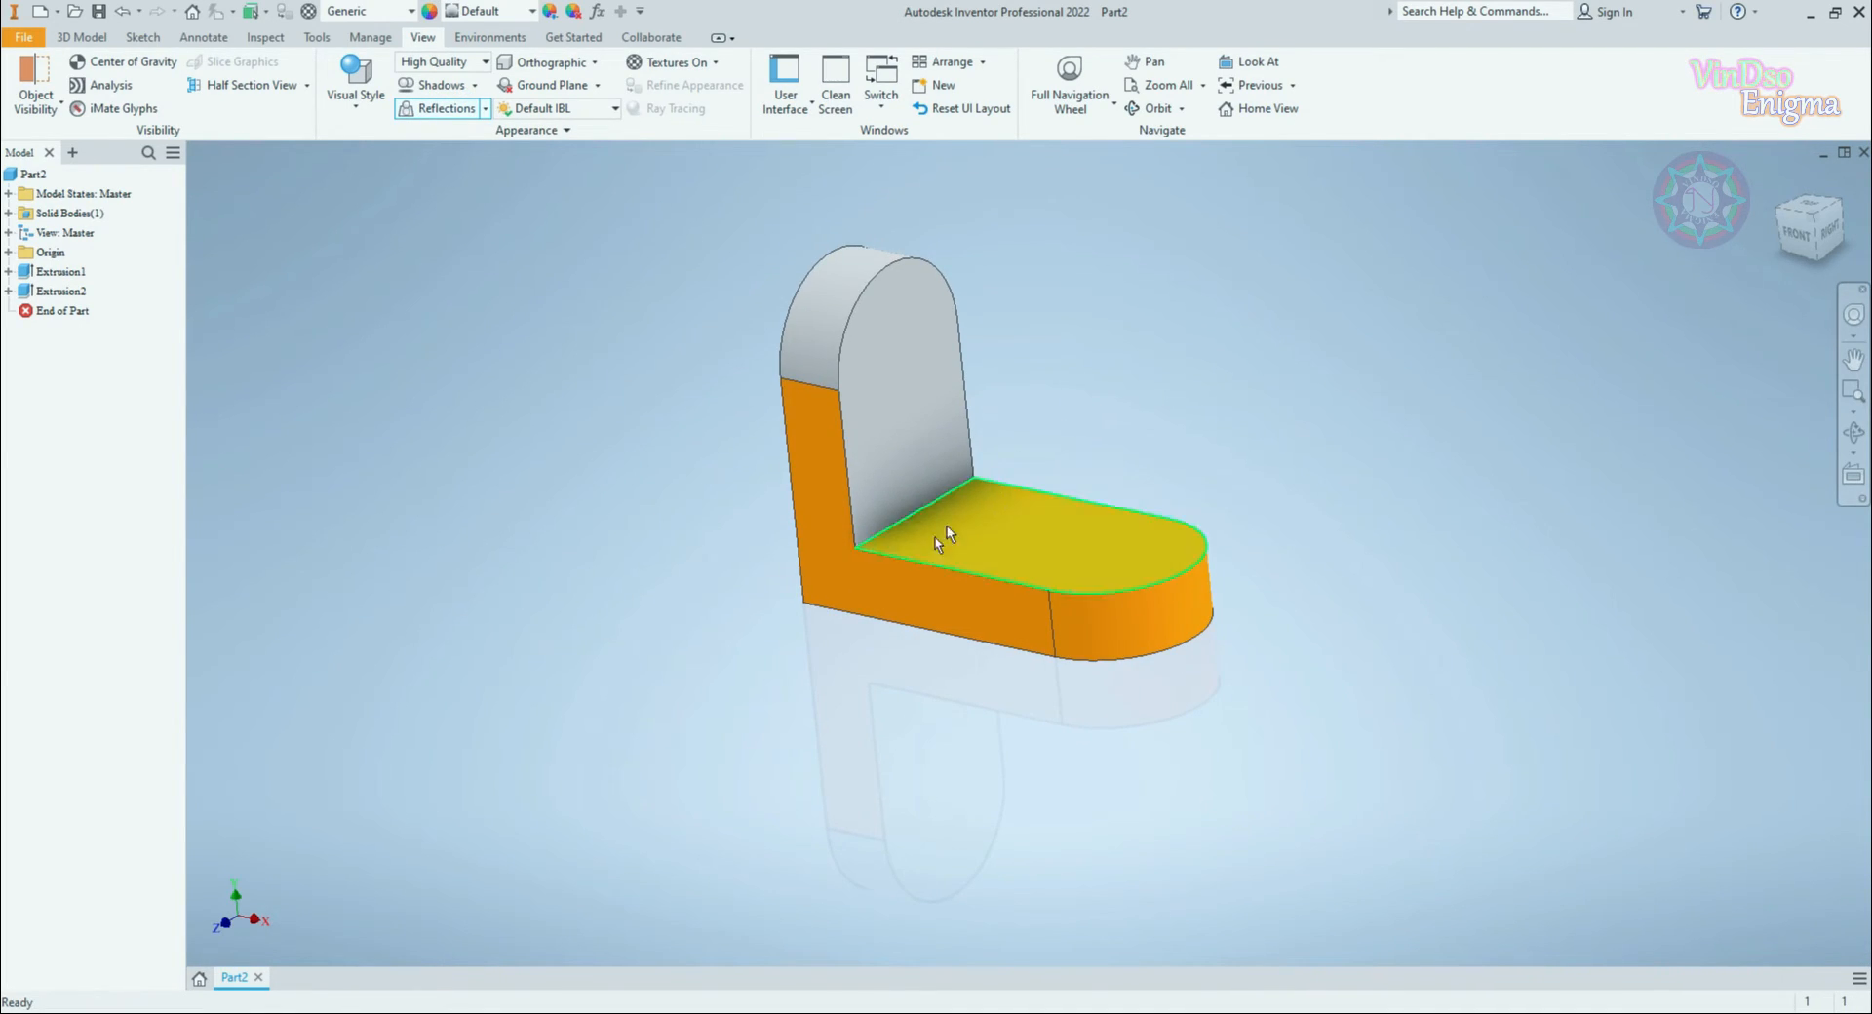
left_click(1026, 551)
left_click(1164, 532)
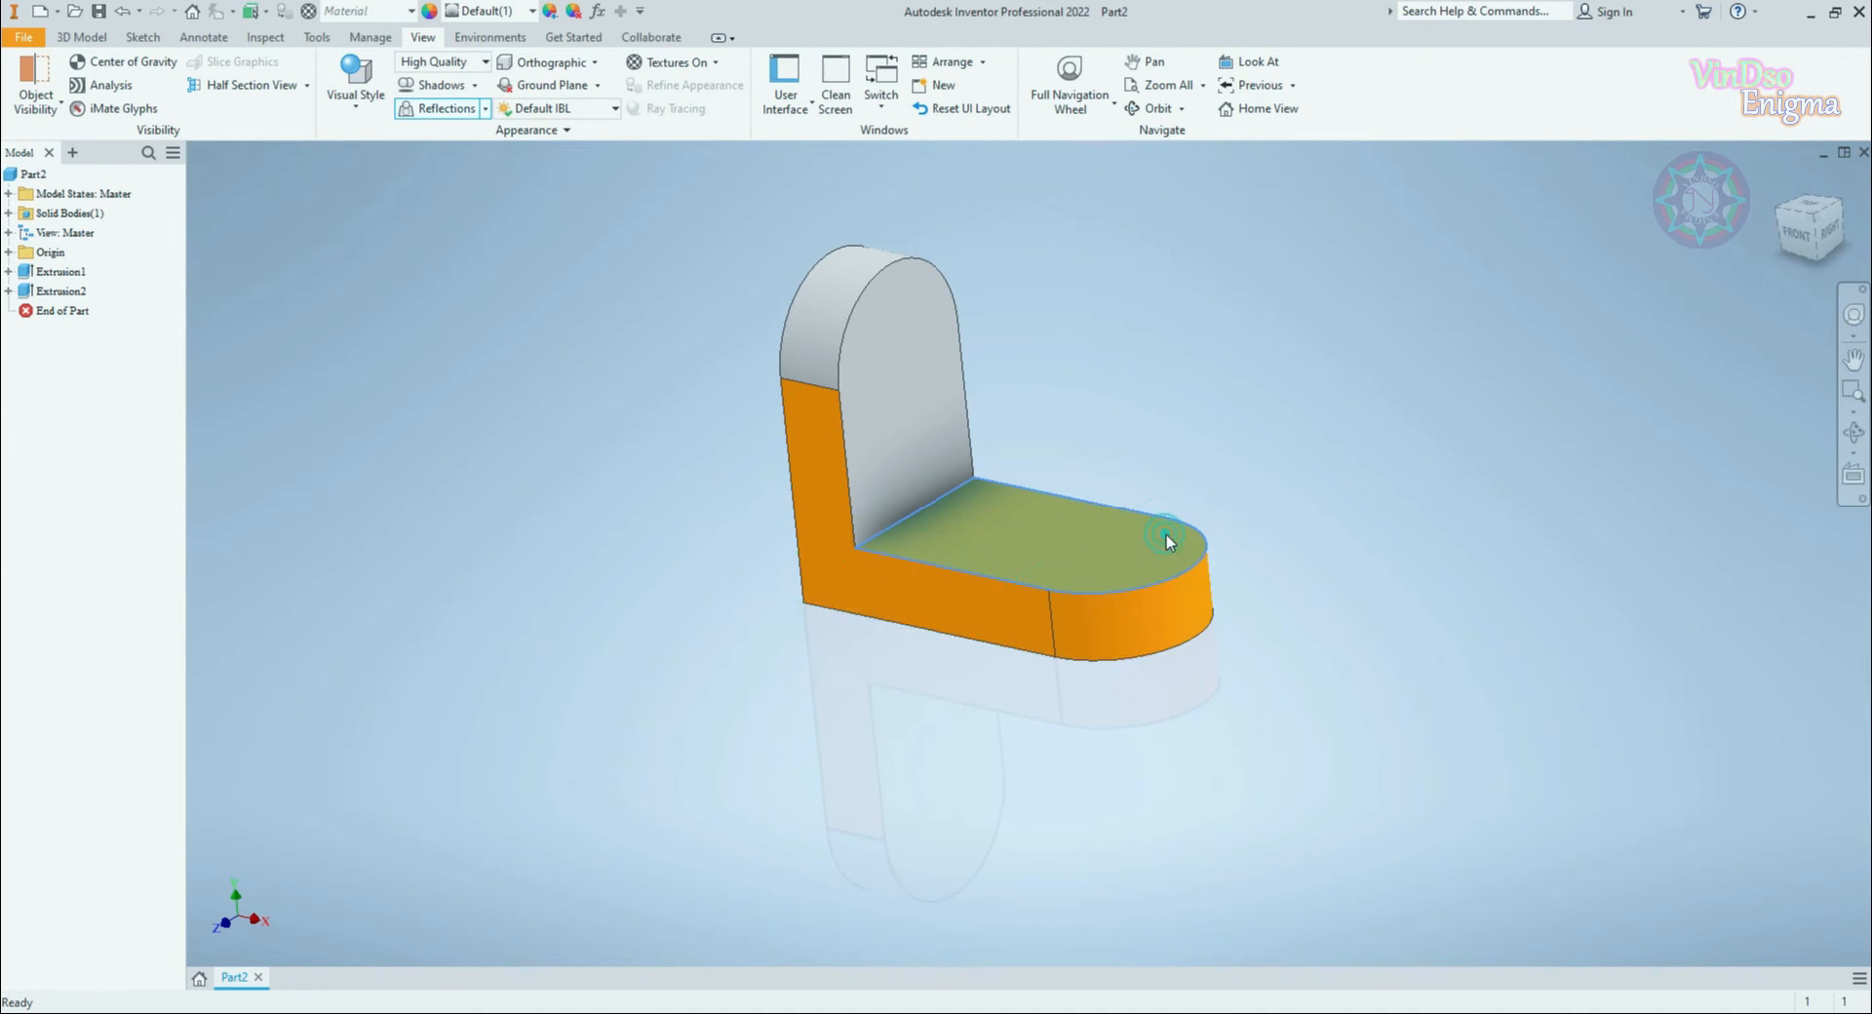
middle_click_drag(1231, 527, 1084, 555)
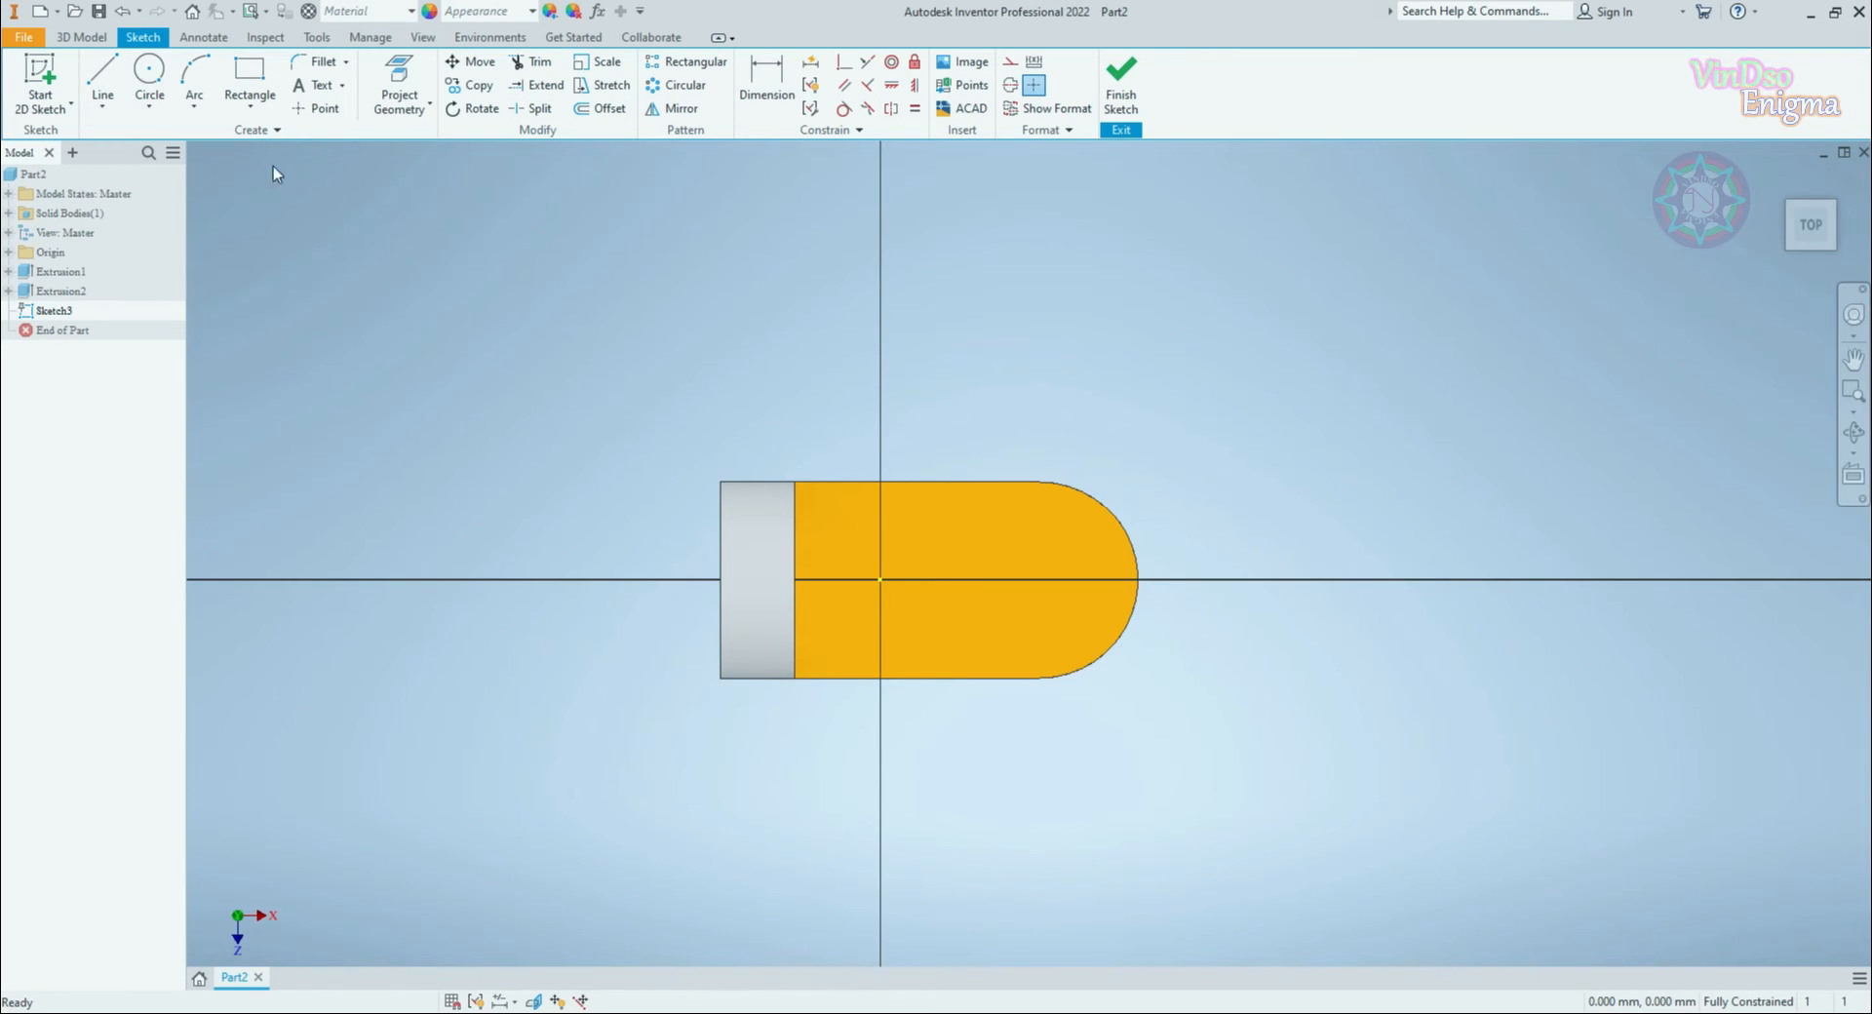
left_click(149, 73)
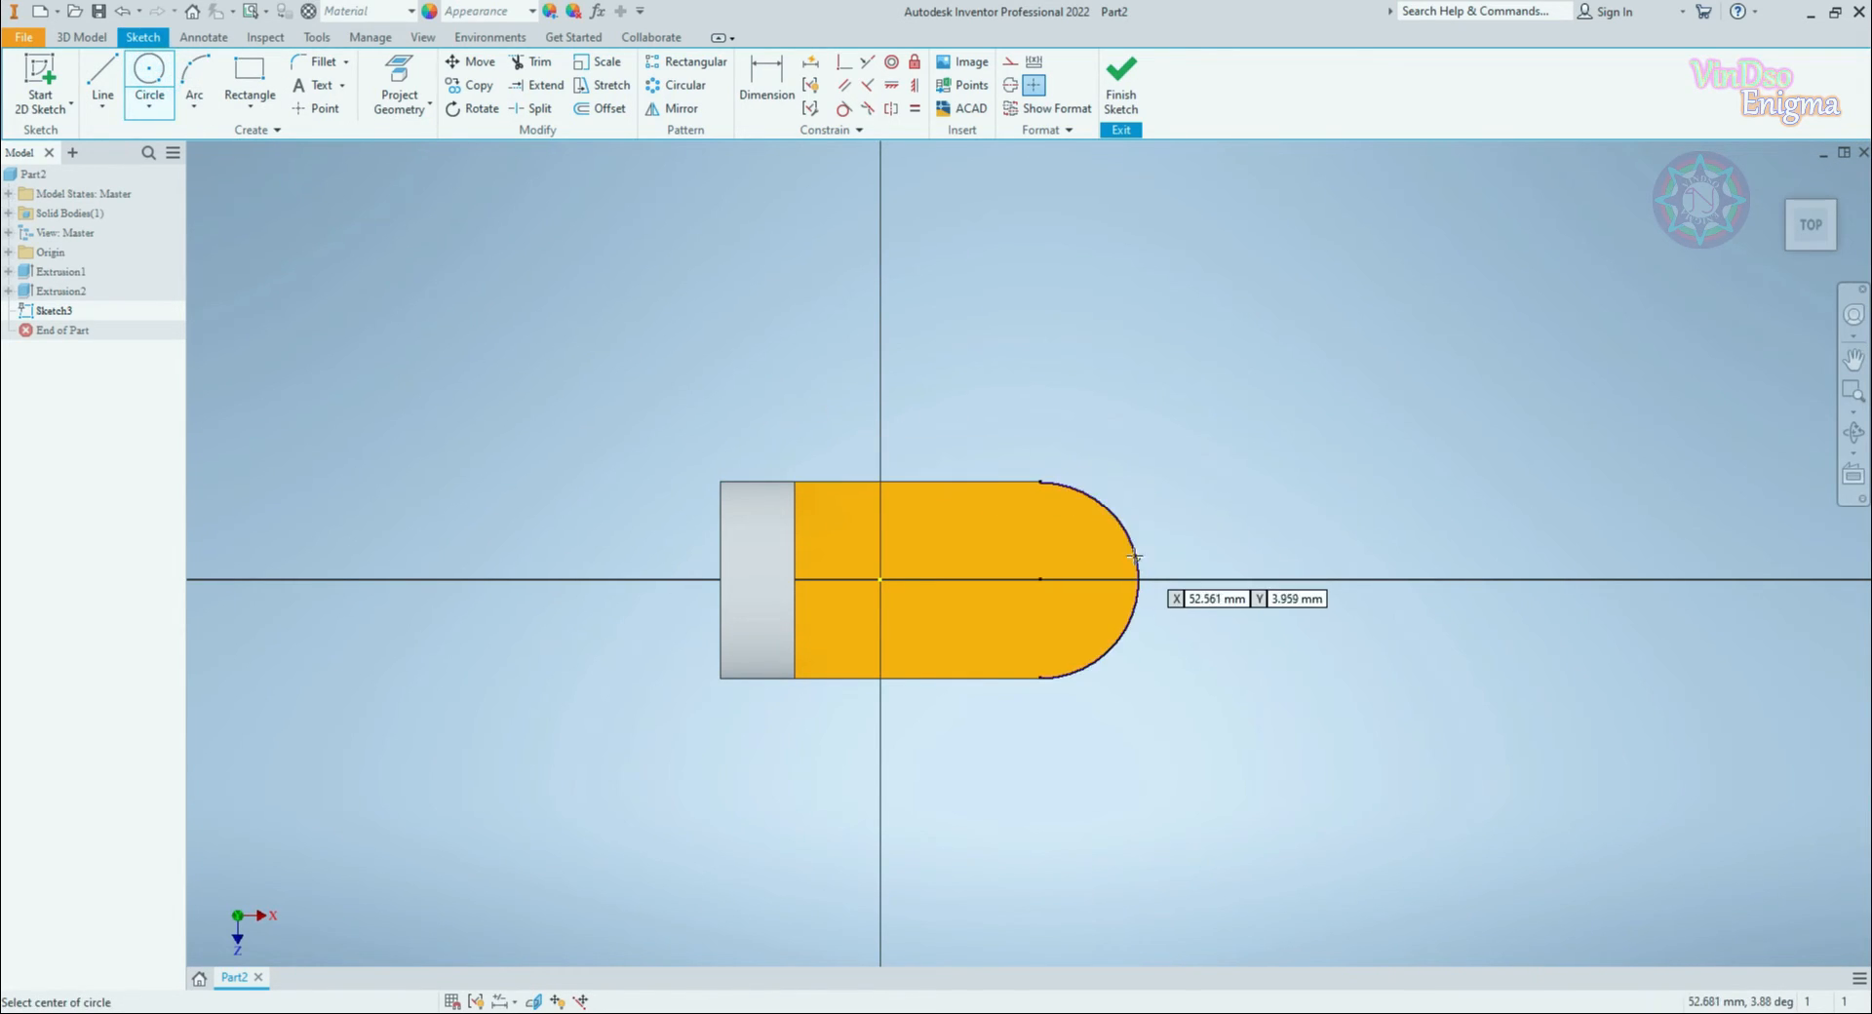
left_click(1037, 579)
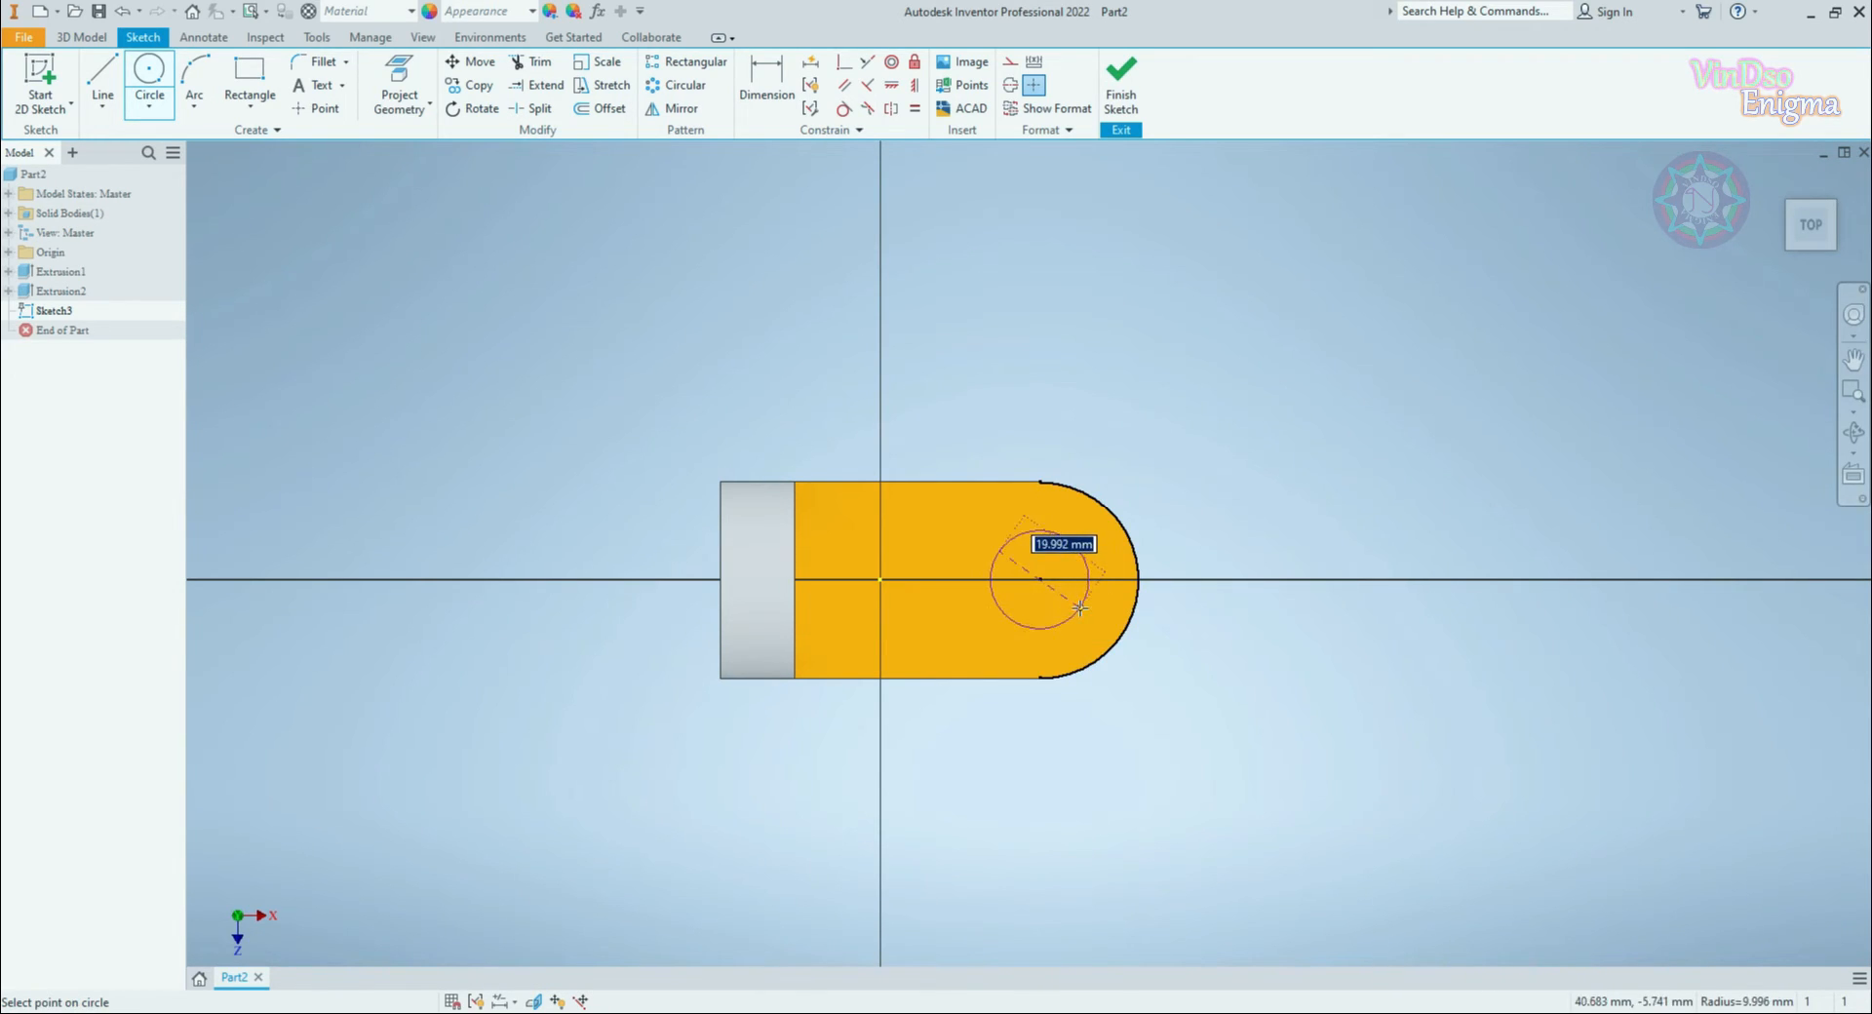
type("2")
key("Return")
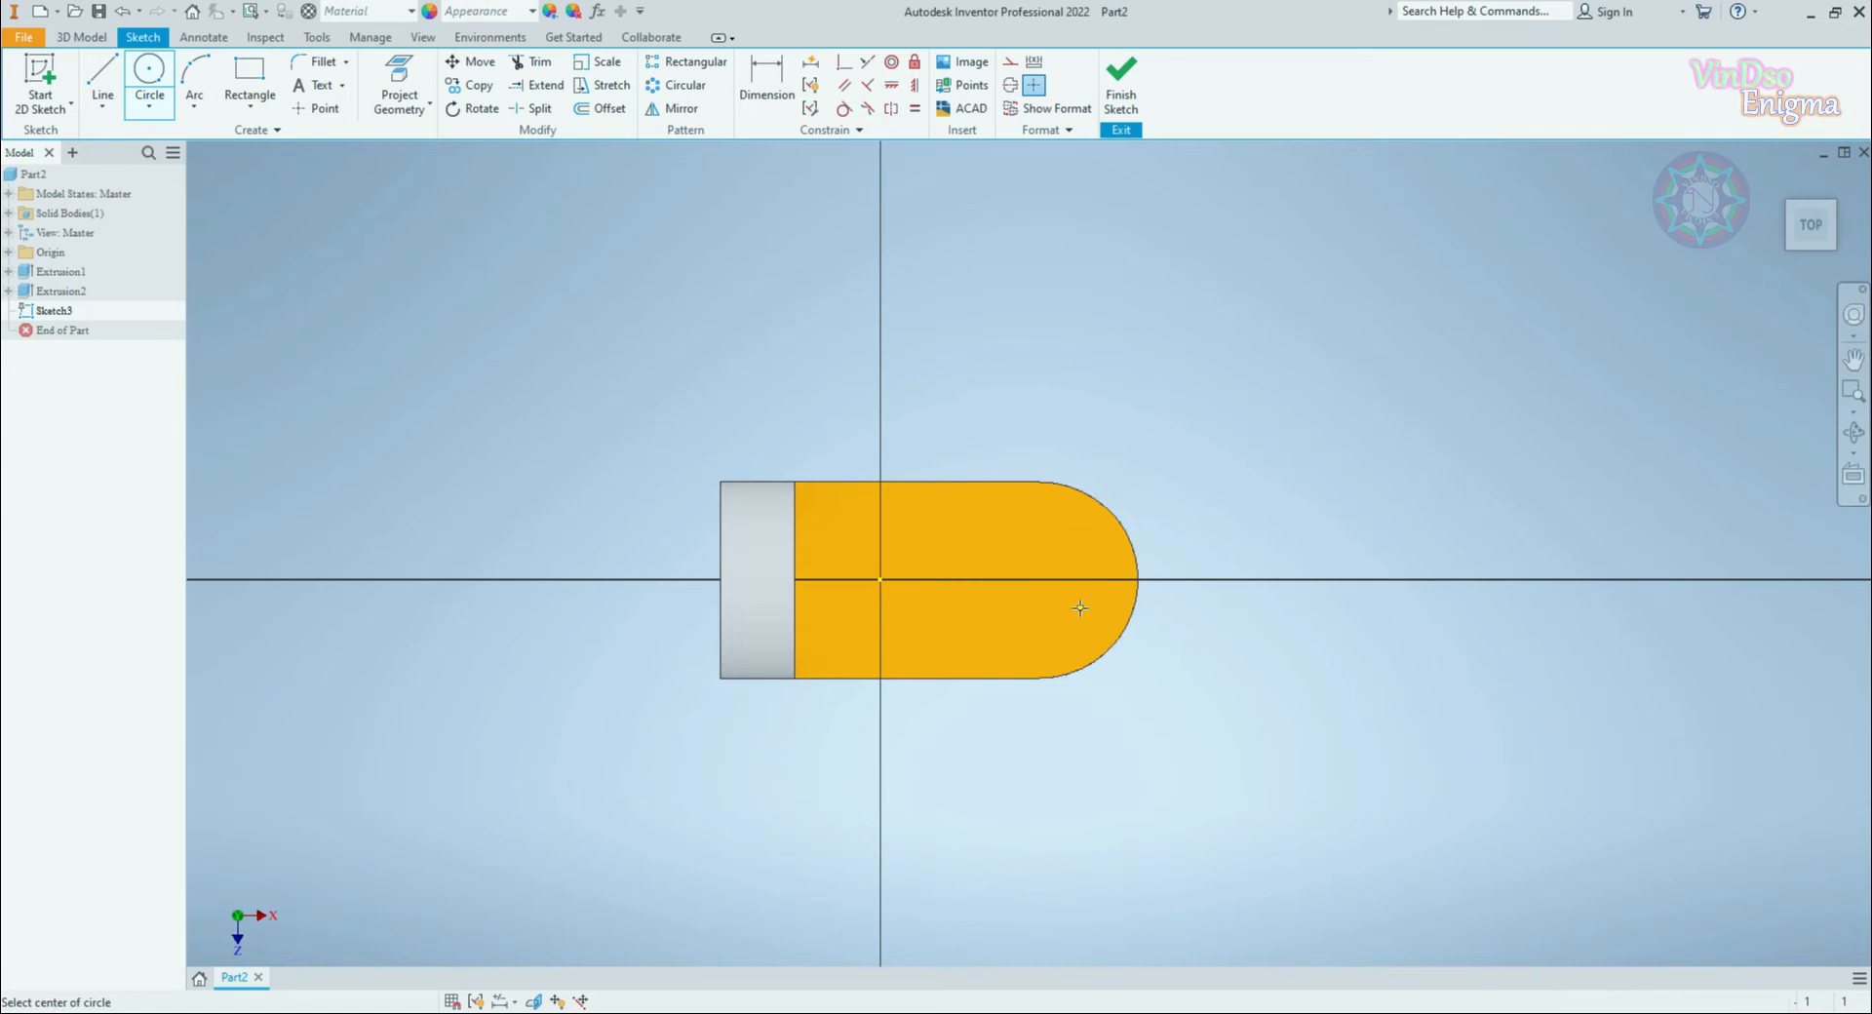
Step: Extrude the circle 15 mm down into the base as a cut to make a through hole
left_click(82, 37)
left_click(102, 78)
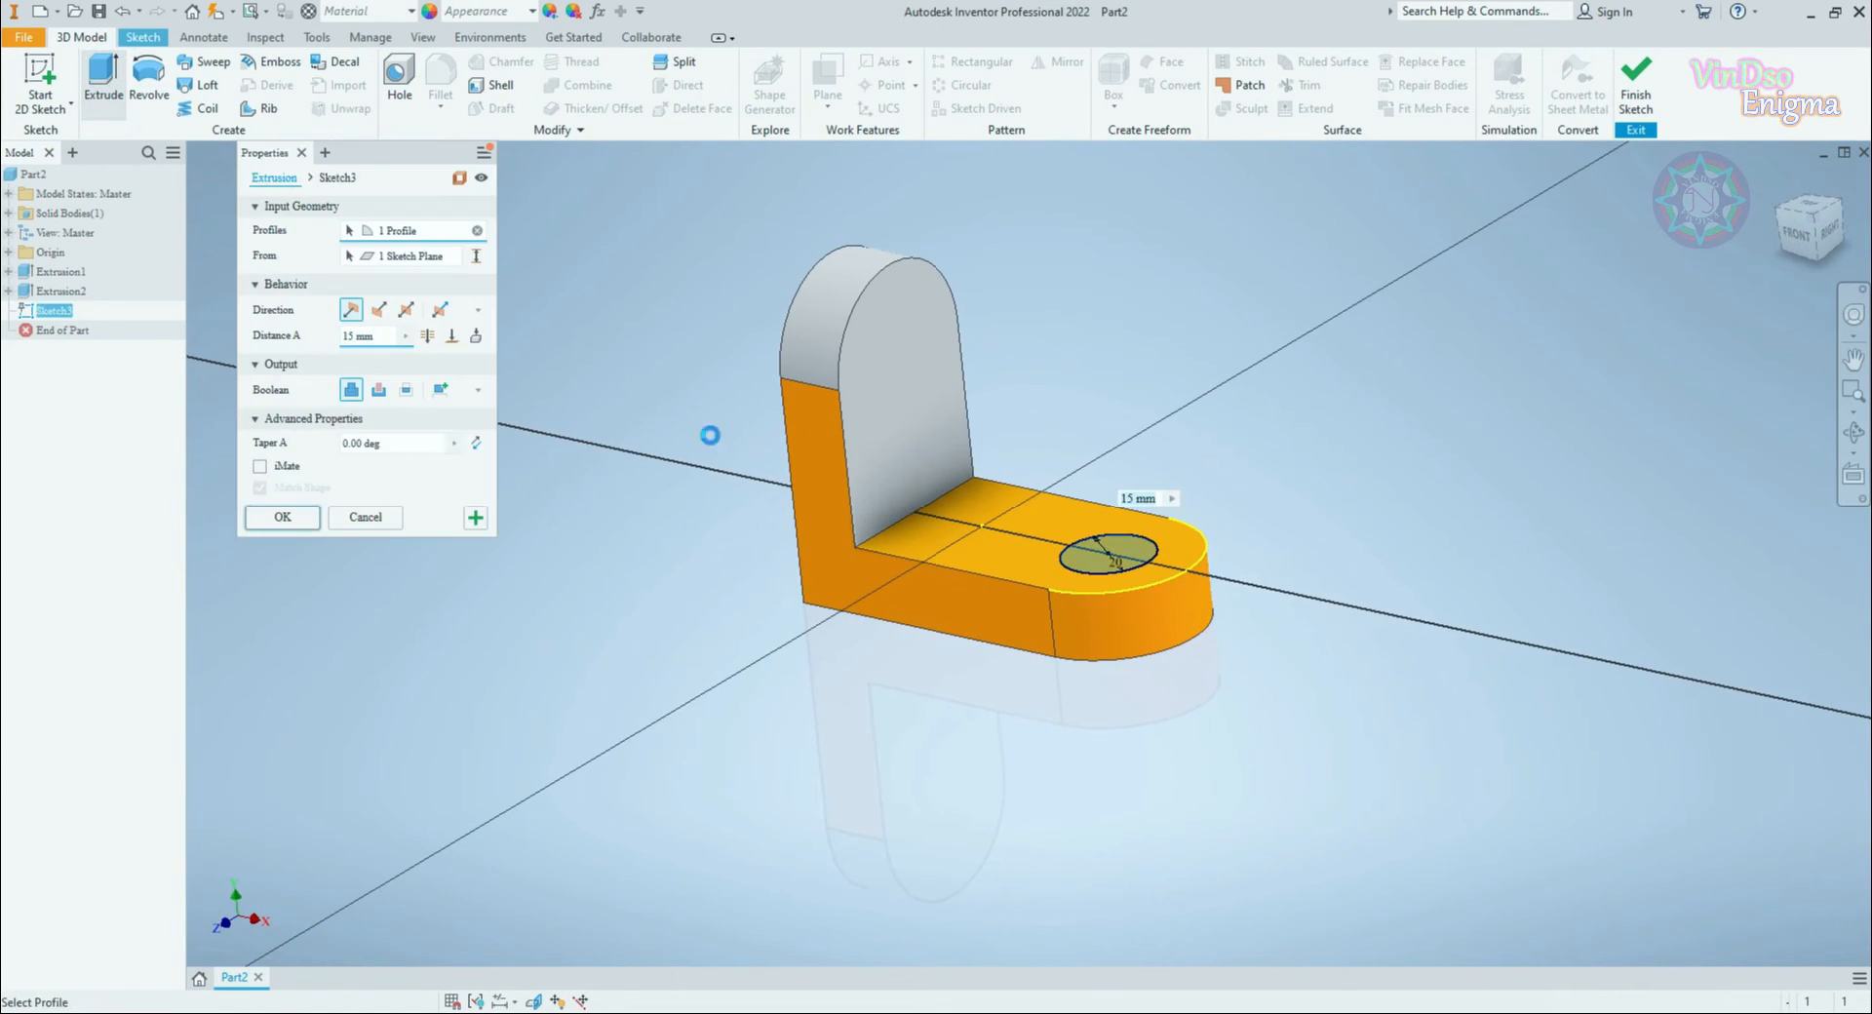
left_click(378, 391)
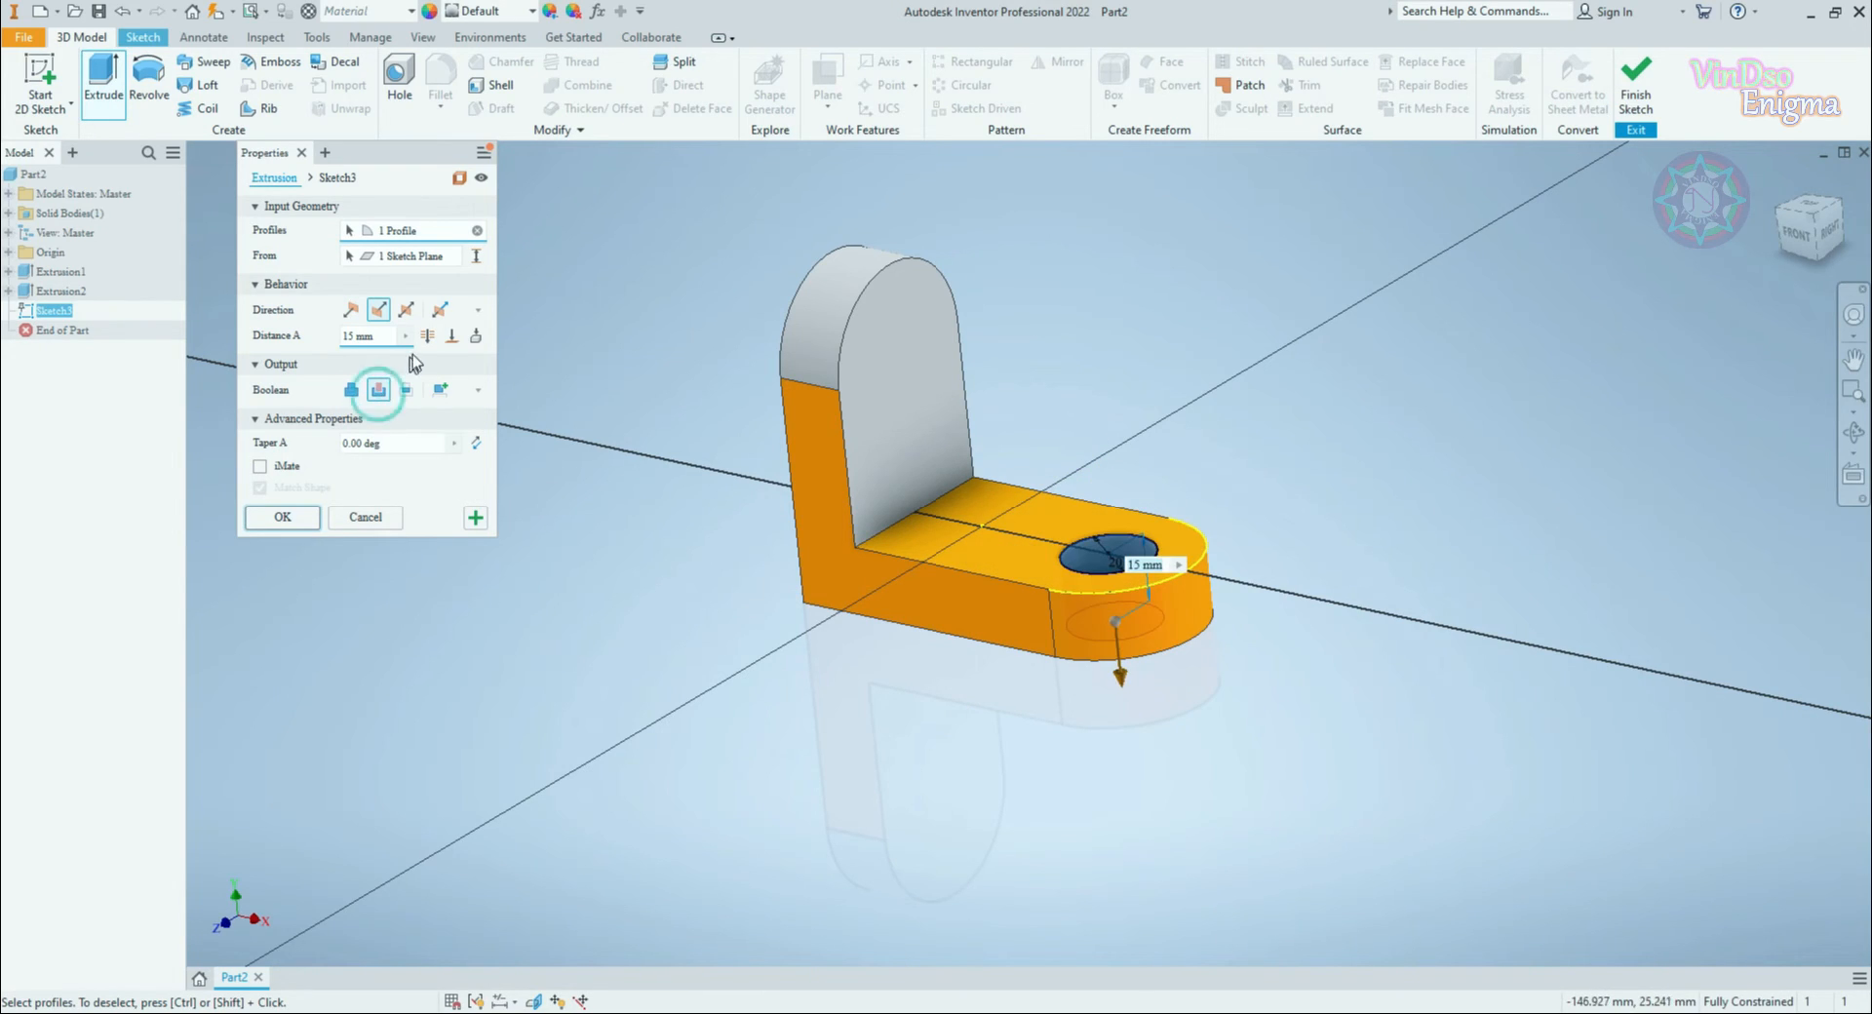
left_click(282, 518)
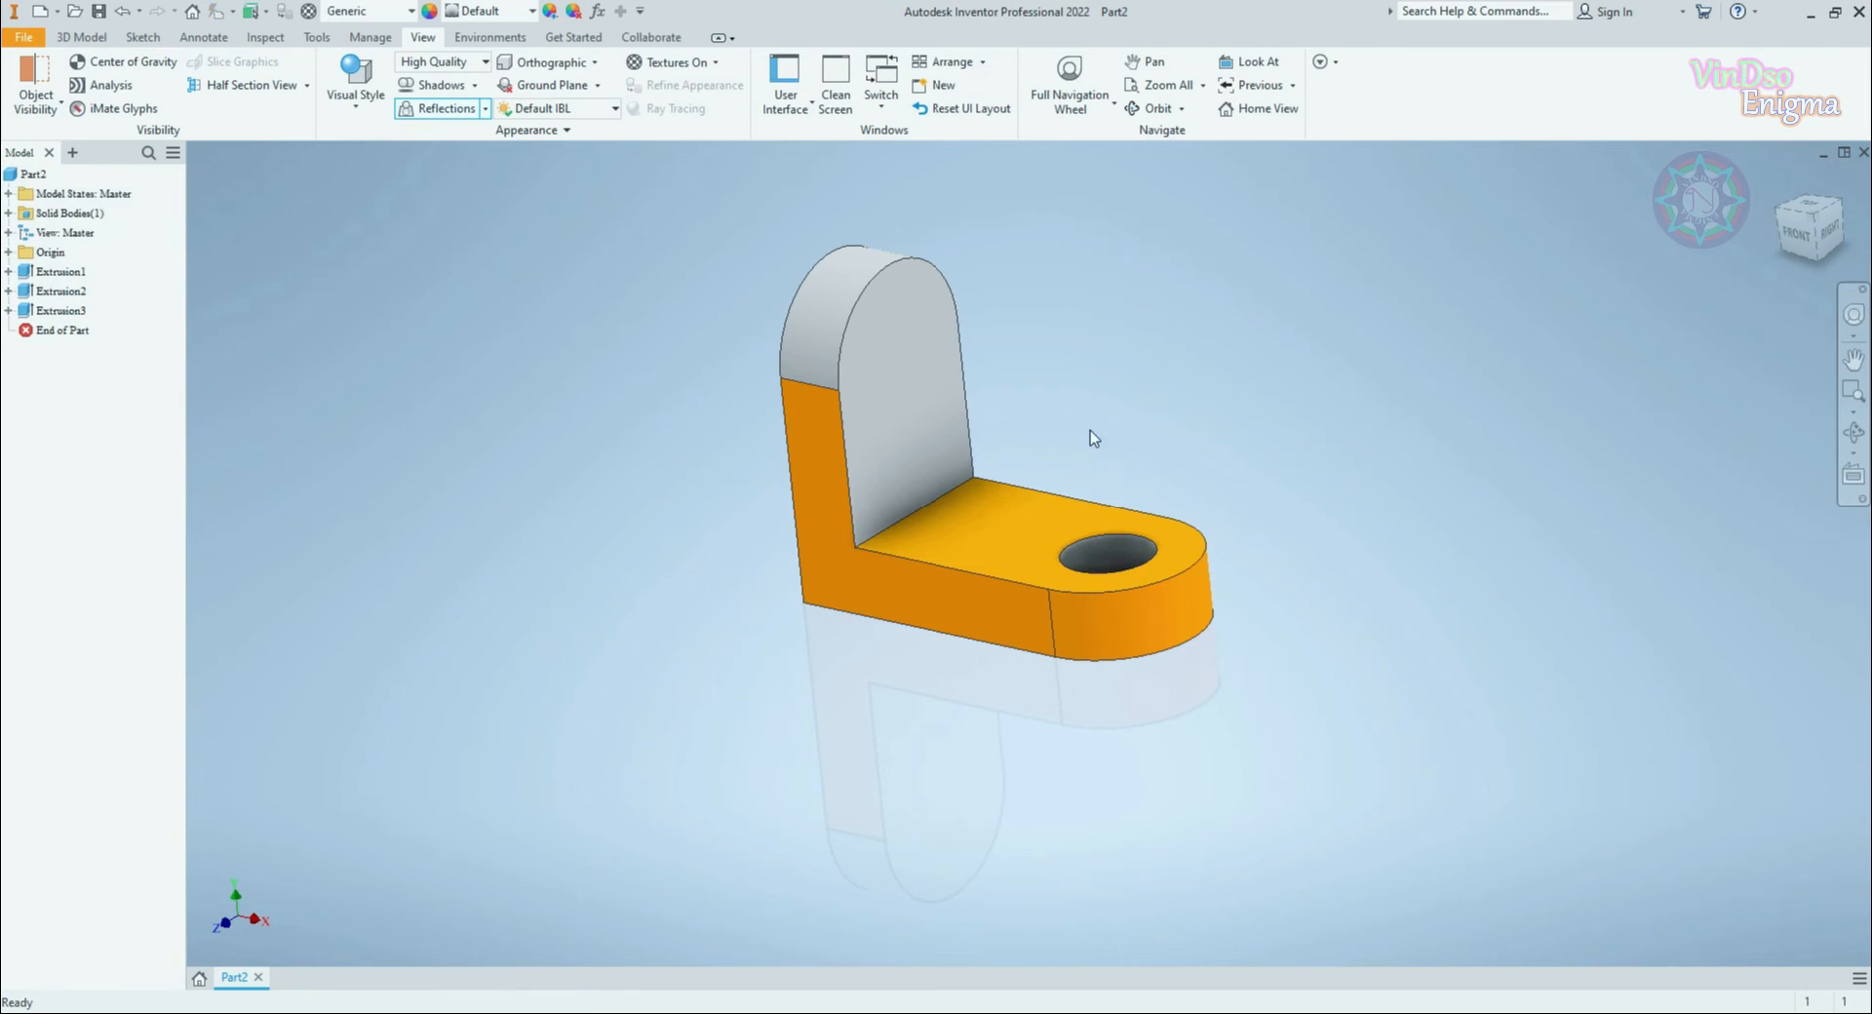
Step: Start a new sketch on the upright plate's inner face and activate the Circle tool
left_click(933, 376)
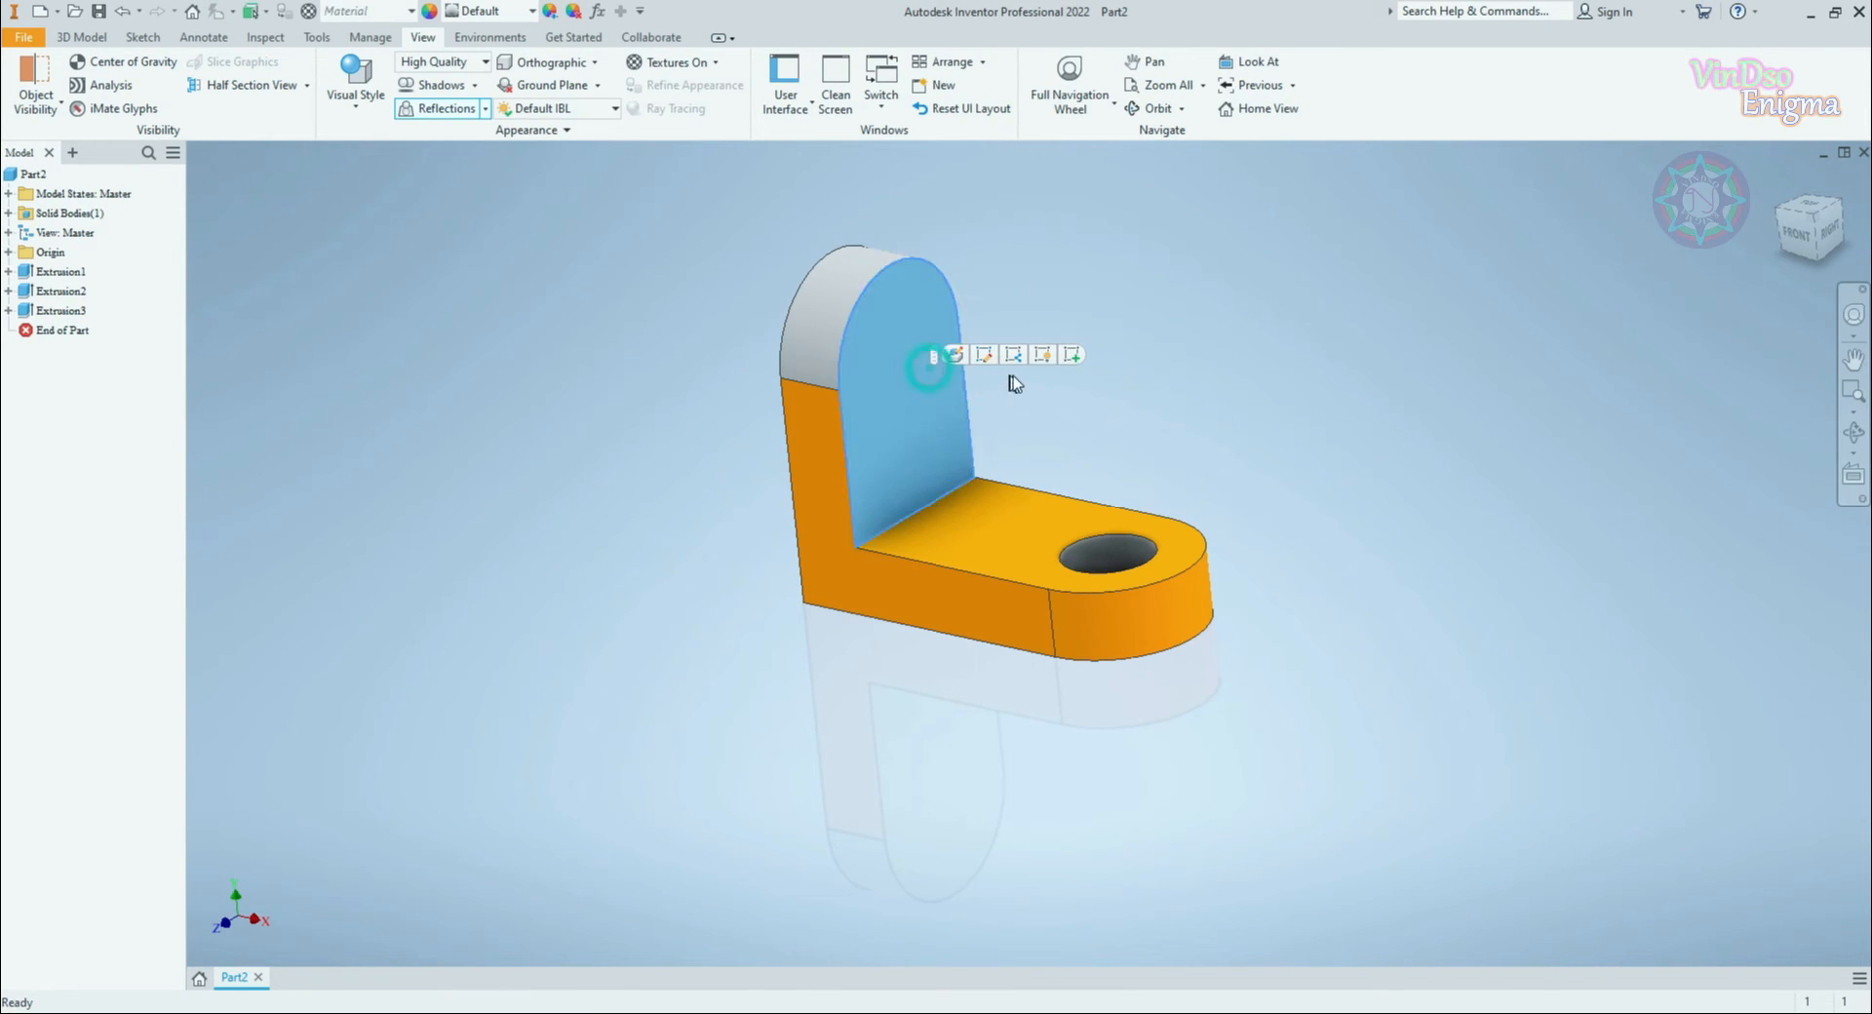
left_click(1069, 357)
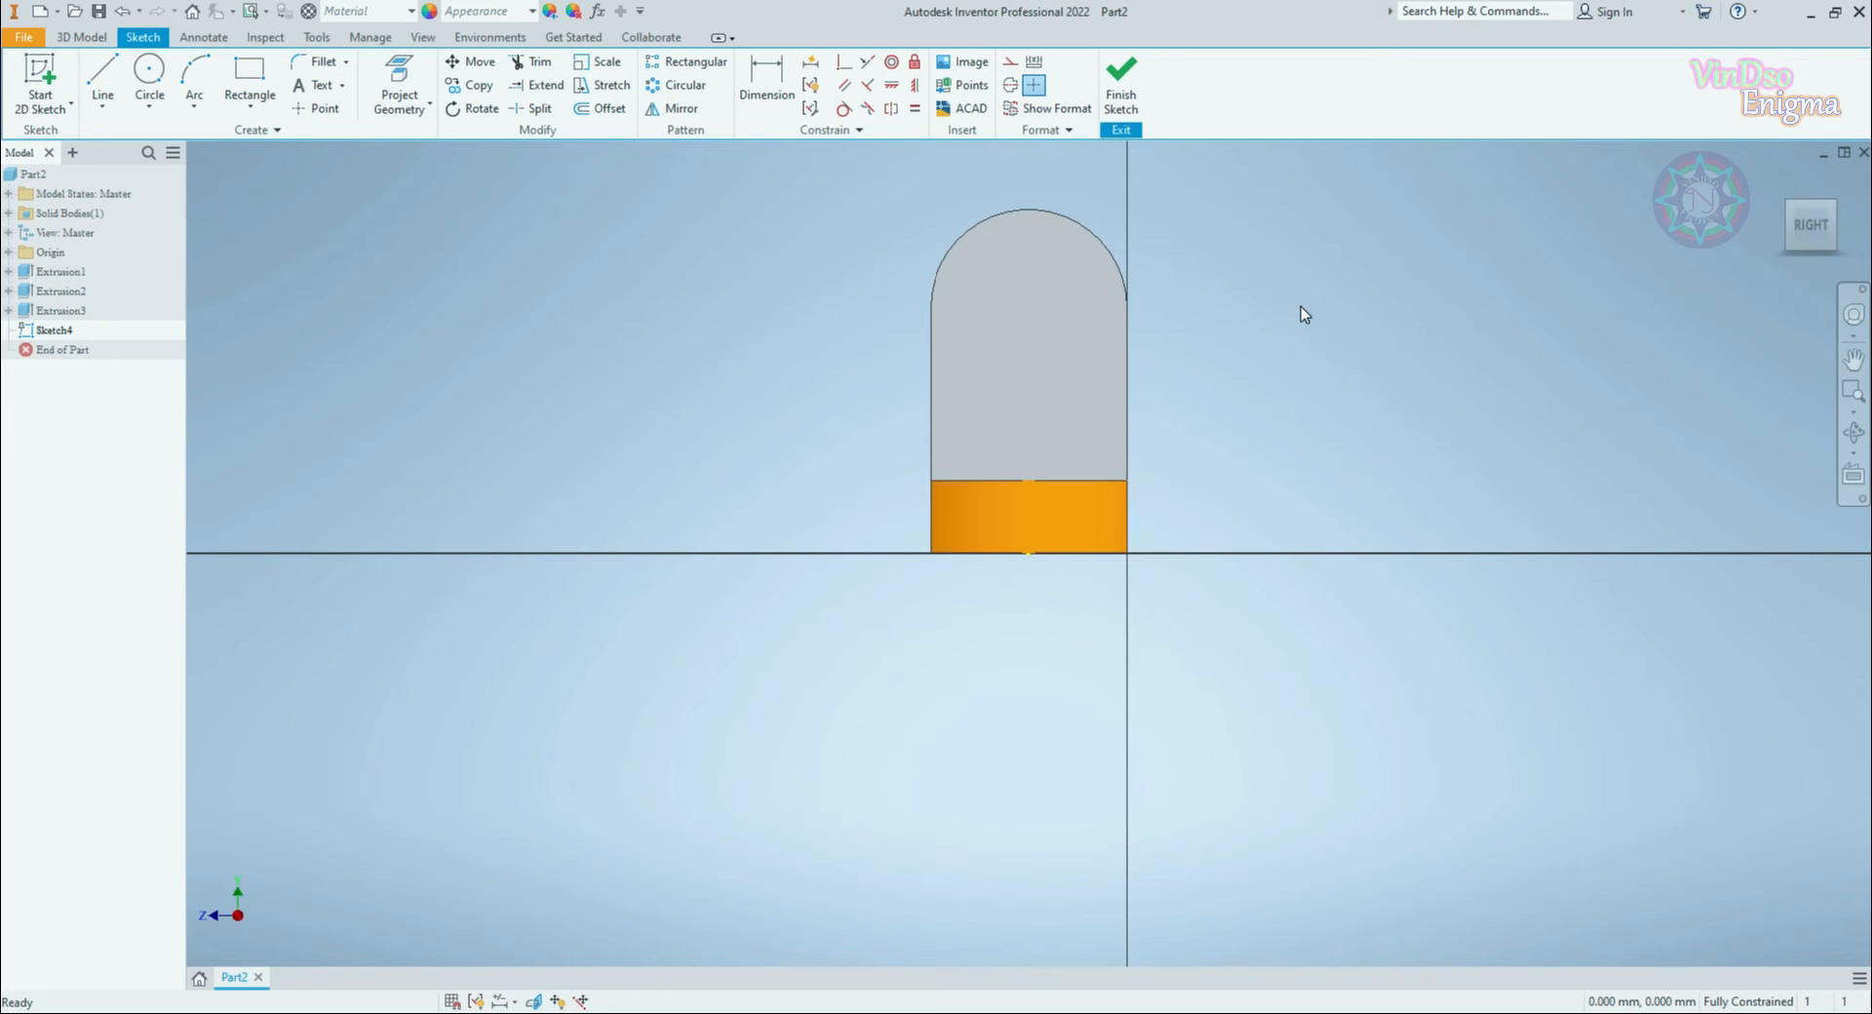
left_click(149, 76)
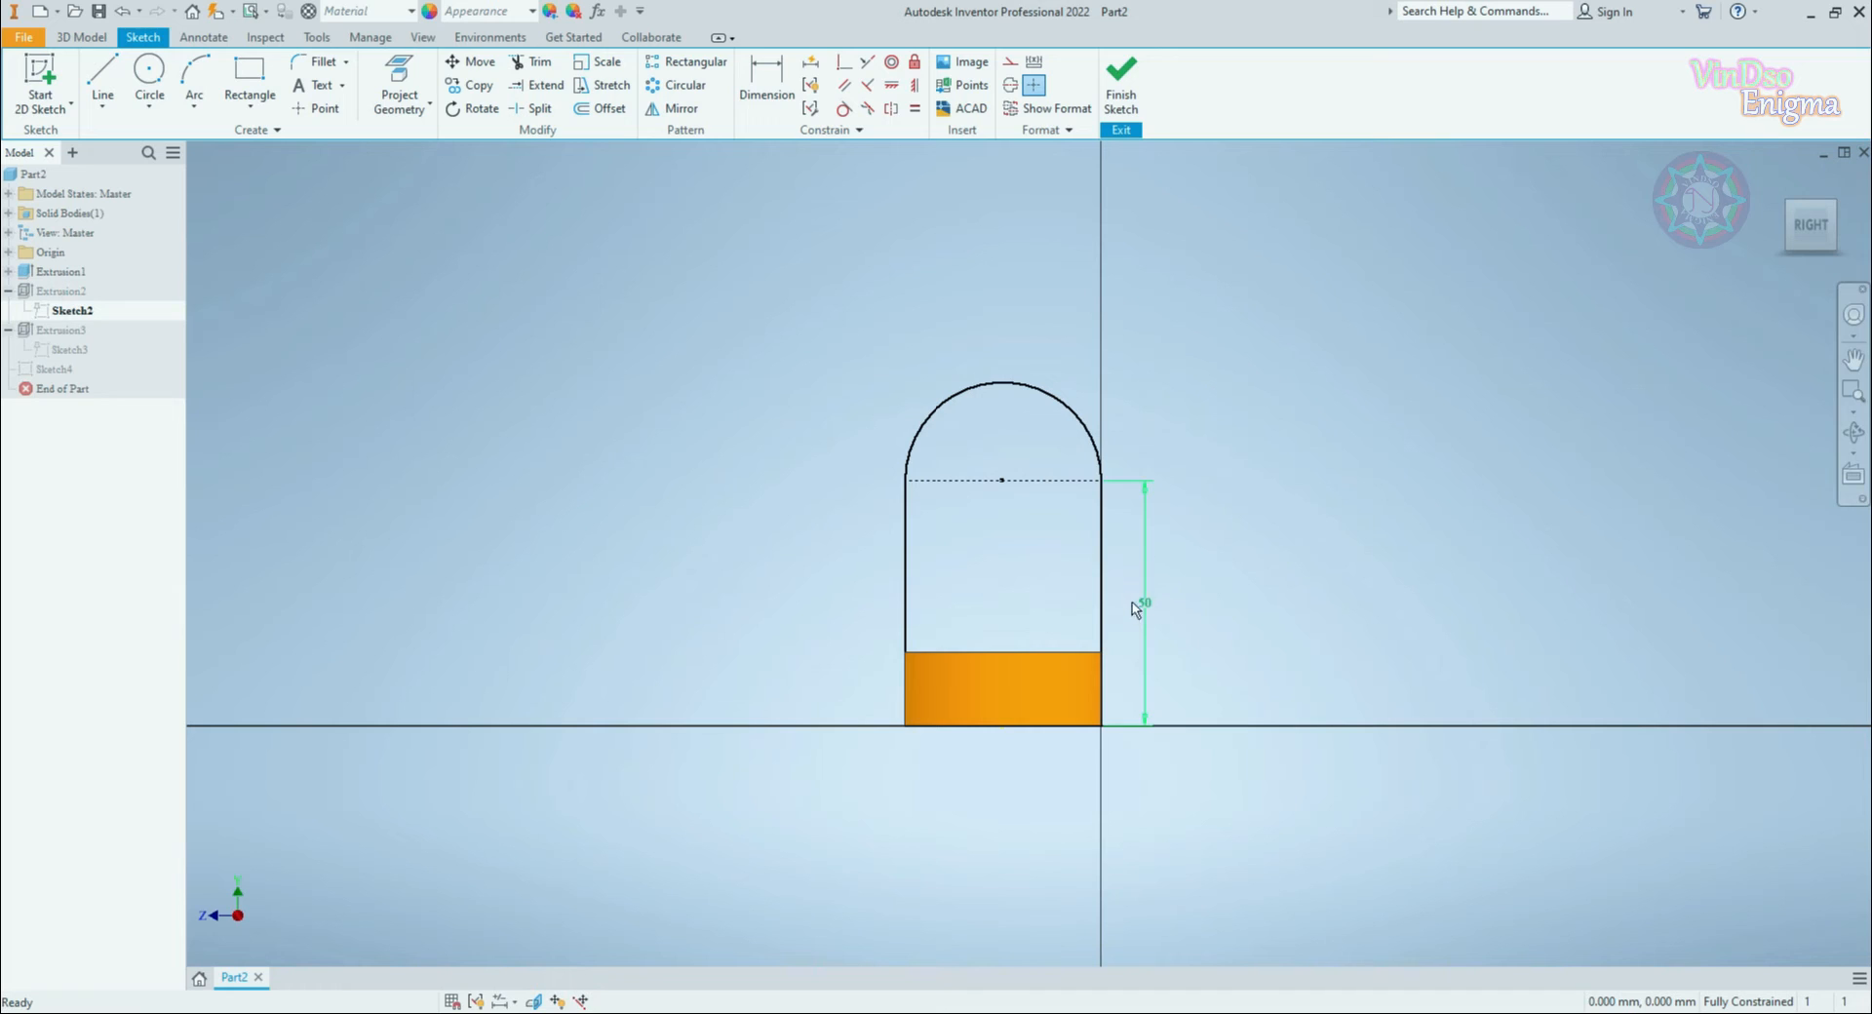
Step: Set the height of the upright plate's profile up to the arc centre to 60 mm and finish the sketch
double_click(1147, 604)
type("60")
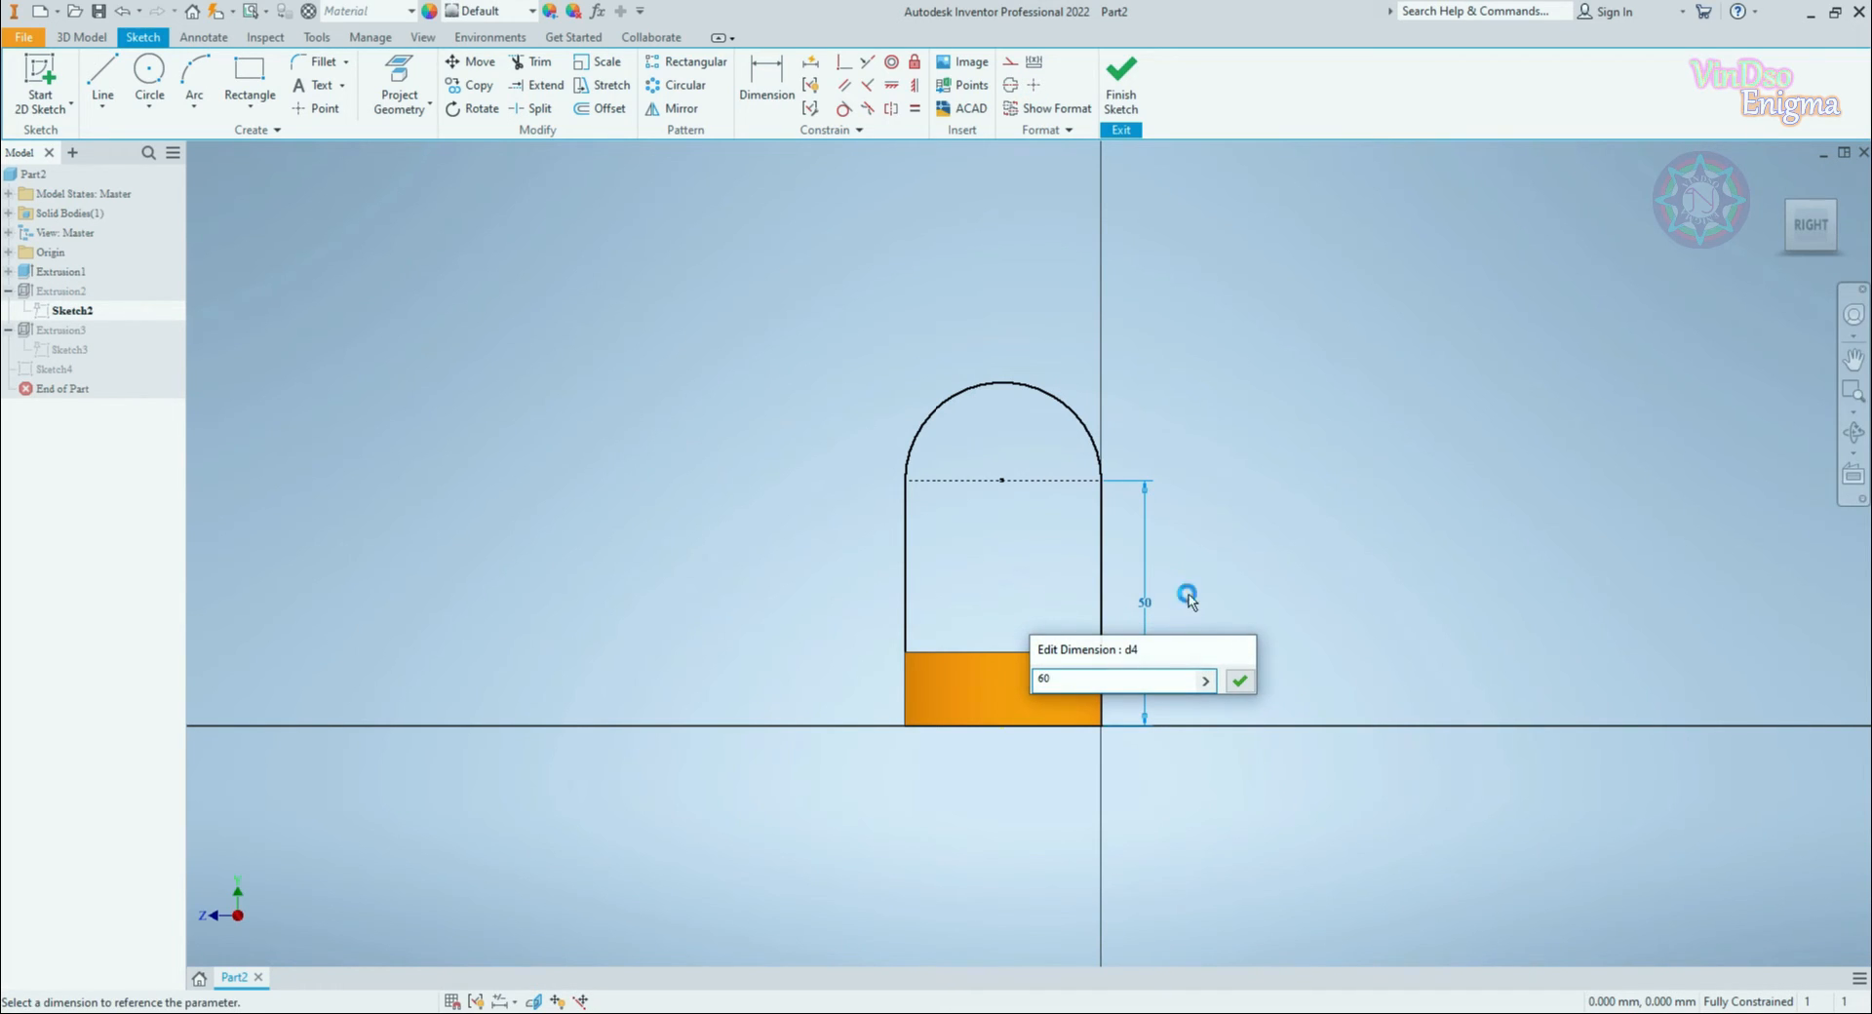
key("Return")
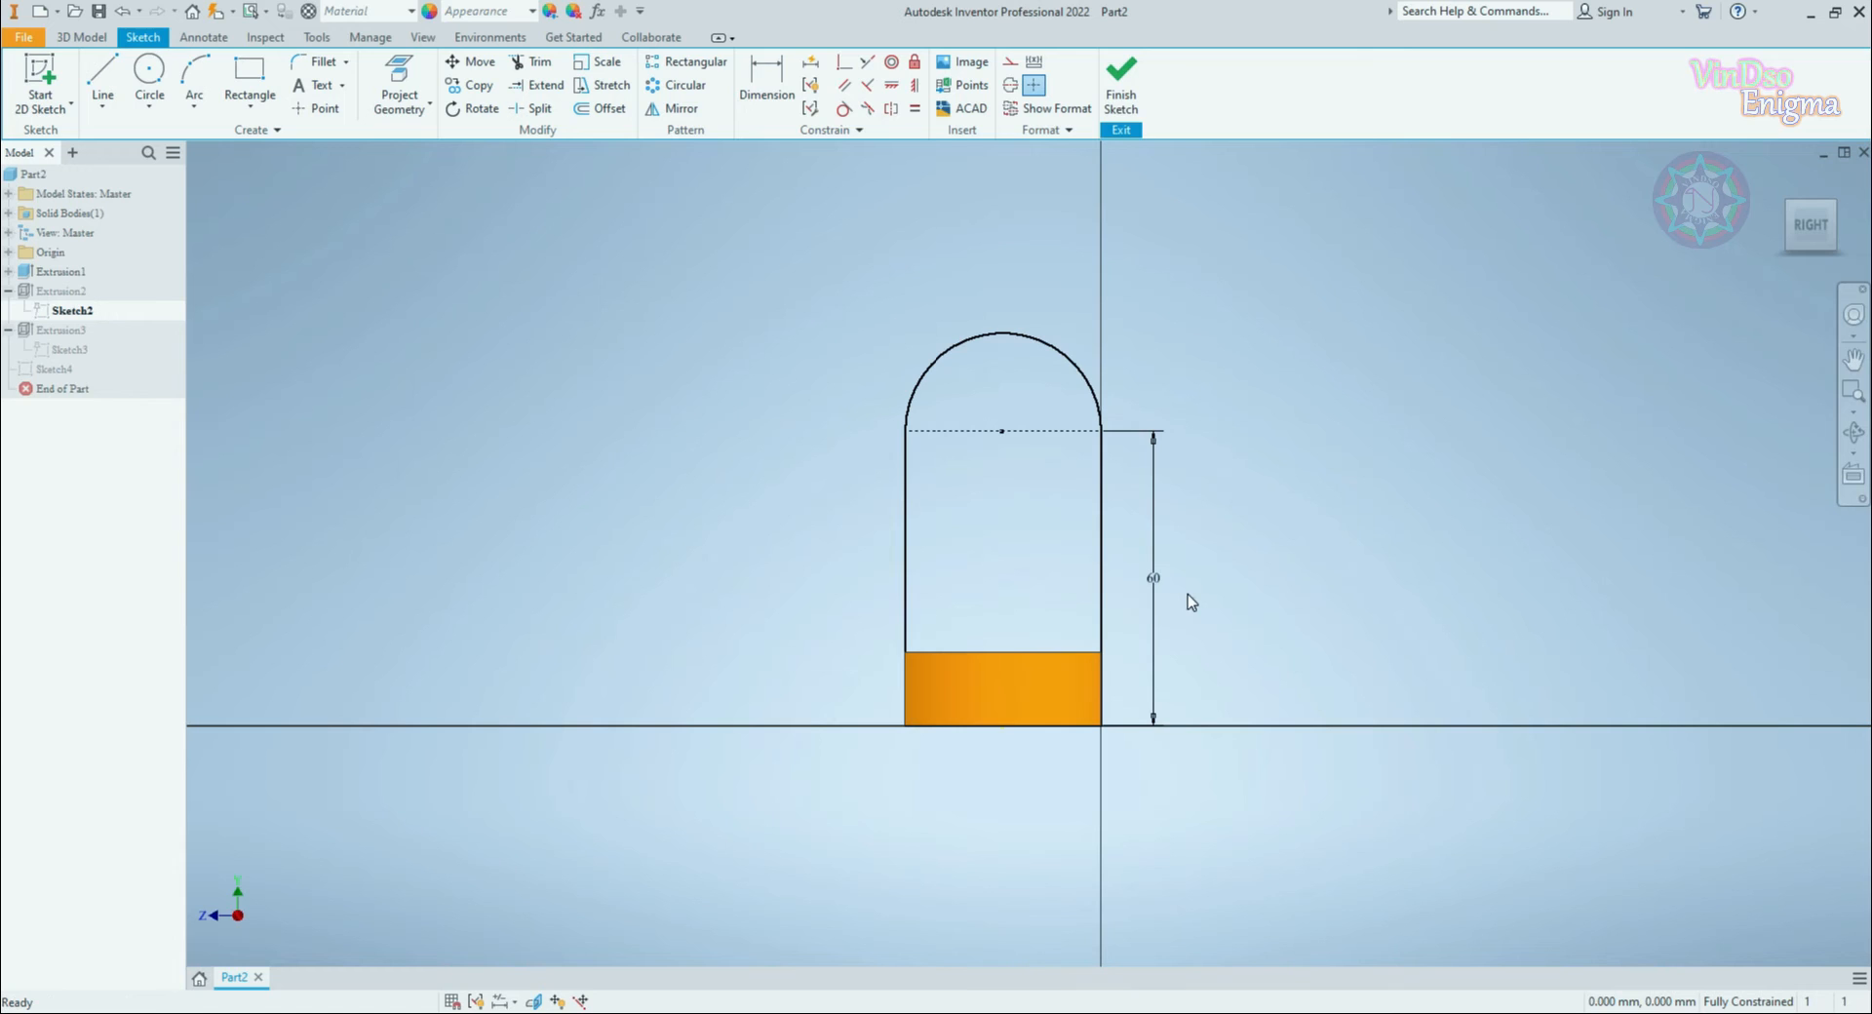
left_click(1130, 103)
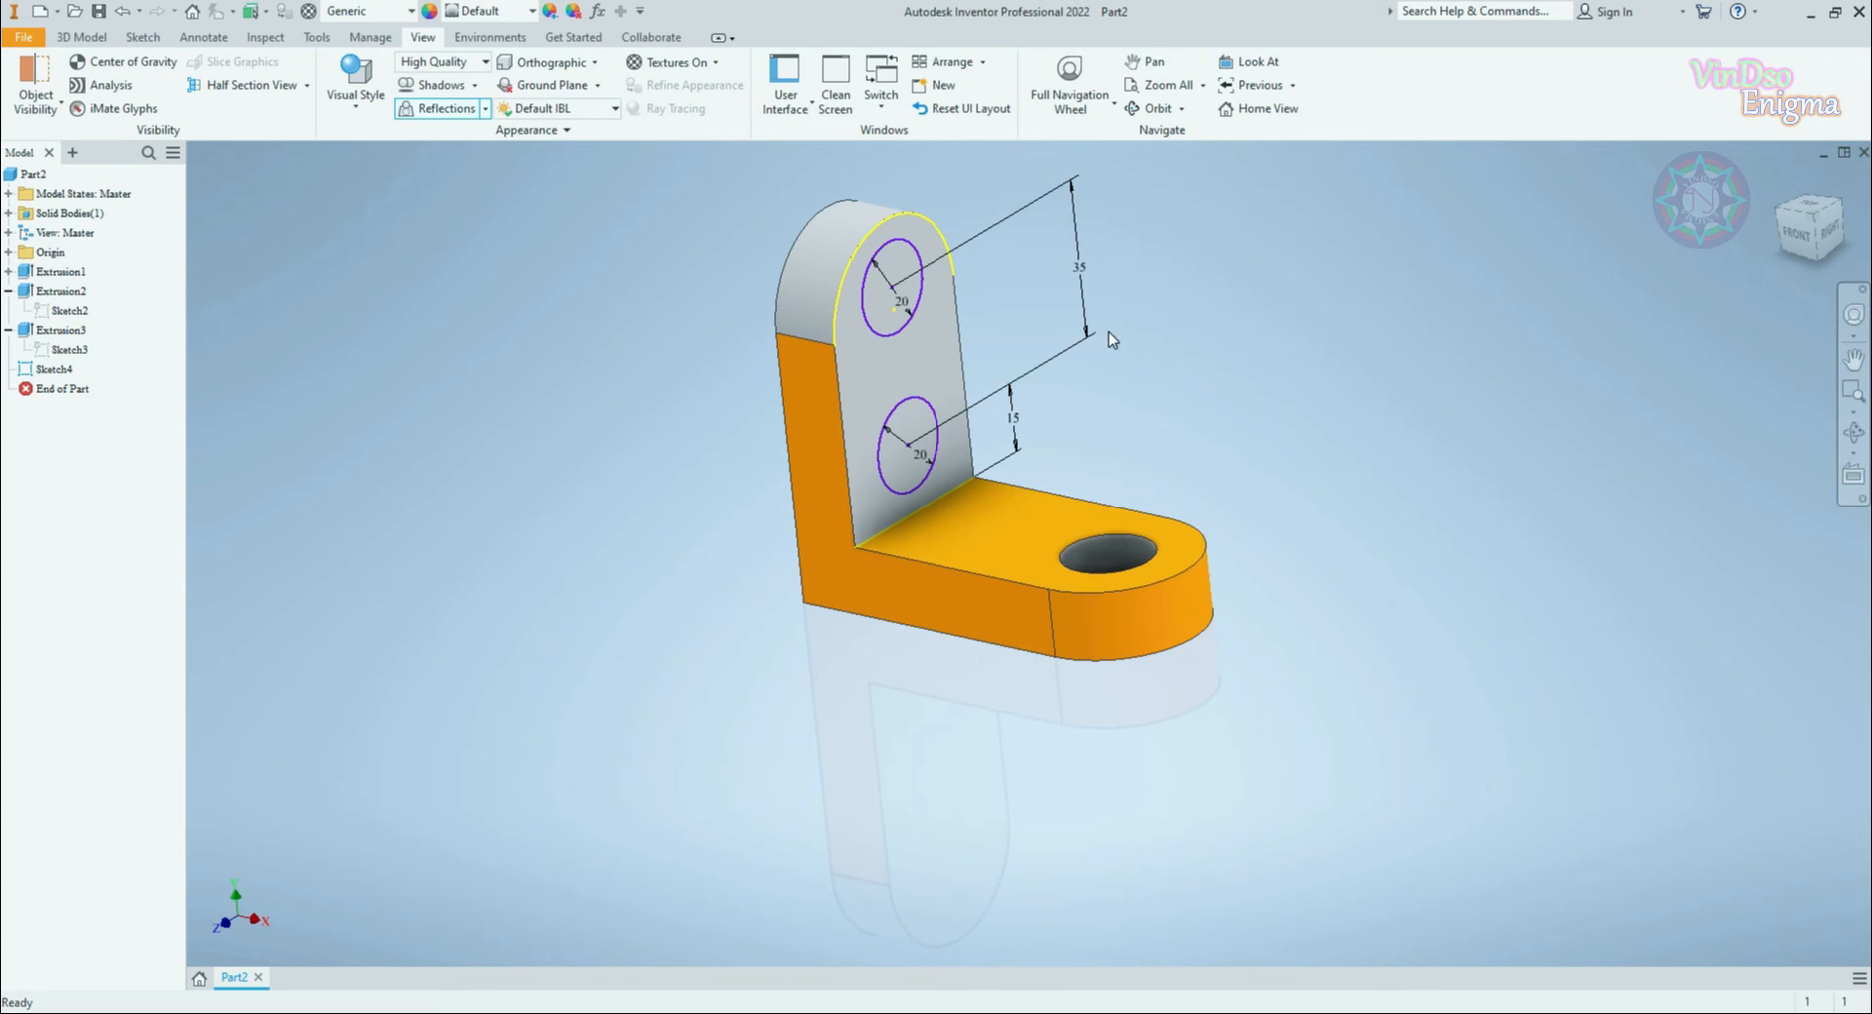
Step: Open the two-circle sketch on the upright plate's inner face for editing
left_click(64, 372)
double_click(64, 372)
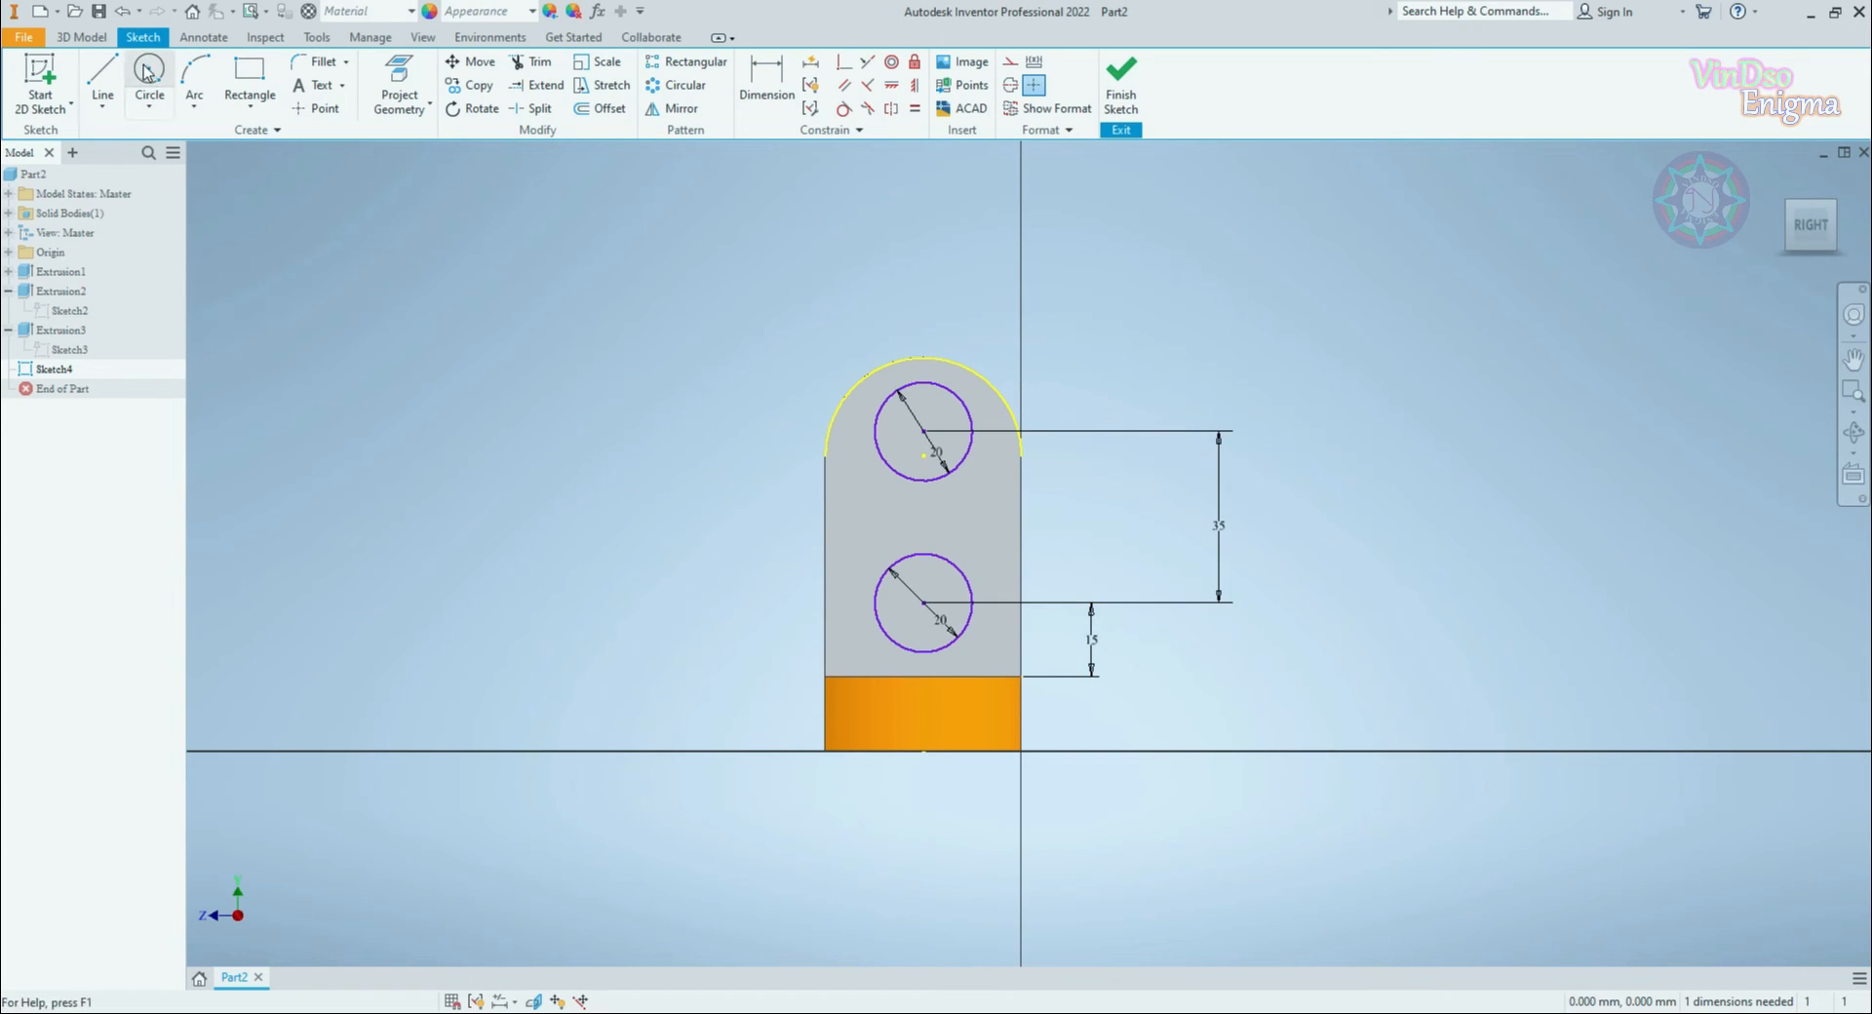
left_click(82, 37)
left_click(105, 85)
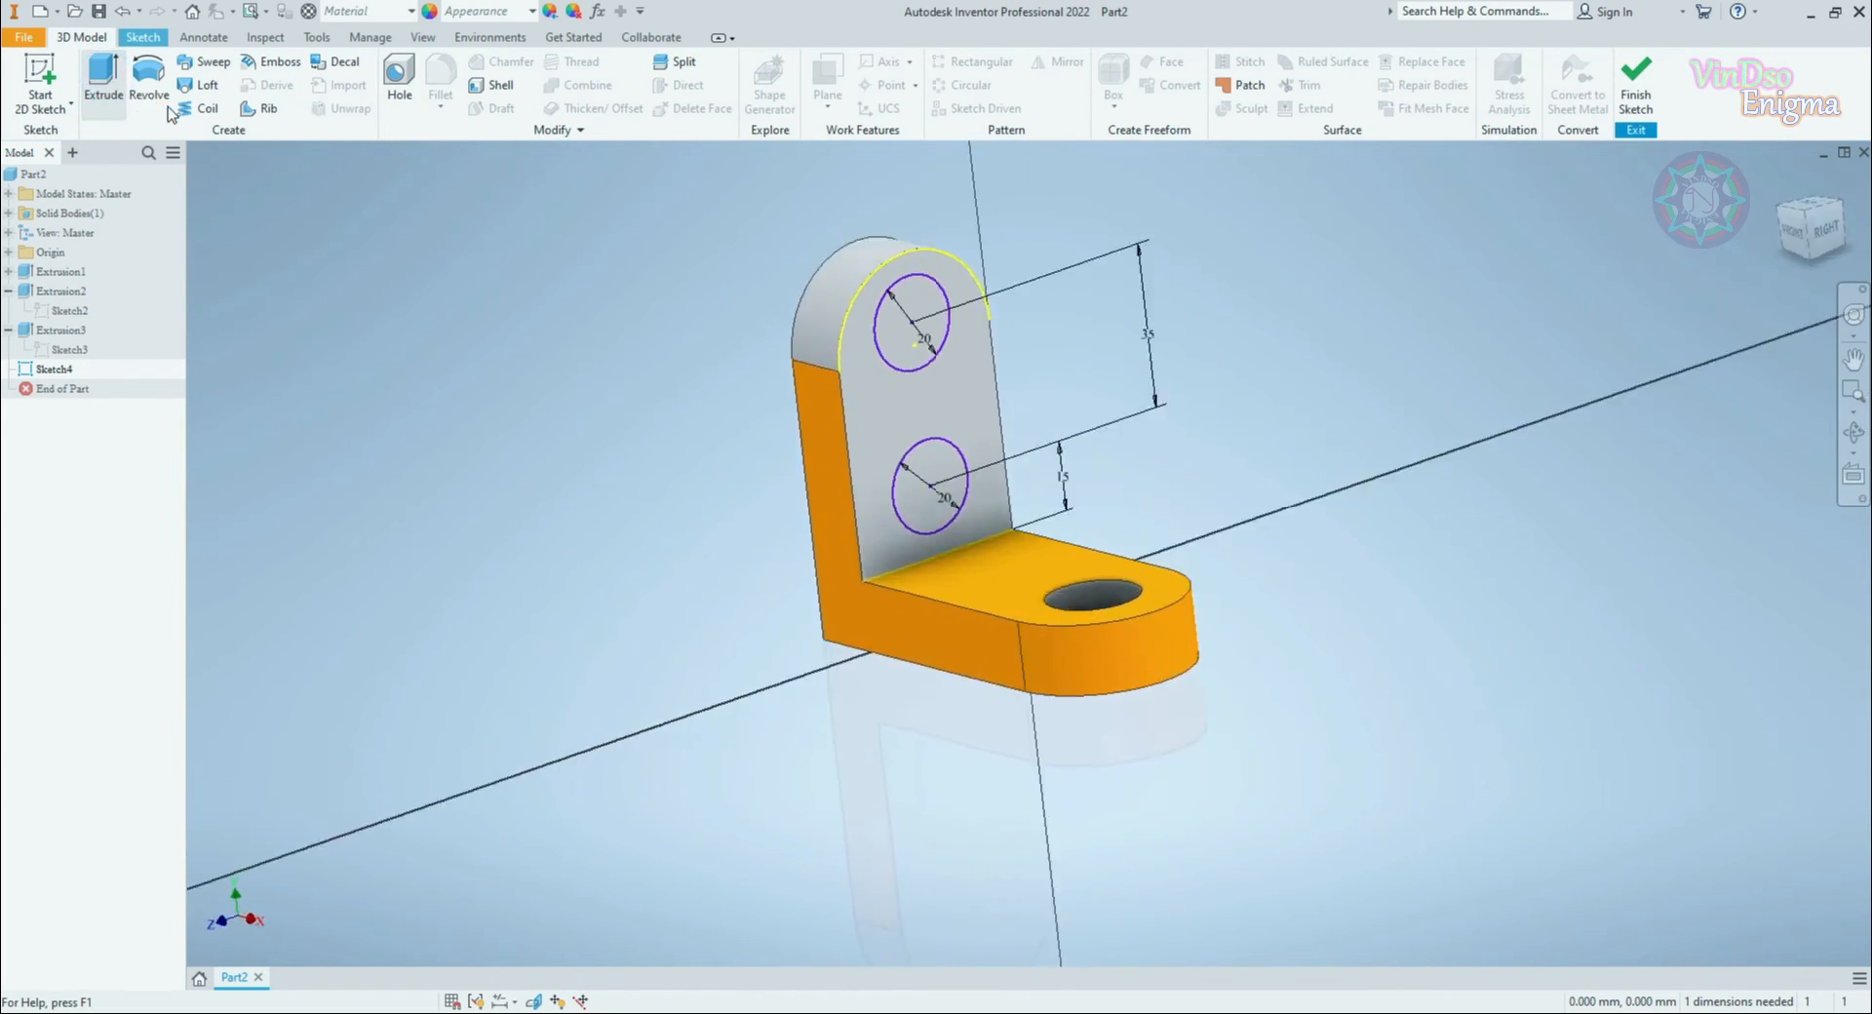
left_click(874, 306)
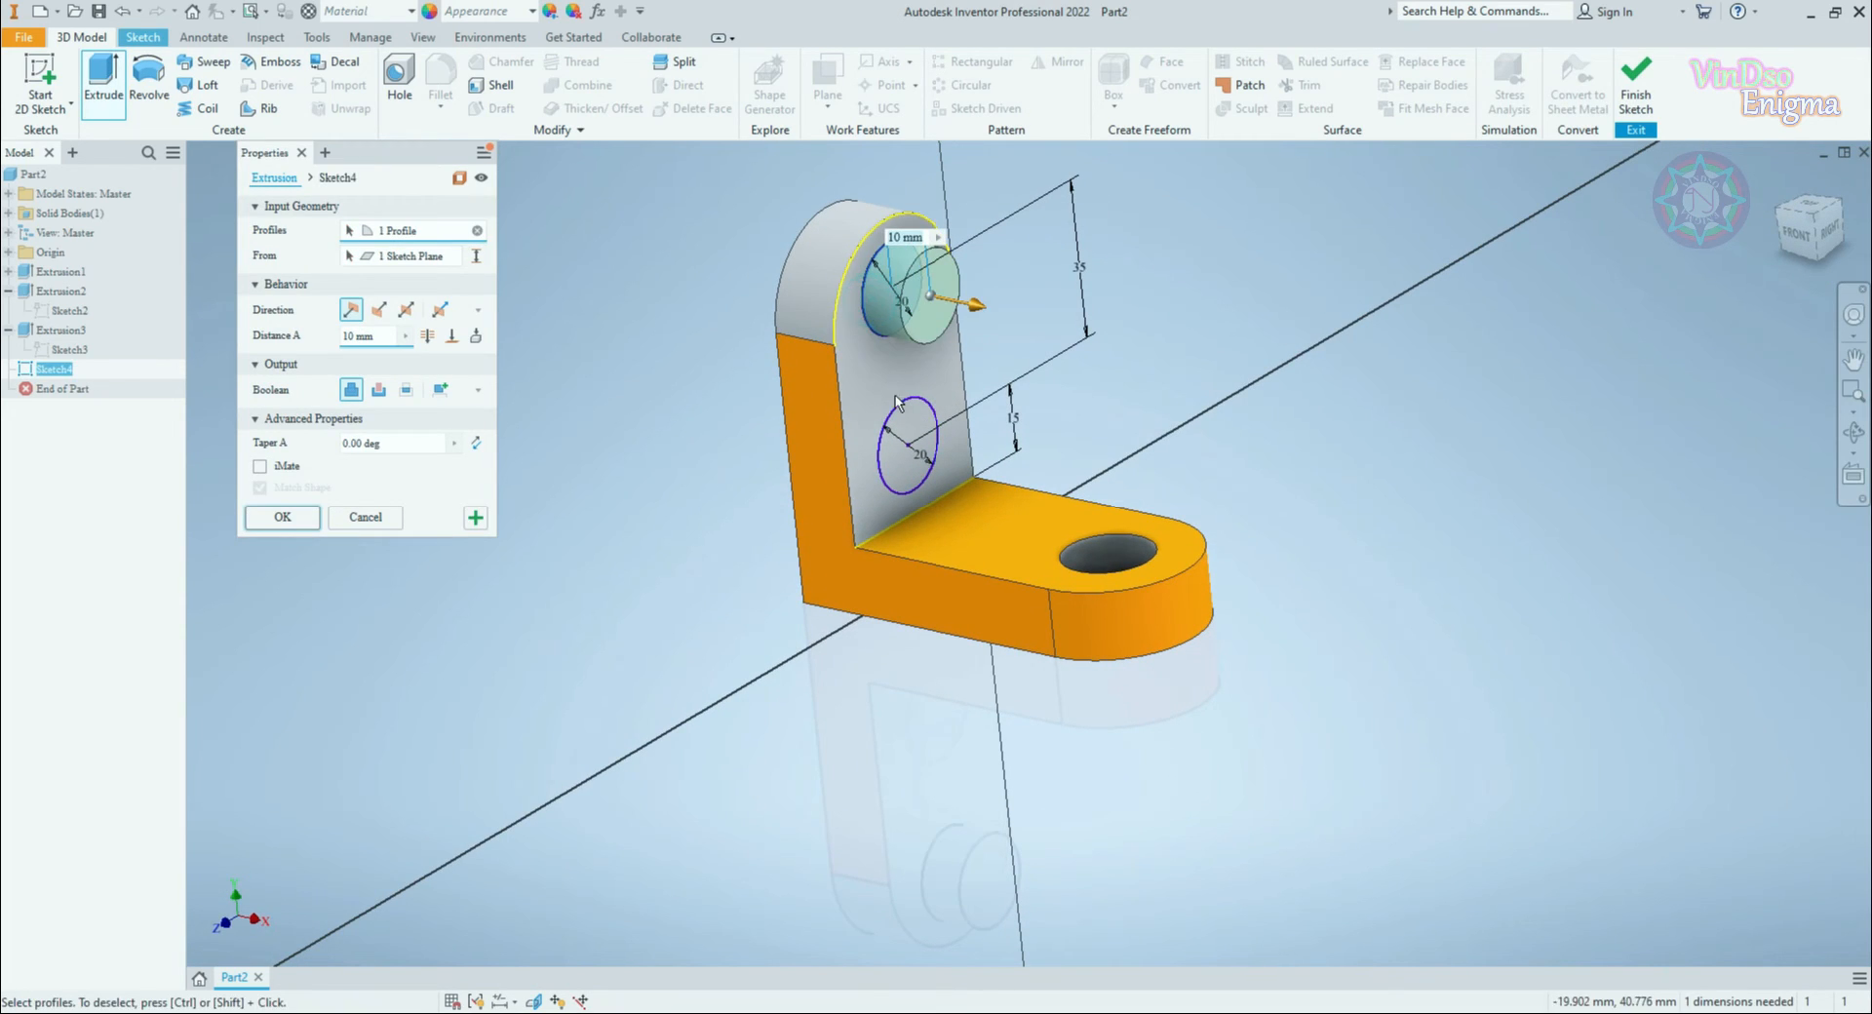
left_click(363, 517)
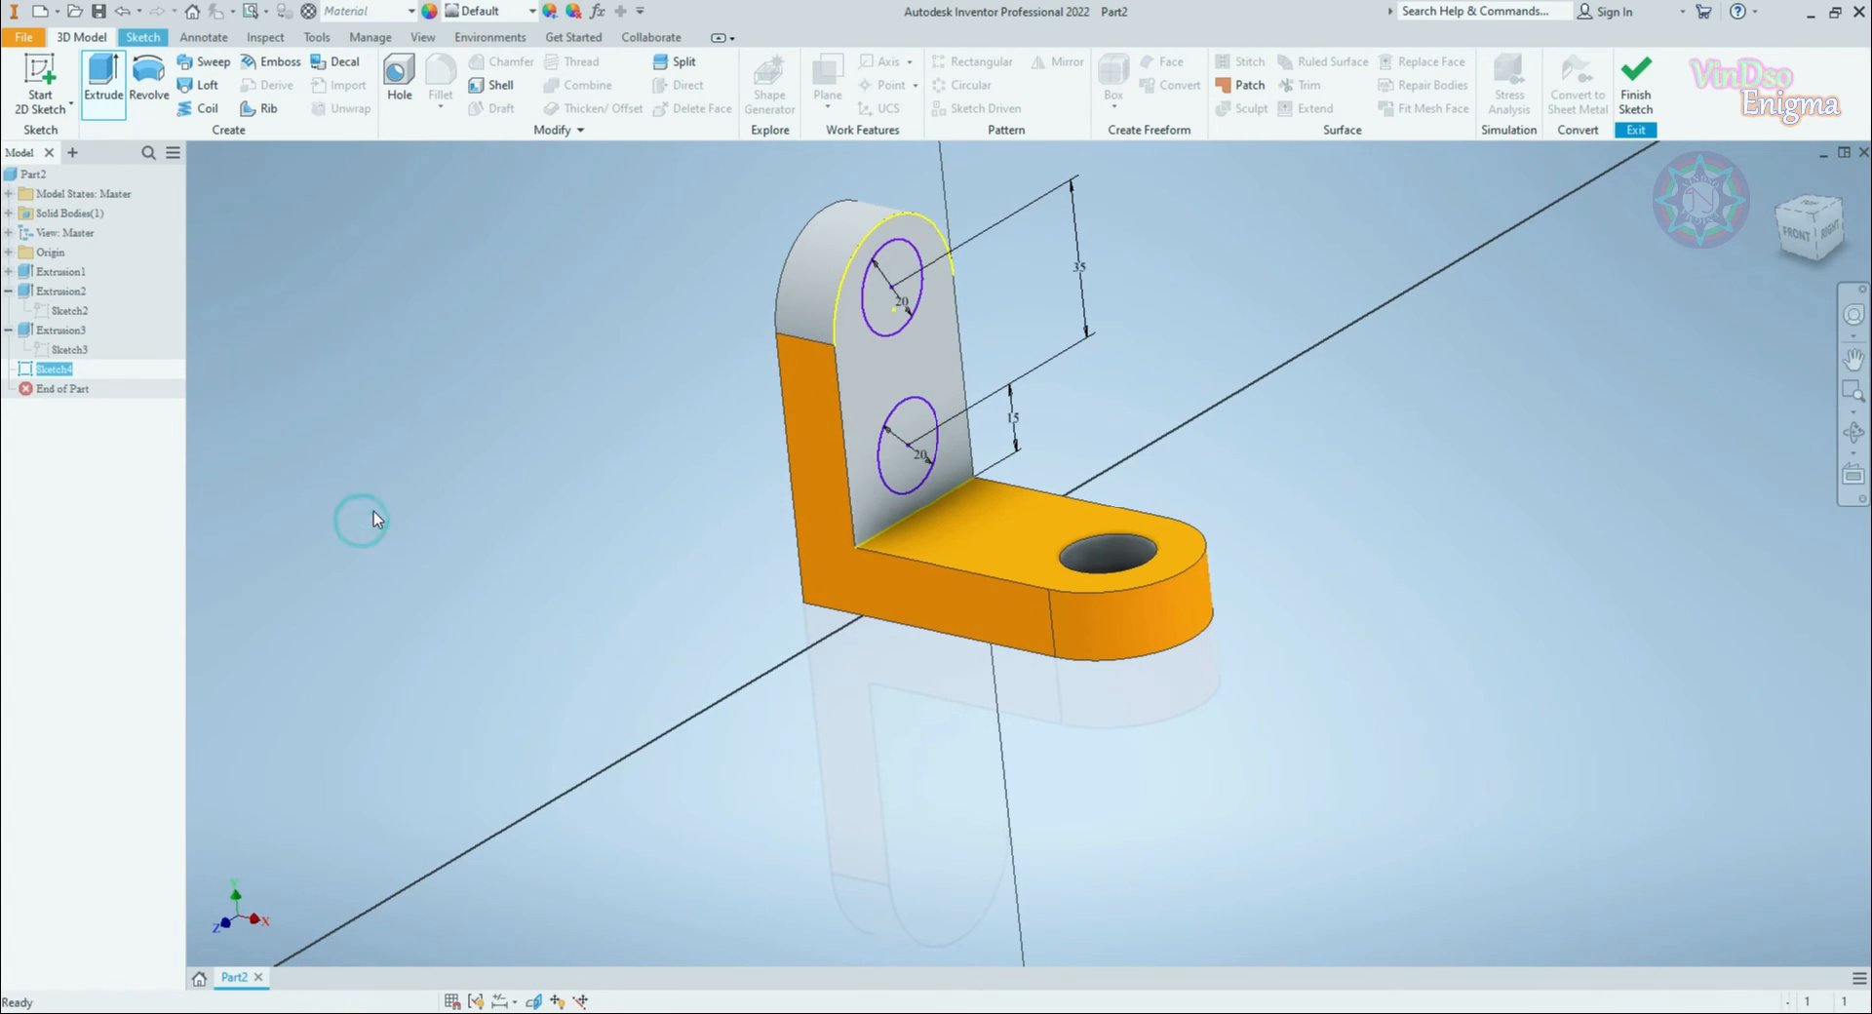
Step: Draw two separate vertical lines on the upright plate's face, one on each side of the two circles
left_click(1831, 237)
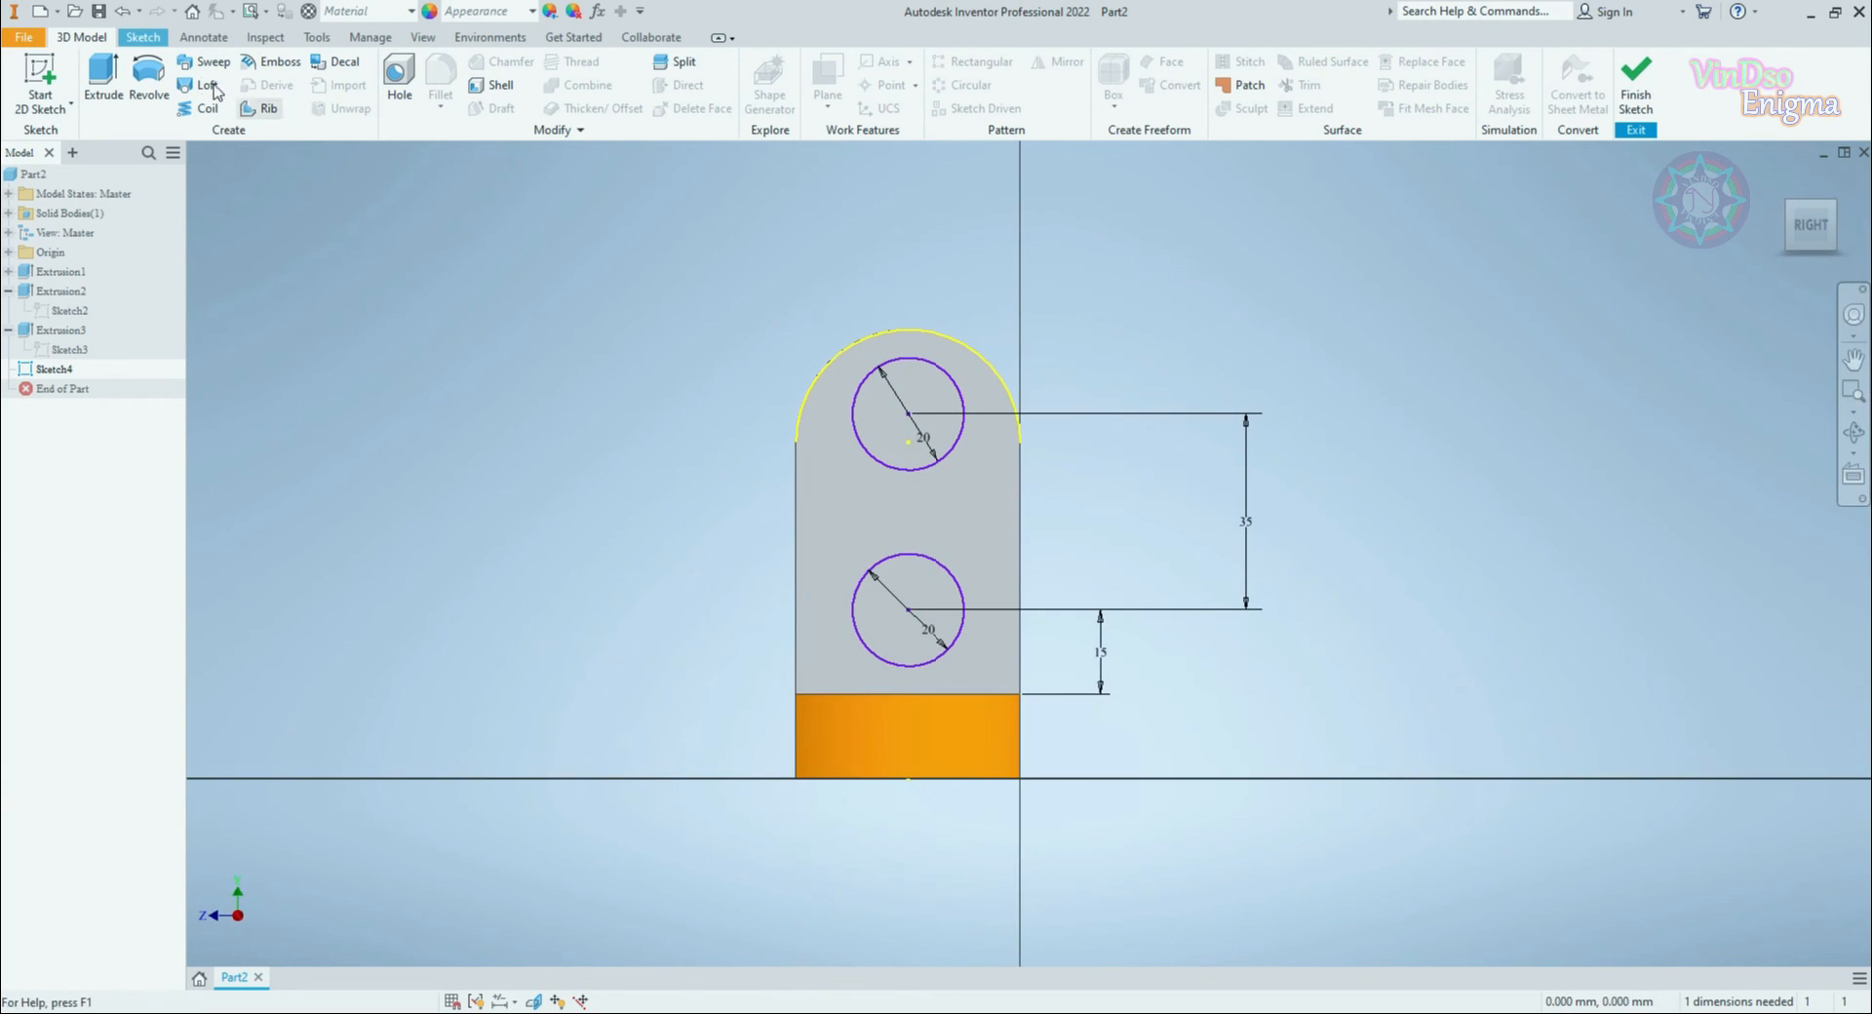
left_click(146, 38)
left_click(102, 78)
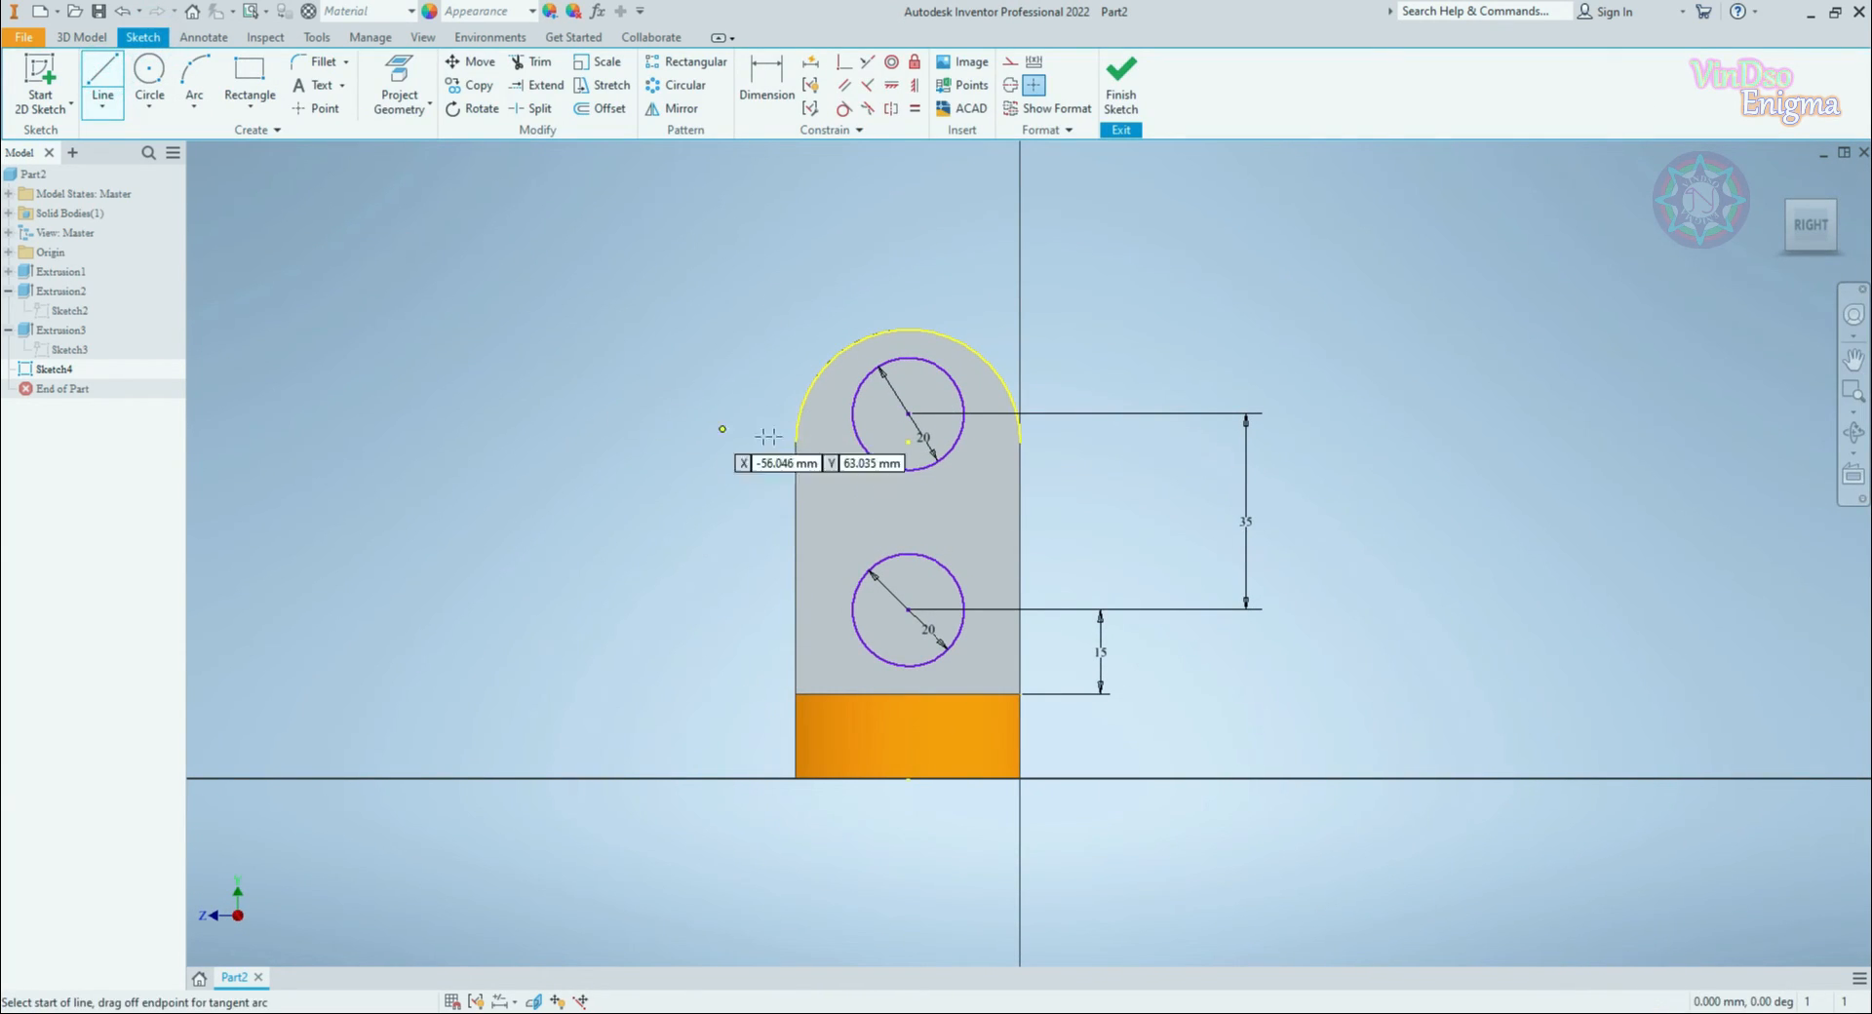
left_click(838, 400)
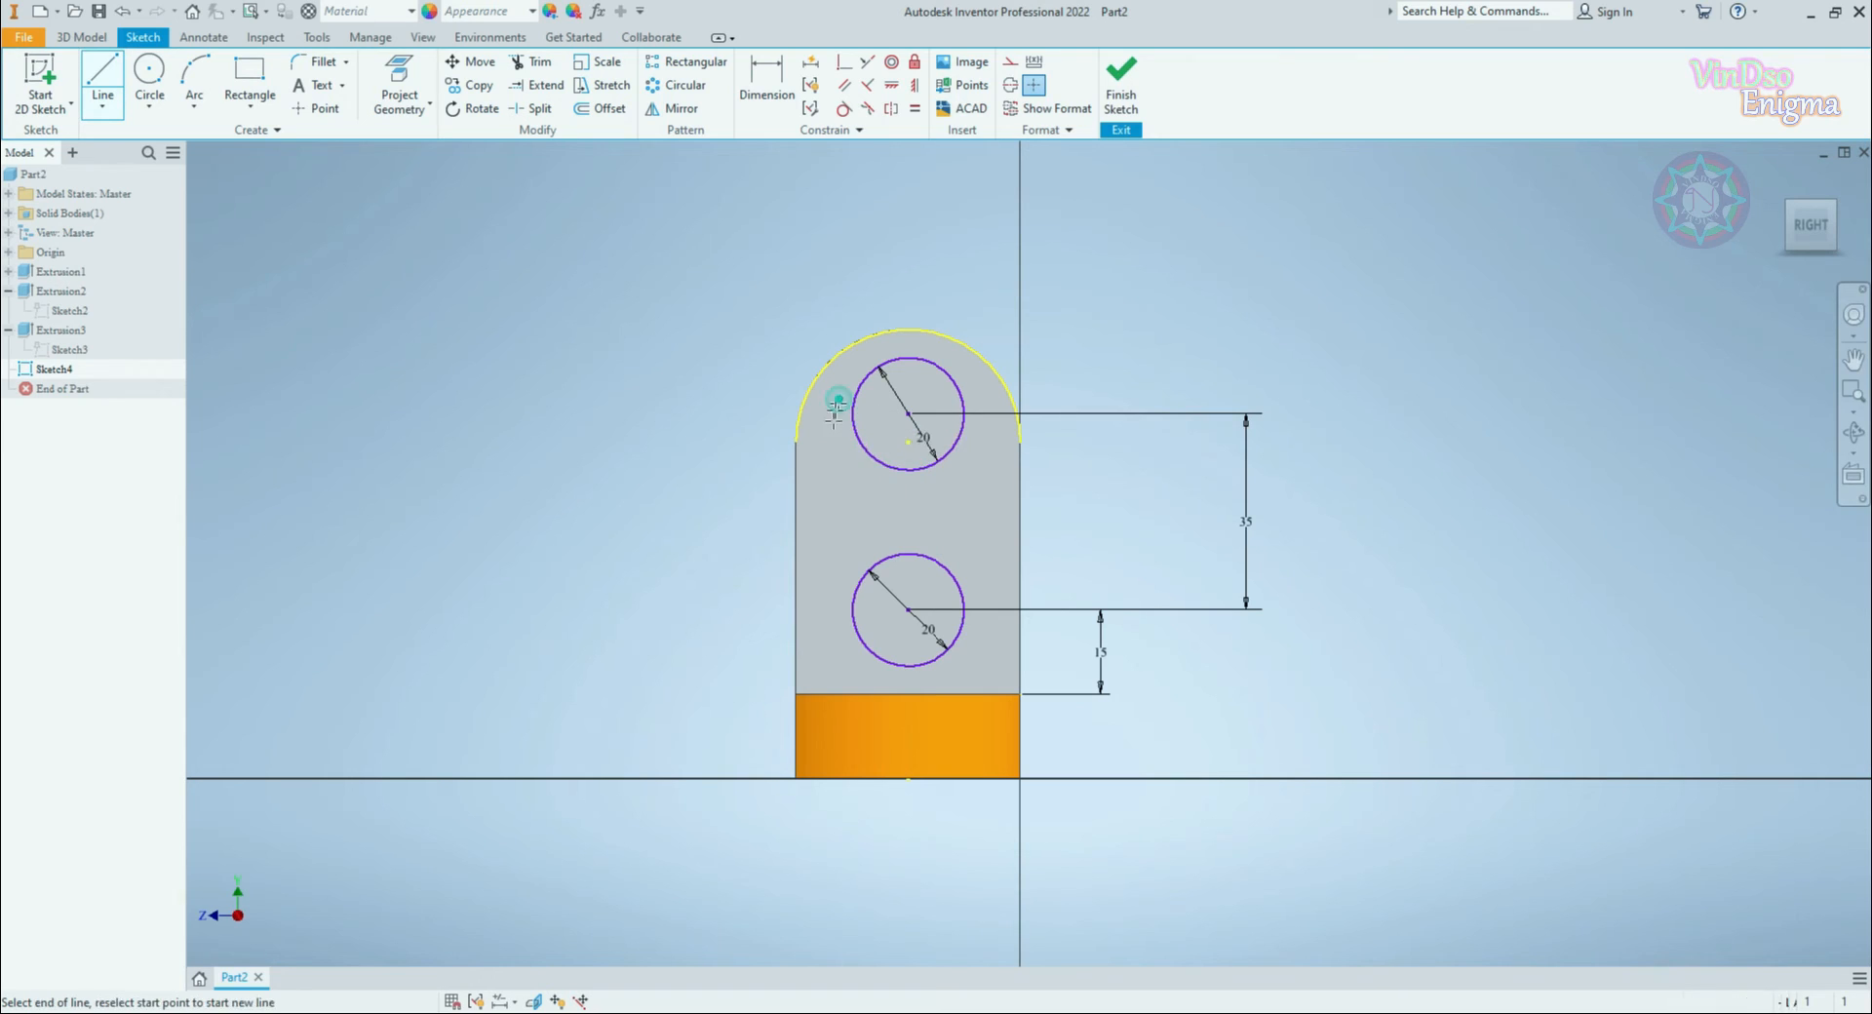
left_click(838, 666)
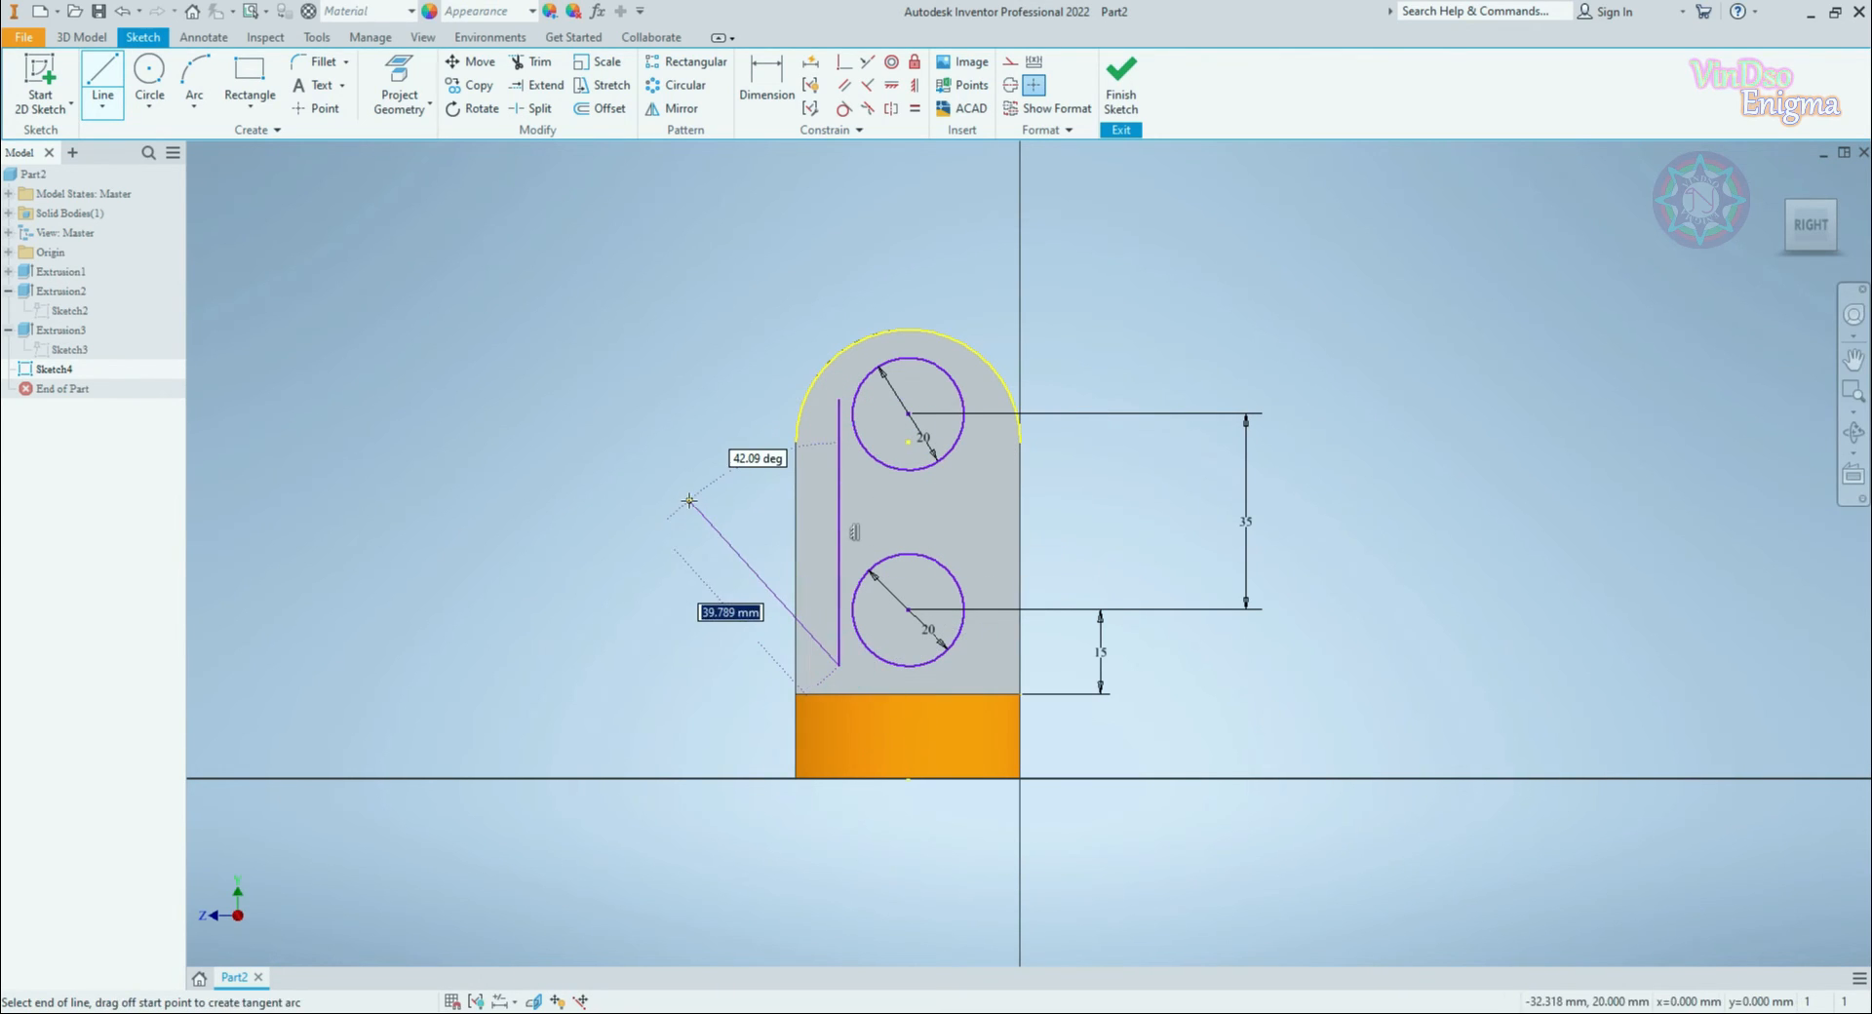
right_click(687, 493)
left_click(675, 450)
left_click(985, 419)
left_click(986, 665)
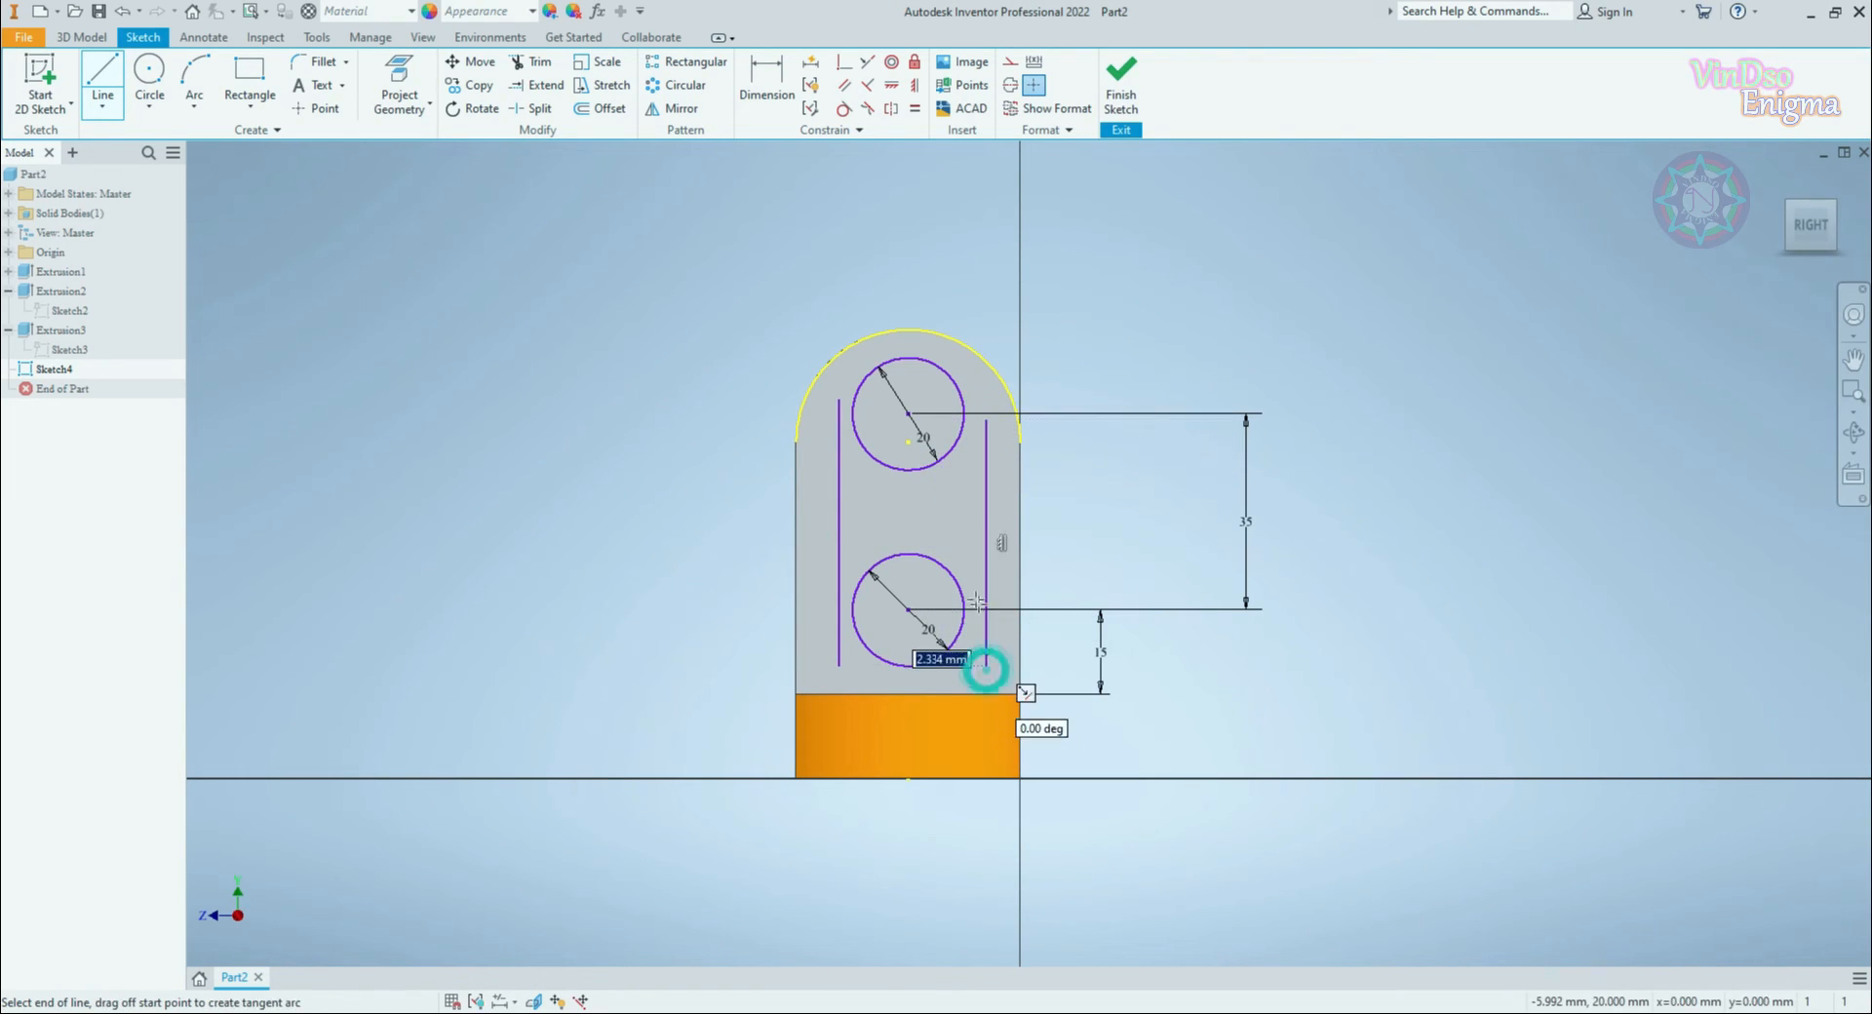
right_click(925, 513)
left_click(984, 524)
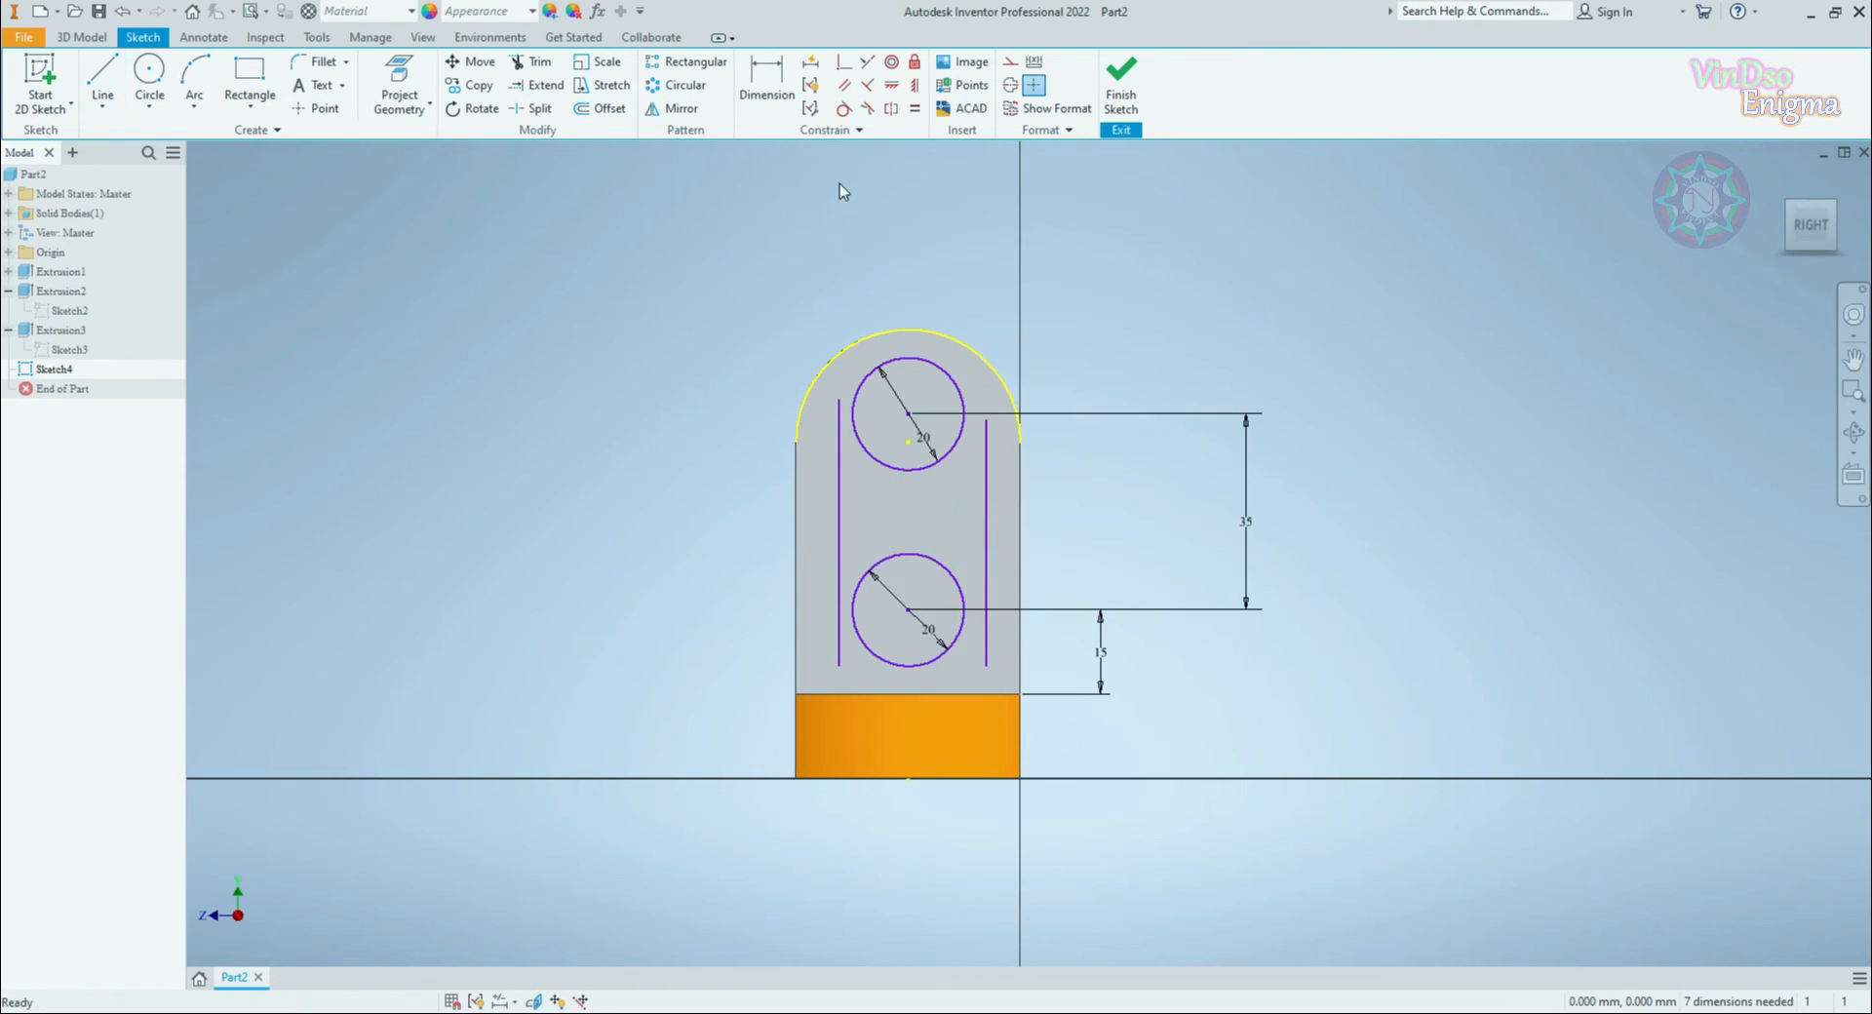
Step: Apply tangent constraints between the two vertical lines and the circles so the lines touch the circles' sides
left_click(844, 110)
left_click(837, 507)
left_click(864, 444)
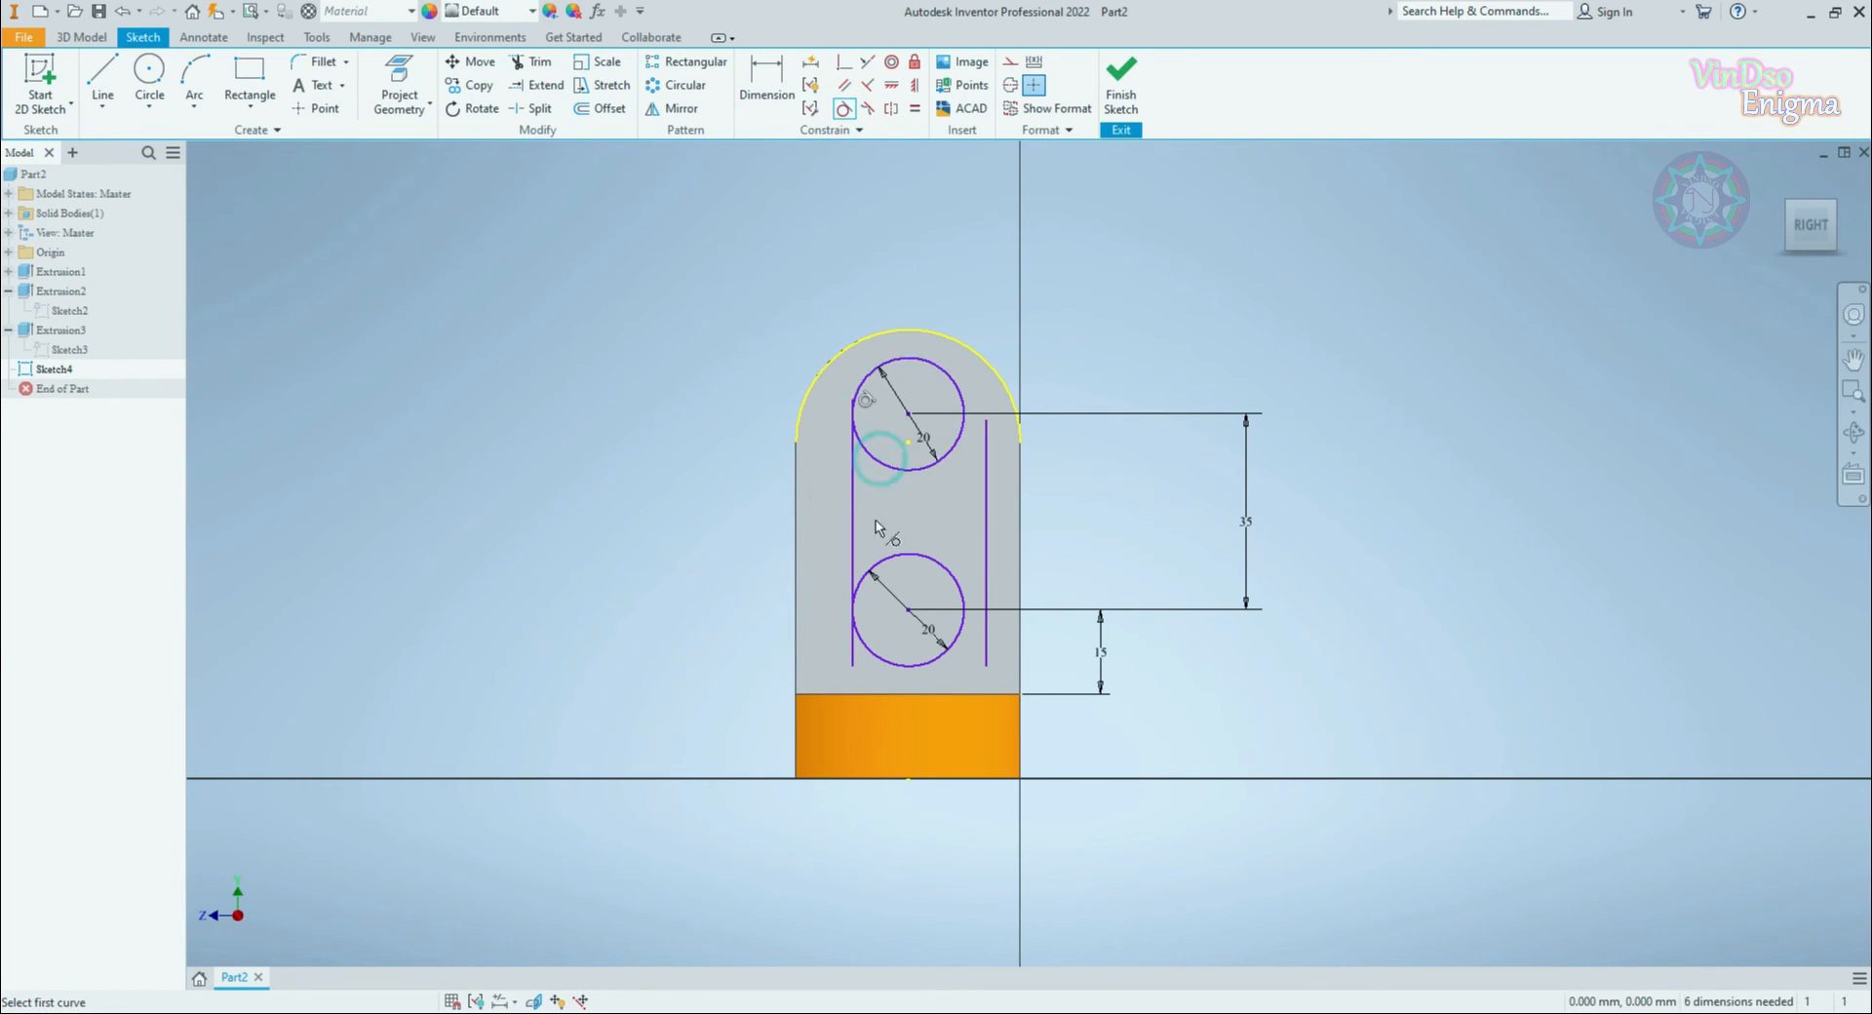
left_click(868, 588)
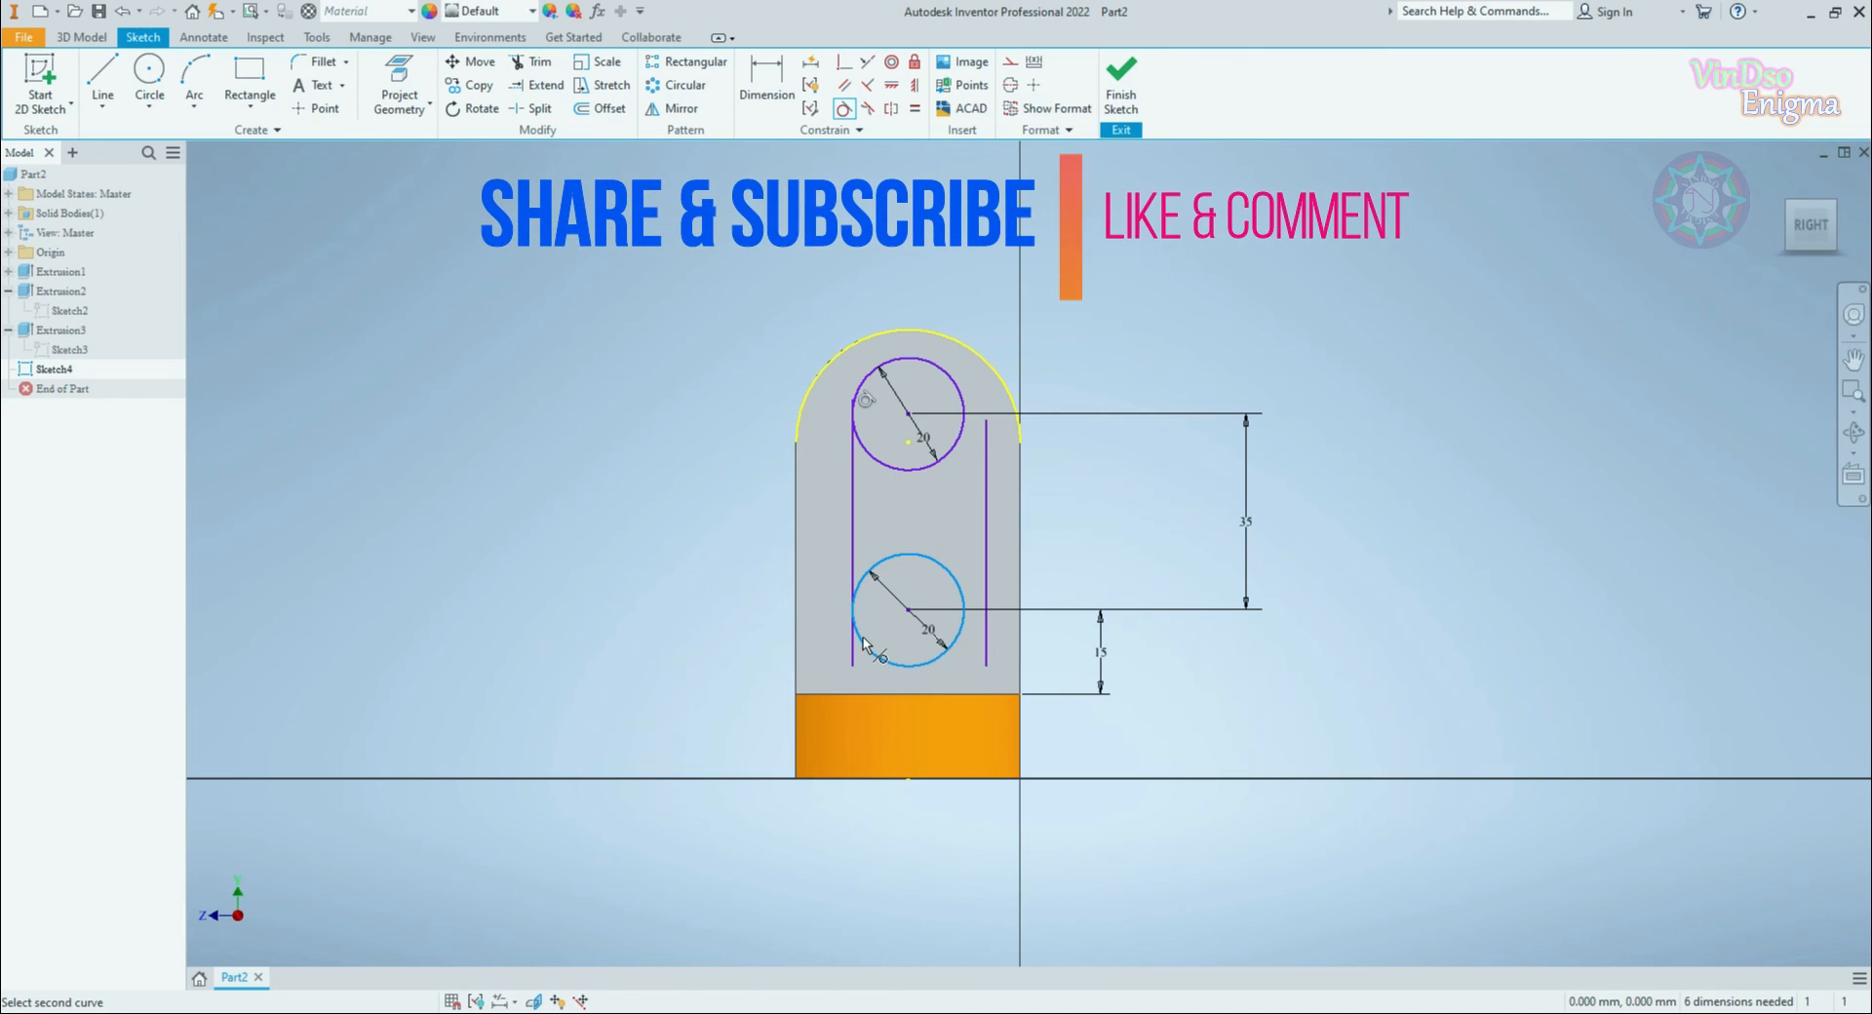
left_click(861, 634)
left_click(986, 499)
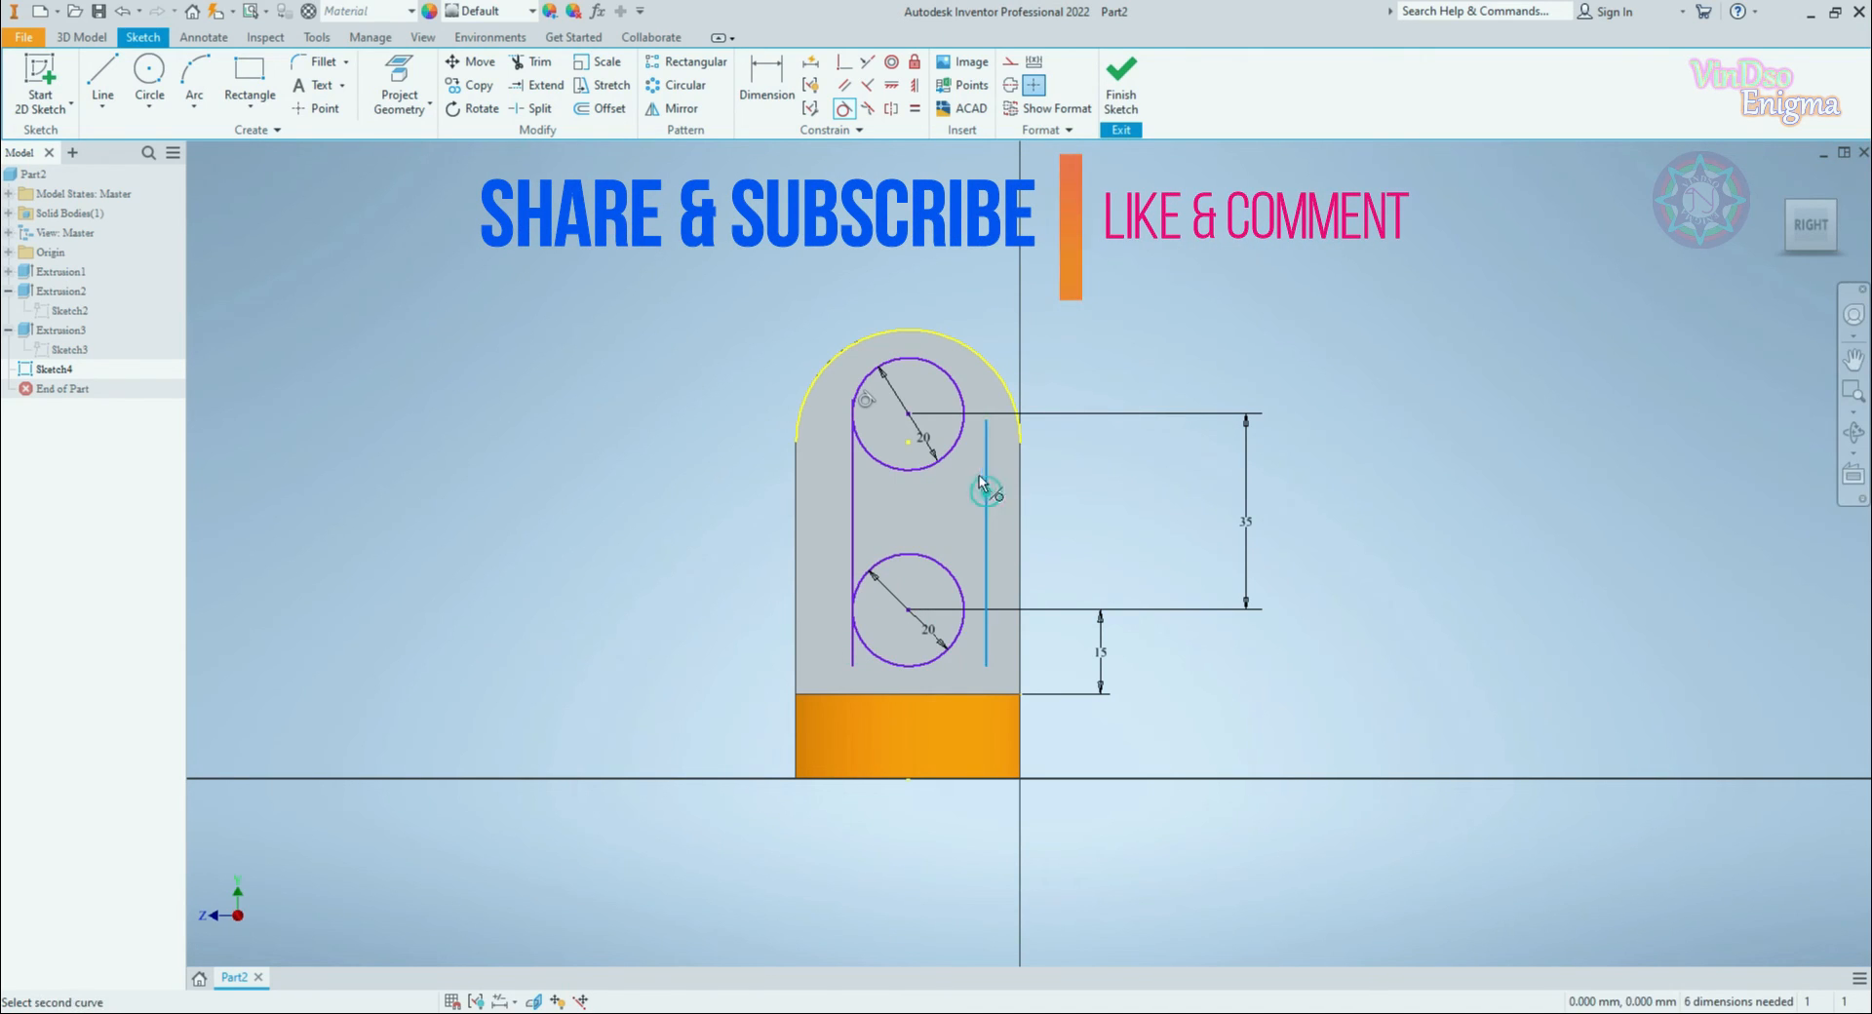
left_click(958, 448)
left_click(952, 644)
left_click(963, 646)
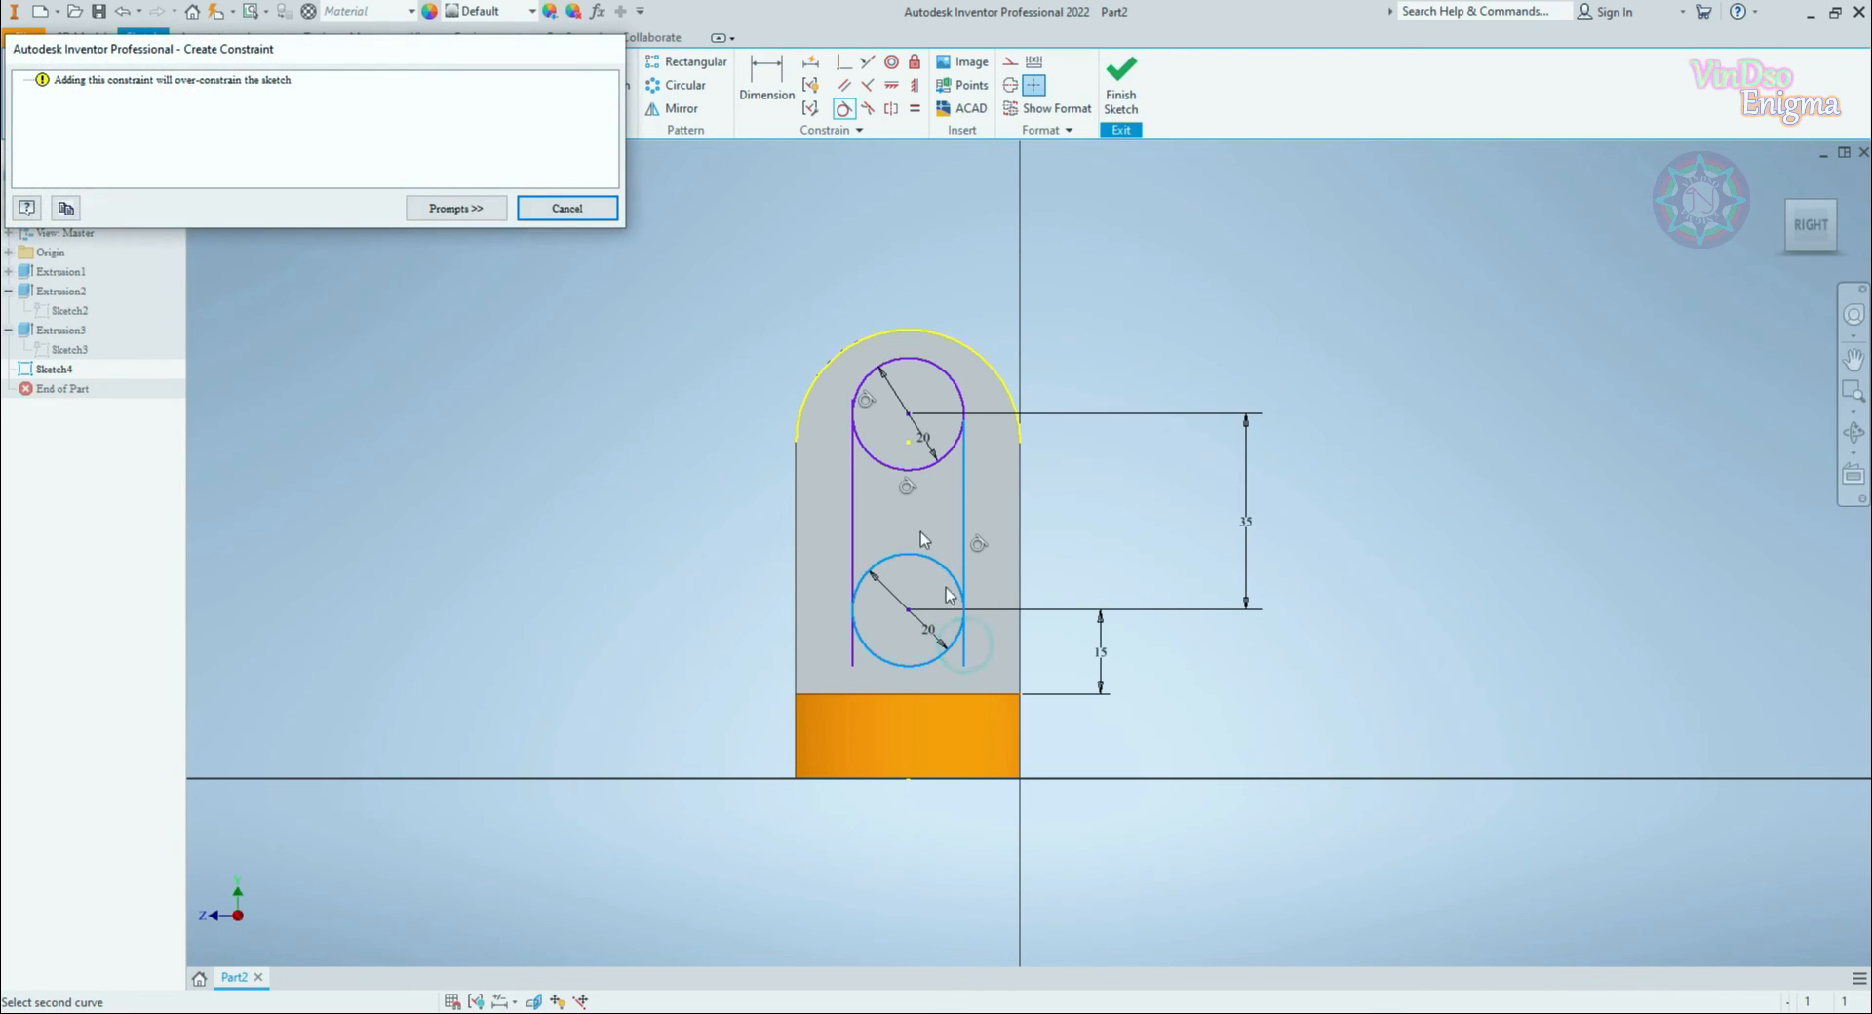
left_click(572, 217)
Step: Trim the left vertical line's excess end above its tangent point with the upper circle
left_click(542, 62)
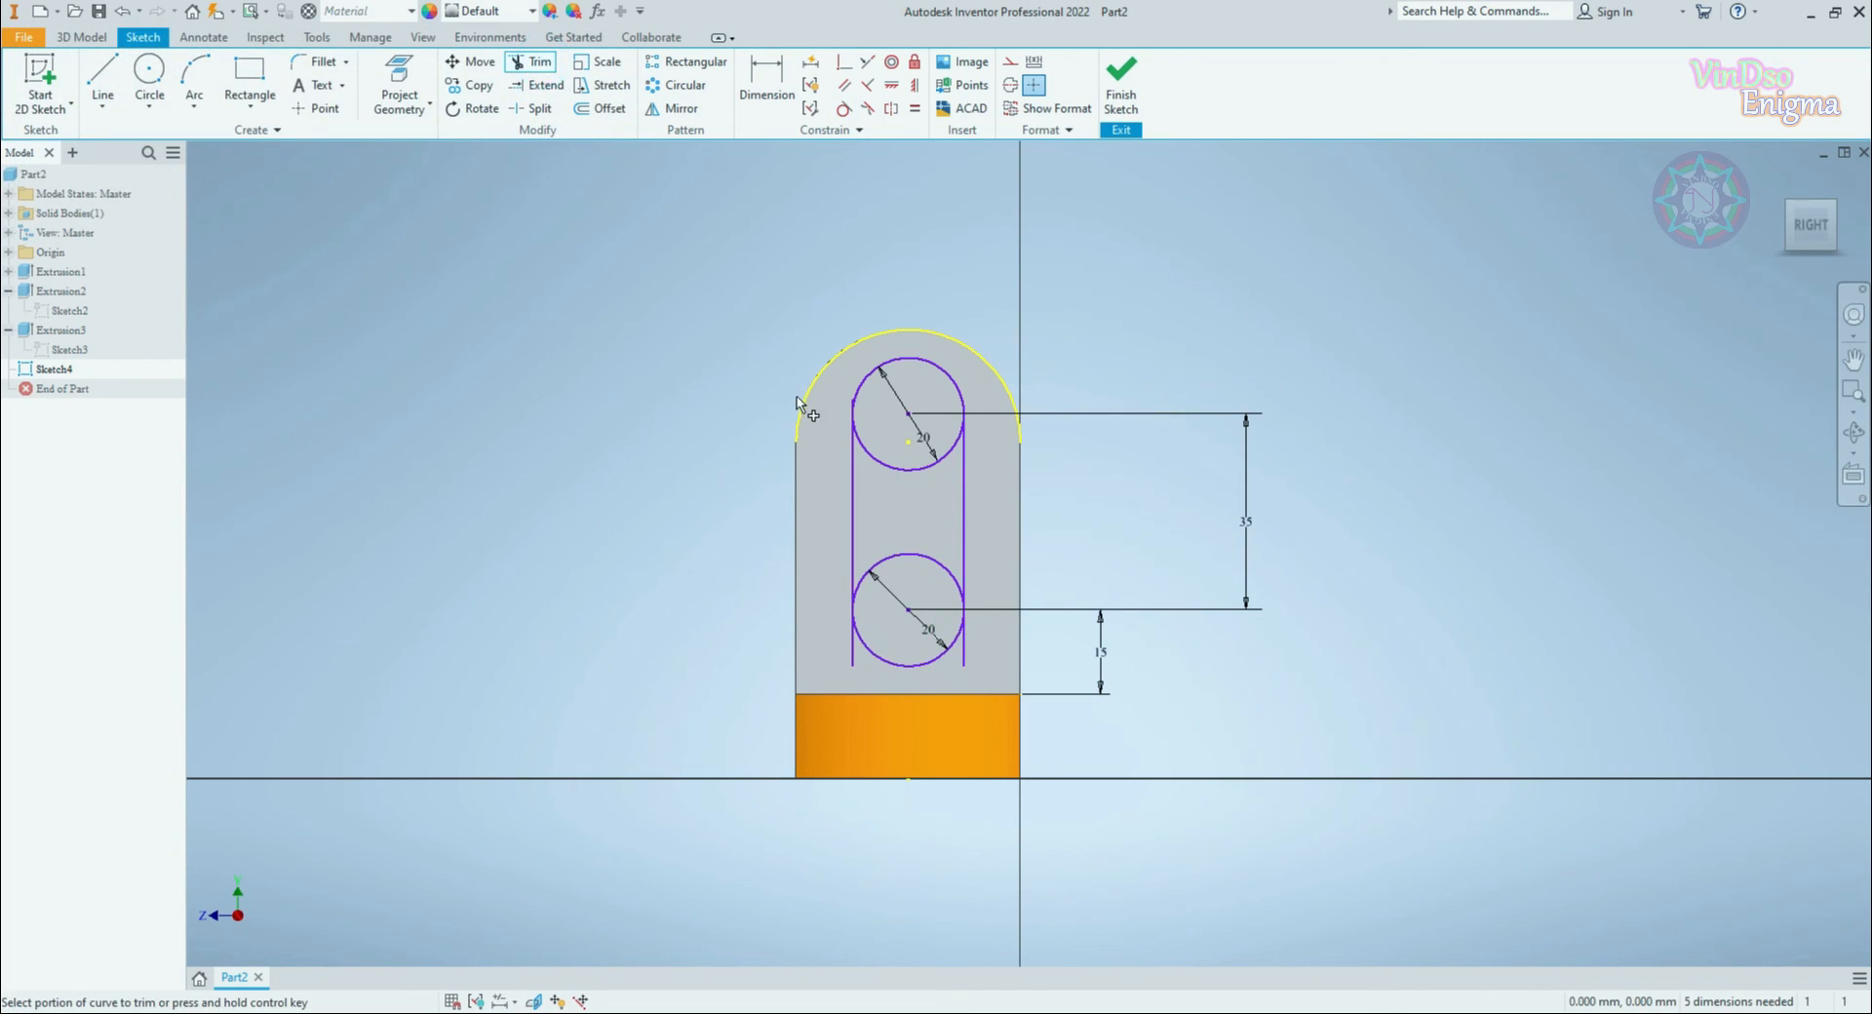
left_click(876, 460)
left_click(597, 216)
scroll(882, 407, "up", 2)
scroll(882, 407, "up", 4)
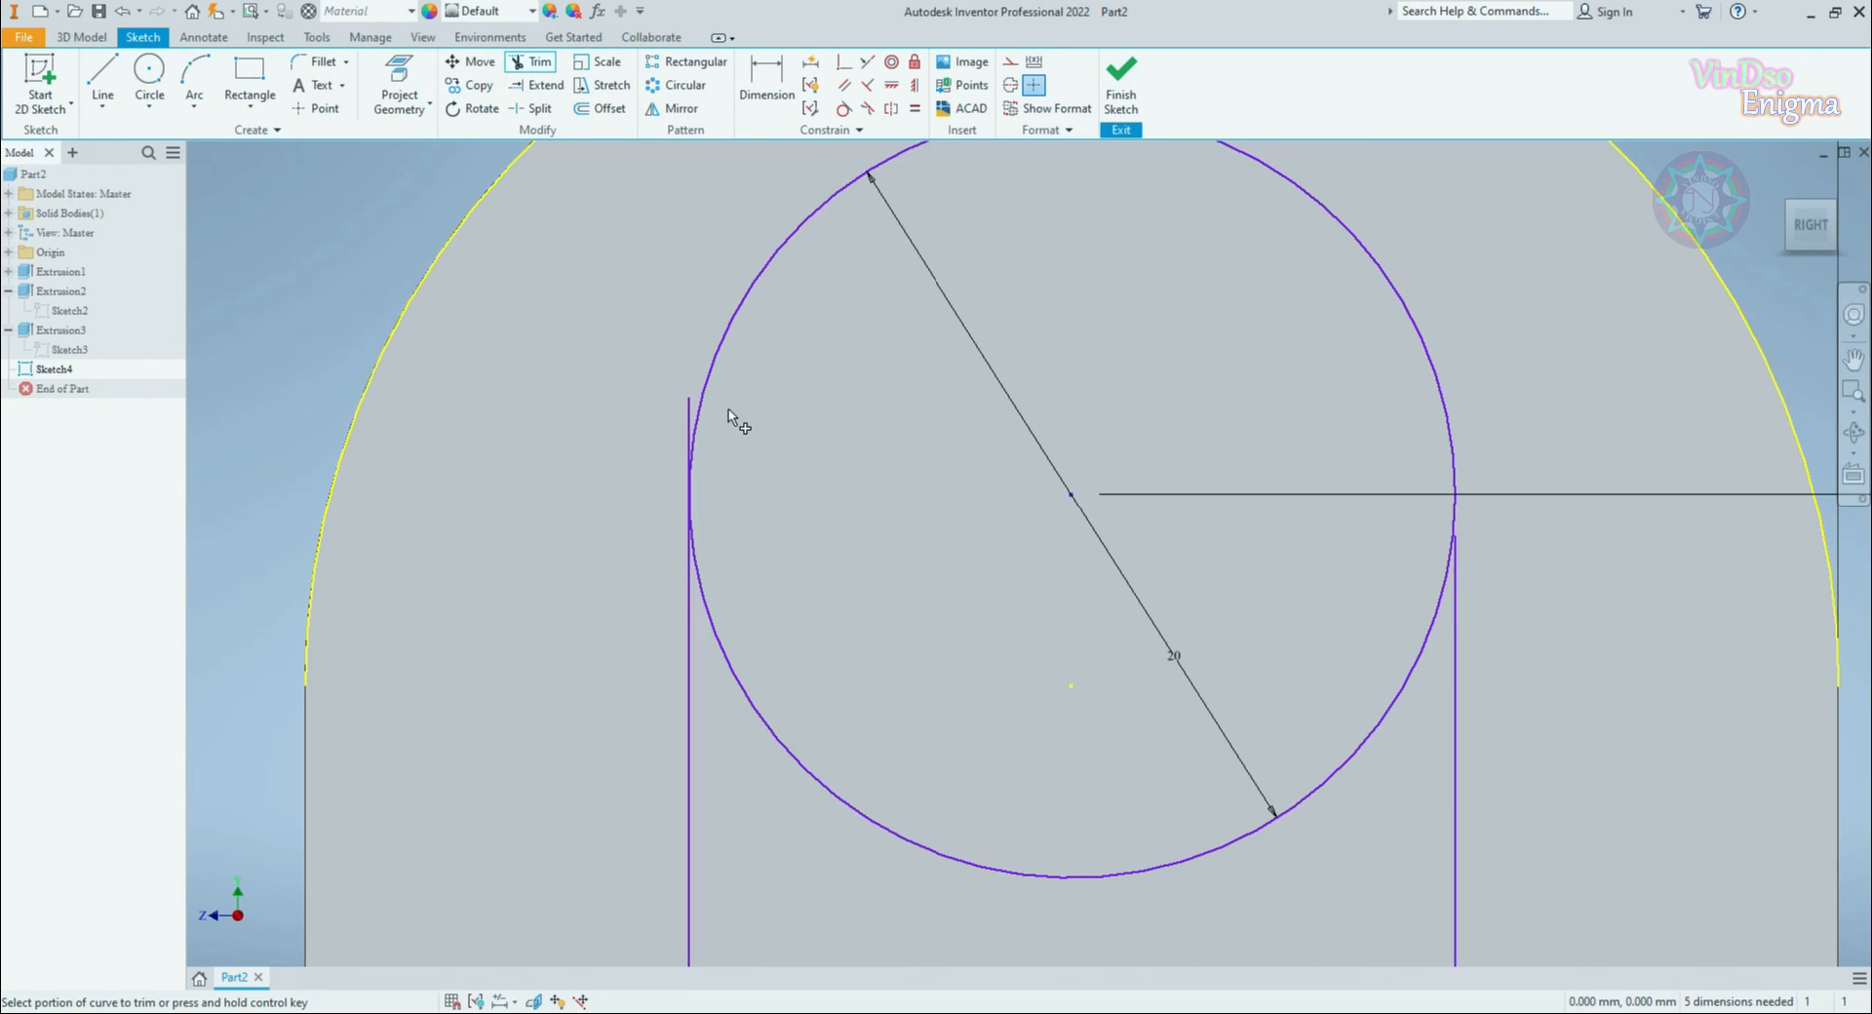
left_click(689, 410)
left_click(727, 651)
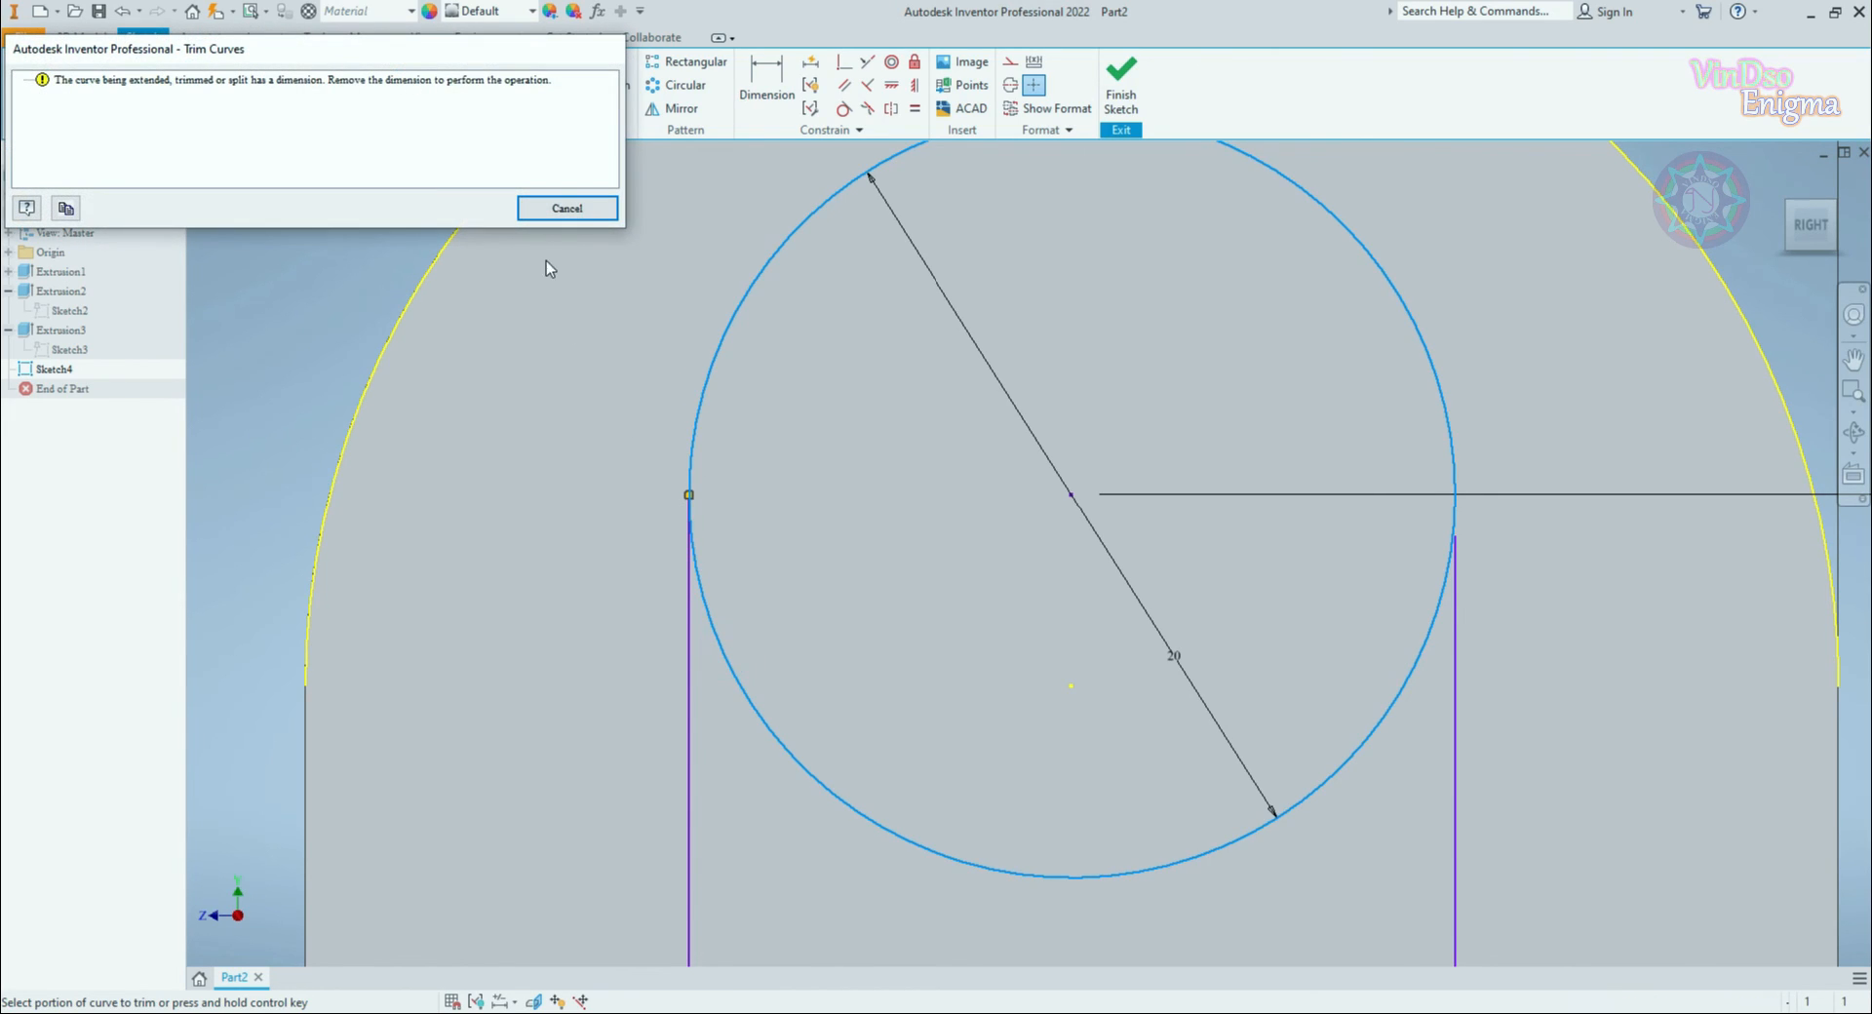
left_click(567, 208)
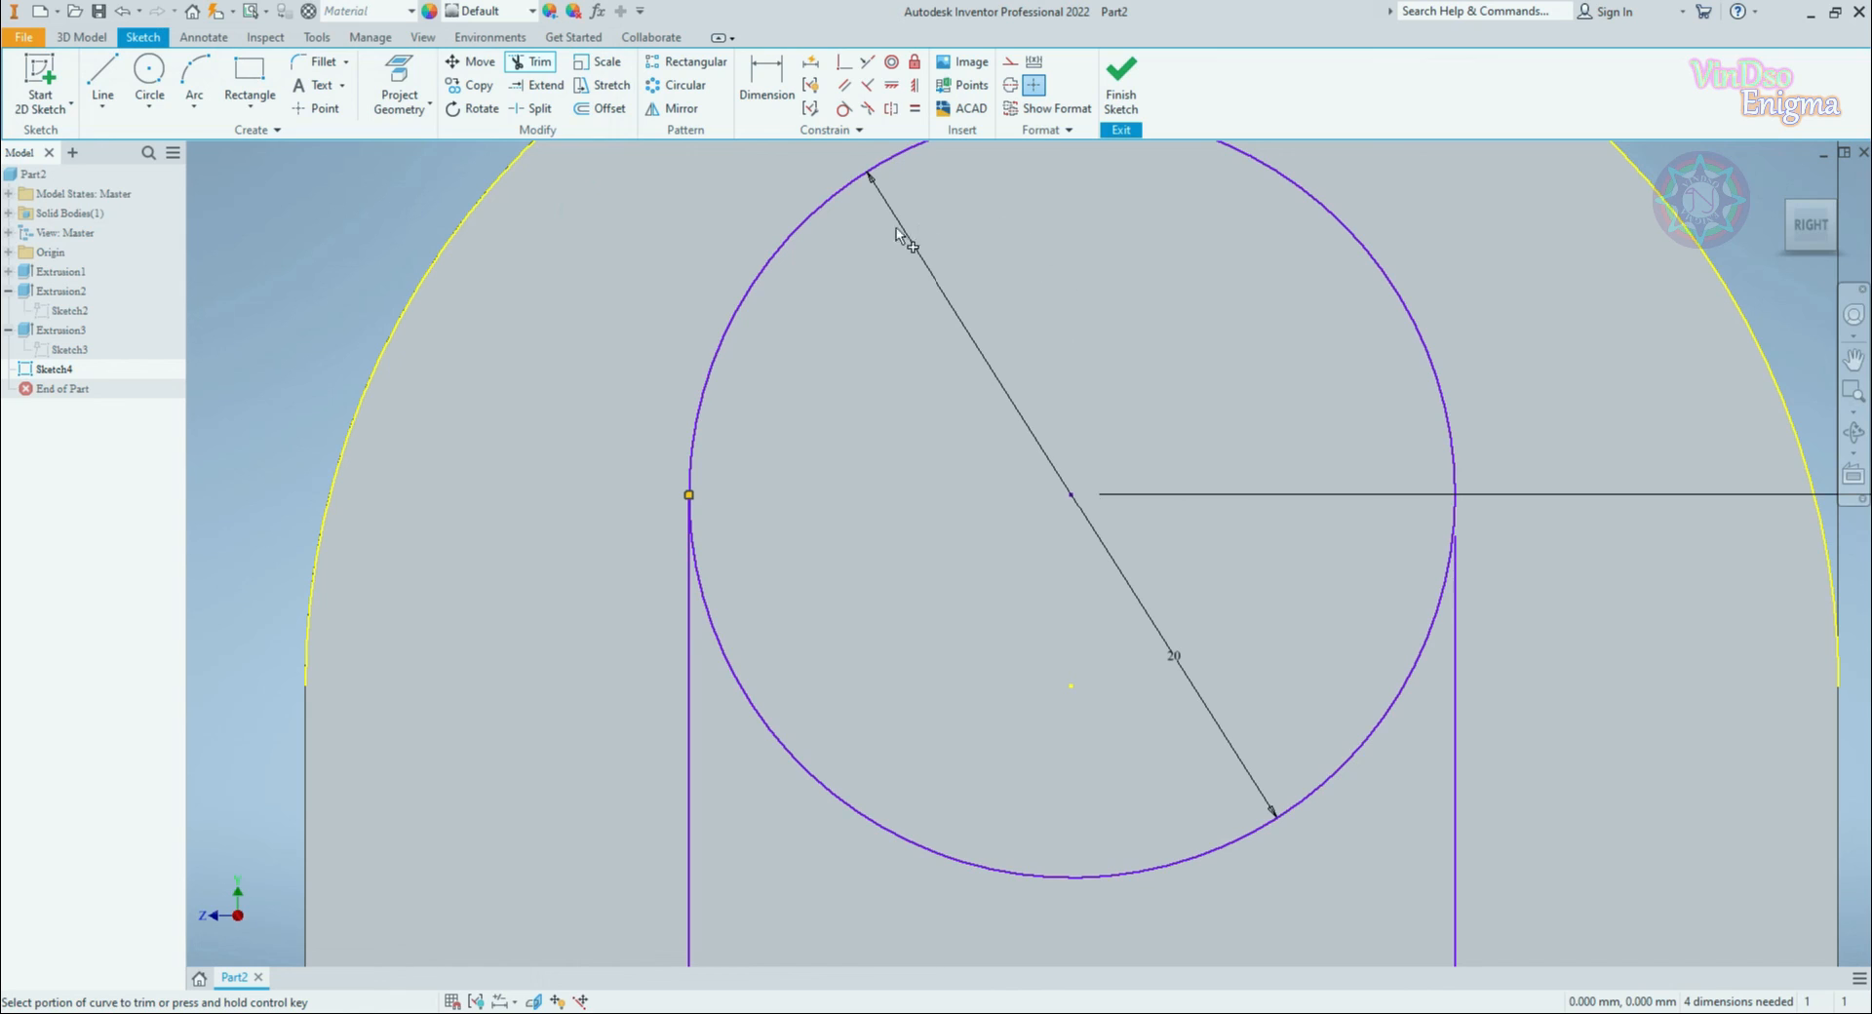
Step: Try to apply a tangent constraint between the right vertical line and the upper circle
left_click(843, 108)
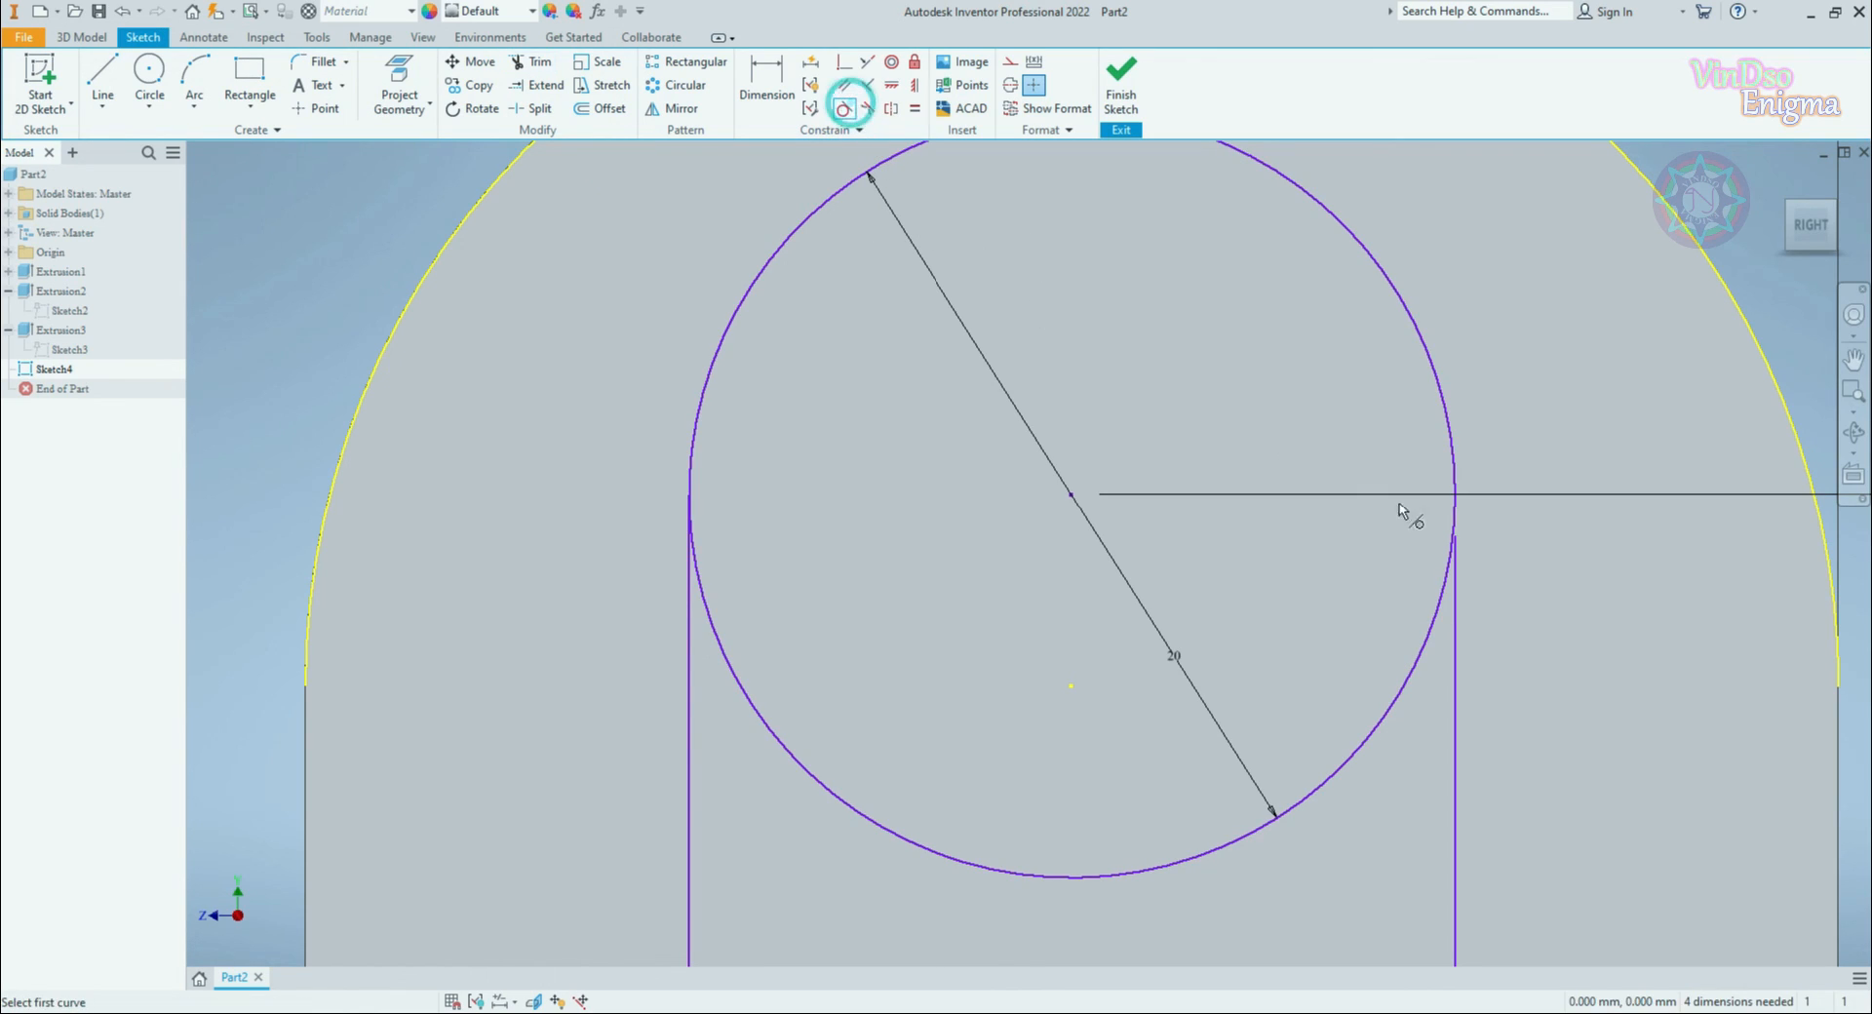
left_click(1452, 616)
left_click(1436, 607)
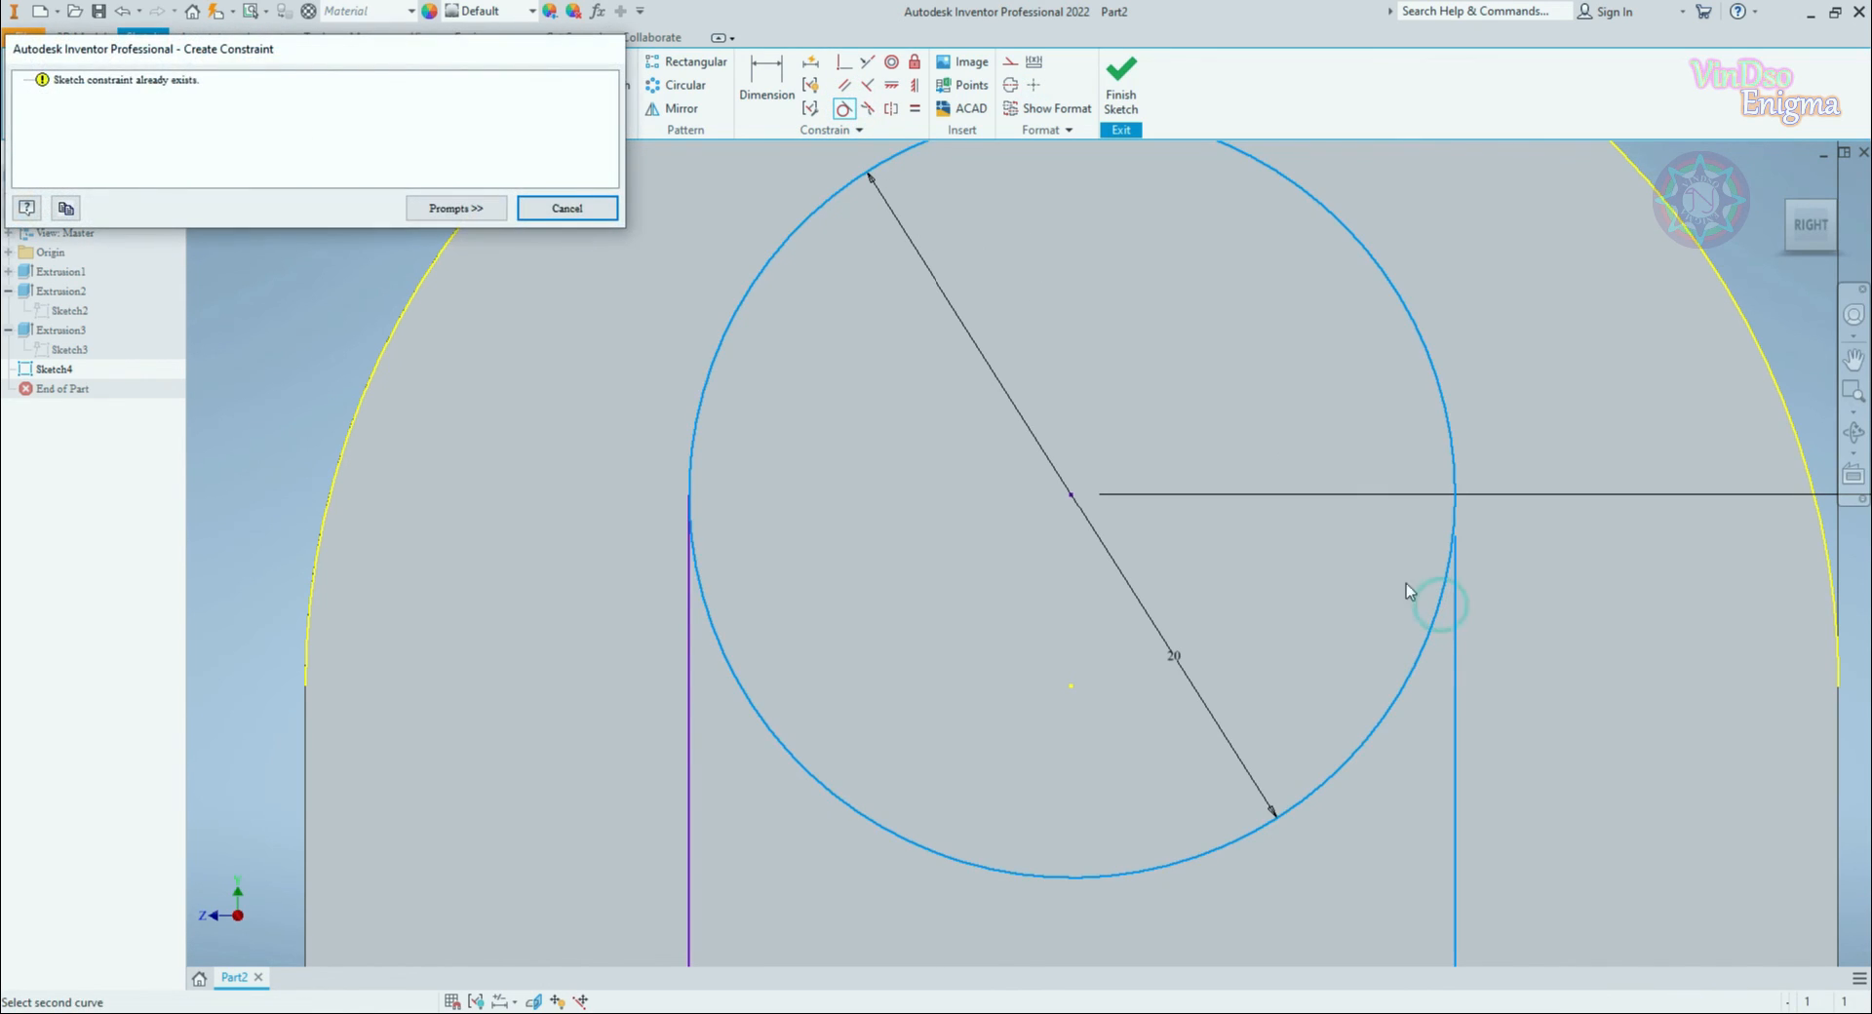
left_click(590, 208)
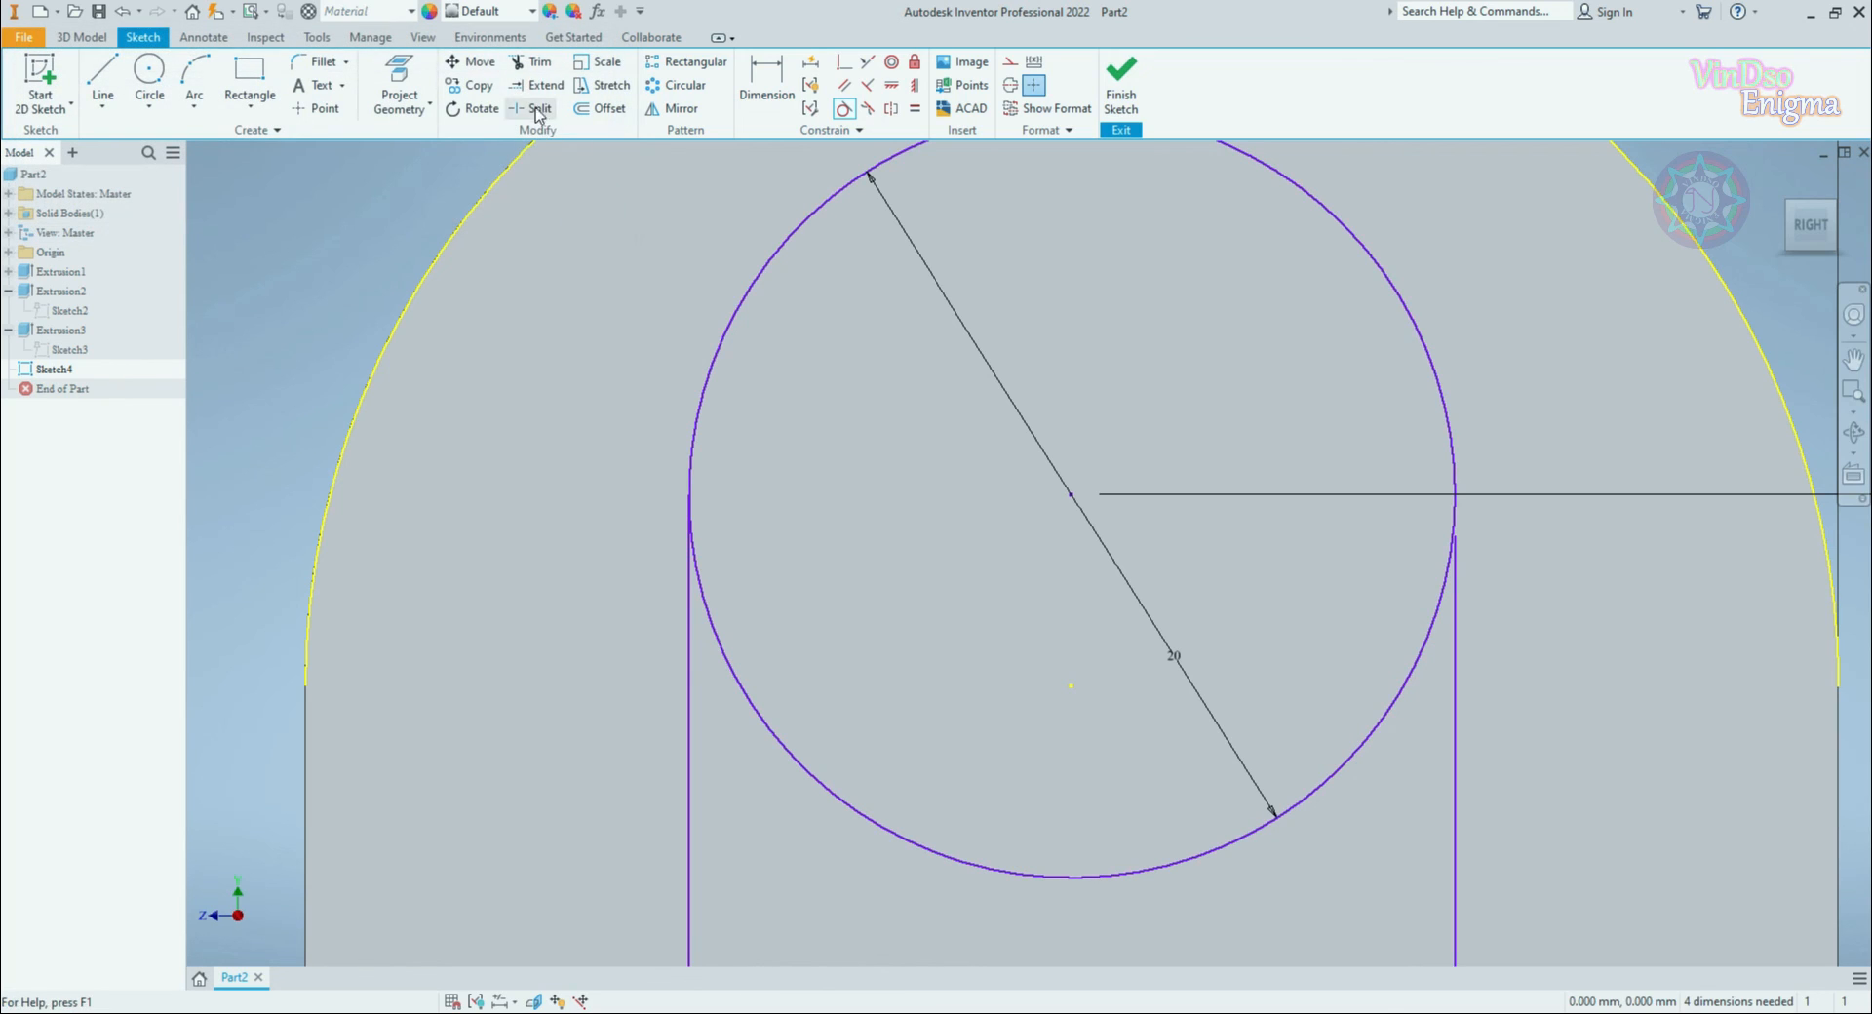
Step: Extend the right vertical line up to its tangent point on the upper circle and trim away that circle's lower half
left_click(535, 87)
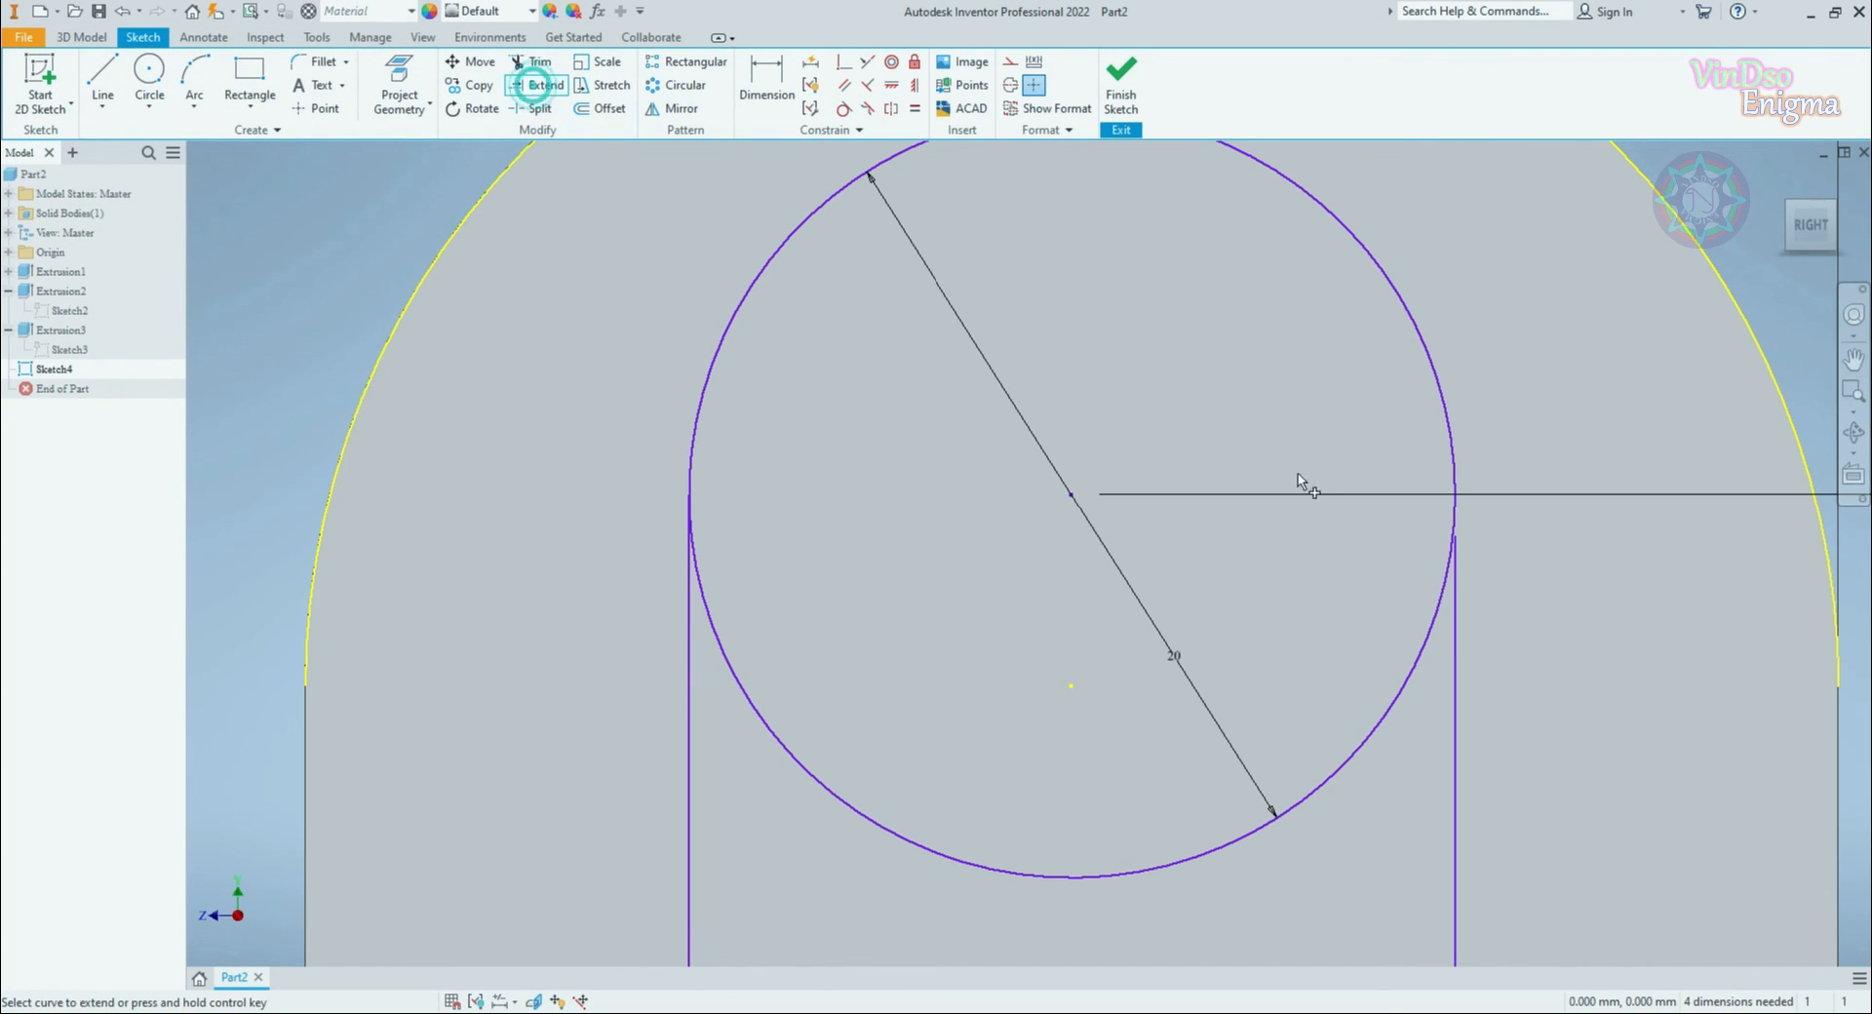
left_click(1459, 652)
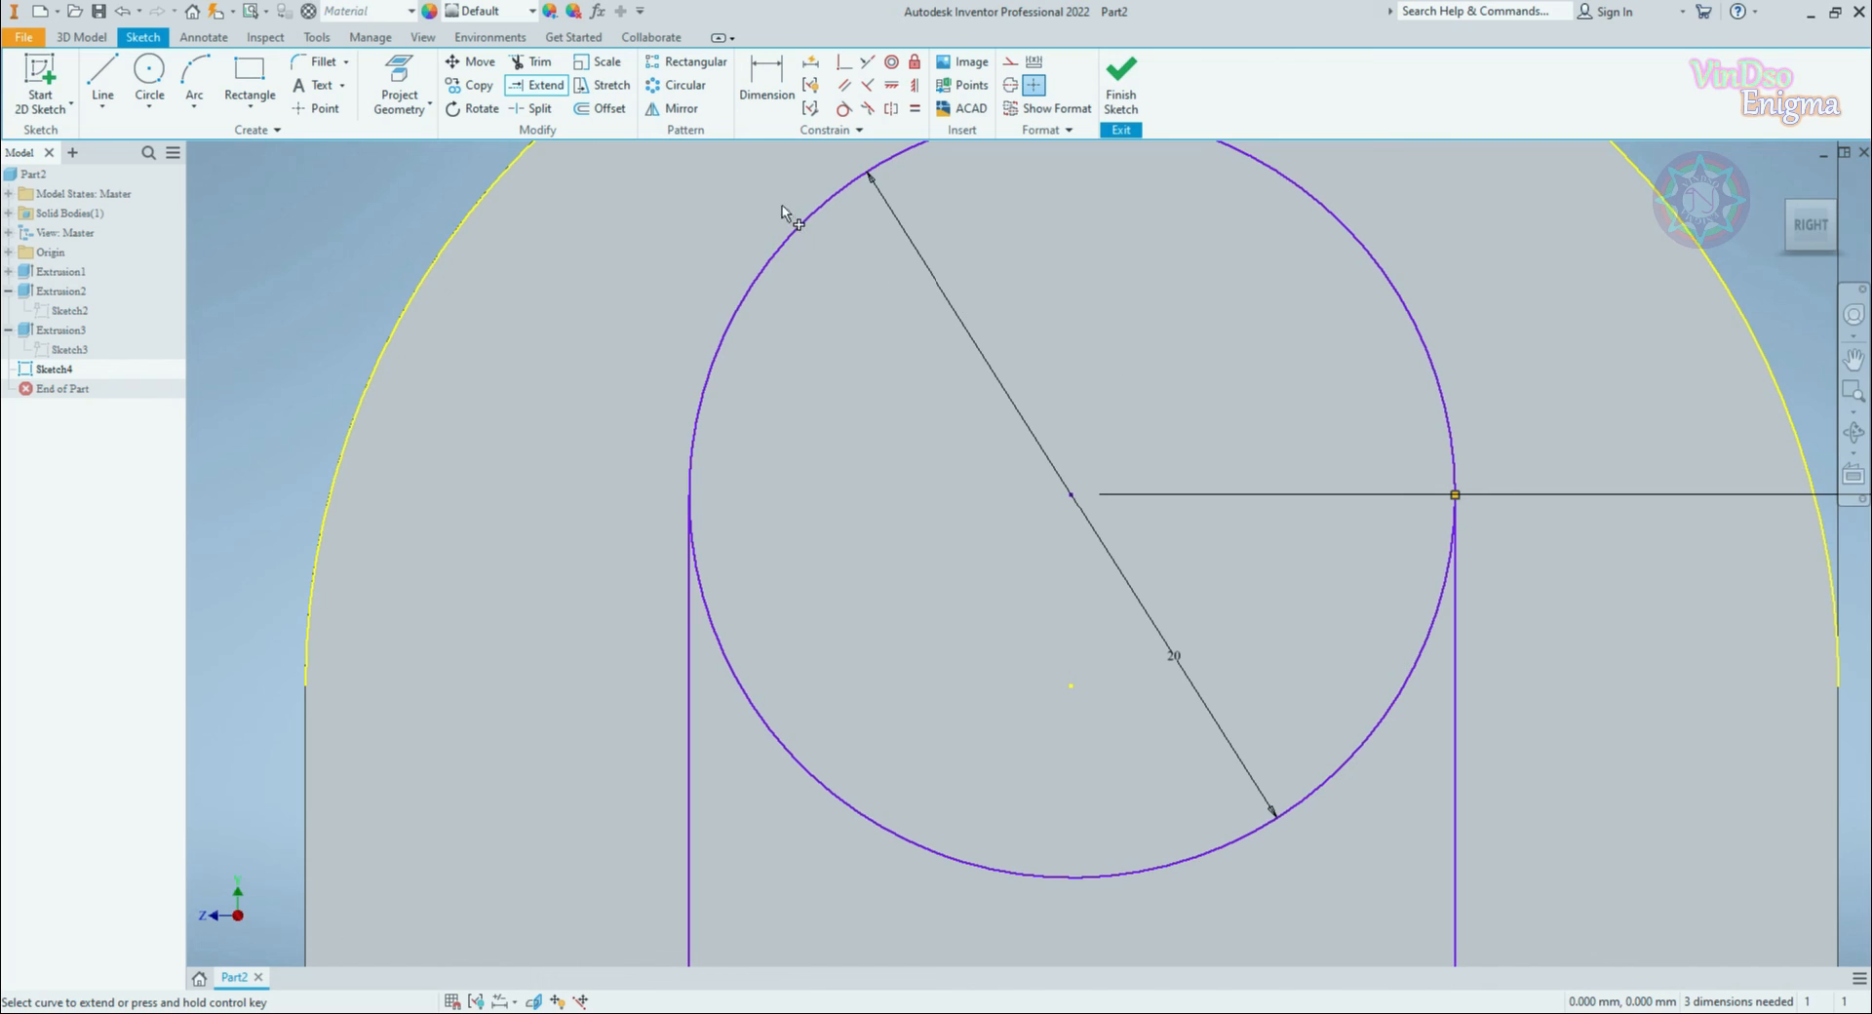
left_click(539, 64)
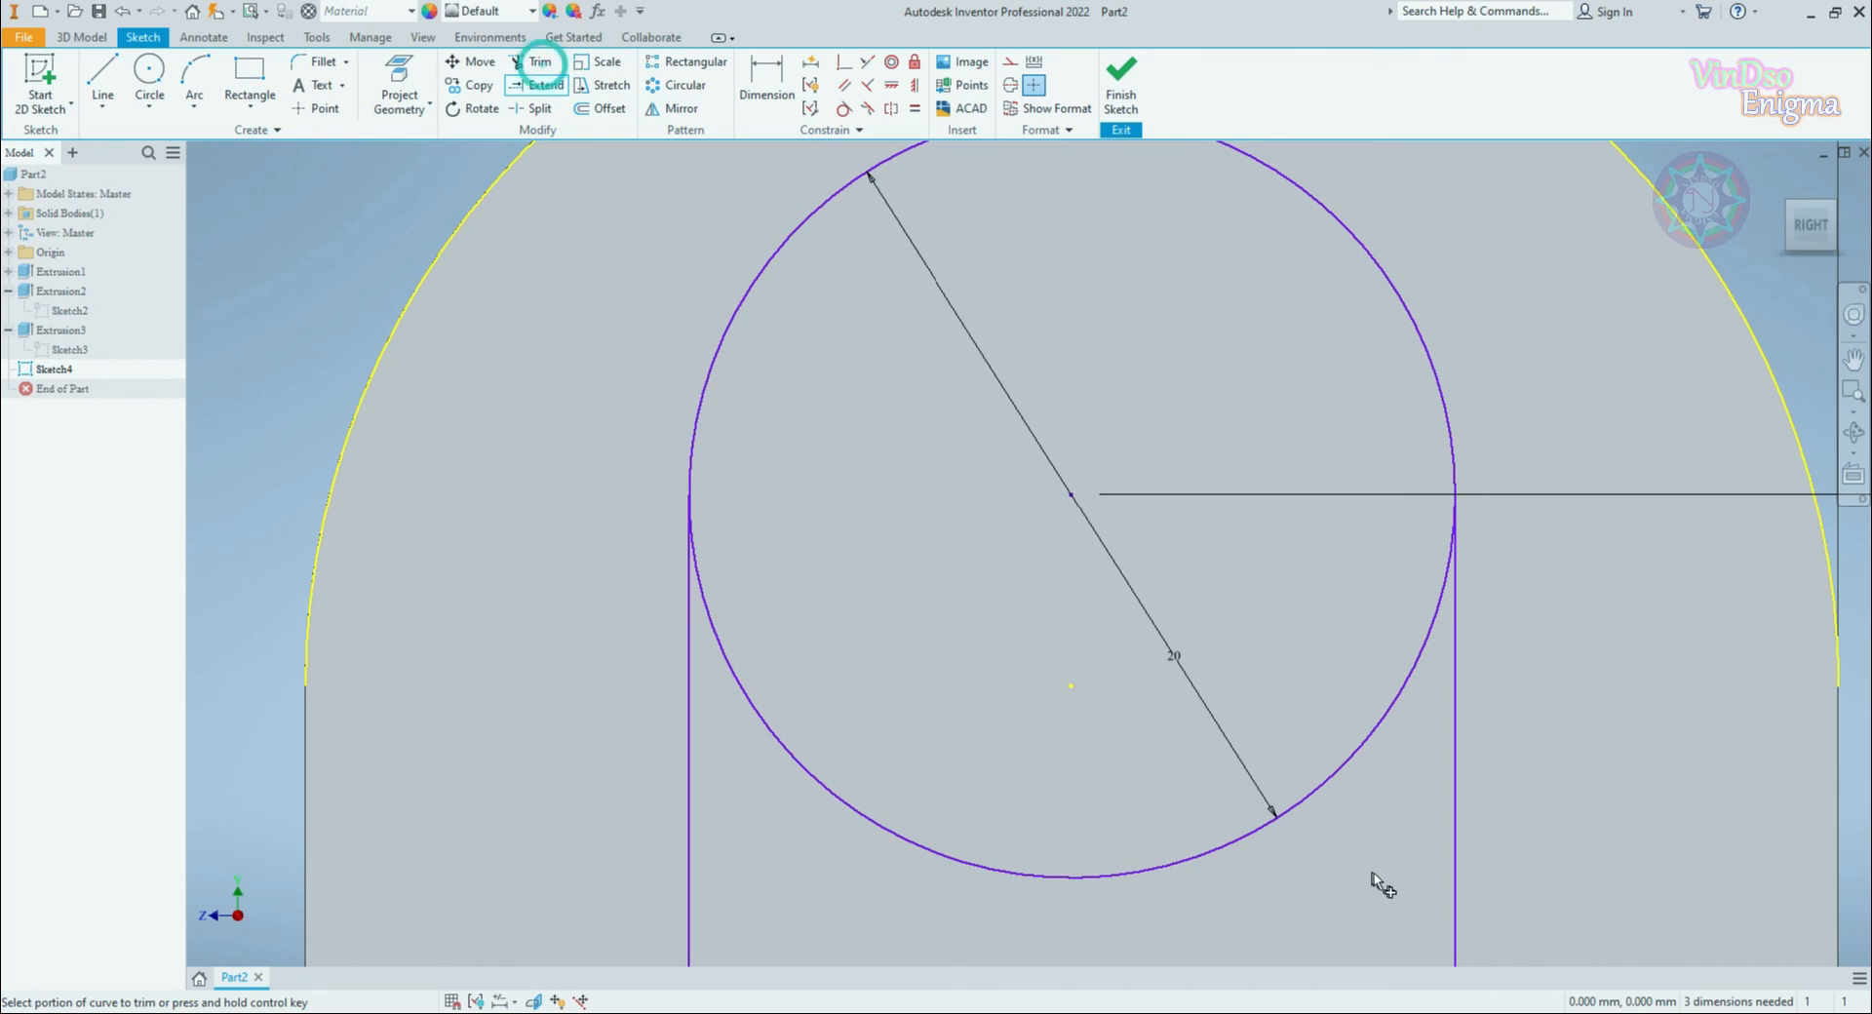
left_click(1340, 778)
Step: Trim away the lower circle's upper half and both vertical lines' ends below the tangent points to close the slot outline
scroll(1340, 807, "down", 5)
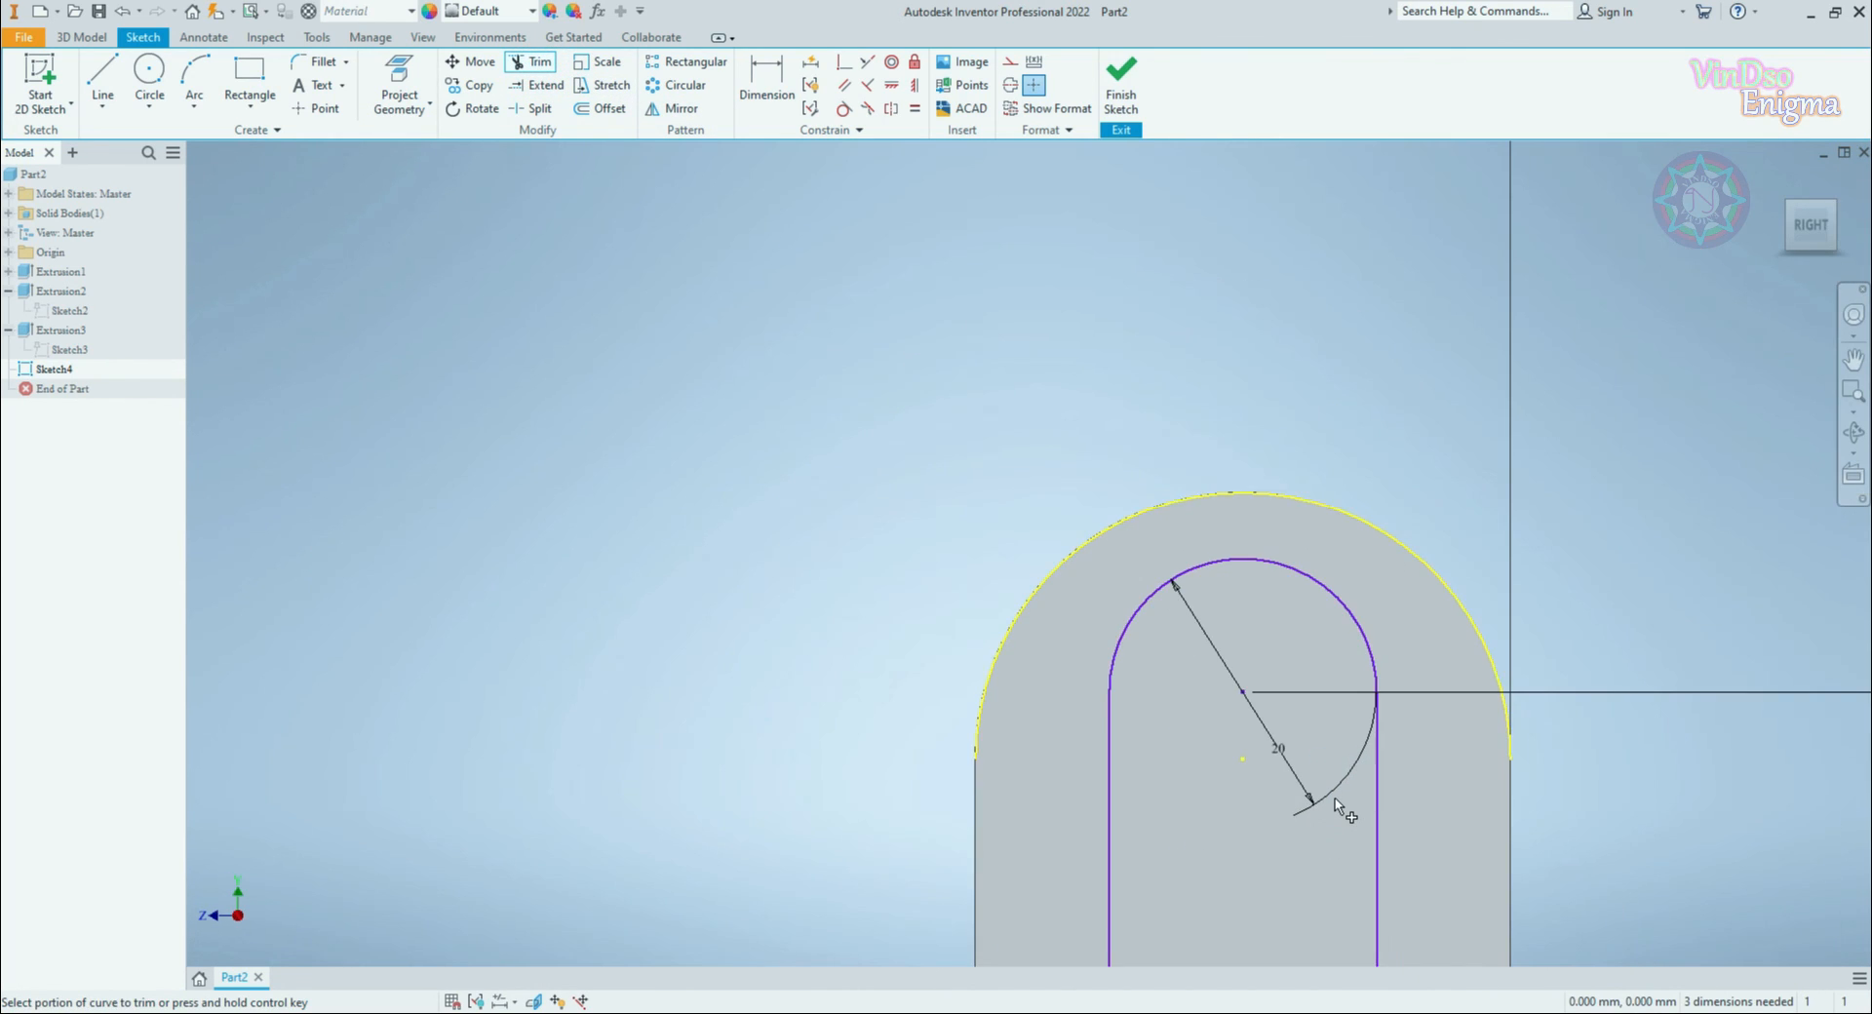
middle_click_drag(1326, 805, 1273, 337)
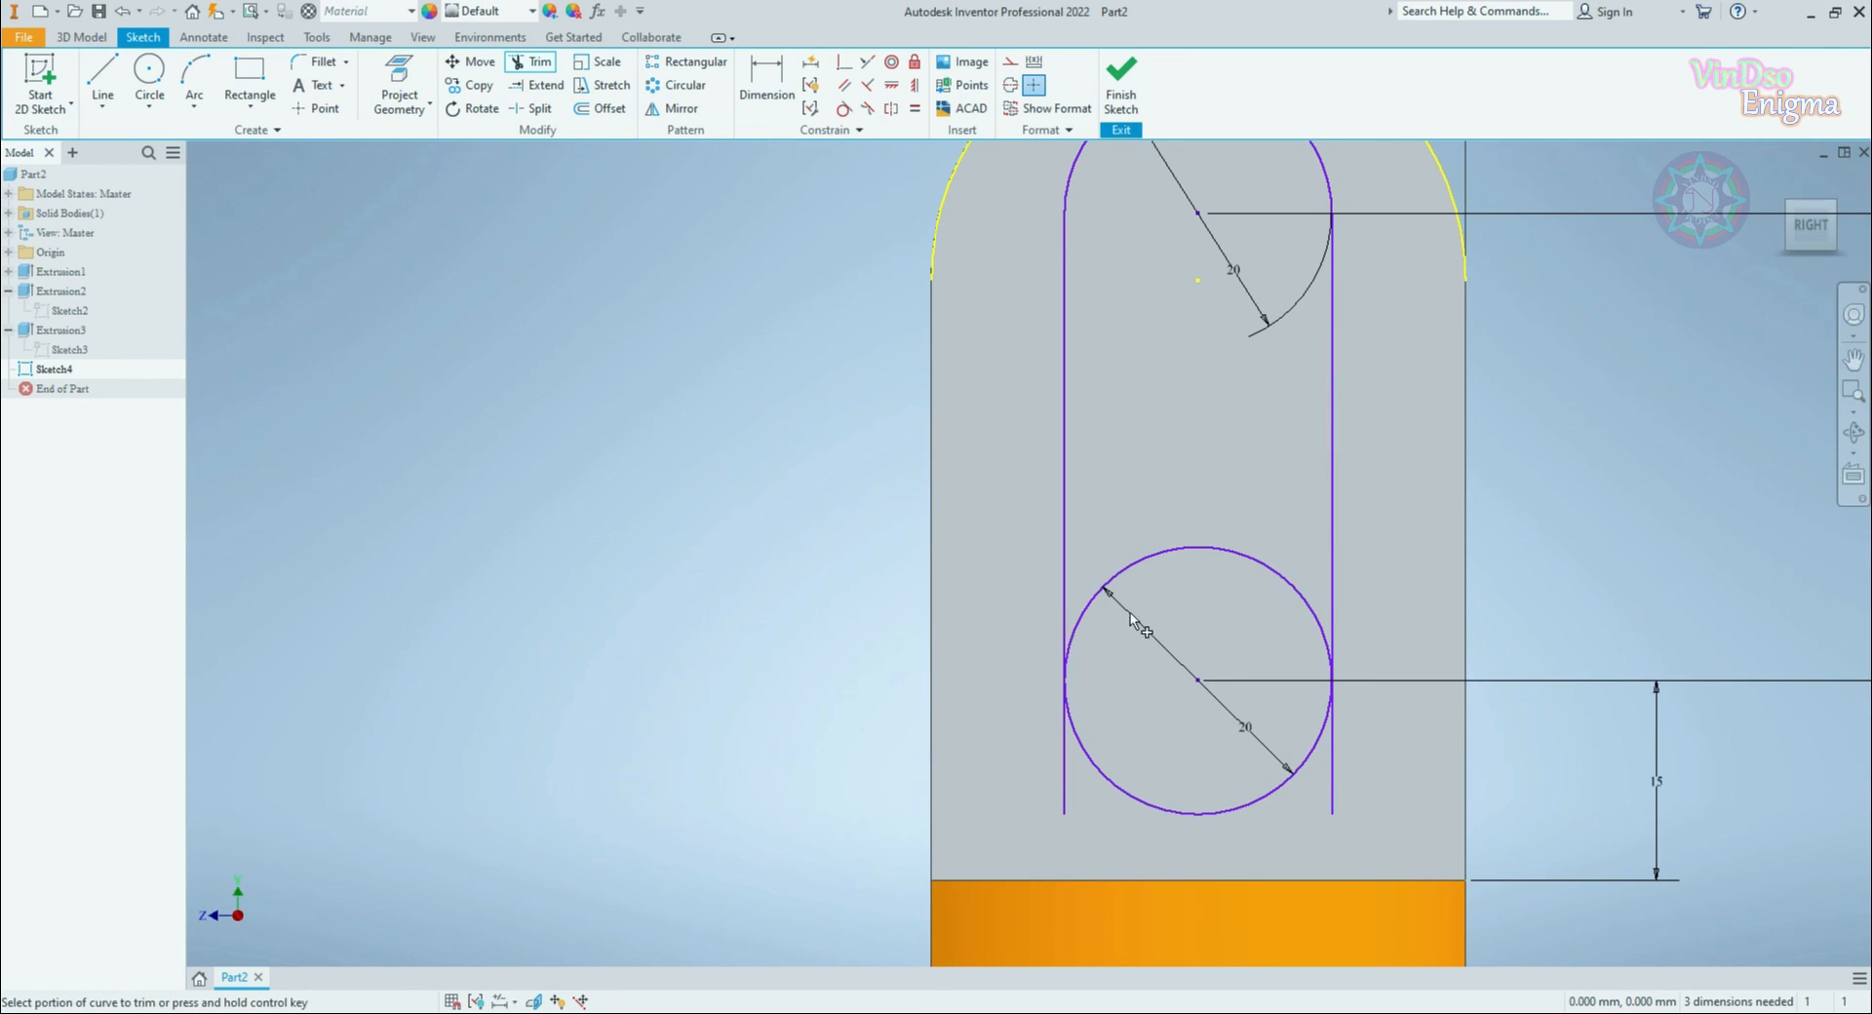
left_click(1143, 570)
left_click(1063, 799)
left_click(1331, 775)
scroll(1556, 620, "down", 3)
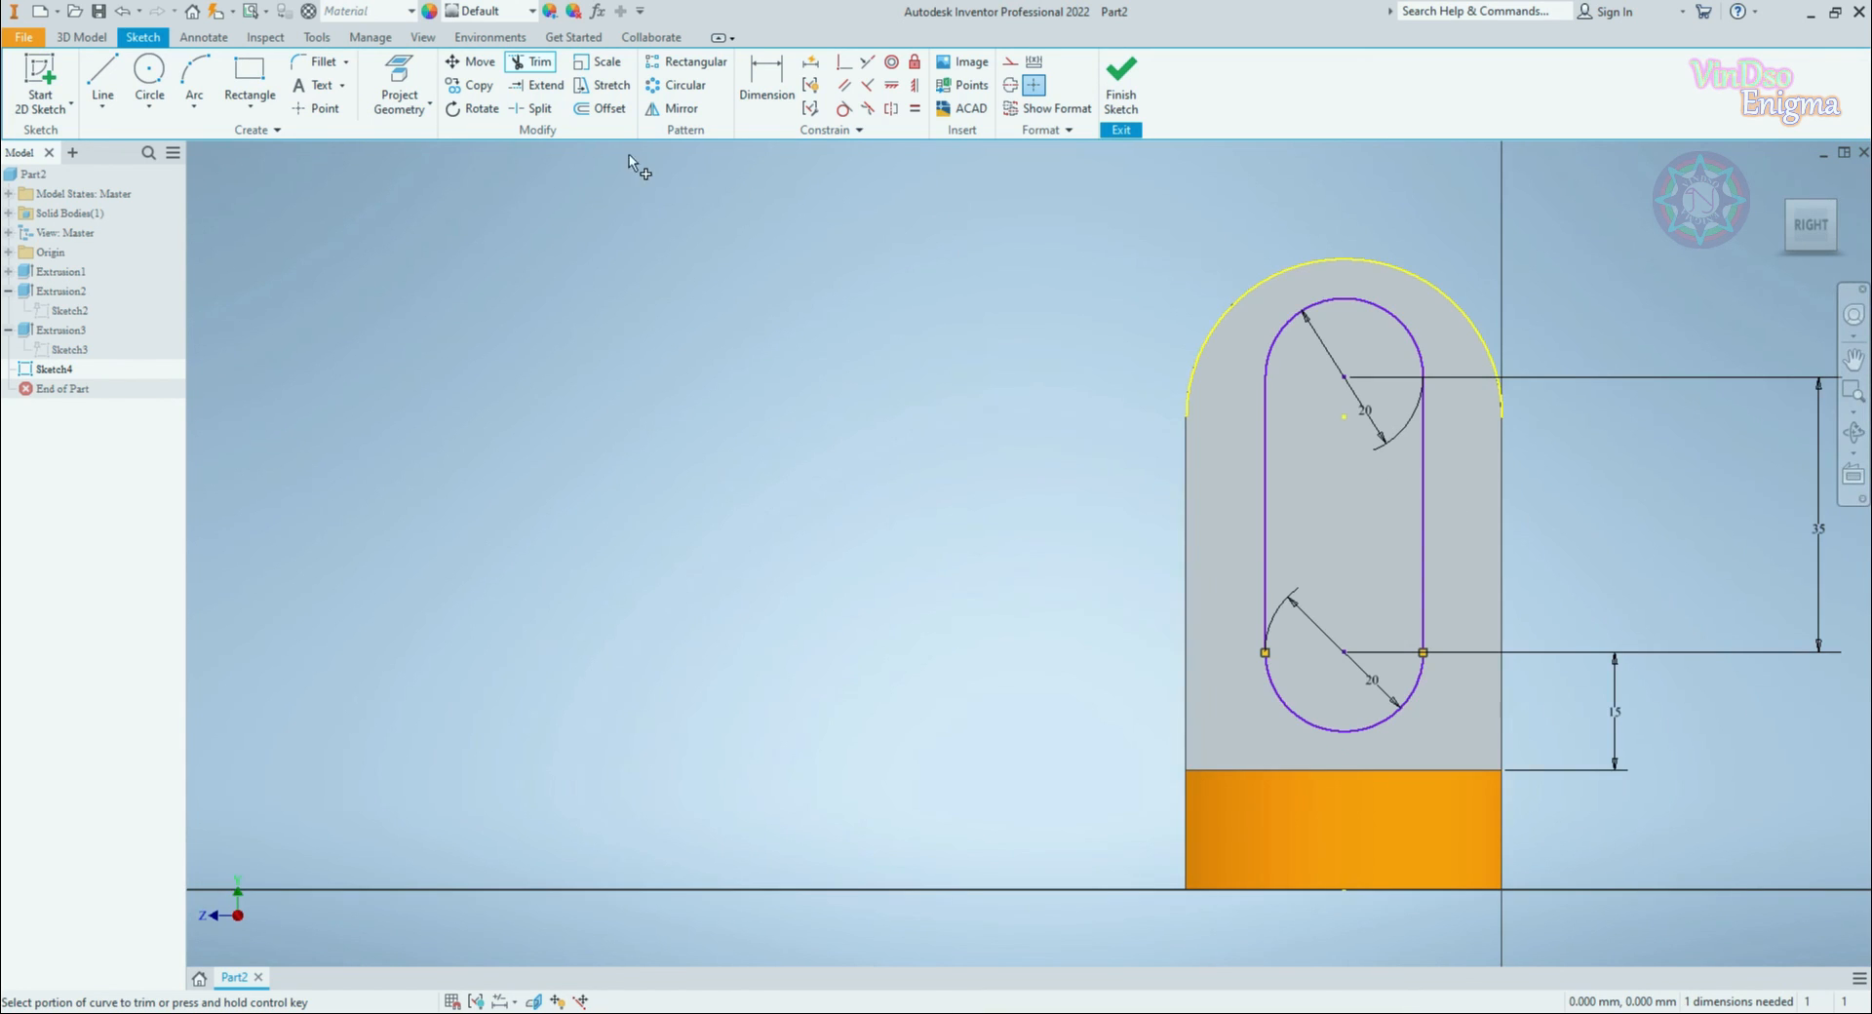
Step: Extrude the slot profile as a cut through all of the upright plate
left_click(94, 41)
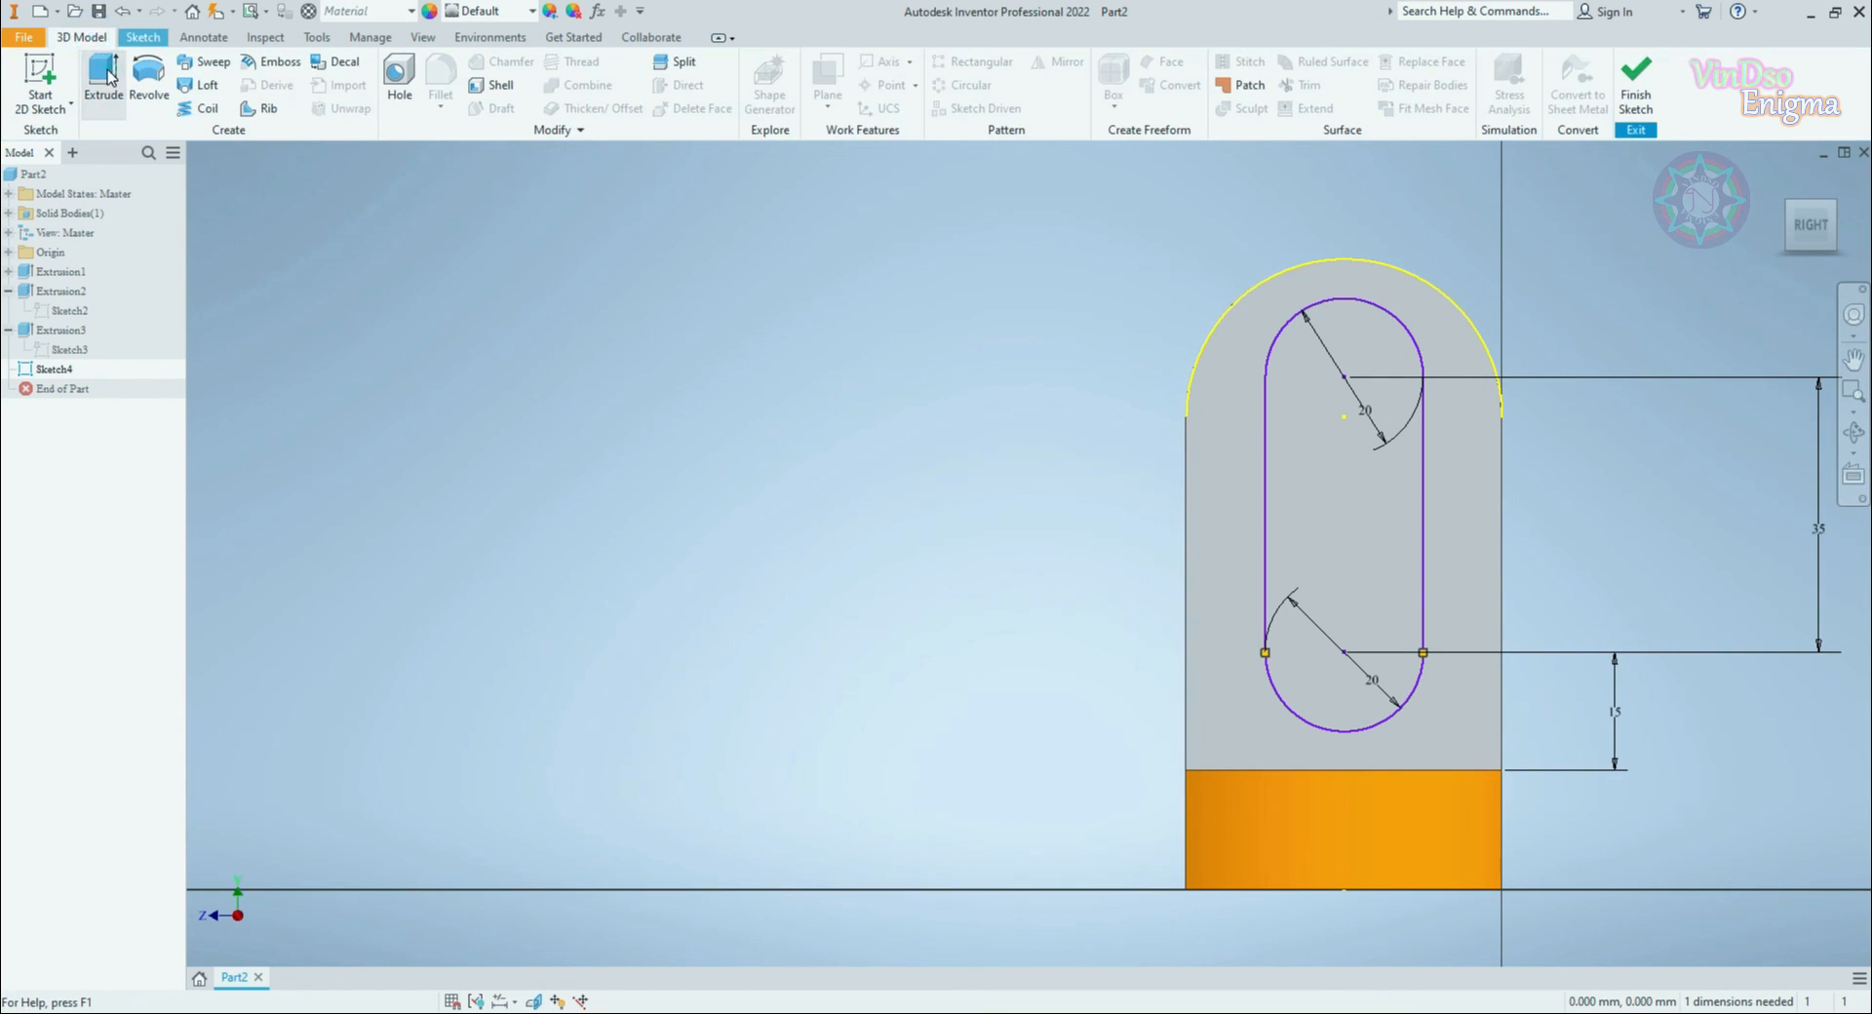
left_click(103, 74)
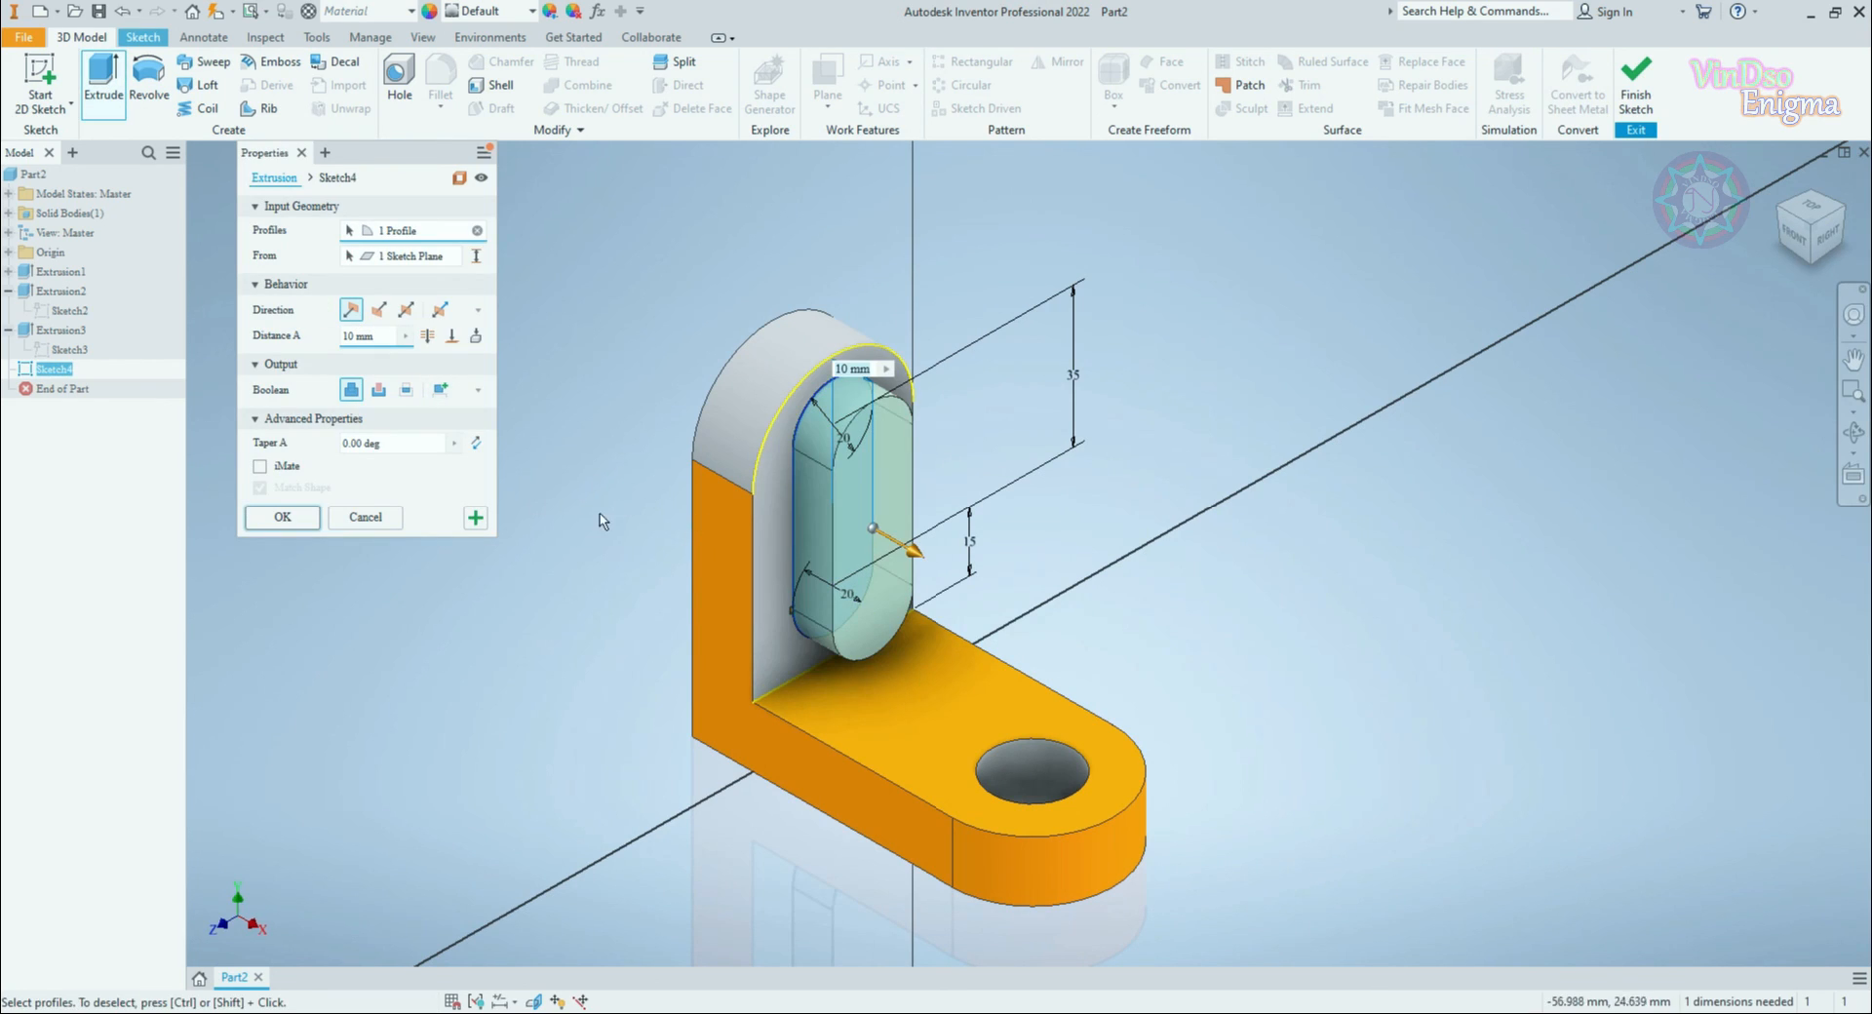
left_click(379, 391)
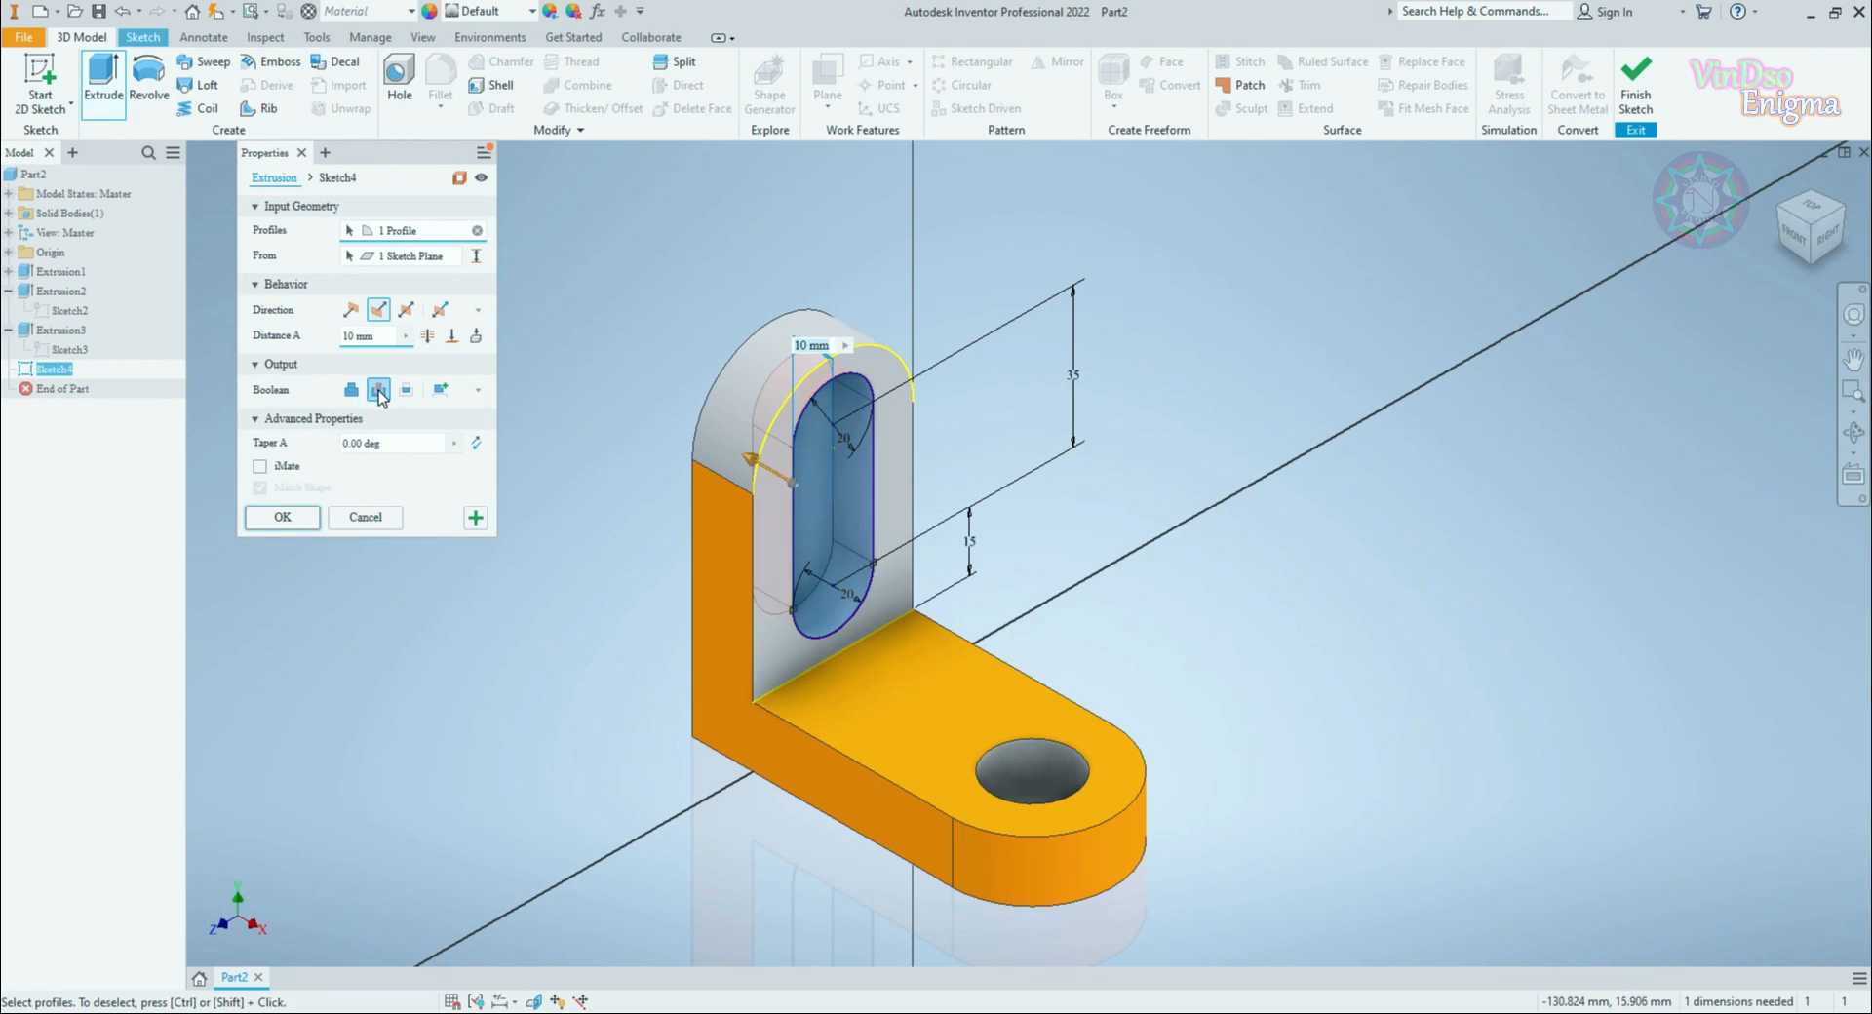
left_click(427, 337)
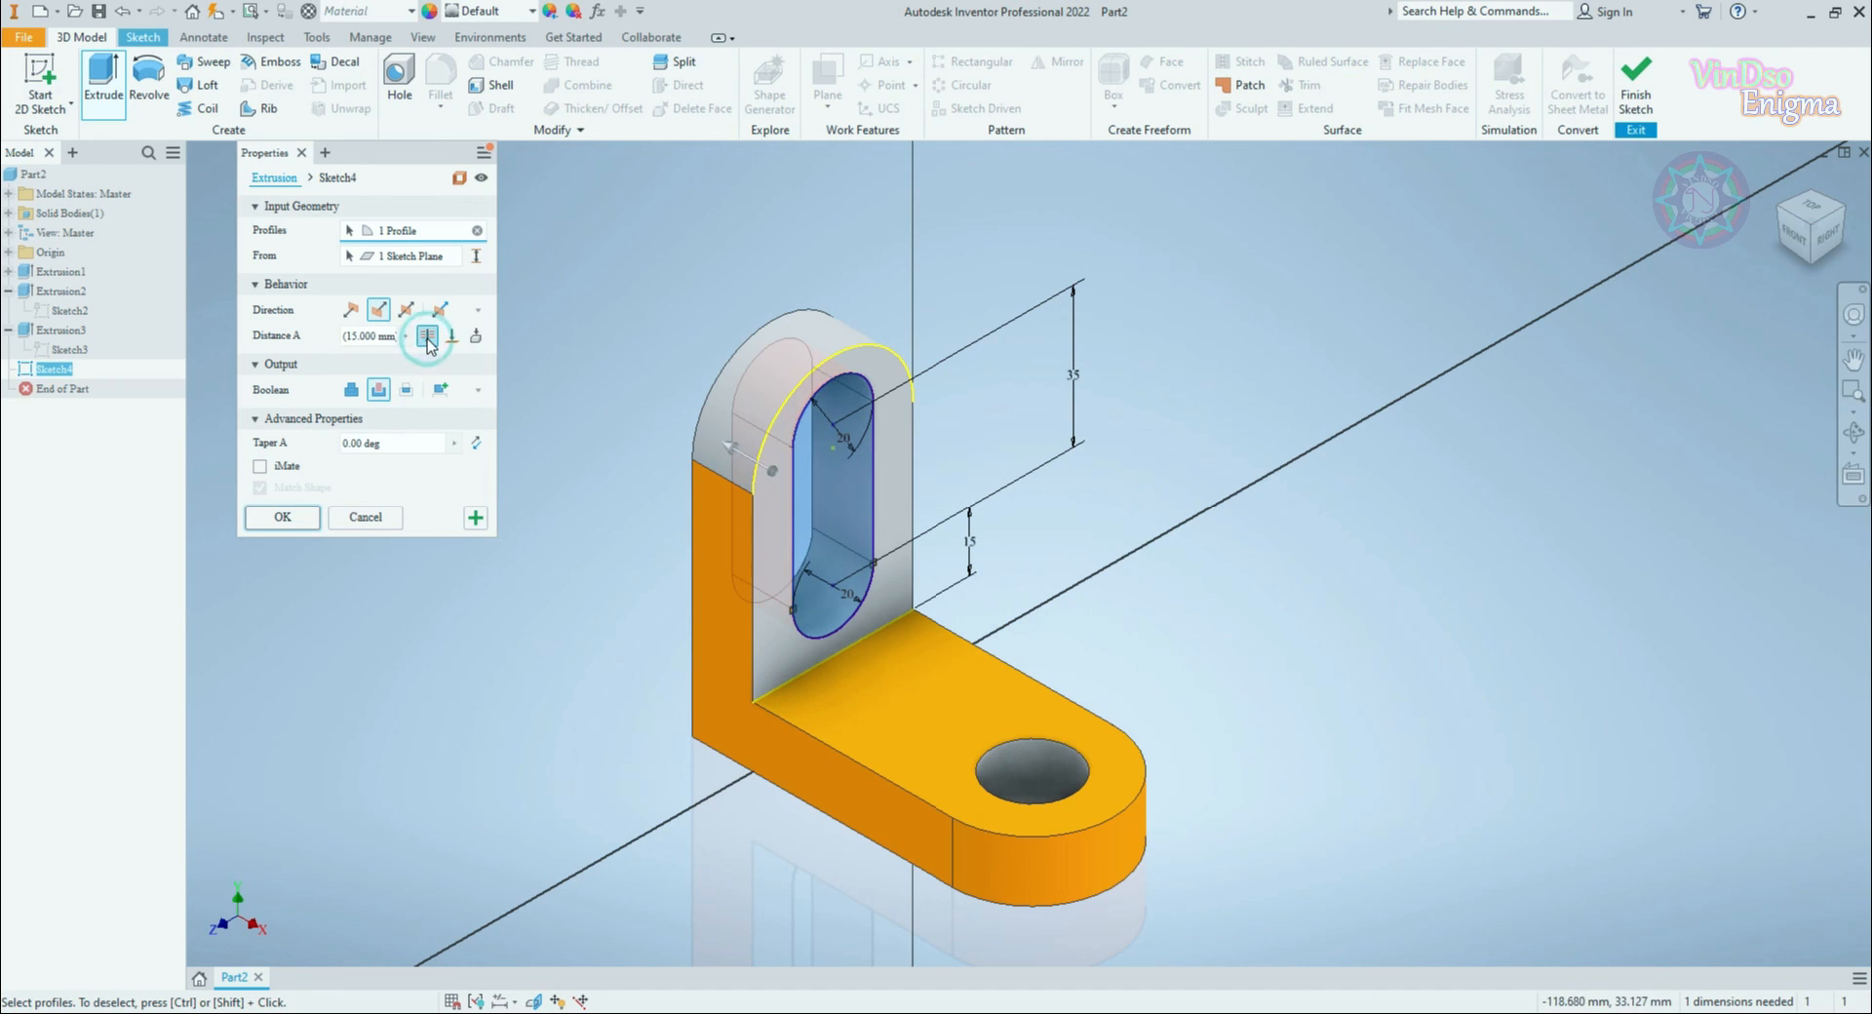
left_click(281, 517)
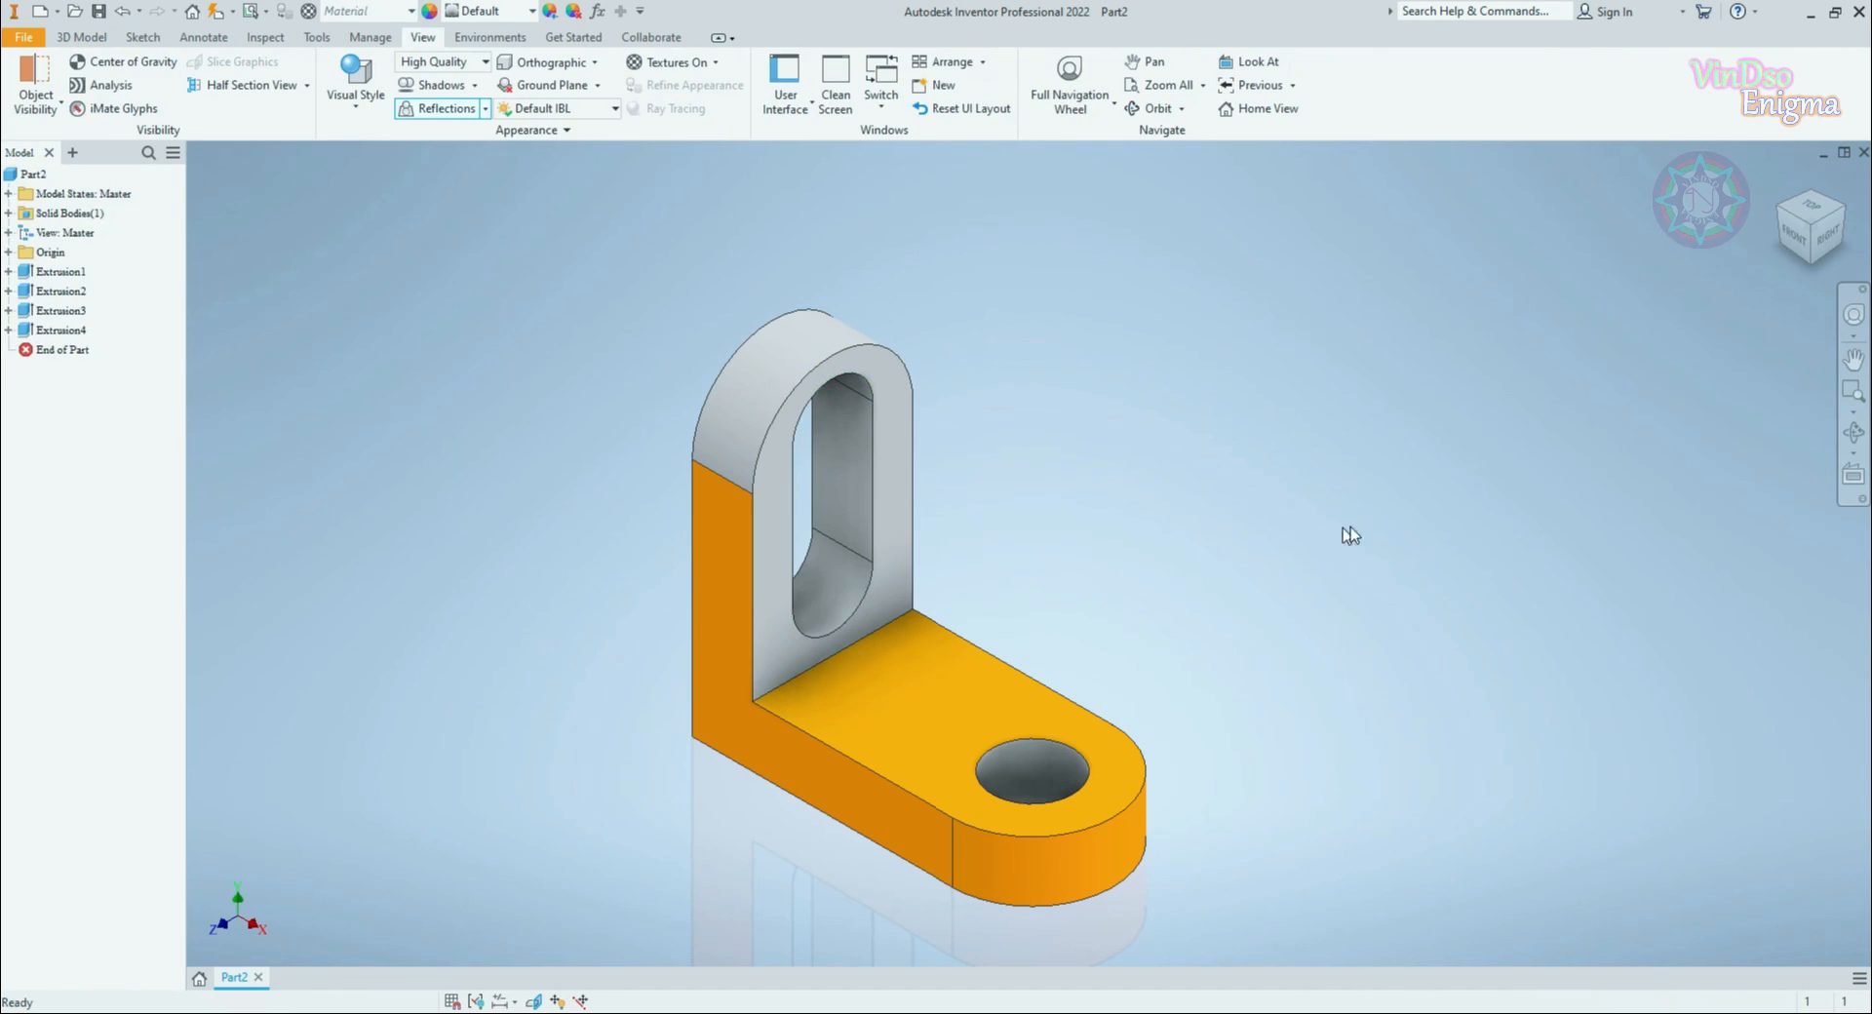
middle_click_drag(1181, 505, 1244, 427, "shift")
middle_click_drag(1244, 427, 1150, 298)
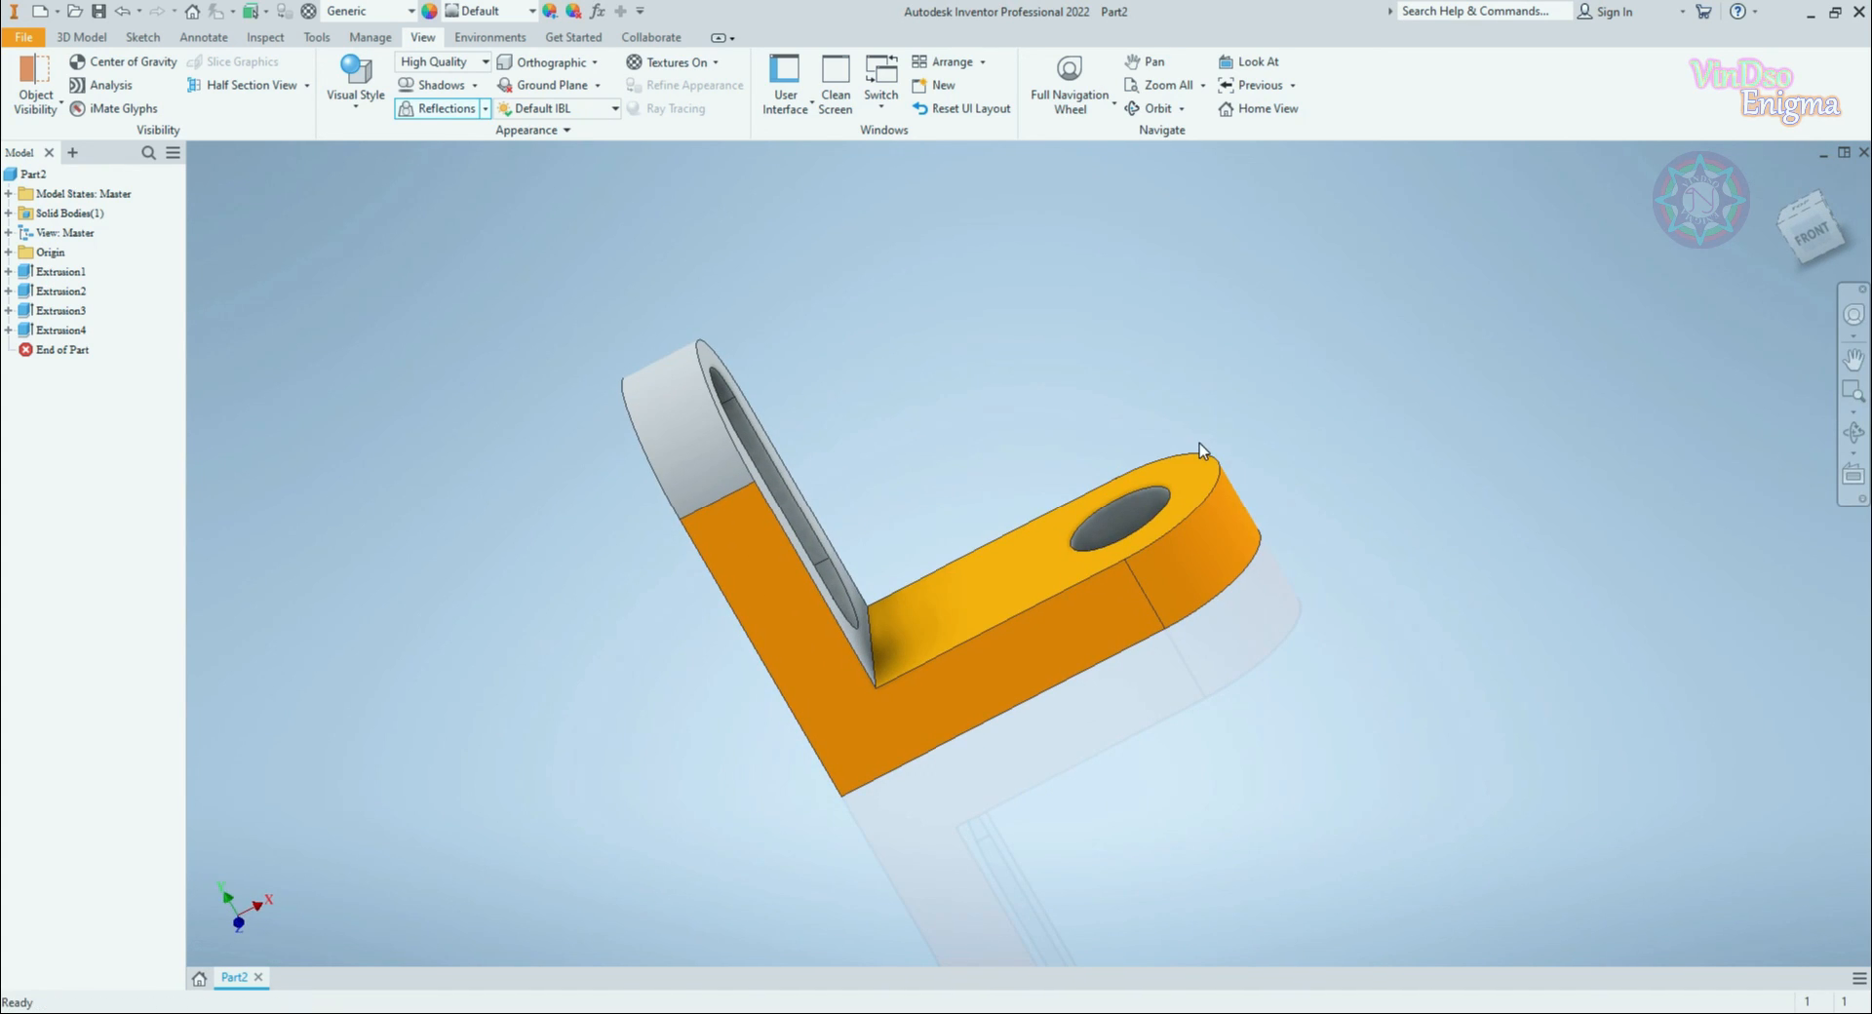